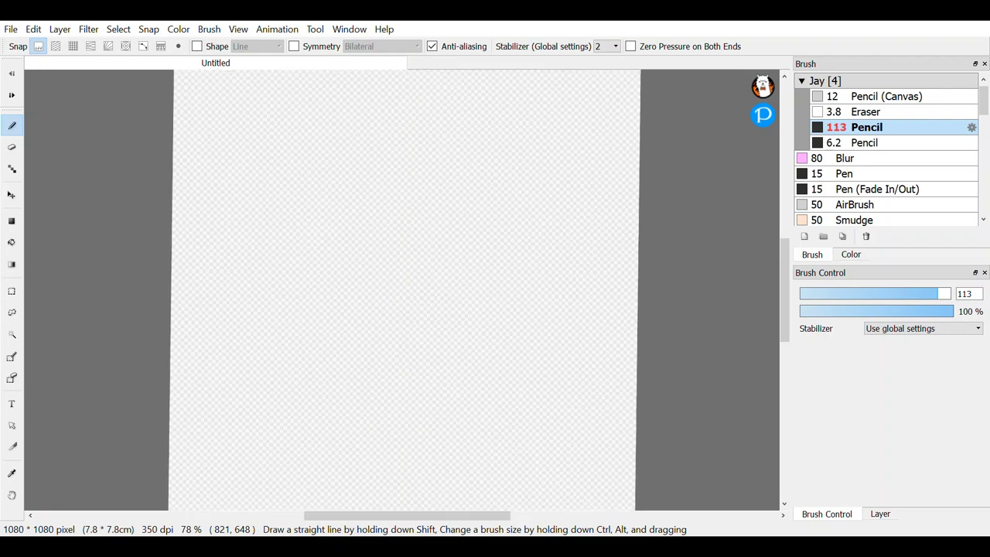
Step: Block in the rounded head, tapered chin and left side lobe as a gray silhouette with the 113 px Pencil
mouse_move(329, 169)
left_mouse_down()
mouse_move(387, 338)
mouse_move(319, 258)
left_mouse_up()
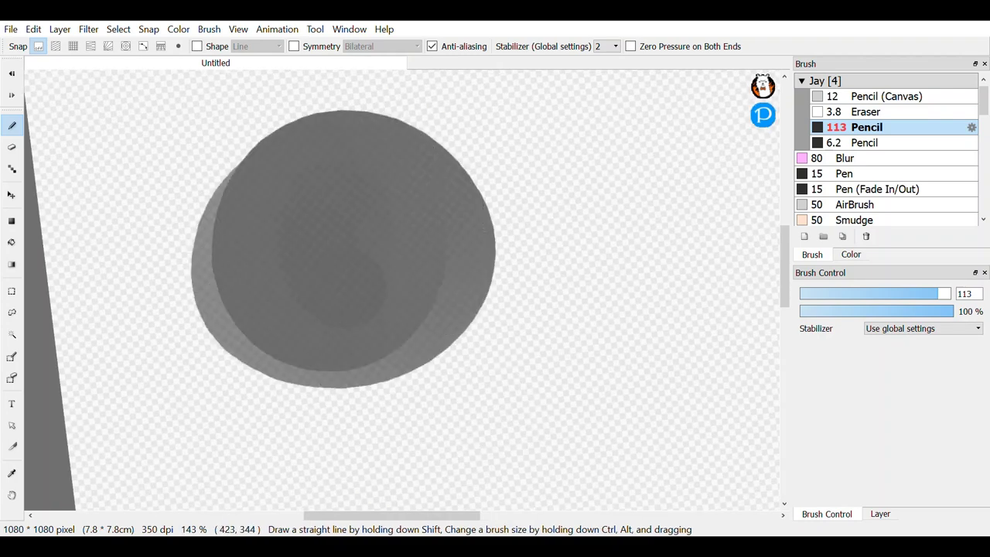
scroll(531, 254, "up", 2)
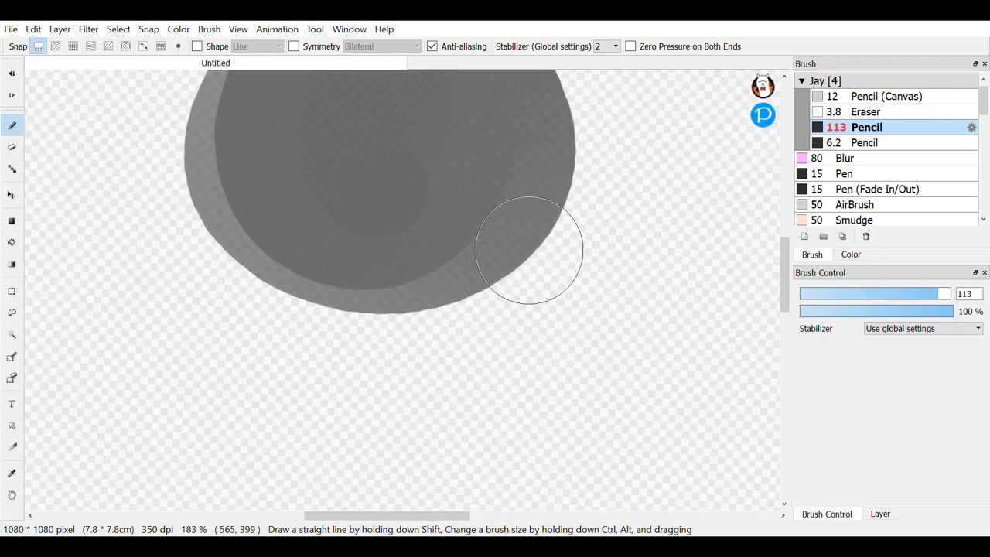
mouse_move(220, 170)
left_mouse_down()
mouse_move(221, 252)
mouse_move(271, 354)
mouse_move(366, 420)
mouse_move(423, 396)
mouse_move(503, 258)
mouse_move(508, 166)
left_mouse_up()
scroll(354, 327, "down", 1)
mouse_move(292, 166)
left_mouse_down()
mouse_move(267, 329)
mouse_move(397, 332)
mouse_move(486, 309)
left_mouse_up()
scroll(486, 310, "up", 1)
mouse_move(265, 149)
left_mouse_down()
mouse_move(221, 174)
mouse_move(255, 387)
left_mouse_up()
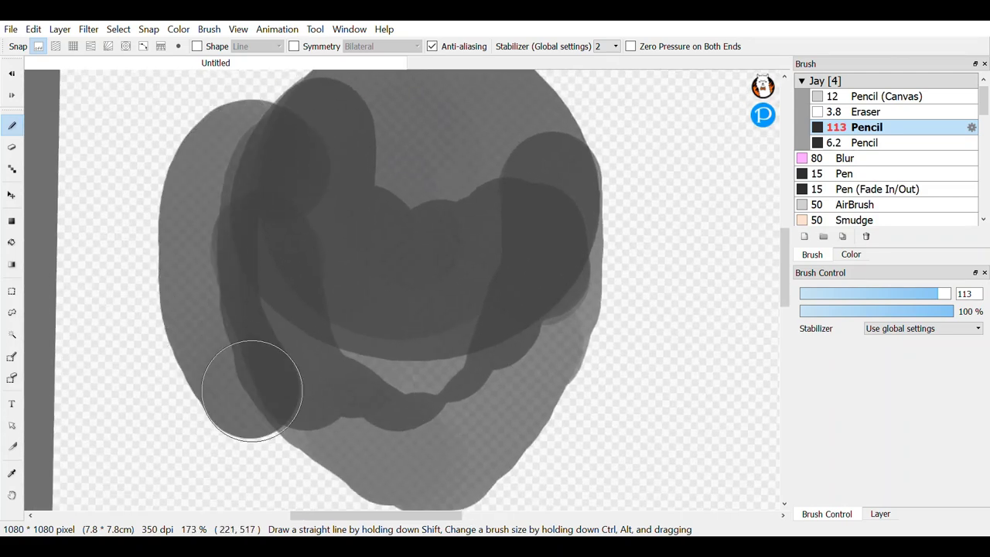
mouse_move(591, 158)
left_mouse_down()
mouse_move(623, 256)
mouse_move(557, 437)
left_mouse_up()
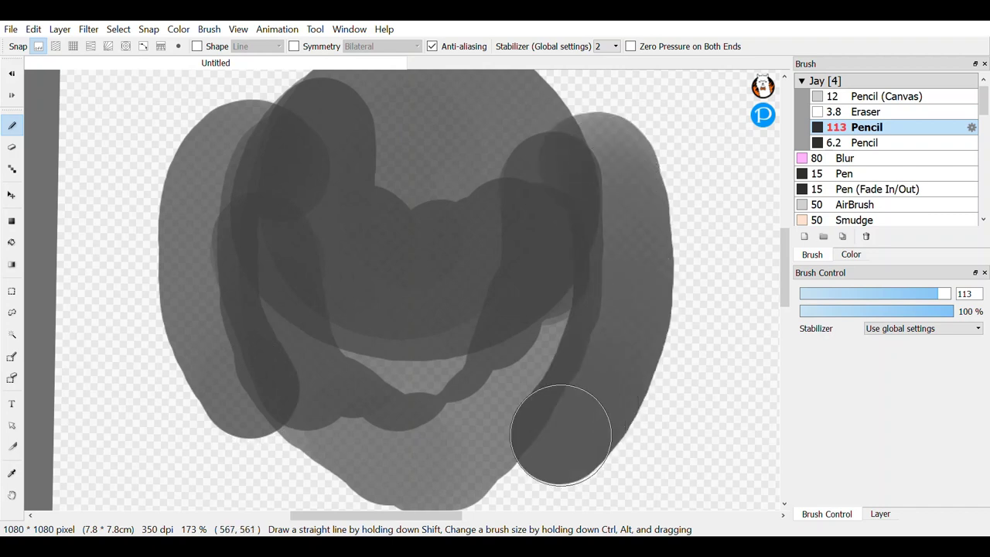
key("ctrl+z")
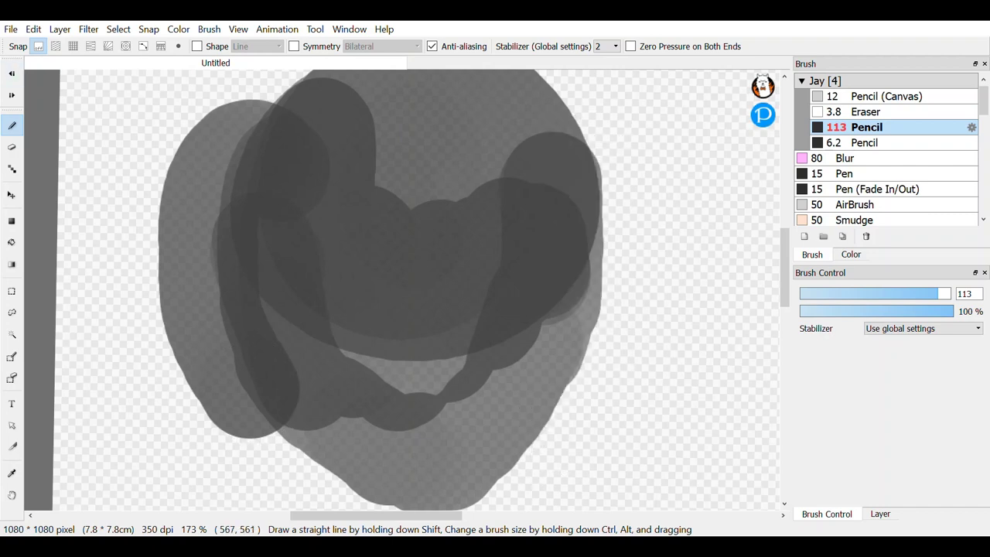
key("ctrl+z")
Step: Build up the head's side lobes and paint two long pointed ears rising outward from the top of the head
left_click_drag(267, 213, 448, 204)
mouse_move(297, 234)
left_mouse_down()
mouse_move(543, 326)
mouse_move(259, 354)
mouse_move(207, 228)
mouse_move(239, 354)
mouse_move(202, 243)
mouse_move(204, 359)
mouse_move(200, 224)
left_mouse_up()
mouse_move(561, 183)
left_mouse_down()
mouse_move(590, 331)
mouse_move(609, 211)
left_mouse_up()
scroll(598, 204, "up", 1)
mouse_move(617, 98)
left_mouse_down()
mouse_move(506, 273)
mouse_move(565, 128)
mouse_move(447, 232)
left_mouse_up()
scroll(494, 407, "down", 1)
mouse_move(314, 225)
left_mouse_down()
mouse_move(265, 302)
mouse_move(209, 122)
mouse_move(220, 123)
left_mouse_up()
mouse_move(594, 255)
left_mouse_down()
mouse_move(489, 266)
mouse_move(629, 255)
mouse_move(544, 394)
left_mouse_up()
left_click_drag(239, 116, 386, 241)
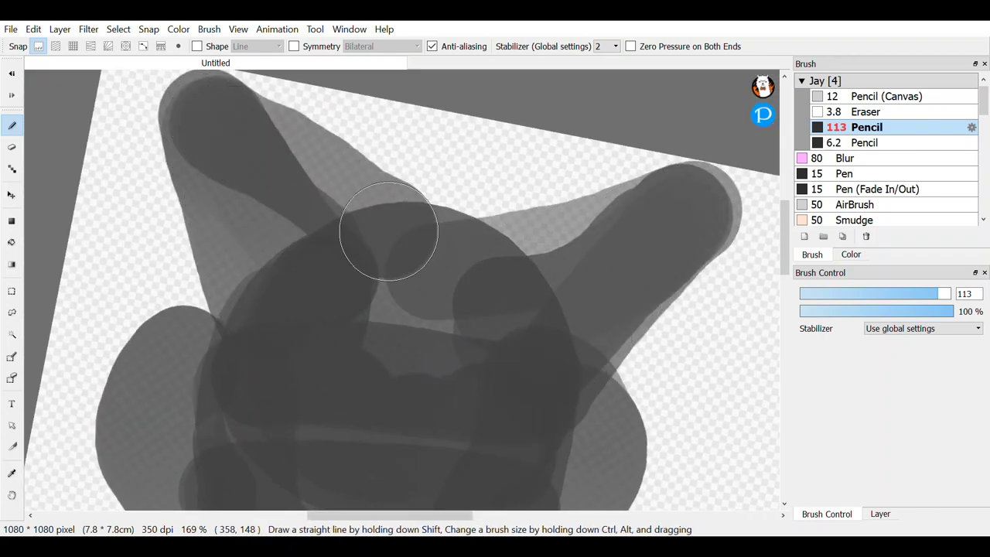
Step: Fill in the lower face and paint the neck, flared shoulder base and rounded tufts beside the neck
scroll(387, 240, "up", 2)
scroll(387, 240, "down", 2)
mouse_move(294, 287)
left_mouse_down()
mouse_move(259, 323)
mouse_move(404, 320)
mouse_move(484, 332)
left_mouse_up()
scroll(484, 331, "down", 2)
mouse_move(267, 398)
left_mouse_down()
mouse_move(321, 426)
mouse_move(341, 413)
mouse_move(480, 416)
mouse_move(531, 371)
left_mouse_up()
scroll(531, 371, "down", 3)
mouse_move(337, 226)
left_mouse_down()
mouse_move(450, 367)
mouse_move(439, 233)
mouse_move(399, 216)
mouse_move(420, 232)
left_mouse_up()
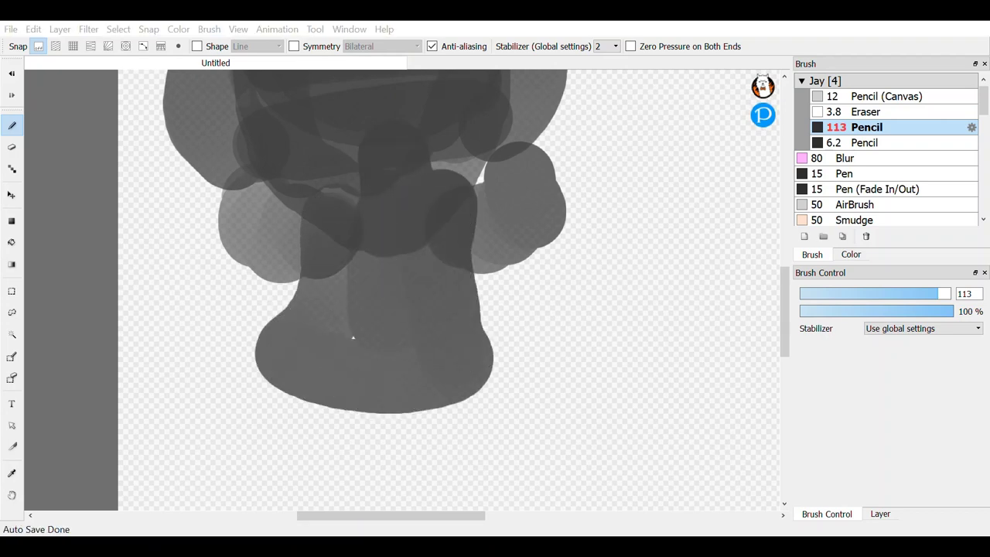
Step: Switch to the 6.2 px Pencil and add a new layer above the gray silhouette
scroll(524, 209, "up", 1)
left_click(865, 142)
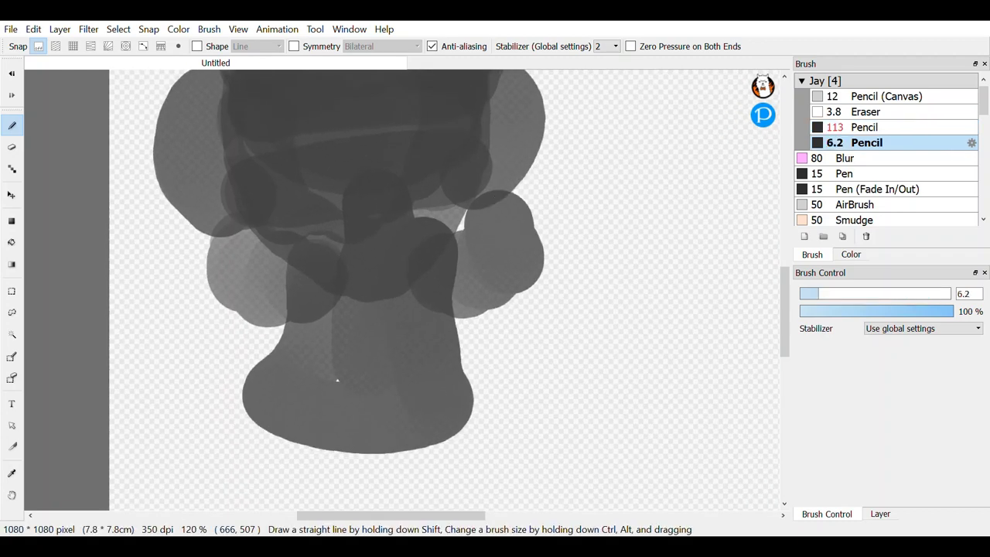
scroll(509, 266, "down", 3)
left_click(880, 514)
left_click(804, 495)
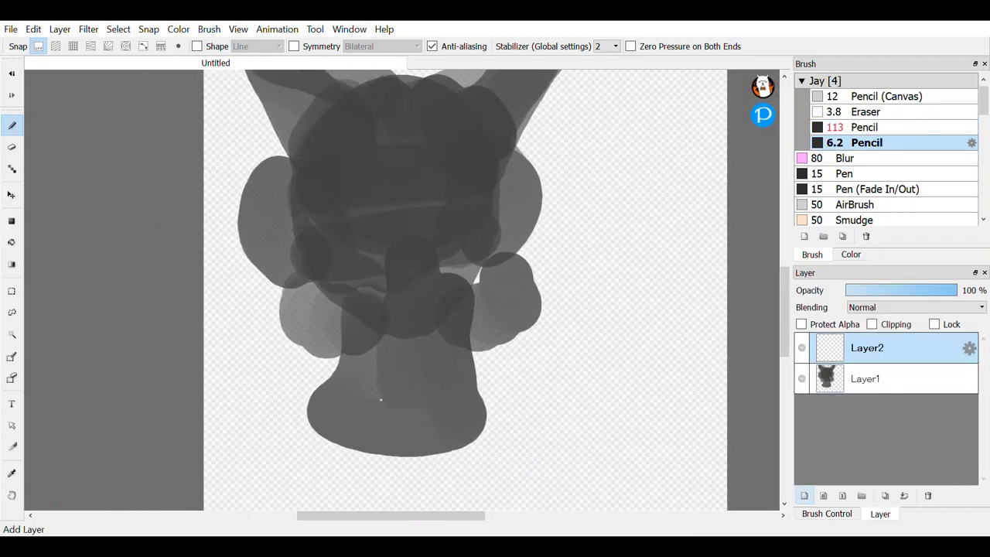
Step: Undo the faint trial line on the right ear and set the drawing color to black (#000000)
scroll(513, 207, "up", 3)
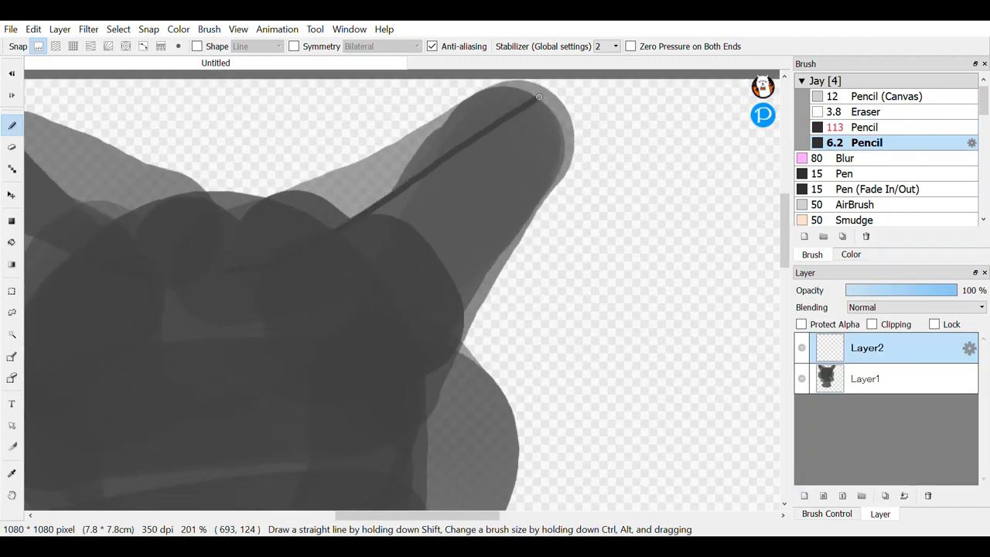
left_click(12, 74)
left_click(851, 255)
left_click(869, 230)
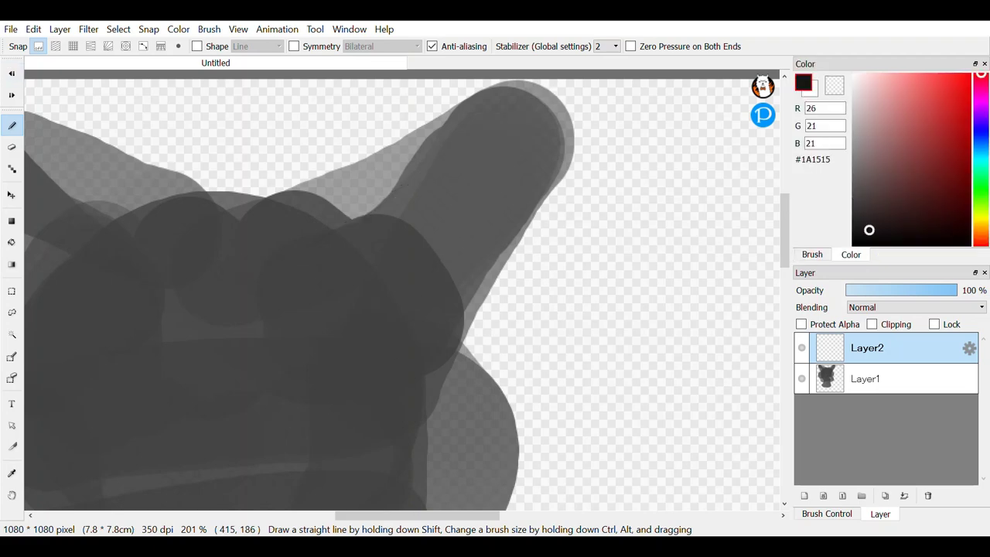
Step: Outline both pointed ears in black on the new layer, tracing over the silhouette
left_click_drag(456, 259, 387, 442)
scroll(402, 290, "left", 3)
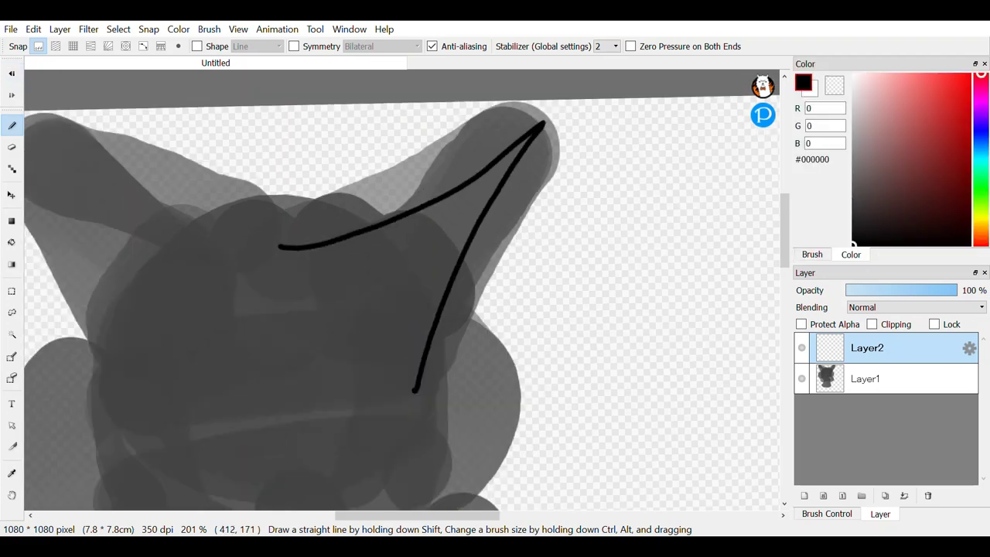
left_click_drag(386, 286, 147, 145)
scroll(231, 449, "down", 2)
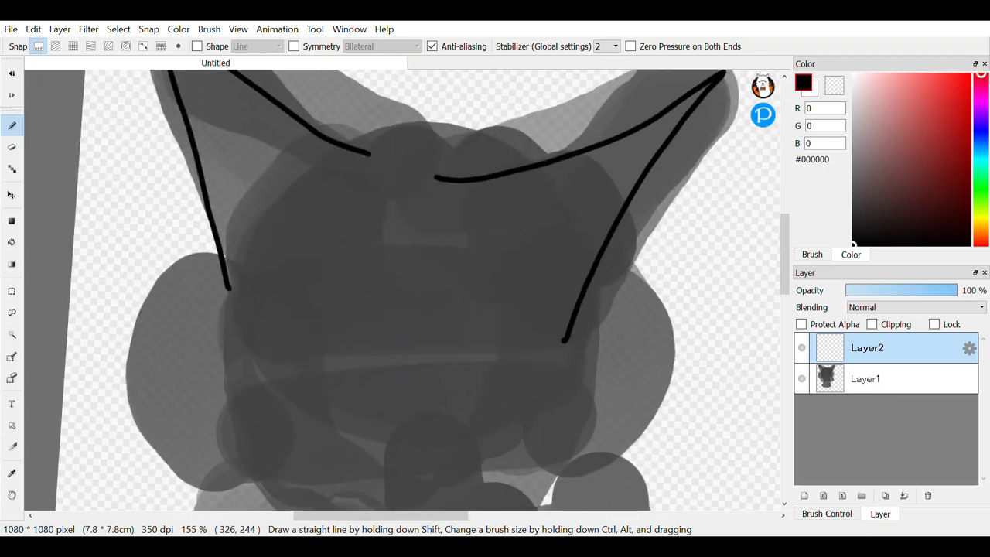
Step: Draw a wavy line across the forehead and two rounded humps between the ears
scroll(110, 270, "up", 3)
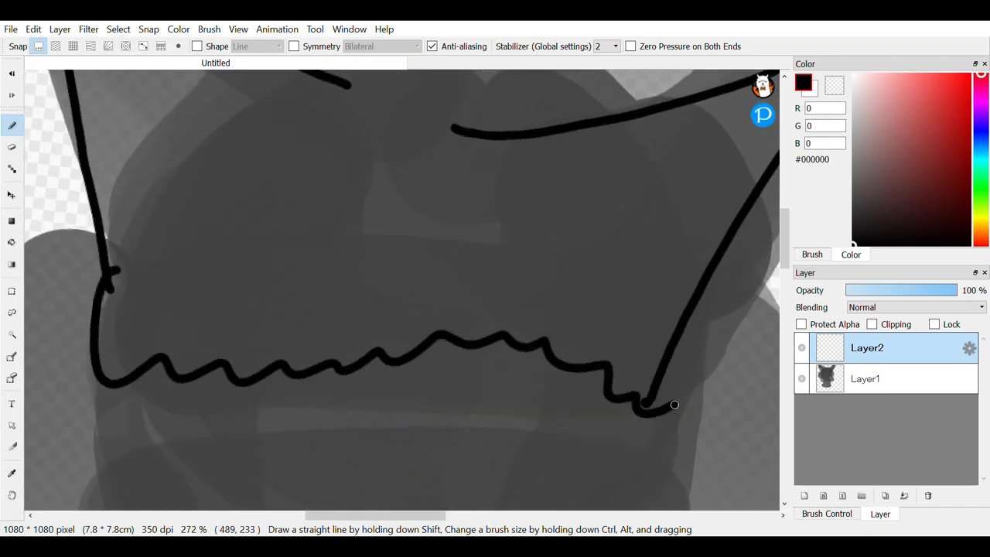
scroll(675, 404, "down", 2)
scroll(457, 423, "up", 3)
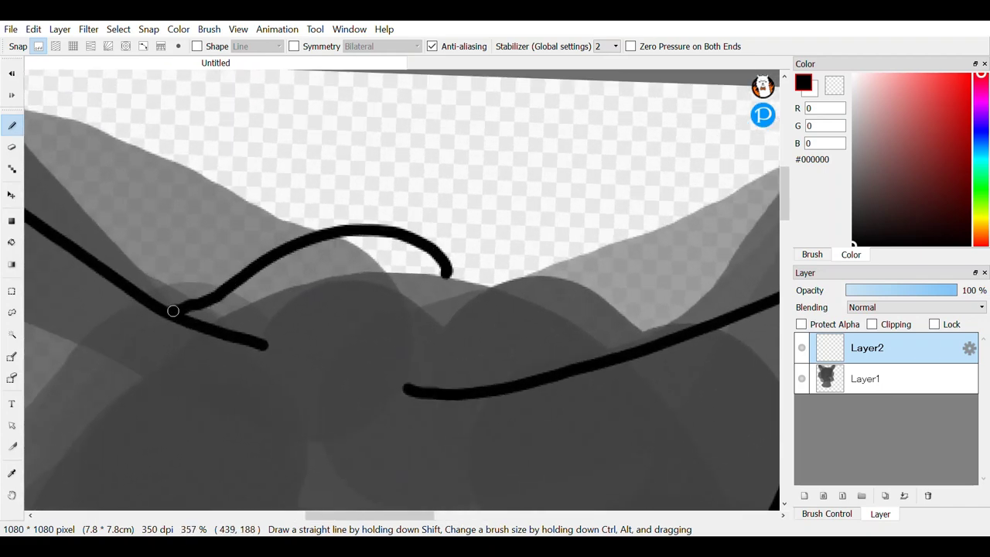
left_click_drag(427, 235, 703, 320)
scroll(703, 320, "down", 4)
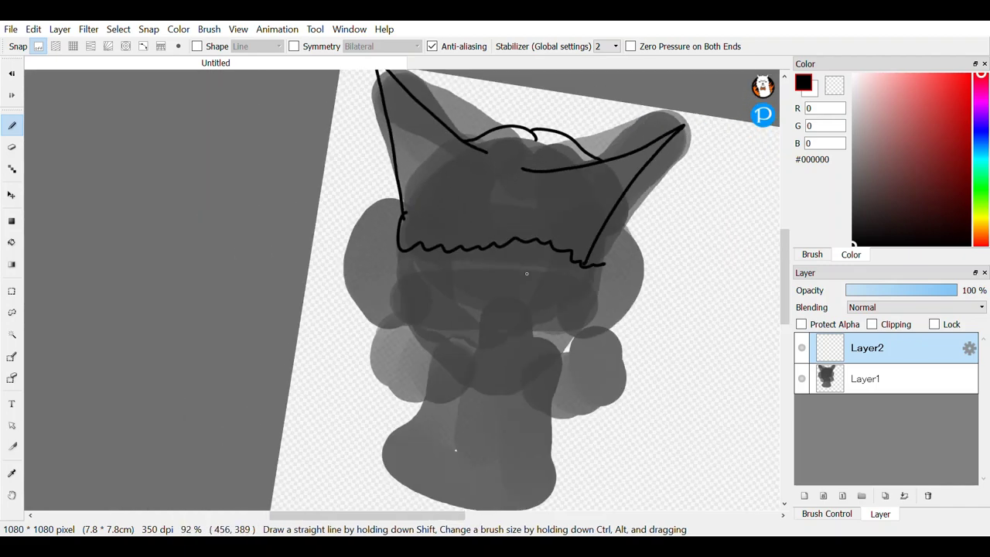
Step: Outline the jaw and chin with a deep curve running between both sides of the face
scroll(572, 348, "up", 3)
scroll(447, 326, "up", 2)
left_click_drag(165, 192, 179, 265)
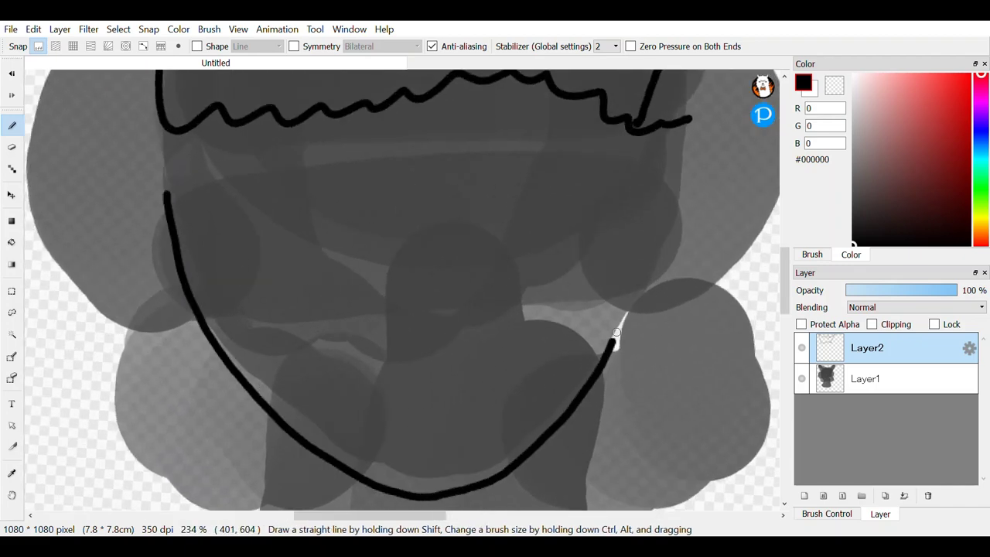
left_click_drag(617, 333, 670, 207)
Step: Outline the large rounded lobes on both sides of the face, from the ear bases down to the jaw
scroll(670, 207, "down", 2)
scroll(561, 158, "up", 3)
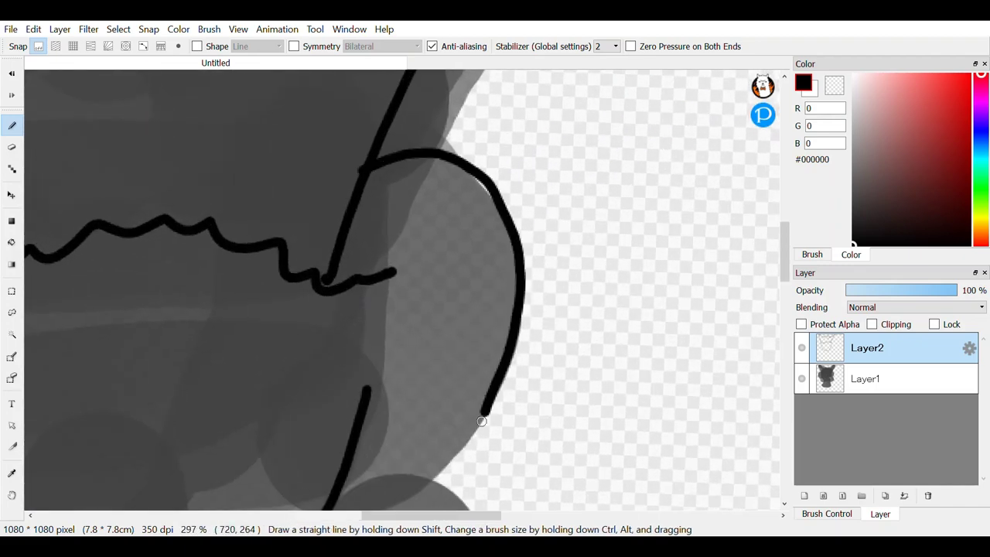
scroll(433, 404, "up", 2)
scroll(296, 392, "down", 5)
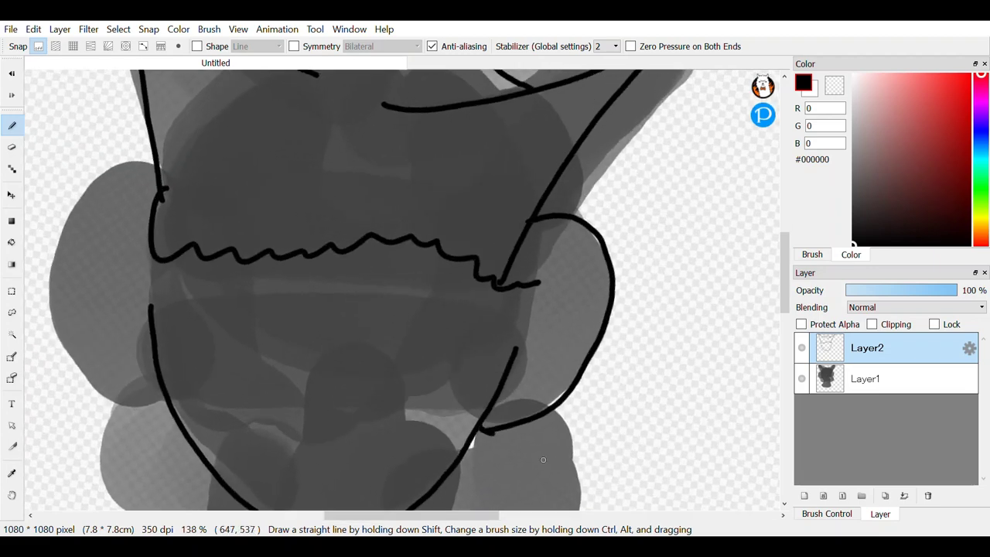
scroll(274, 107, "up", 2)
left_click_drag(334, 102, 274, 108)
left_click_drag(250, 433, 317, 476)
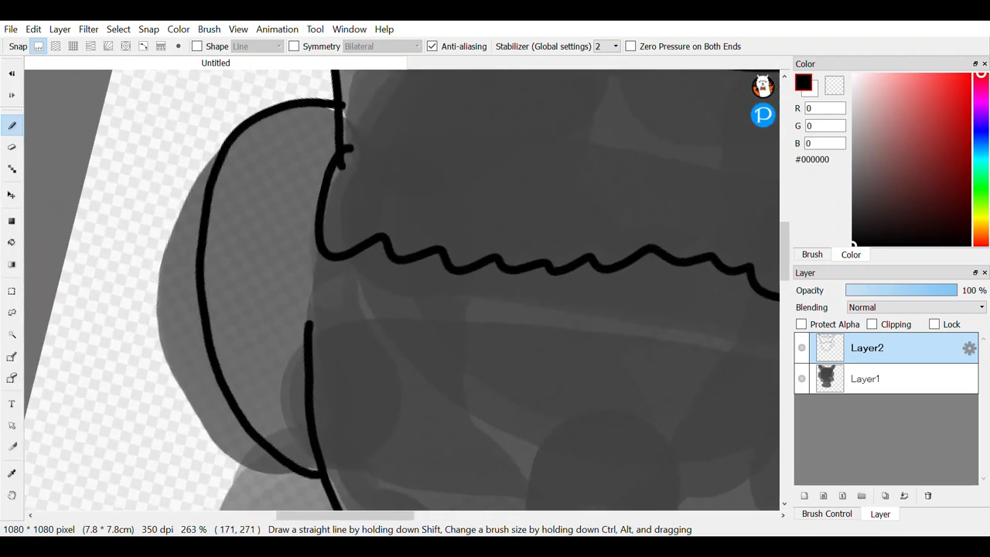
Step: Outline the neck and the flared, curved shoulder base below the chin, redoing the left neck line
scroll(328, 387, "down", 5)
scroll(448, 484, "up", 5)
scroll(367, 166, "down", 2)
left_click_drag(333, 206, 328, 234)
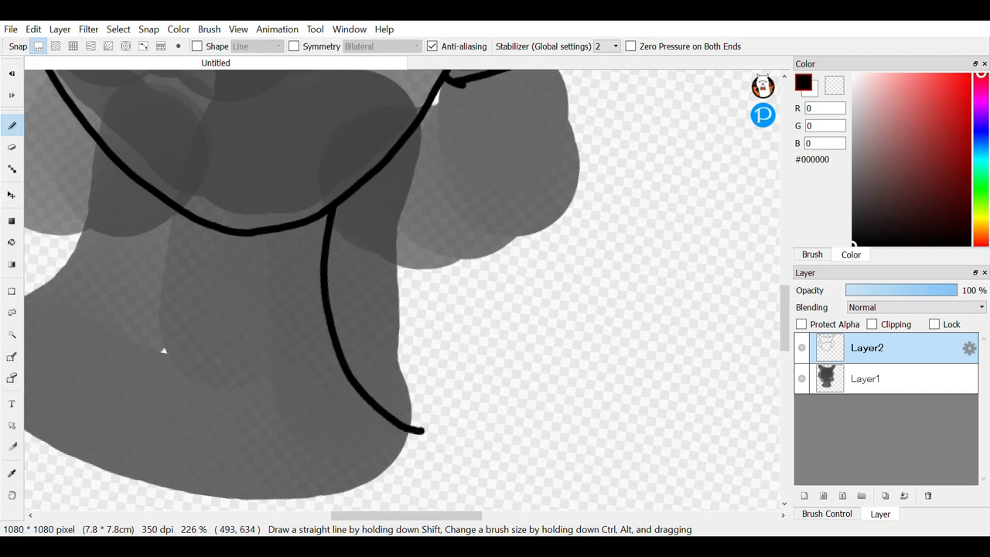
scroll(391, 405, "up", 1)
mouse_move(336, 145)
left_mouse_down()
mouse_move(214, 339)
mouse_move(415, 506)
left_mouse_up()
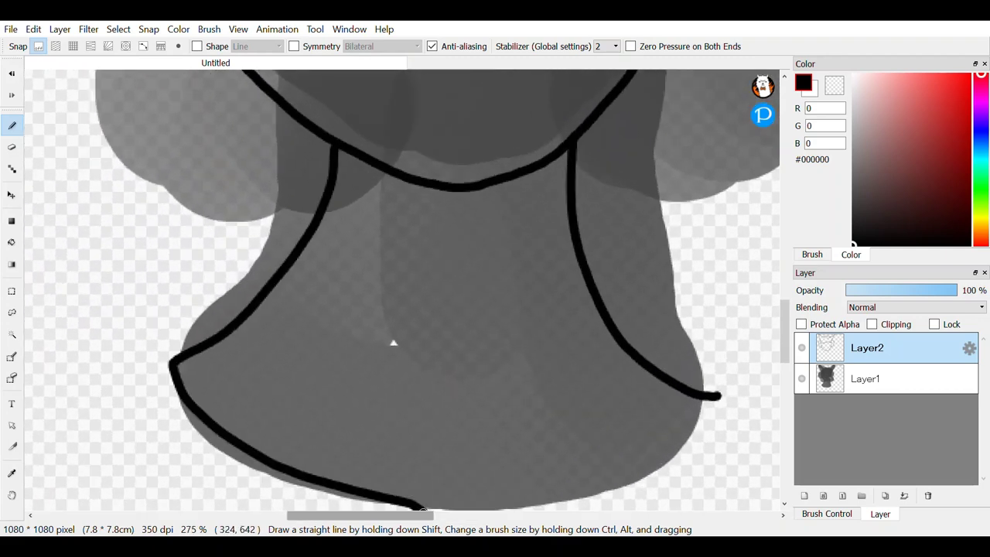
key("ctrl+z")
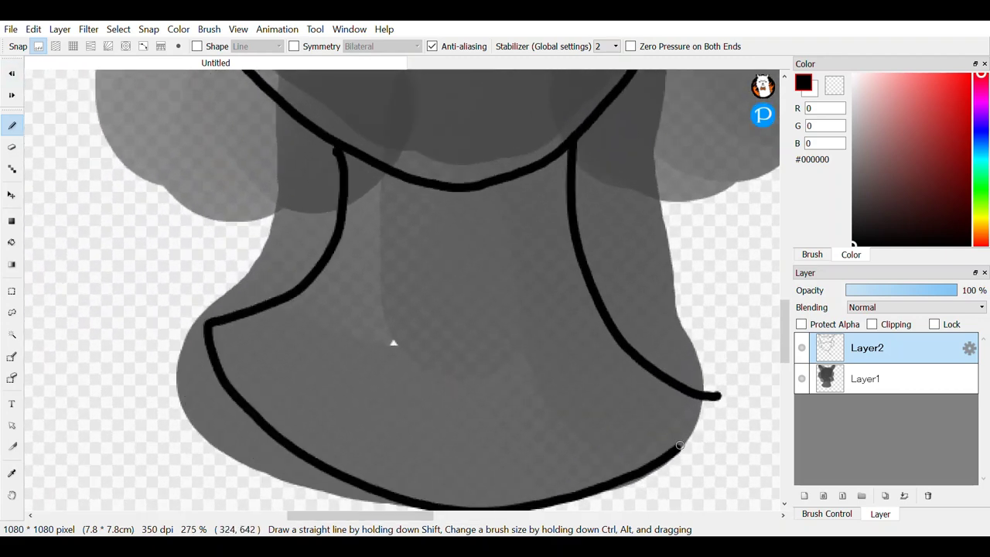
Step: Outline the tuft on the right of the neck with a scalloped edge joining the jaw and side lobe
scroll(715, 399, "down", 3)
scroll(423, 474, "up", 4)
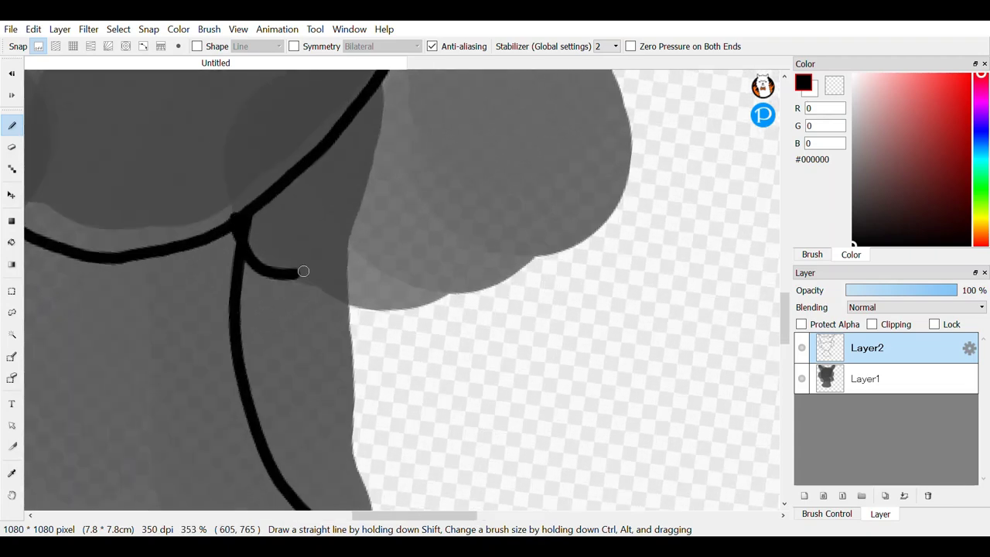
left_click_drag(537, 260, 609, 171)
scroll(638, 329, "down", 3)
scroll(673, 252, "up", 4)
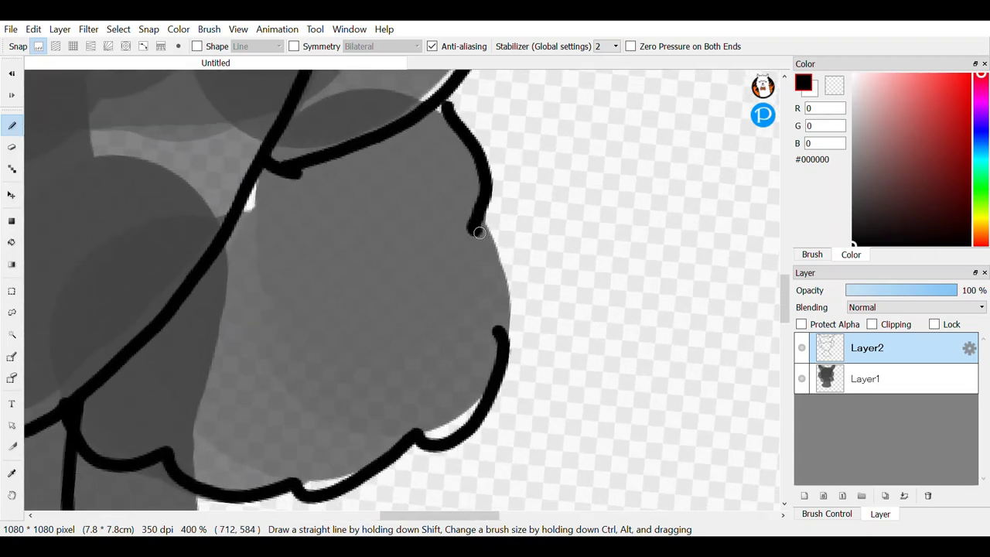
left_click_drag(479, 232, 503, 344)
Step: Outline the tuft on the left of the neck with a matching scalloped edge
scroll(561, 227, "down", 4)
scroll(251, 340, "up", 4)
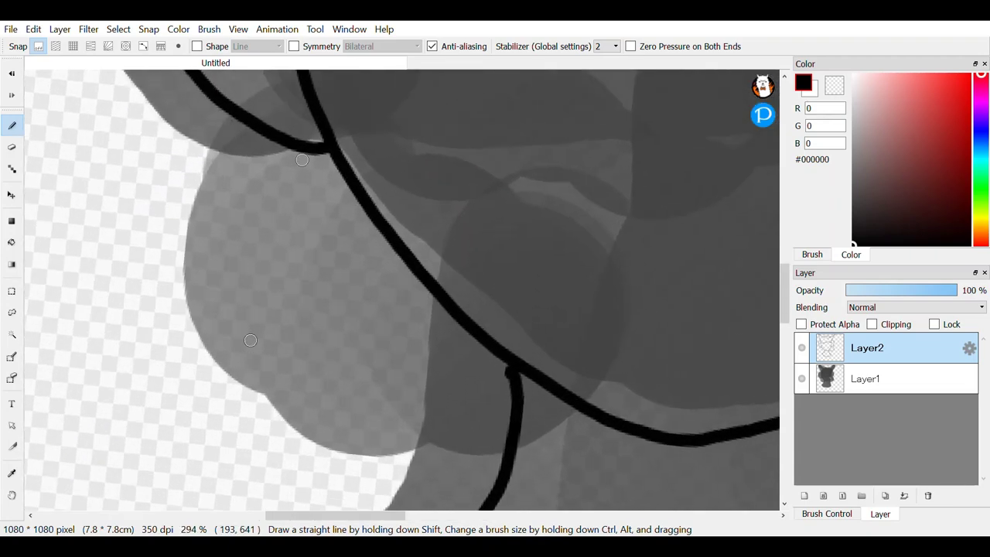
mouse_move(229, 110)
left_mouse_down()
mouse_move(190, 203)
mouse_move(230, 374)
mouse_move(308, 457)
left_mouse_up()
left_click_drag(479, 453, 506, 466)
scroll(471, 398, "down", 4)
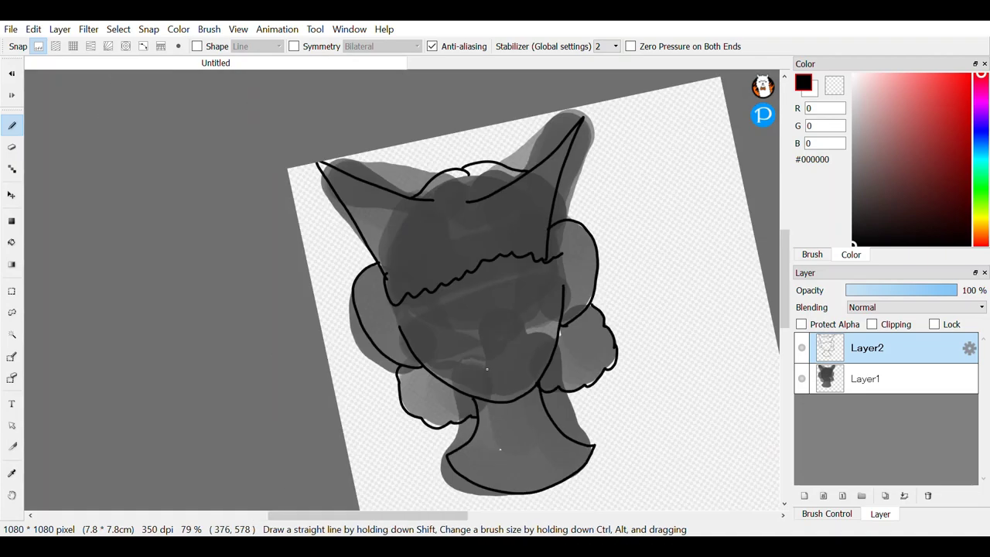
Step: Draw a center line from between the two top humps down to the wavy forehead line
scroll(462, 327, "up", 4)
scroll(457, 188, "down", 1)
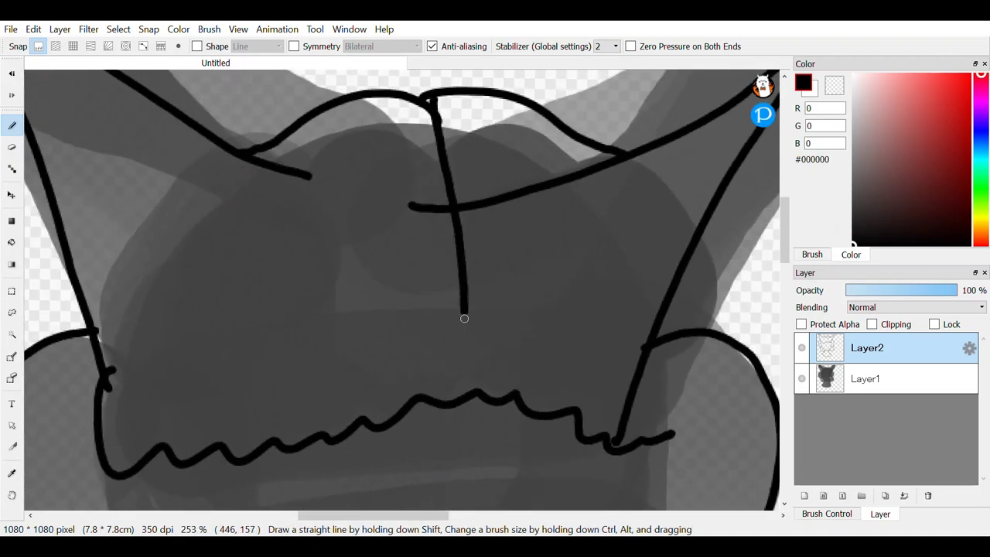
left_click_drag(464, 318, 465, 399)
Step: Draw scalloped lines along the inner base of both ears, from the side of the head toward the center
scroll(256, 232, "up", 2)
left_click_drag(236, 130, 323, 191)
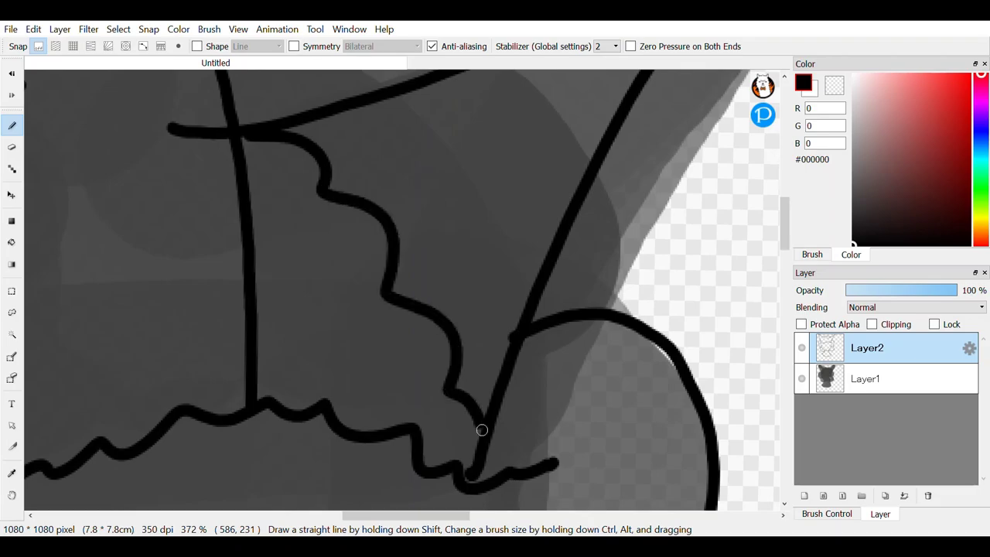
left_click_drag(482, 430, 474, 472)
scroll(402, 290, "down", 1)
scroll(402, 290, "up", 2)
left_click_drag(101, 365, 371, 252)
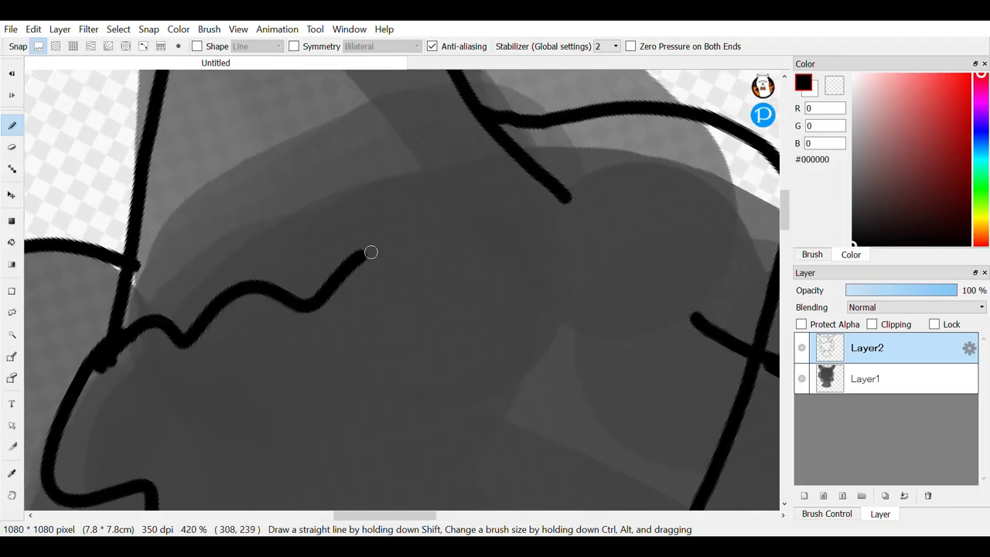
Step: Draw a series of short curved stripes inside the left ear, from its base up to the tip
scroll(402, 290, "down", 1)
left_click_drag(533, 249, 303, 349)
left_click_drag(289, 256, 490, 197)
scroll(402, 290, "up", 1)
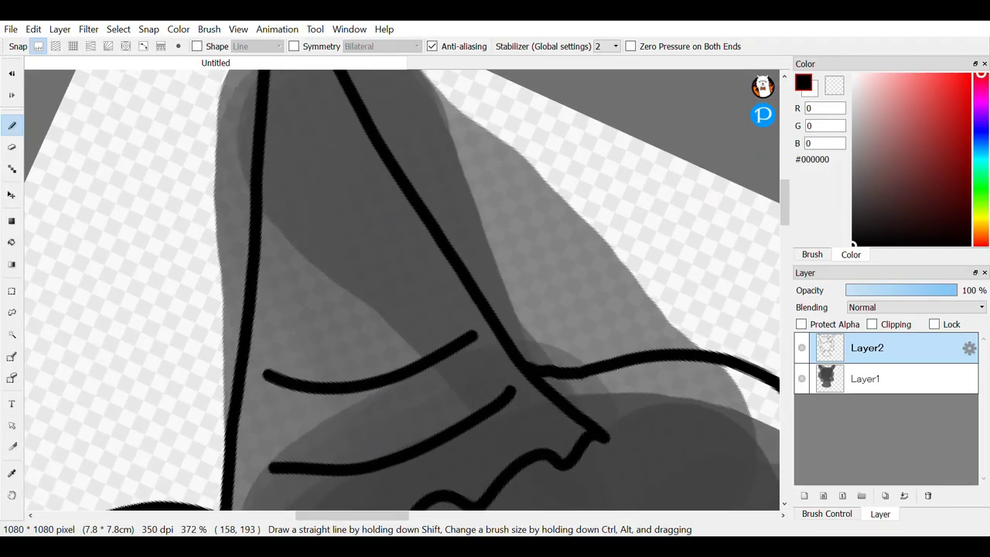
left_click_drag(426, 281, 347, 333)
left_click_drag(213, 295, 322, 276)
left_click_drag(346, 164, 268, 184)
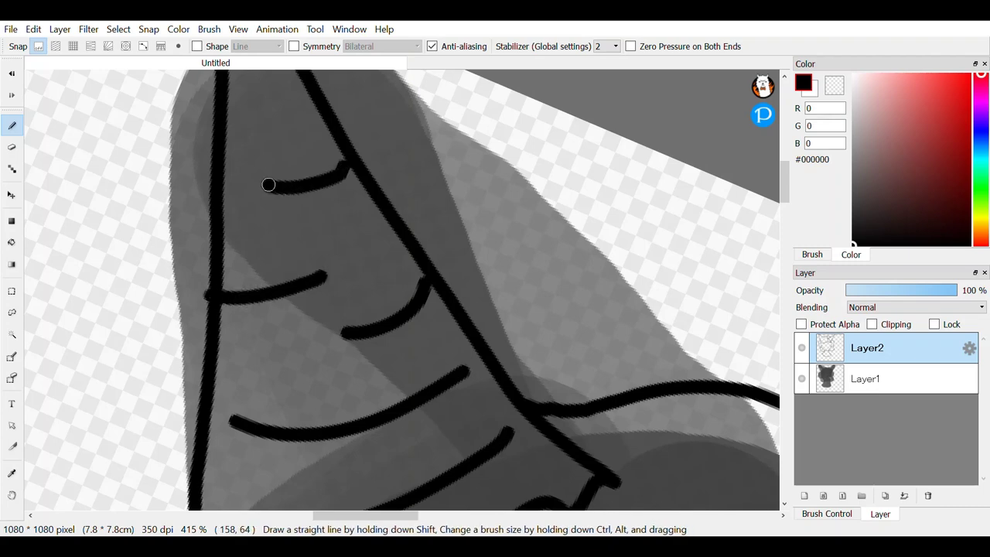
scroll(334, 230, "up", 3)
left_click_drag(207, 330, 281, 316)
left_click_drag(210, 219, 277, 203)
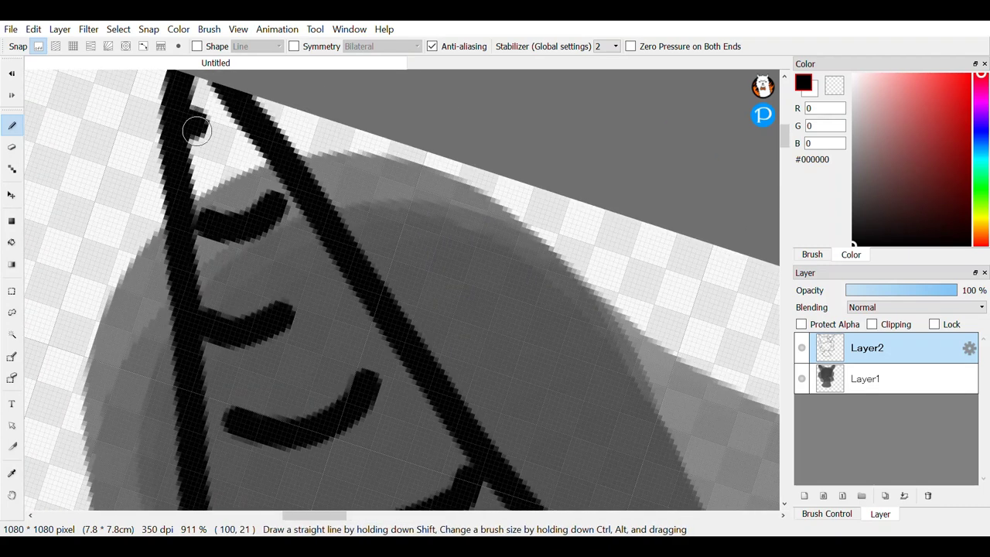
left_click_drag(194, 128, 240, 129)
Step: Draw a series of short curved stripes inside the right horn, from its base up to the tip
scroll(391, 245, "down", 4)
scroll(391, 245, "down", 3)
scroll(403, 290, "up", 4)
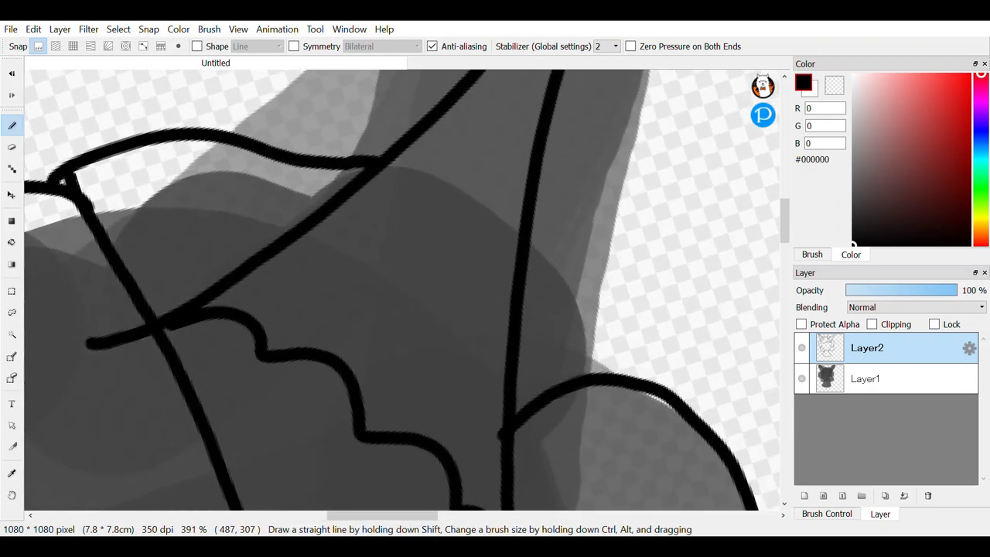
left_click_drag(418, 423, 402, 418)
scroll(402, 290, "up", 2)
left_click_drag(309, 307, 516, 334)
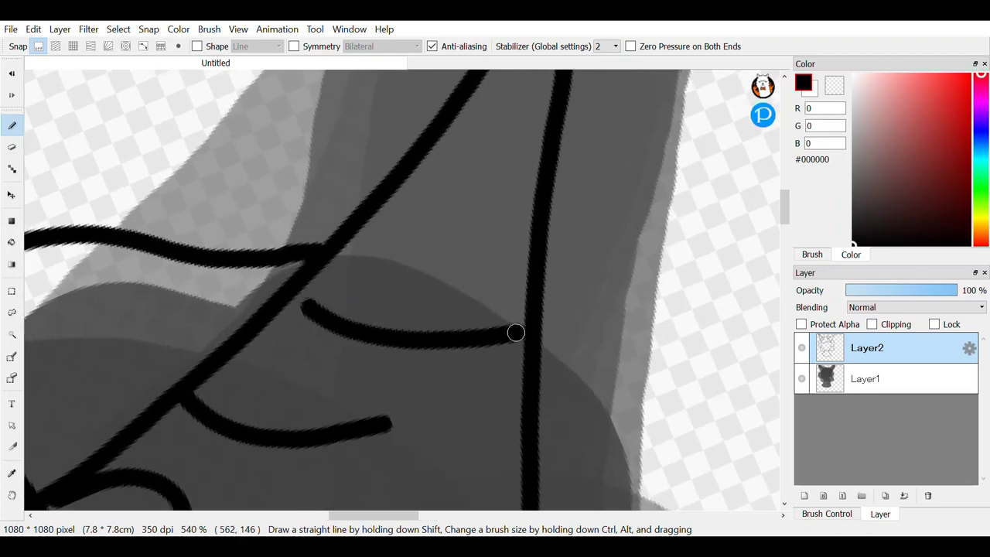
scroll(402, 290, "up", 1)
left_click_drag(363, 348, 488, 311)
left_click_drag(514, 229, 454, 234)
scroll(402, 290, "up", 3)
left_click_drag(478, 353, 416, 346)
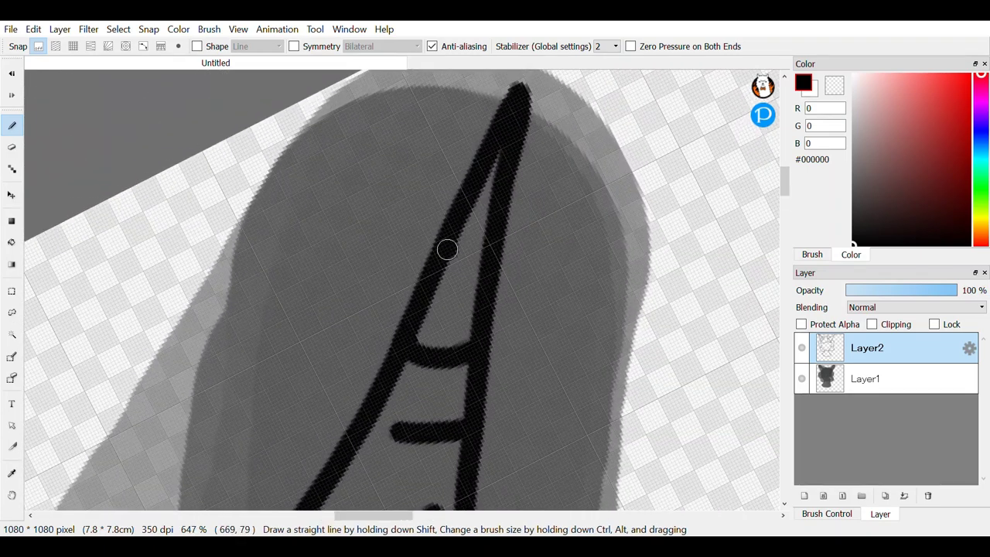
left_click_drag(446, 250, 495, 243)
Step: Draw an X mark inside each of the two rounded ears at the sides of the face
scroll(446, 266, "down", 6)
scroll(534, 210, "up", 4)
left_click_drag(546, 191, 539, 203)
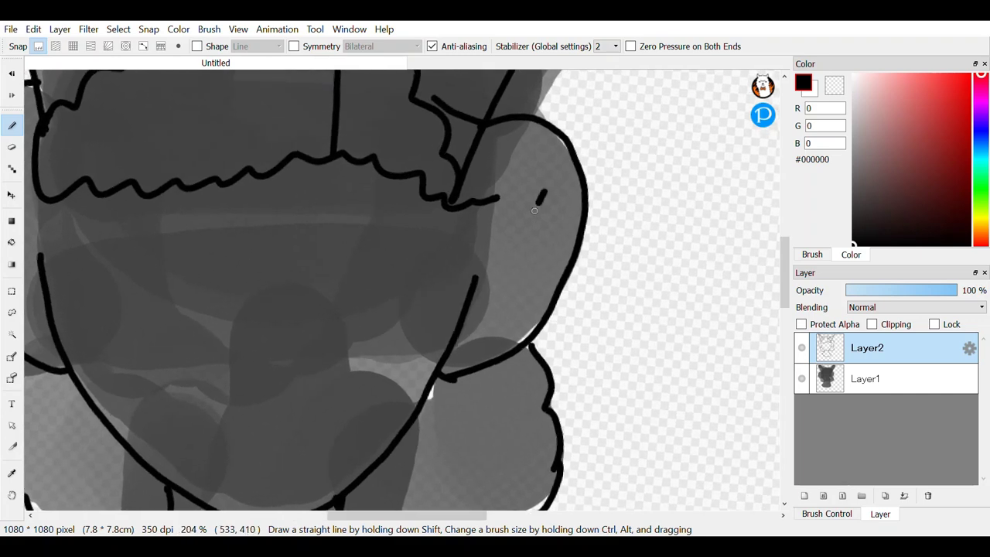
scroll(402, 290, "left", 3)
scroll(230, 277, "down", 1)
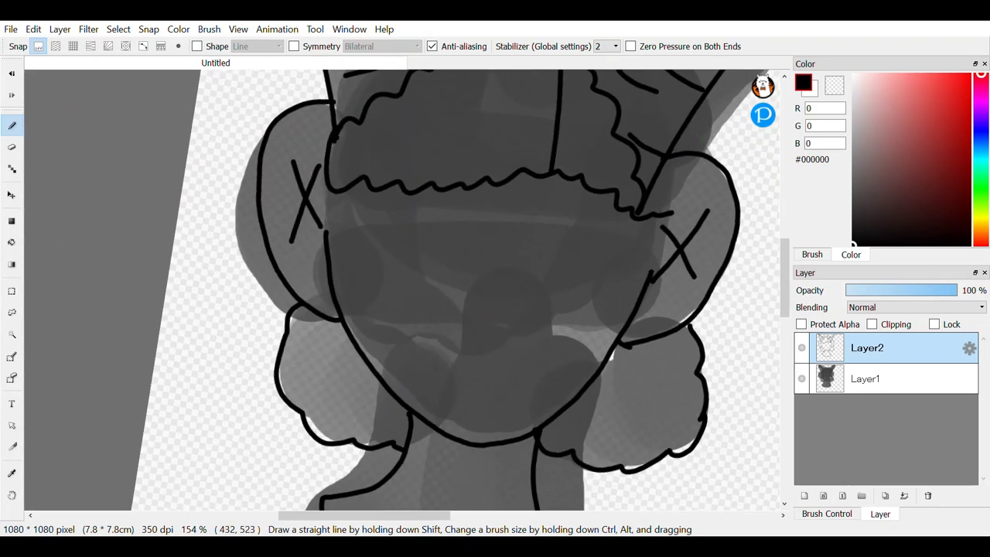
scroll(544, 188, "up", 3)
mouse_move(327, 356)
left_mouse_down()
mouse_move(387, 155)
mouse_move(423, 355)
left_mouse_up()
left_click_drag(364, 260, 359, 308)
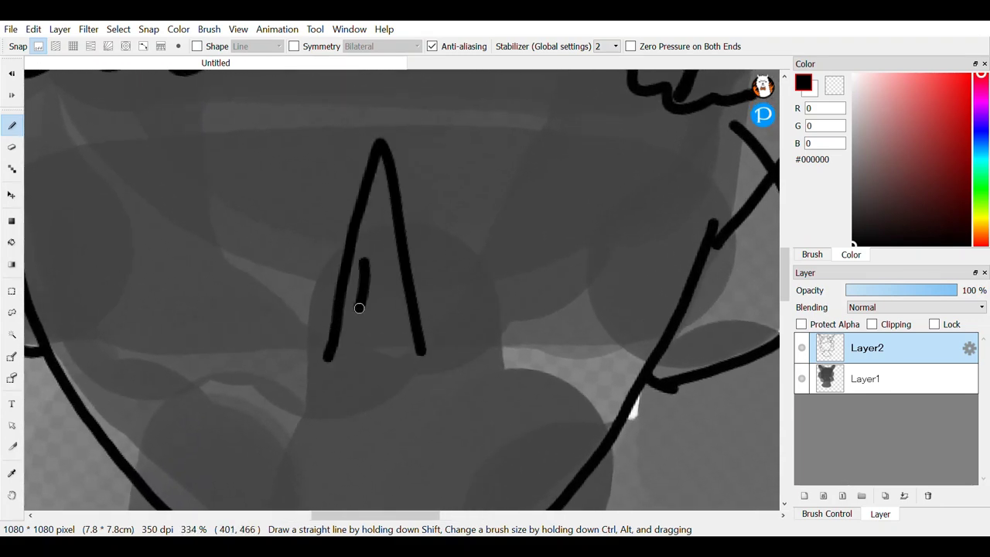
key("ctrl+z")
key("ctrl+z")
key("ctrl+z")
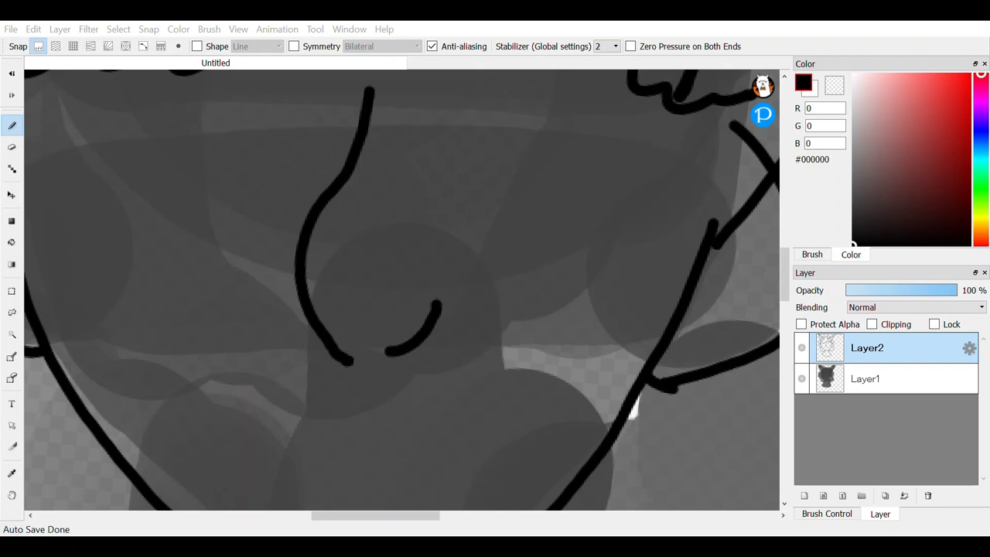
Step: Draw a slanted mouth line below the nose
scroll(402, 290, "down", 1)
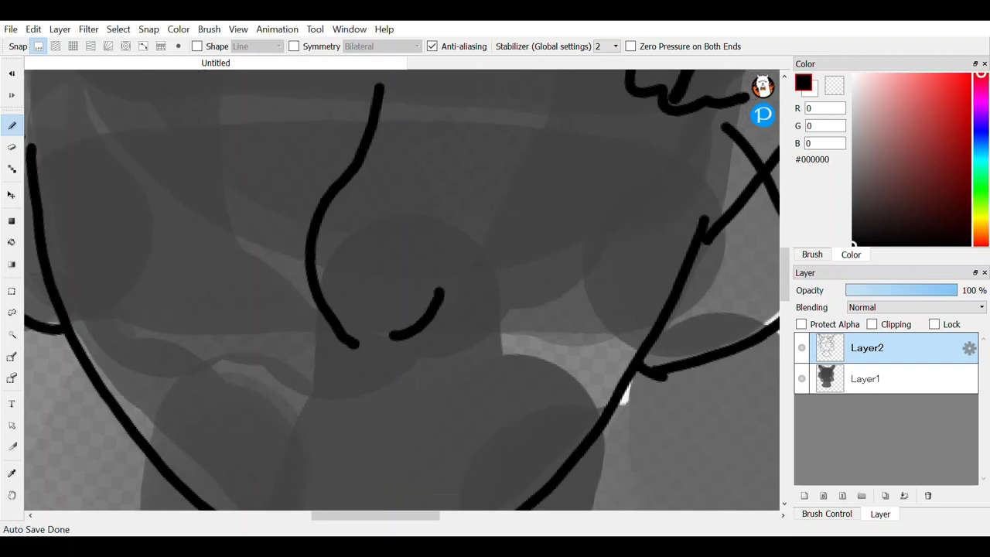
scroll(403, 290, "up", 4)
left_click_drag(106, 345, 618, 181)
scroll(607, 294, "down", 4)
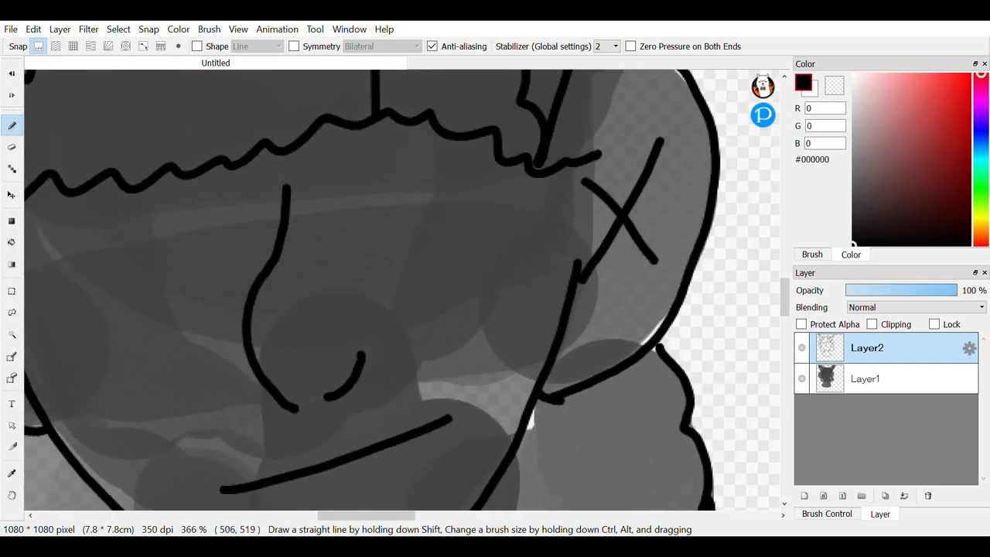
Step: Draw the large right eye with a long curved upper lid, an angled outer corner and a short lower lid line
left_click_drag(179, 198, 480, 186)
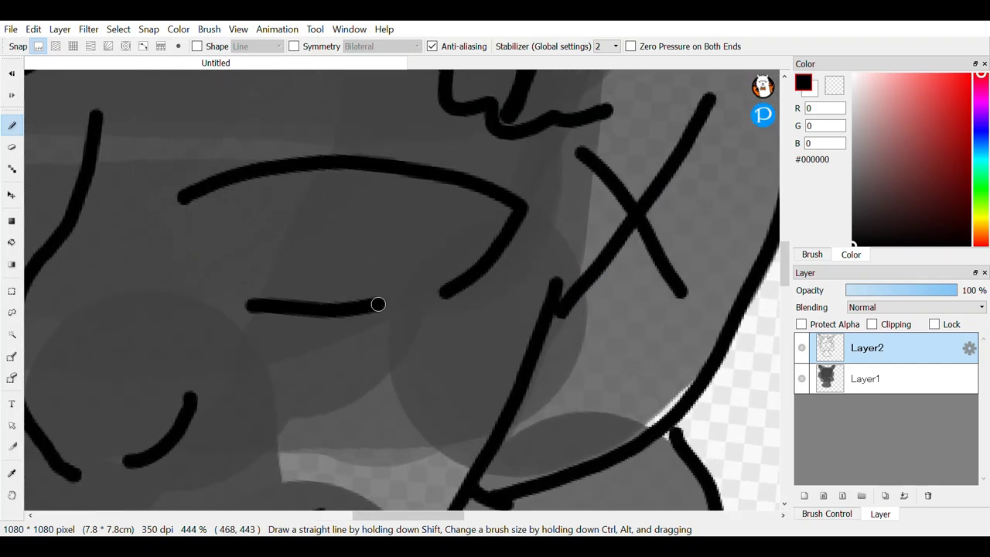
scroll(378, 304, "down", 3)
scroll(378, 304, "up", 1)
scroll(332, 264, "down", 2)
Step: Draw the left eye with an arched upper lid, a pointed outer corner and a broken lower lid line
scroll(332, 264, "up", 4)
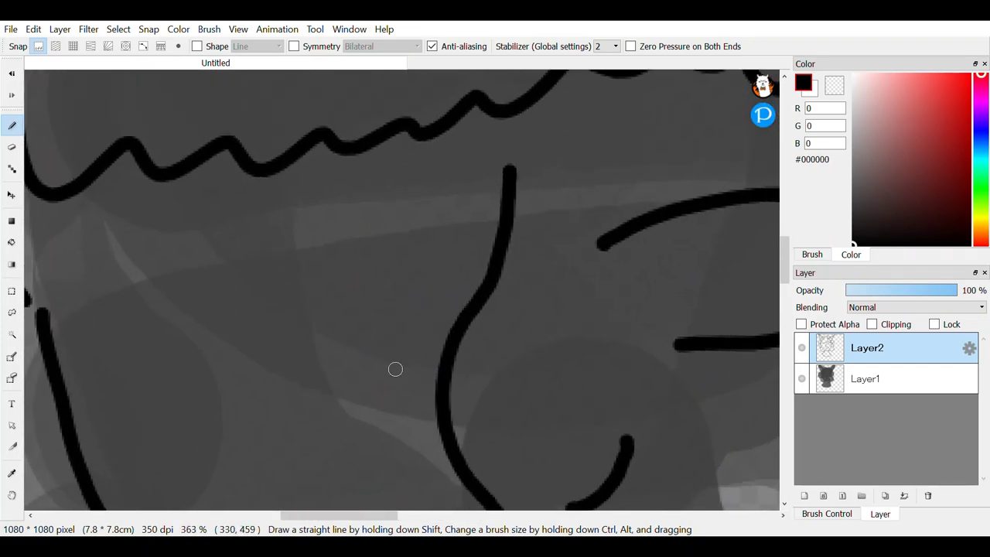
left_click_drag(93, 307, 369, 207)
scroll(370, 206, "down", 2)
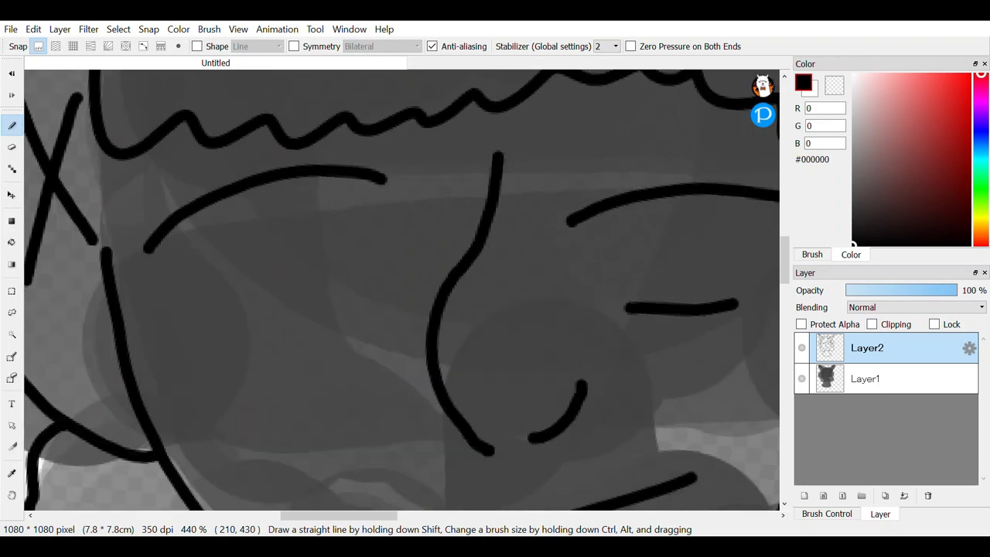
scroll(308, 329, "up", 2)
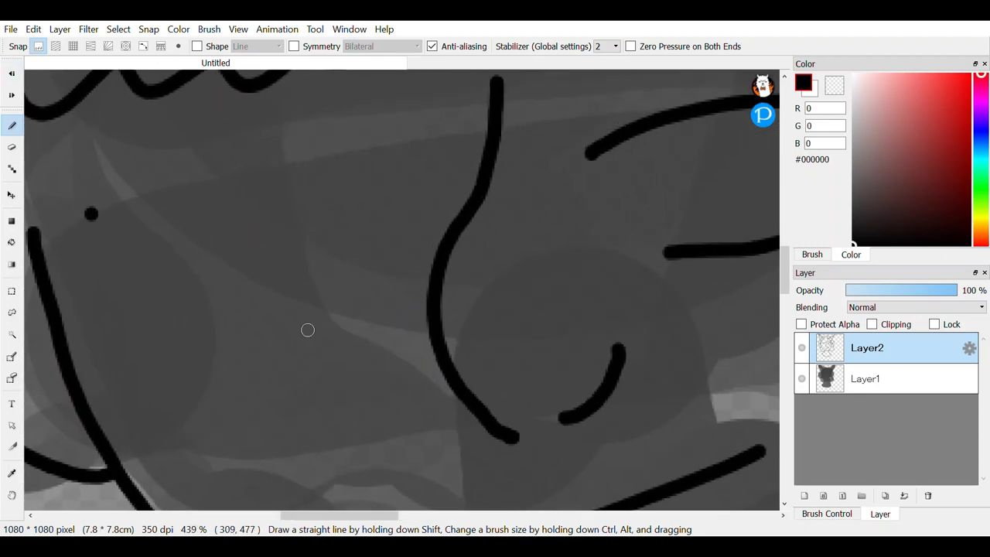
left_click_drag(70, 229, 393, 157)
scroll(338, 285, "down", 3)
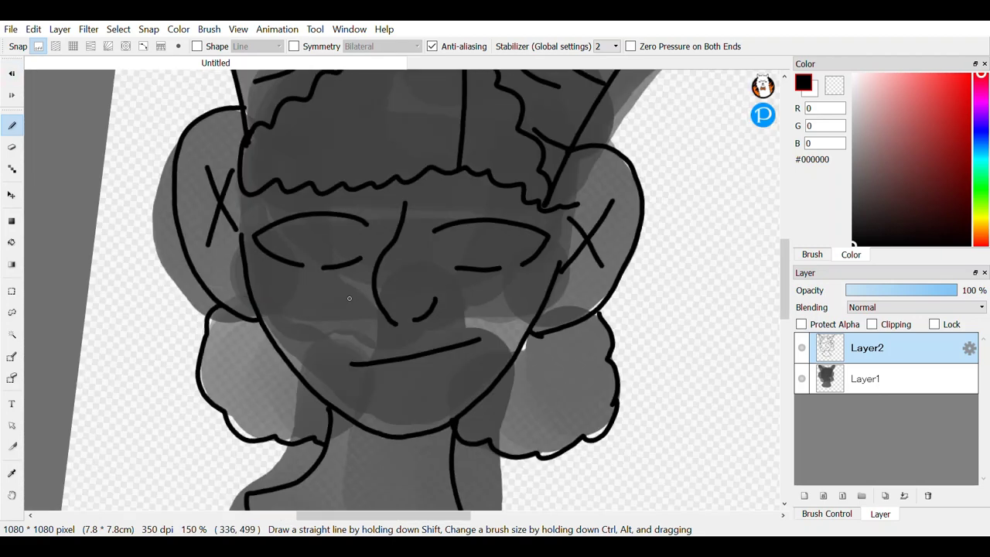
Step: Draw a smaller eye below the right eye, with a curved upper lid and a short lower lid line
scroll(446, 420, "up", 5)
mouse_move(205, 360)
left_mouse_down()
mouse_move(591, 303)
mouse_move(511, 379)
left_mouse_up()
left_click_drag(437, 406, 325, 415)
scroll(326, 415, "down", 6)
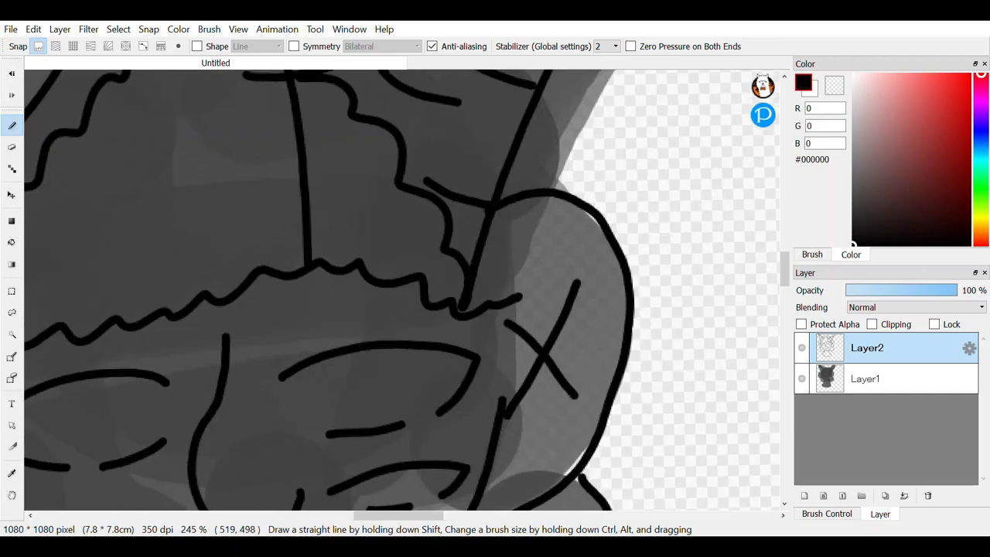
Step: Draw a small partial eye above the right eye and a wavy line from the forehead down to the left jaw
scroll(464, 255, "up", 5)
left_click_drag(198, 249, 519, 243)
scroll(353, 291, "down", 3)
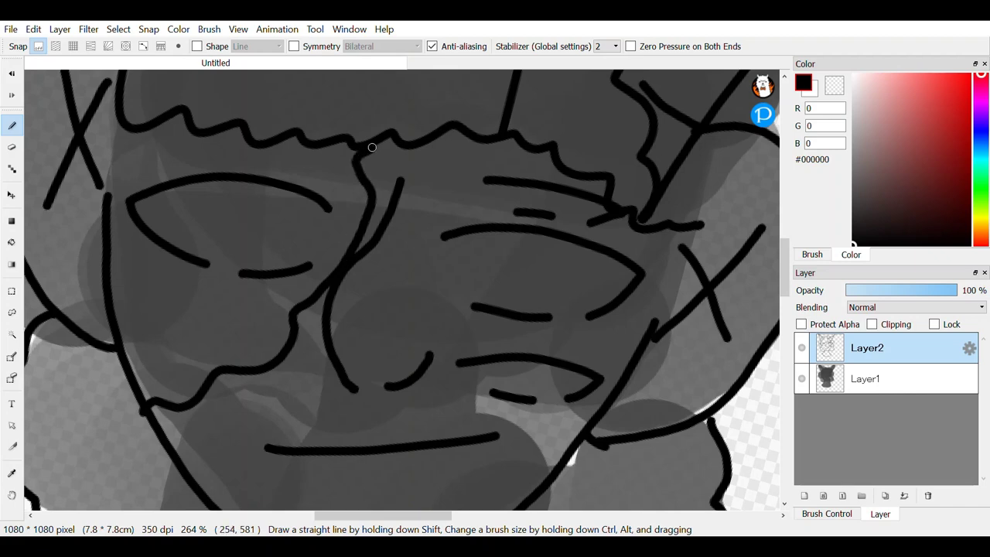
Step: Close the outline of the left eye along its inner corner
scroll(372, 147, "up", 3)
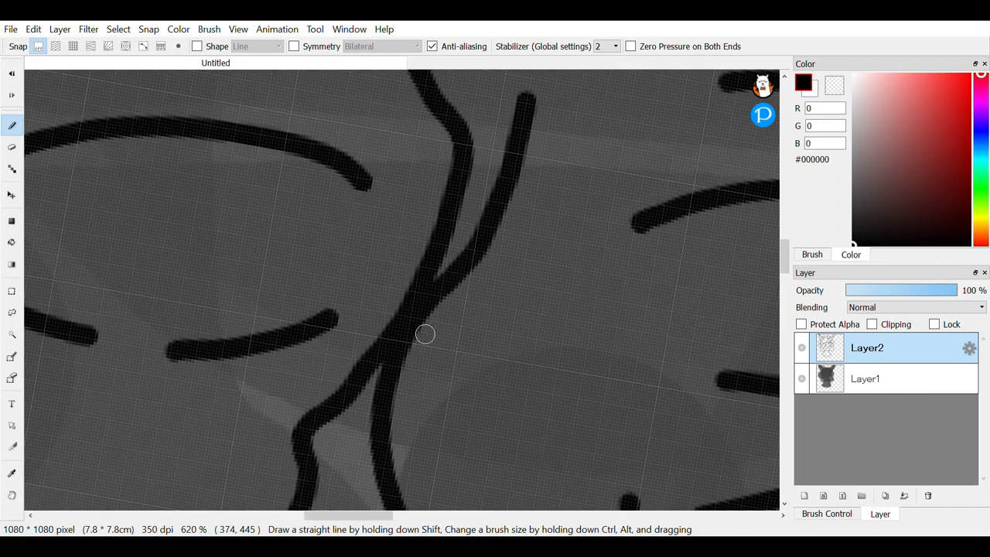
left_click_drag(365, 184, 317, 312)
scroll(185, 355, "down", 5)
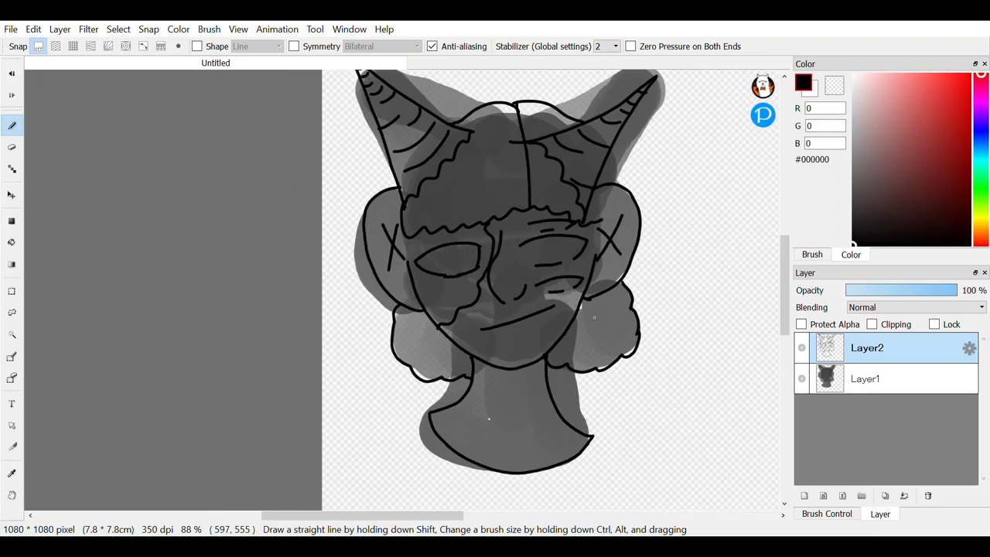
Step: Hide the gray silhouette on Layer1 and redraw the thinned center line between the two horns with the pen
left_click(801, 378)
key("e")
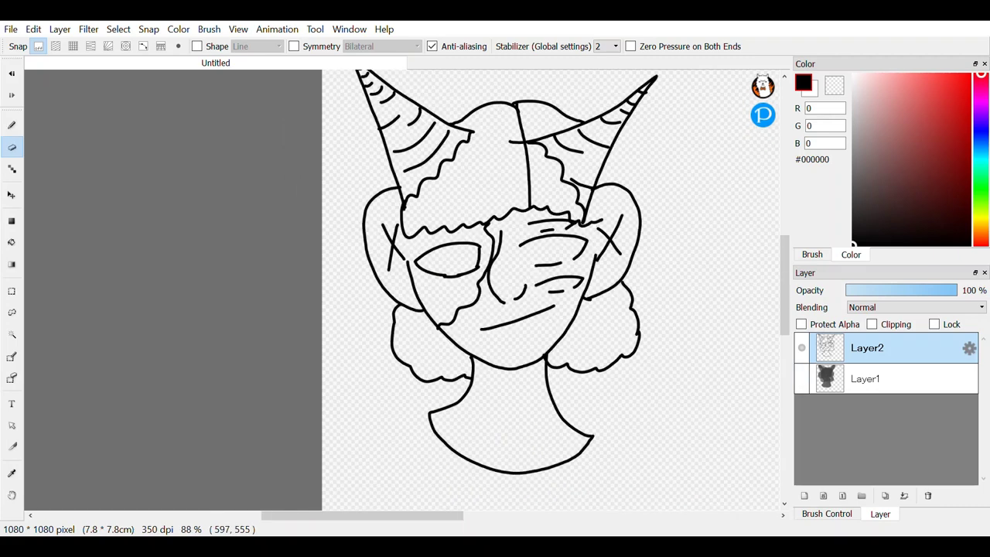
scroll(421, 217, "up", 5)
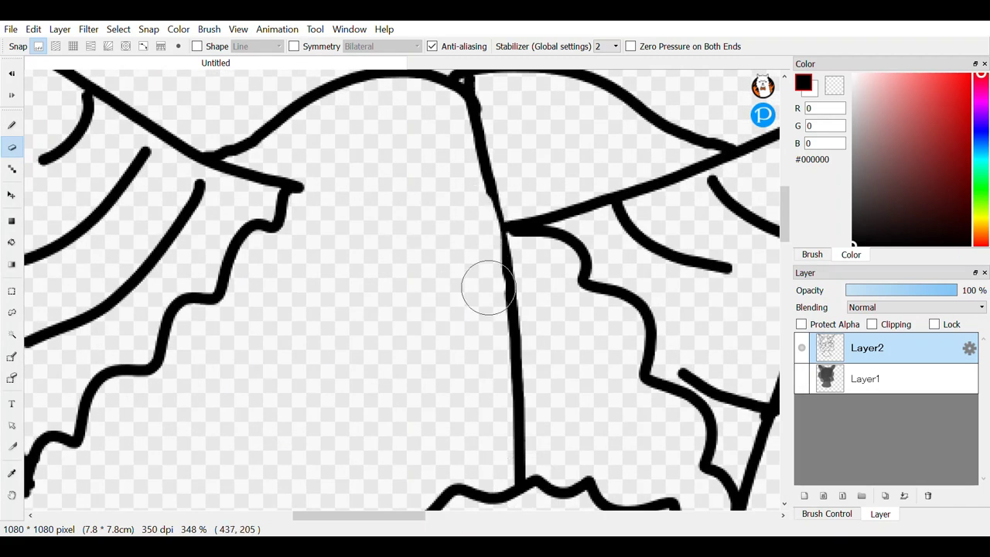
key("p")
left_click_drag(485, 184, 515, 360)
scroll(515, 360, "down", 5)
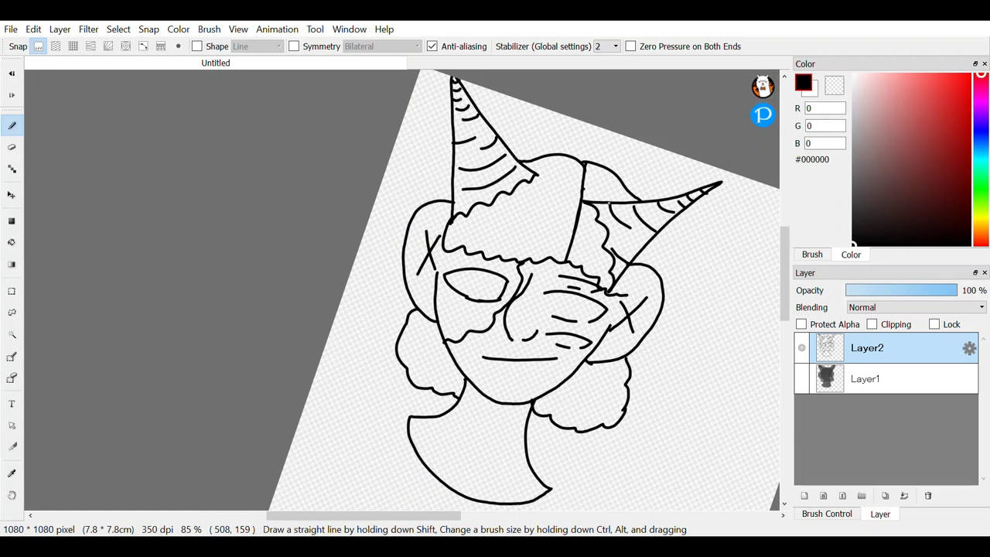
Step: Draw a long pointed tip on the right ear and erase its old rounded outline
scroll(487, 155, "up", 5)
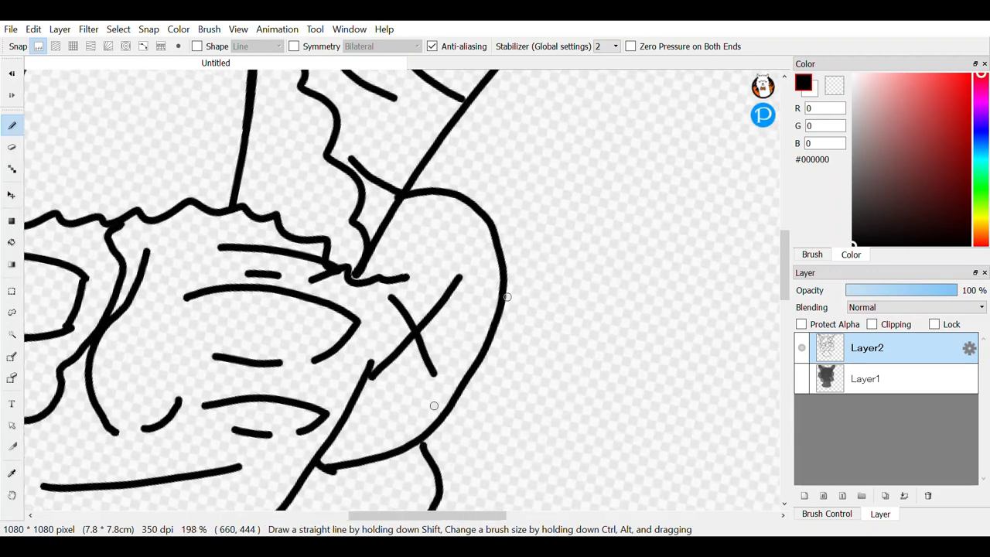
left_click_drag(402, 190, 486, 155)
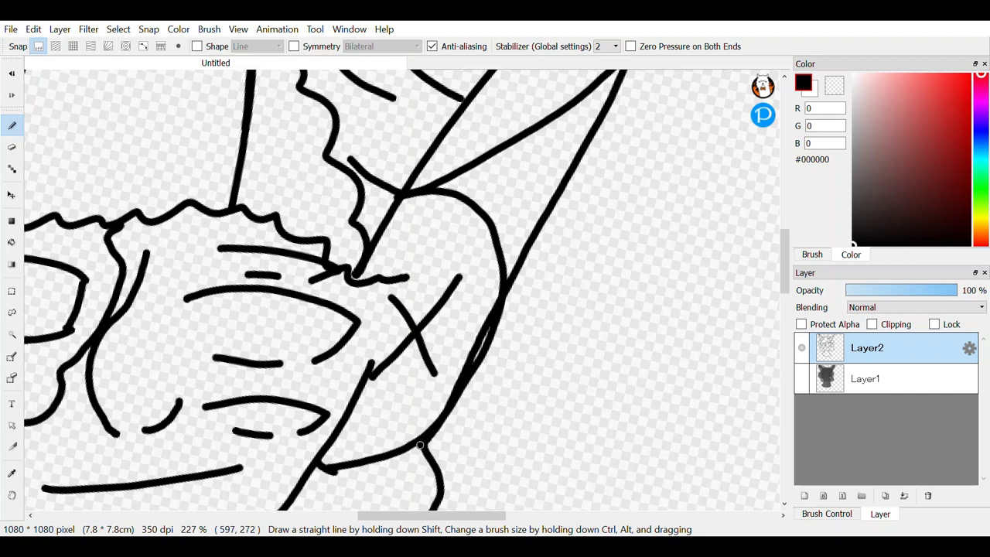
key("e")
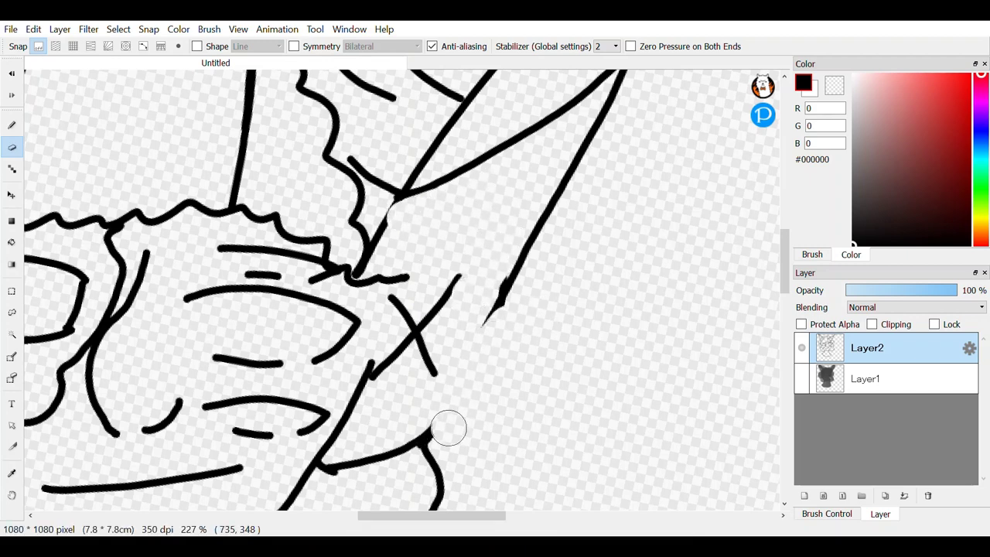
Step: Repair the lines cut by the eraser at the base of the right horn and the lower end of the right ear
key("b")
scroll(446, 172, "up", 4)
left_click_drag(352, 222, 298, 311)
scroll(508, 122, "down", 3)
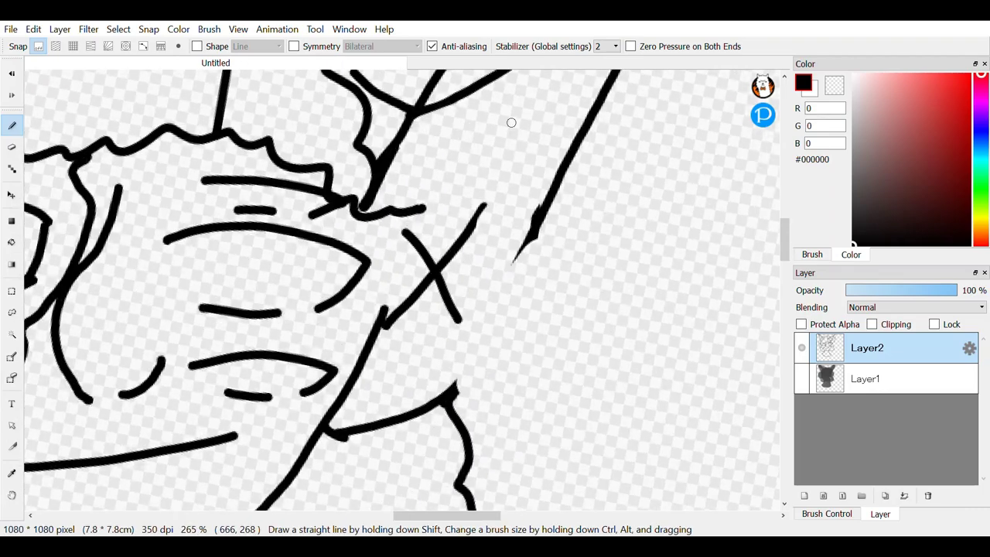
left_click_drag(449, 388, 430, 416)
scroll(449, 387, "down", 5)
Step: Draw a round iris inside the left eye and a narrow eyebrow shape above it
scroll(509, 277, "up", 9)
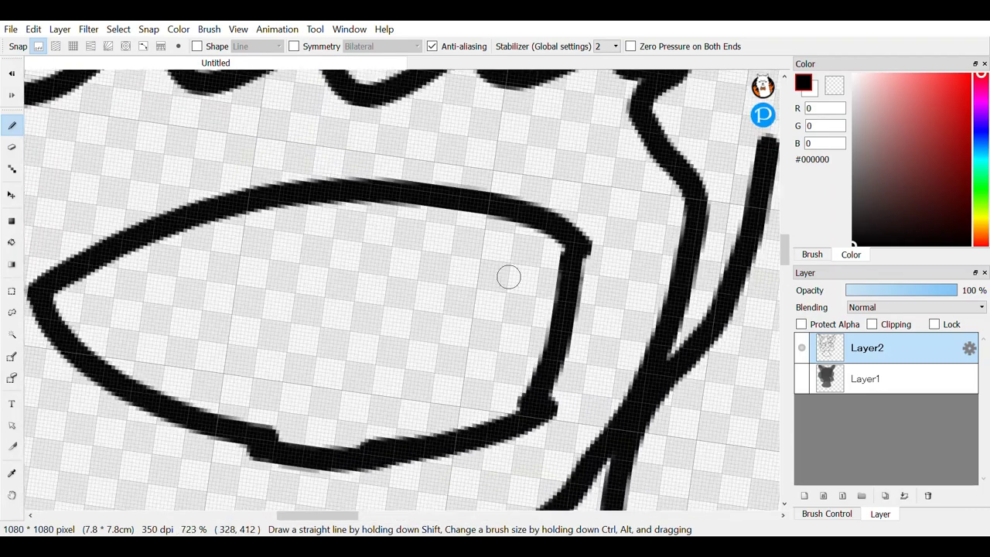
mouse_move(417, 216)
left_mouse_down()
mouse_move(432, 227)
mouse_move(416, 212)
left_mouse_up()
scroll(430, 226, "down", 9)
scroll(550, 440, "up", 6)
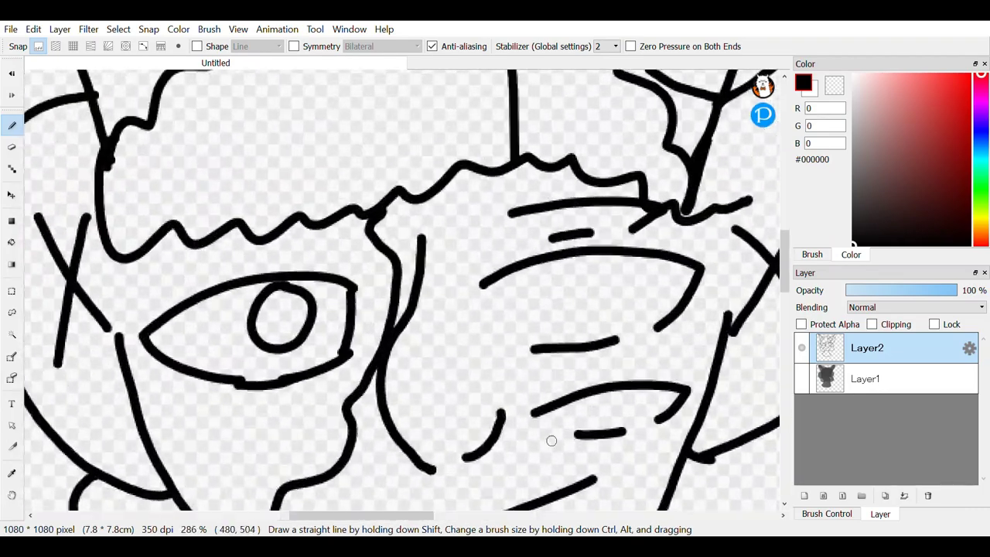
mouse_move(207, 268)
left_mouse_down()
mouse_move(253, 259)
mouse_move(318, 274)
mouse_move(226, 256)
left_mouse_up()
scroll(513, 292, "down", 7)
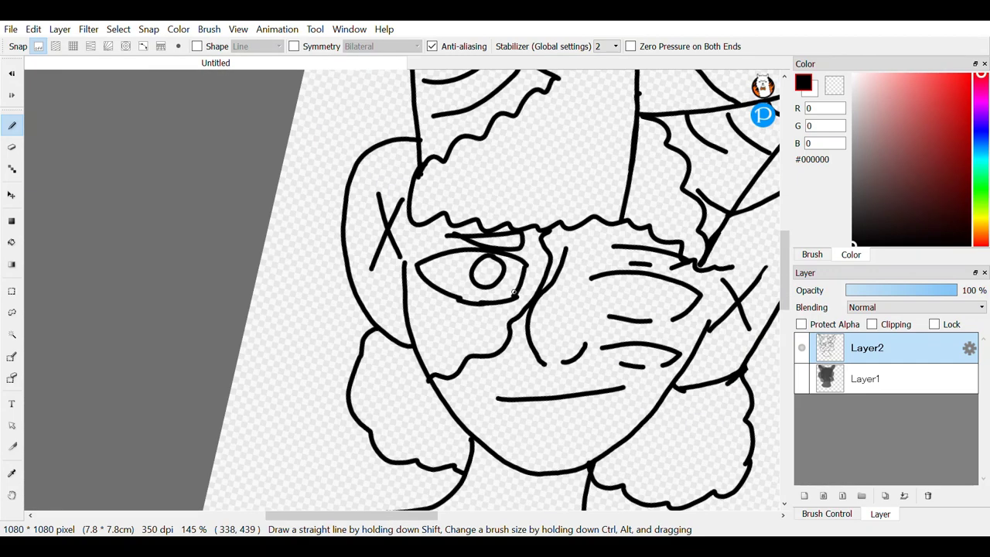
Step: Draw narrow vertical slit pupils in the eyes on the right side of the face
scroll(514, 292, "up", 6)
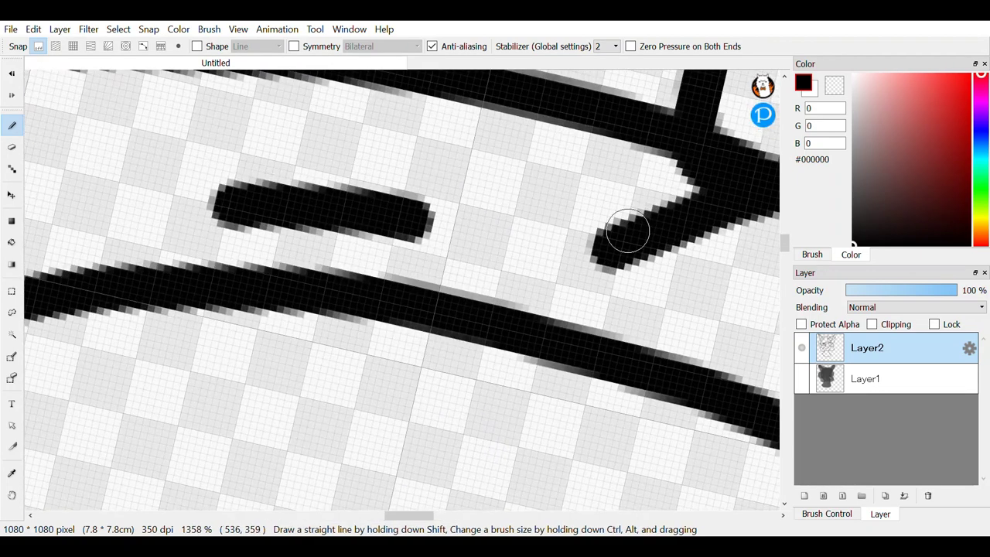
mouse_move(387, 176)
left_mouse_down()
mouse_move(387, 221)
mouse_move(472, 185)
left_mouse_up()
scroll(472, 186, "down", 6)
scroll(498, 200, "up", 3)
mouse_move(398, 206)
left_mouse_down()
mouse_move(397, 330)
mouse_move(416, 181)
mouse_move(397, 265)
left_mouse_up()
scroll(527, 234, "down", 6)
scroll(498, 352, "up", 6)
mouse_move(332, 213)
left_mouse_down()
mouse_move(297, 382)
mouse_move(311, 287)
left_mouse_up()
scroll(511, 318, "down", 5)
scroll(446, 337, "up", 5)
Step: Close the open outlines of the three eyes on the right side of the face
mouse_move(174, 263)
left_mouse_down()
mouse_move(267, 342)
mouse_move(630, 343)
mouse_move(758, 279)
left_mouse_up()
scroll(696, 309, "down", 2)
scroll(597, 329, "down", 1)
left_click_drag(681, 287, 464, 358)
mouse_move(88, 177)
left_mouse_down()
mouse_move(111, 247)
mouse_move(267, 396)
left_mouse_up()
scroll(665, 248, "up", 1)
mouse_move(669, 246)
left_mouse_down()
mouse_move(427, 331)
mouse_move(100, 283)
left_mouse_up()
scroll(494, 270, "down", 4)
scroll(493, 271, "down", 5)
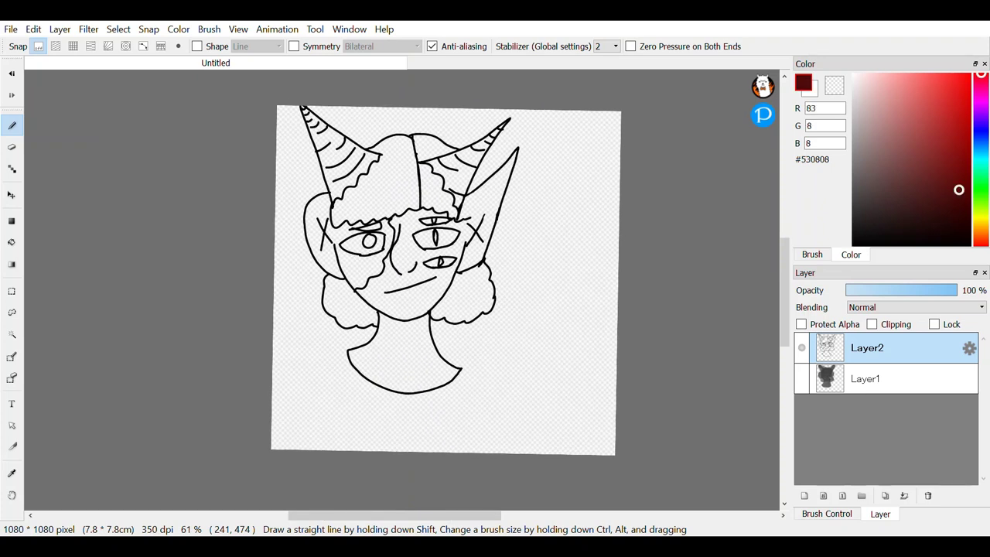
Step: Add a new layer beneath the line art layer and fill all the hair sections with dark red #530808
left_click(804, 496)
left_click_drag(882, 348, 882, 383)
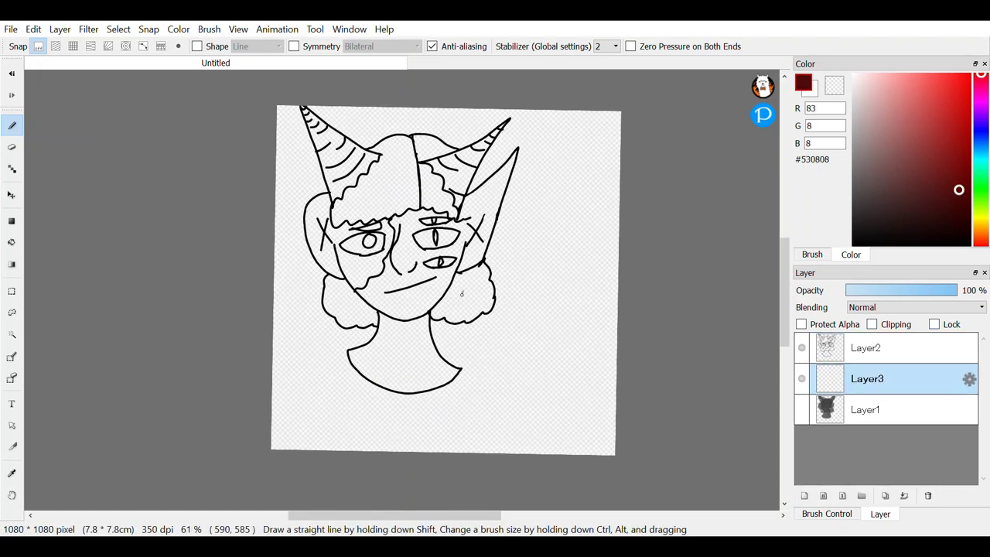
key("g")
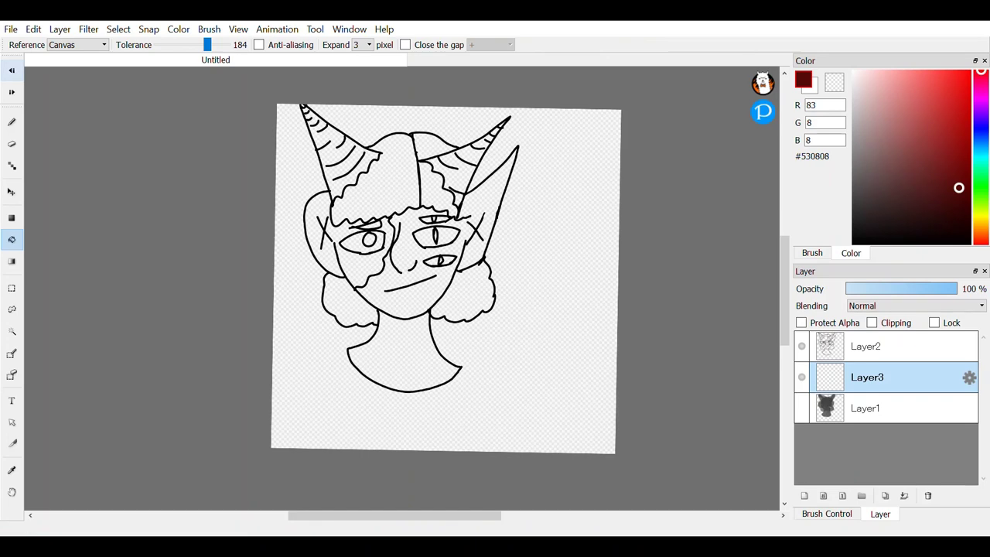
left_click(397, 180)
scroll(474, 194, "up", 4)
left_click(369, 218)
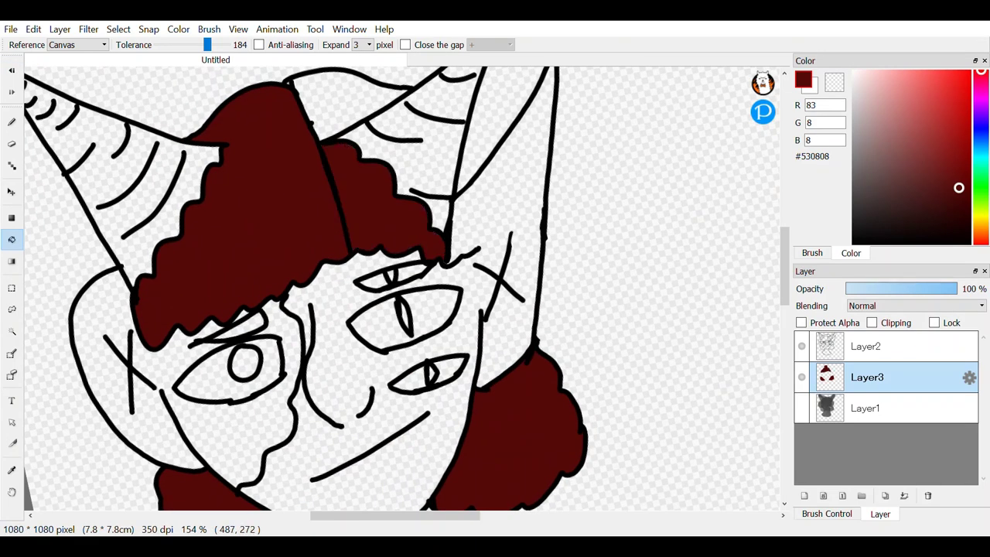
left_click(334, 97)
Step: Fill the middle and bottom eyes on the right side of the face with dark purple #4B0853, leaving the slit pupils unfilled
left_click_drag(981, 72, 981, 95)
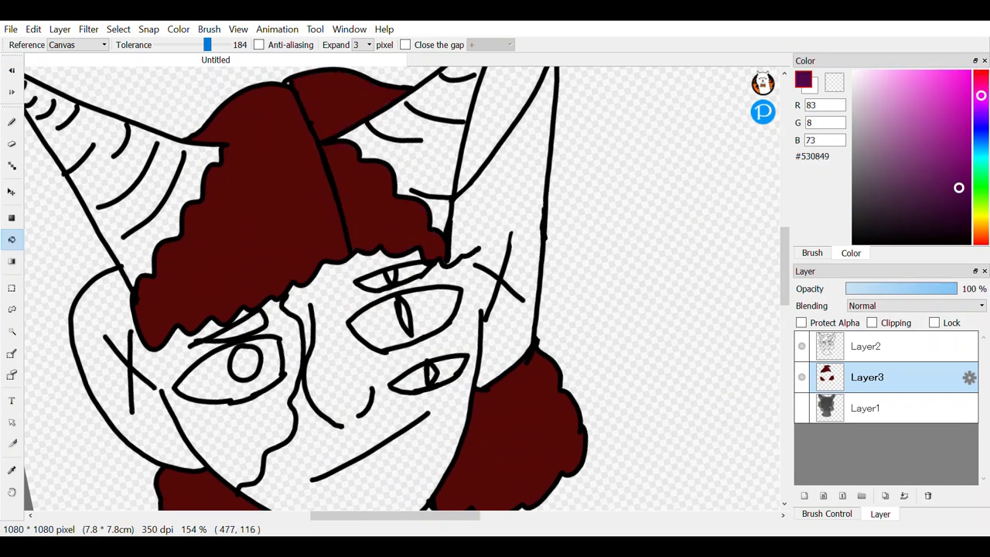
left_click(429, 316)
scroll(429, 333, "up", 5)
left_click(429, 354)
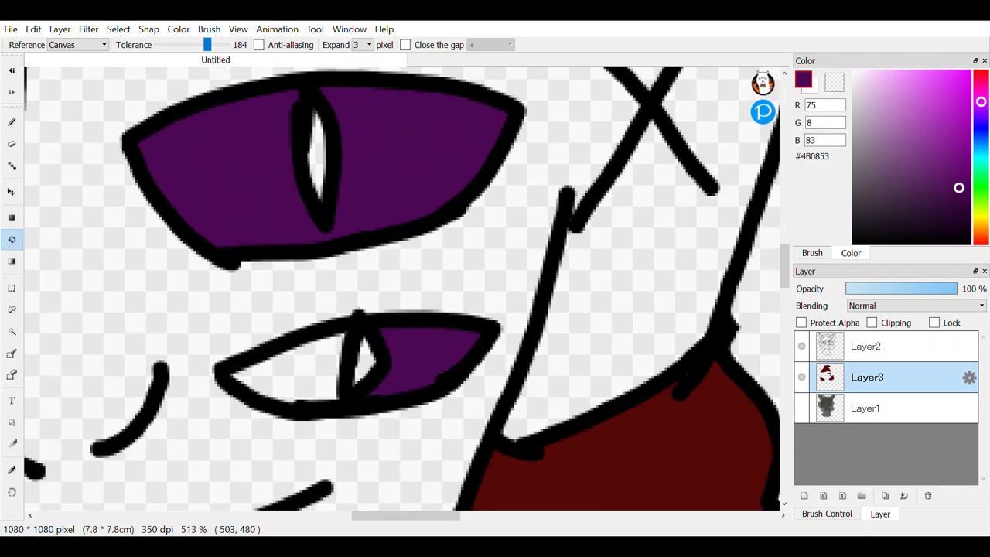
left_click(290, 373)
left_click(316, 157)
scroll(402, 288, "down", 3)
left_click(11, 70)
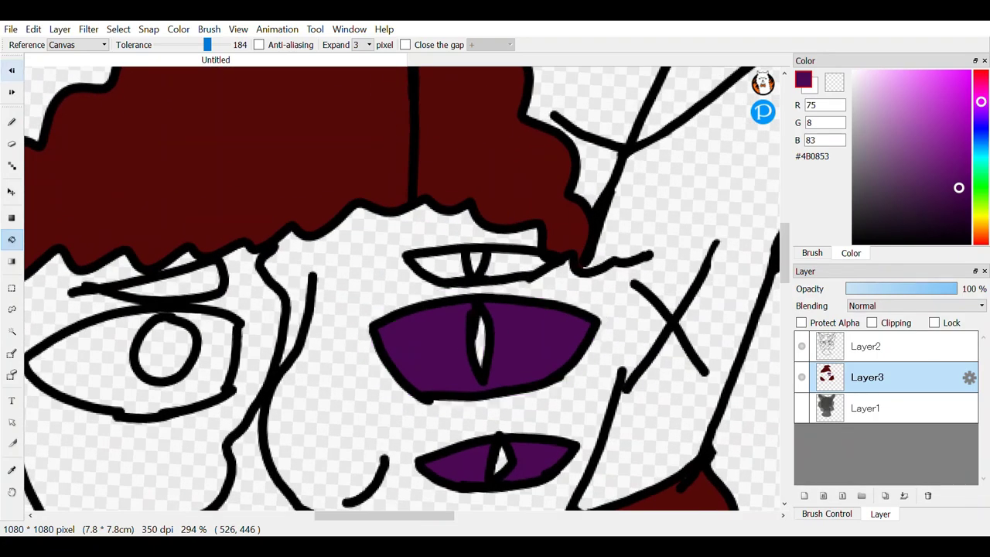
Step: Fill both halves of the topmost right-side eye with the same dark purple
scroll(495, 259, "up", 5)
left_click(514, 333)
left_click(267, 313)
scroll(309, 267, "down", 6)
scroll(348, 302, "down", 1)
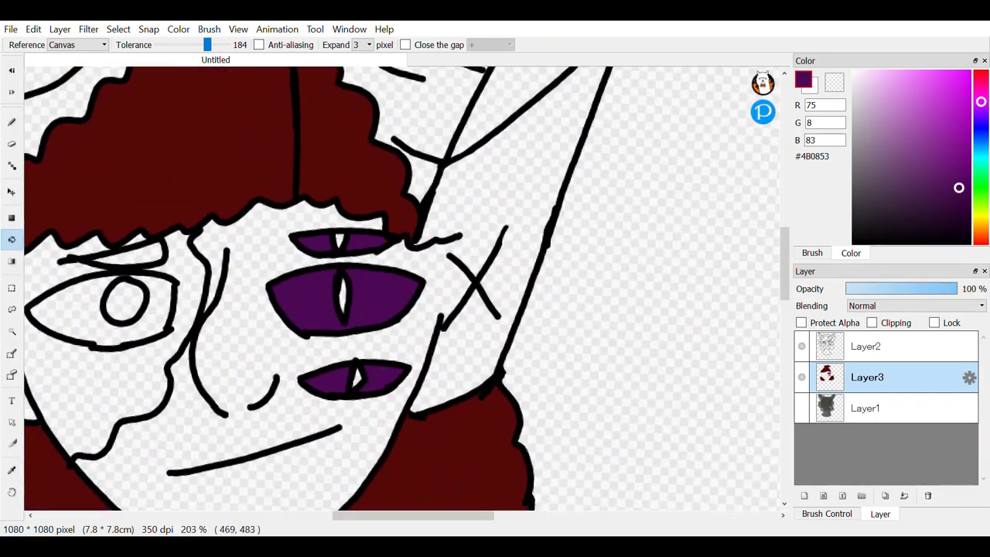
Step: Fill the slit pupils of the three right-side eyes with light purple #9D5FA4
scroll(355, 294, "up", 5)
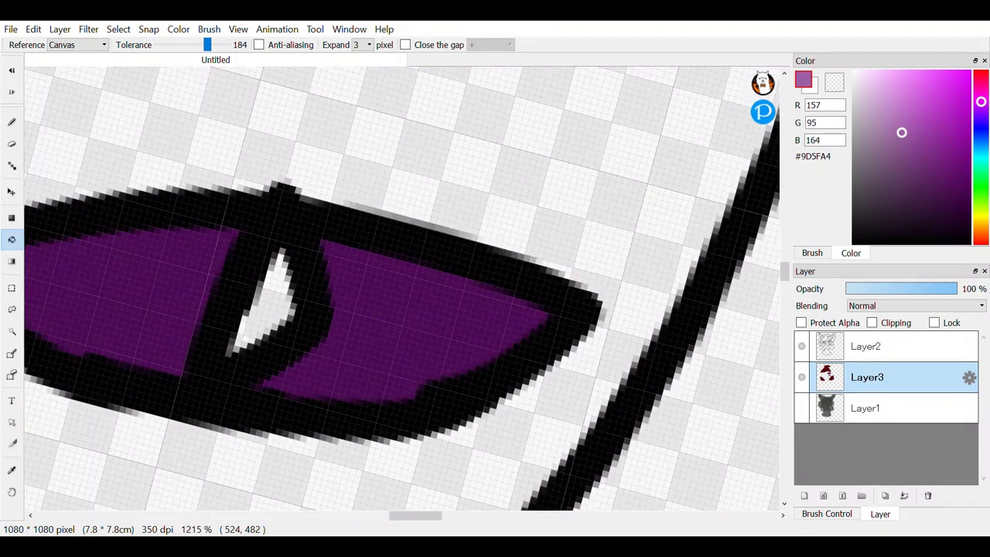
left_click(259, 338)
left_click(12, 70)
left_click(268, 311)
scroll(279, 301, "down", 2)
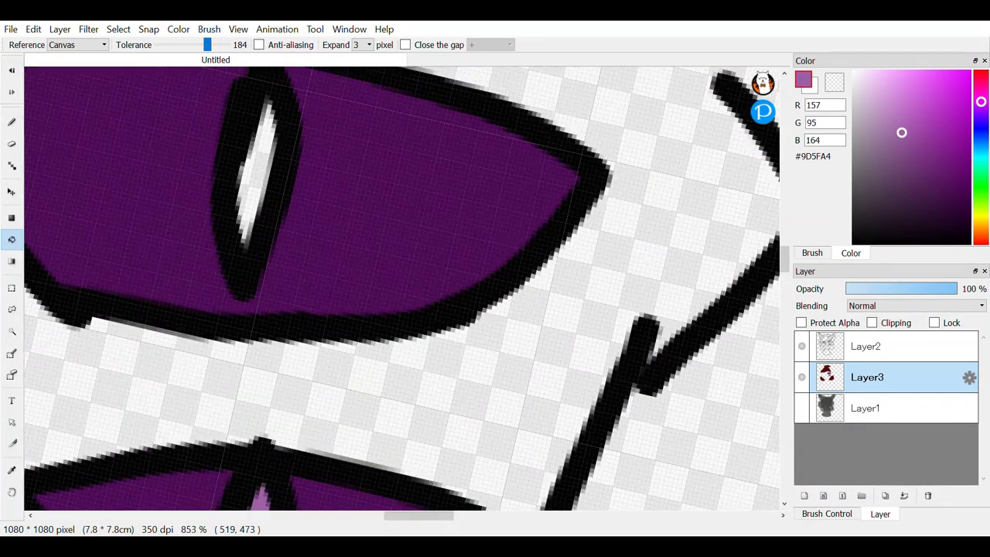
left_click(256, 179)
scroll(279, 293, "down", 2)
scroll(296, 206, "up", 5)
left_click(244, 171)
scroll(278, 255, "down", 5)
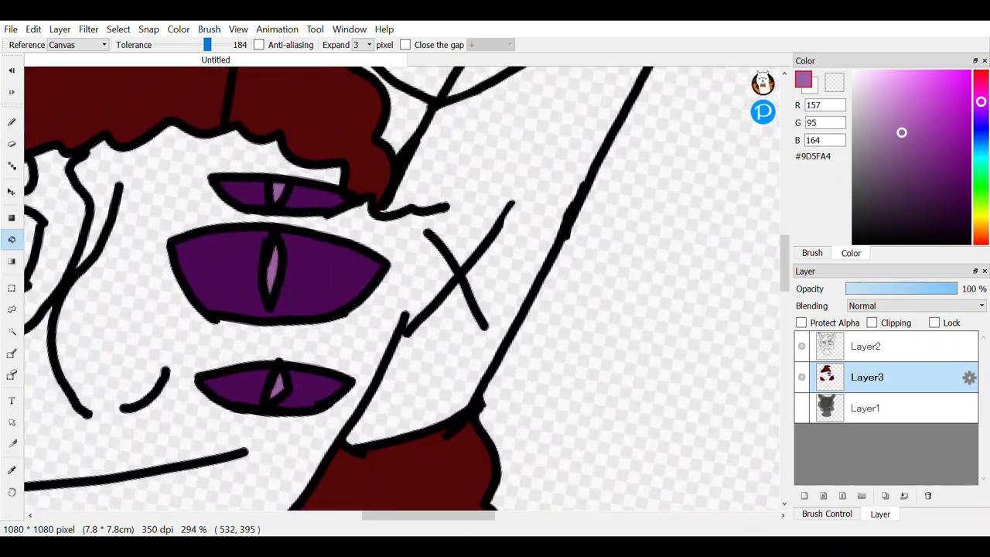
scroll(301, 217, "down", 2)
Step: Paint a light purple lower lip beneath the mouth line with the size 15 Pen brush
left_click(812, 253)
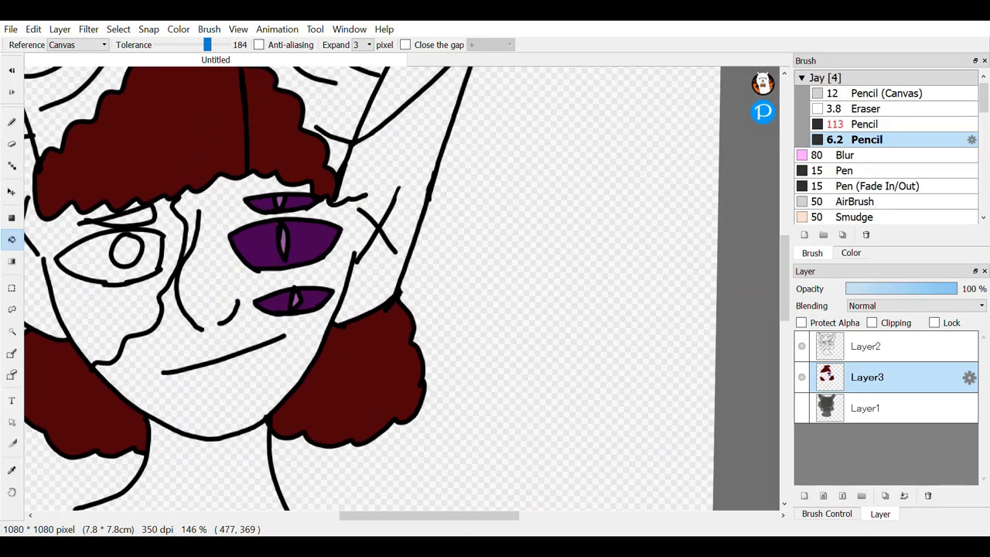
left_click(845, 170)
scroll(255, 340, "up", 4)
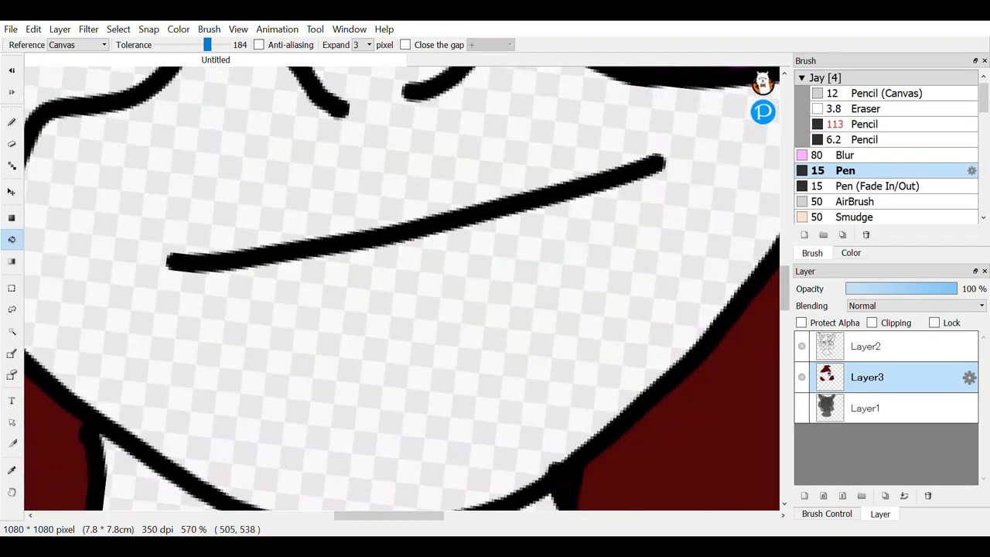
left_click(385, 235)
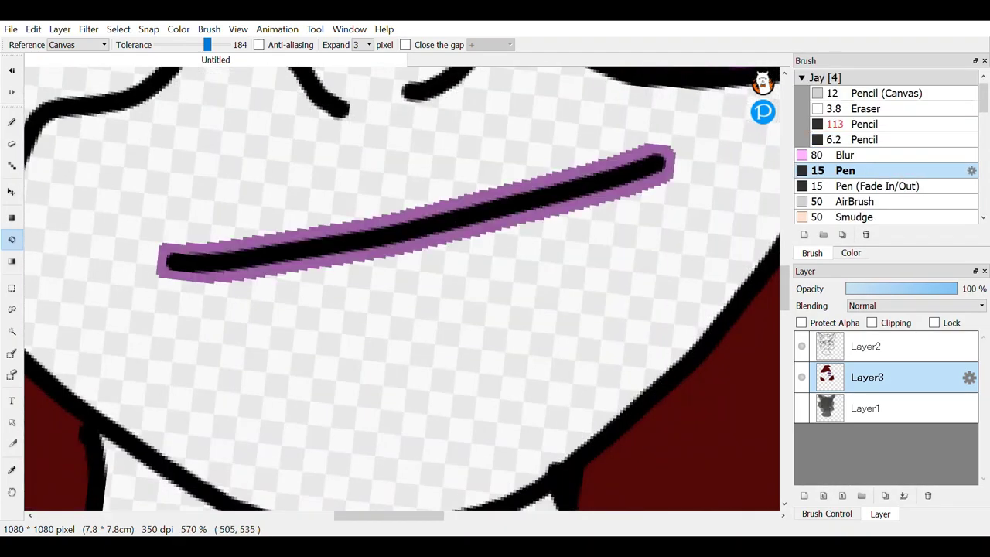
key("ctrl+z")
key("b")
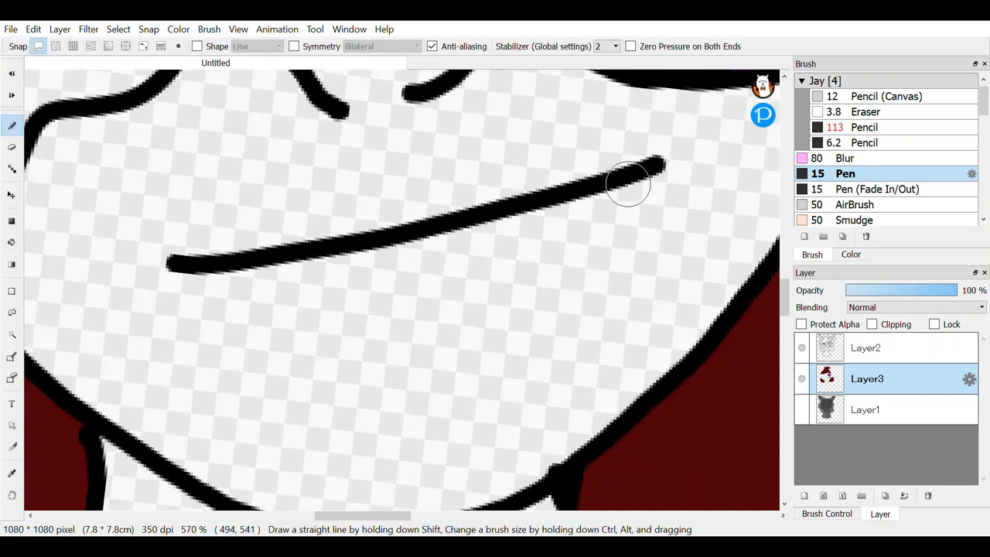
left_click_drag(616, 184, 407, 288)
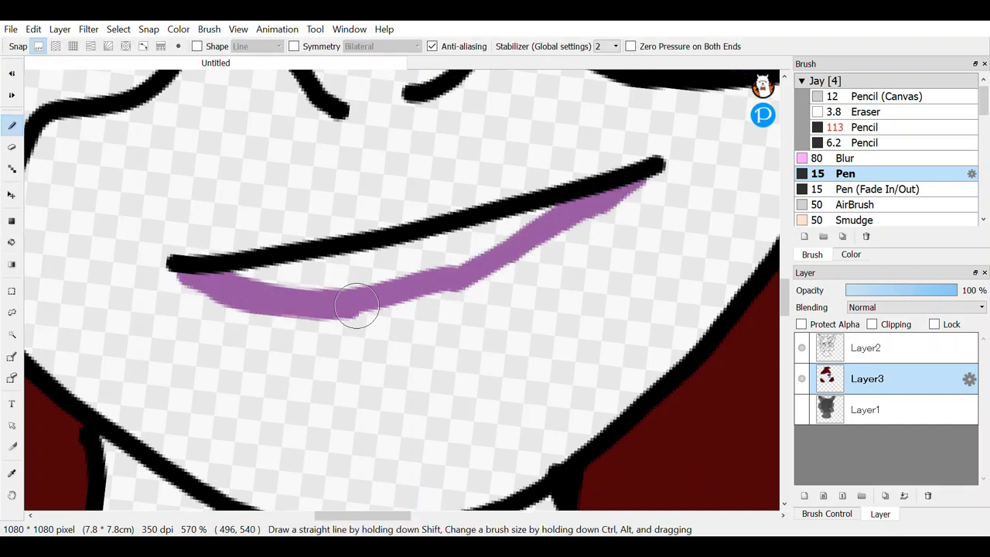
mouse_move(357, 304)
left_mouse_down()
mouse_move(480, 275)
mouse_move(498, 241)
mouse_move(414, 264)
mouse_move(395, 243)
mouse_move(240, 271)
mouse_move(377, 273)
left_mouse_up()
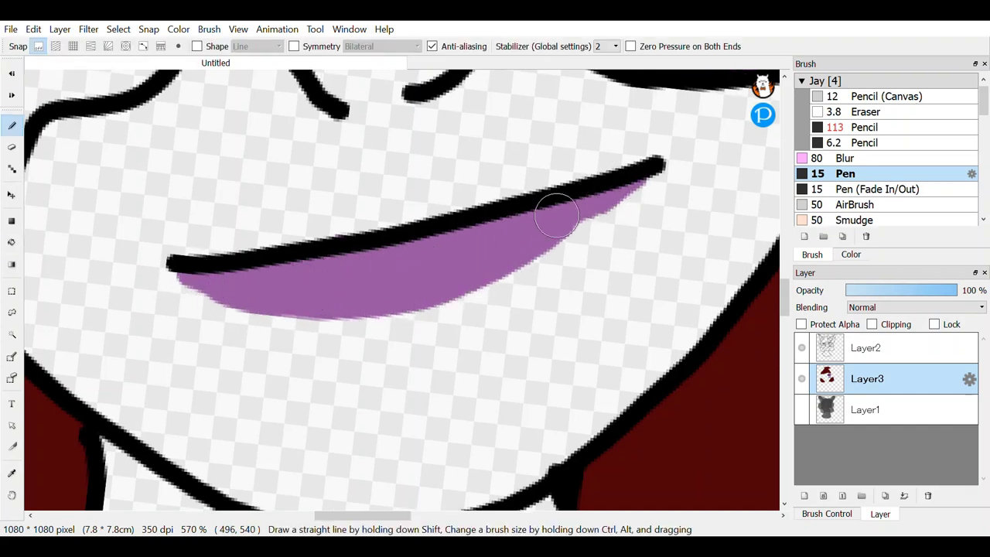
scroll(279, 287, "down", 5)
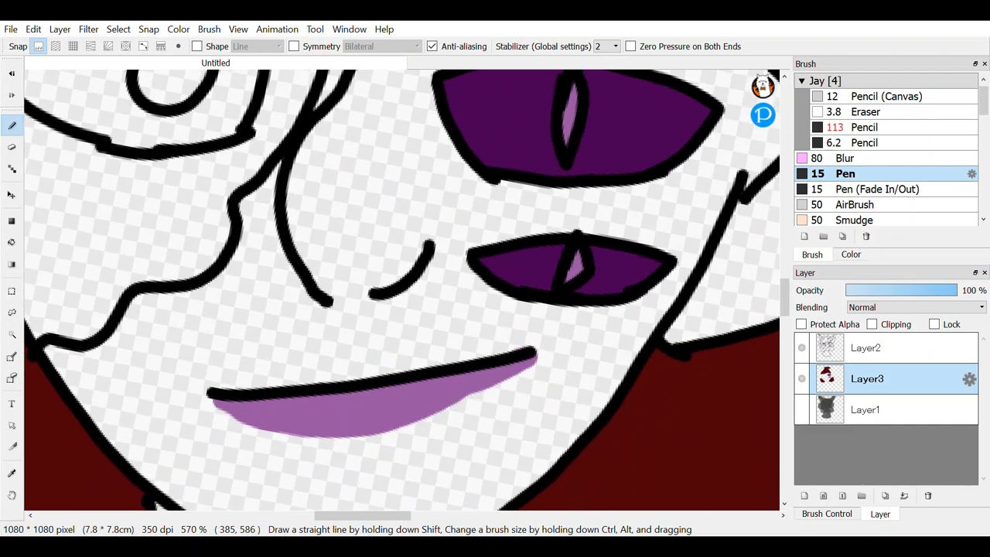
scroll(534, 245, "down", 2)
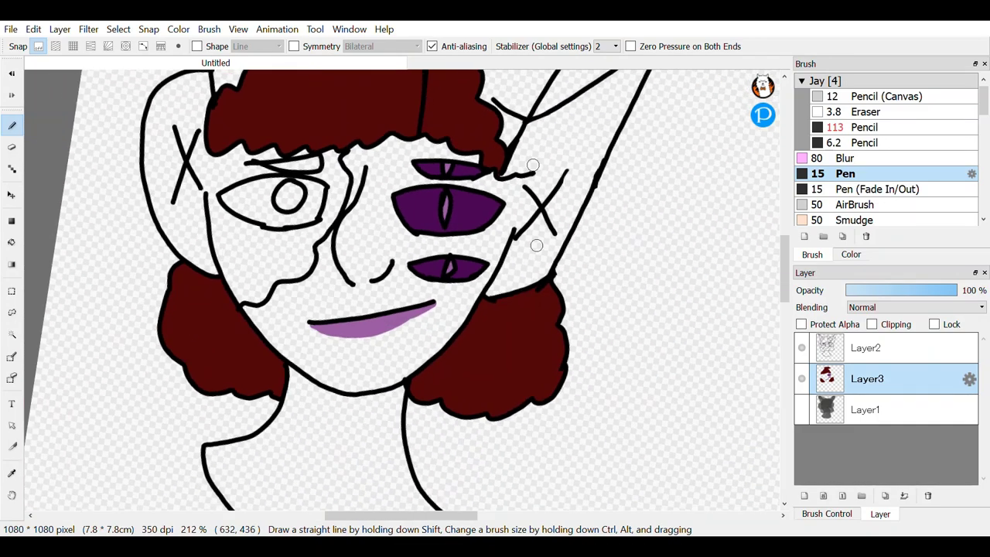
Step: Paint a light purple patch beneath the bottom right-side eye, from its outer corner to the face outline
scroll(534, 245, "up", 6)
left_click_drag(523, 331, 455, 400)
mouse_move(492, 356)
left_mouse_down()
mouse_move(457, 377)
mouse_move(484, 378)
mouse_move(537, 342)
mouse_move(564, 266)
left_mouse_up()
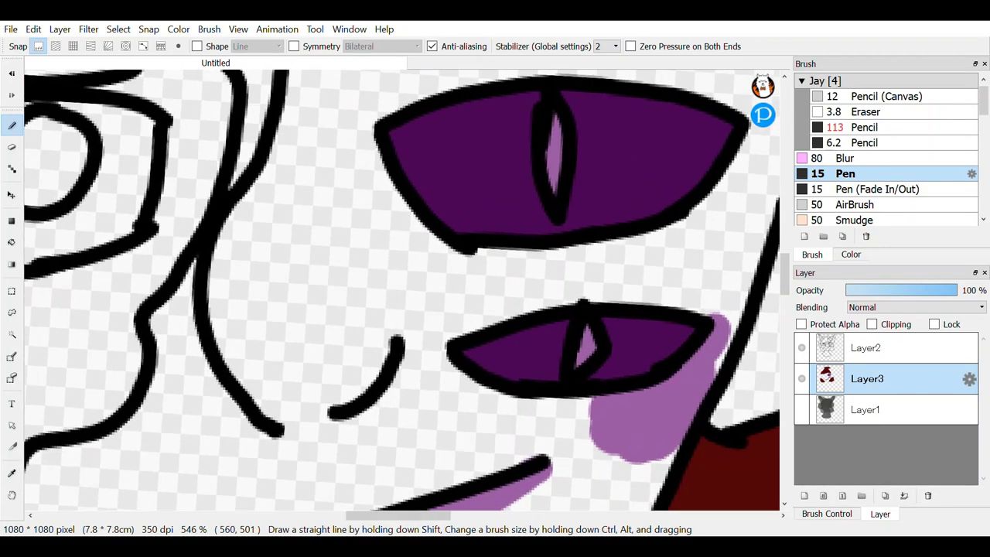
Step: Paint light purple accents along the nostril and nose lines, plus a round spot on the nose
scroll(328, 461, "up", 3)
mouse_move(412, 481)
left_mouse_down()
mouse_move(434, 483)
mouse_move(502, 419)
mouse_move(500, 355)
left_mouse_up()
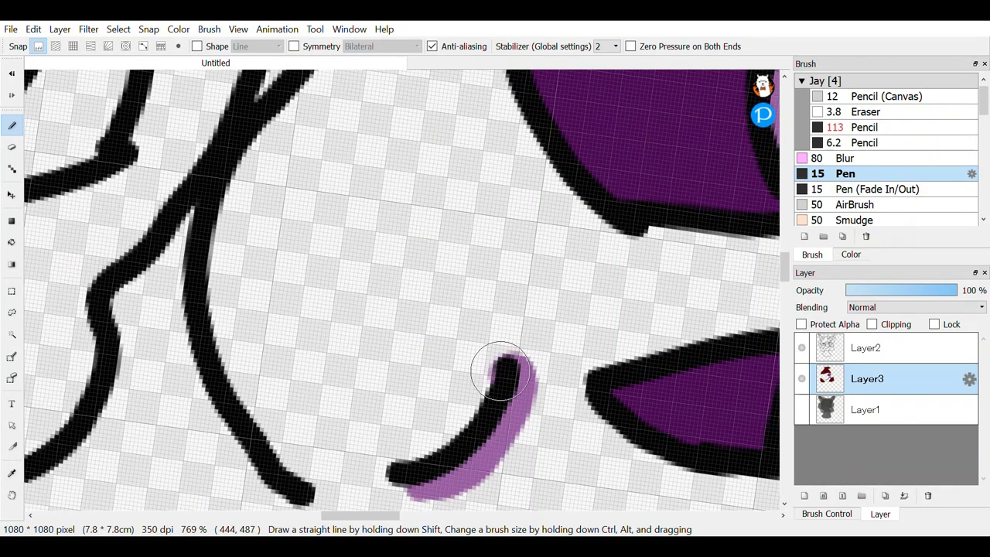
mouse_move(282, 496)
left_mouse_down()
mouse_move(195, 391)
mouse_move(182, 267)
mouse_move(207, 172)
left_mouse_up()
scroll(257, 367, "down", 1)
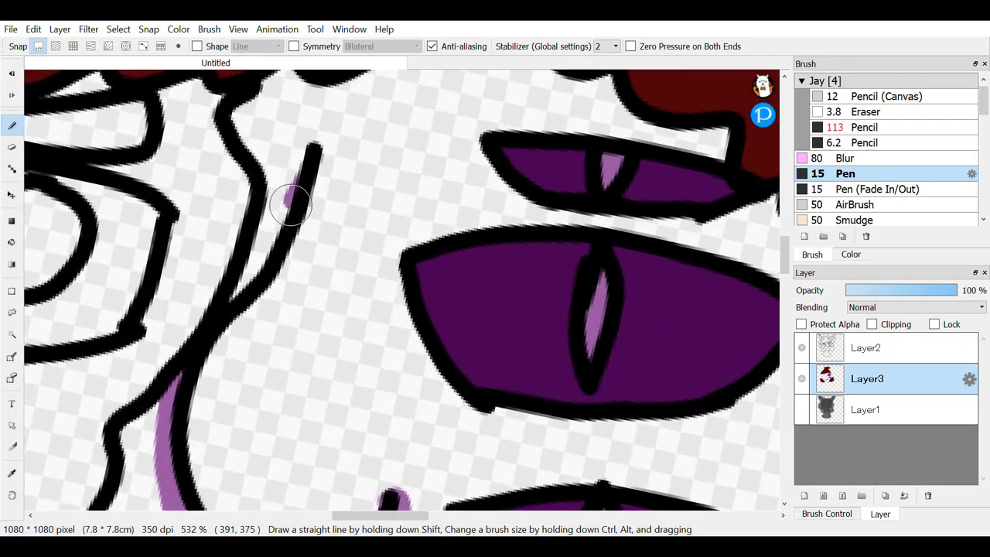
left_click_drag(291, 203, 227, 281)
scroll(348, 314, "down", 3)
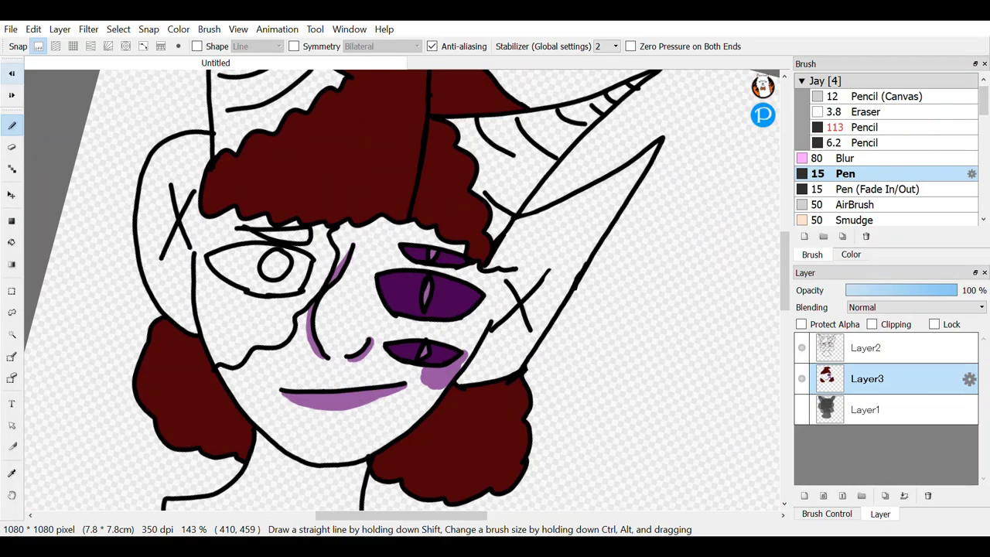
scroll(394, 324, "up", 3)
mouse_move(178, 341)
left_mouse_down()
mouse_move(205, 300)
mouse_move(184, 242)
mouse_move(135, 315)
left_mouse_up()
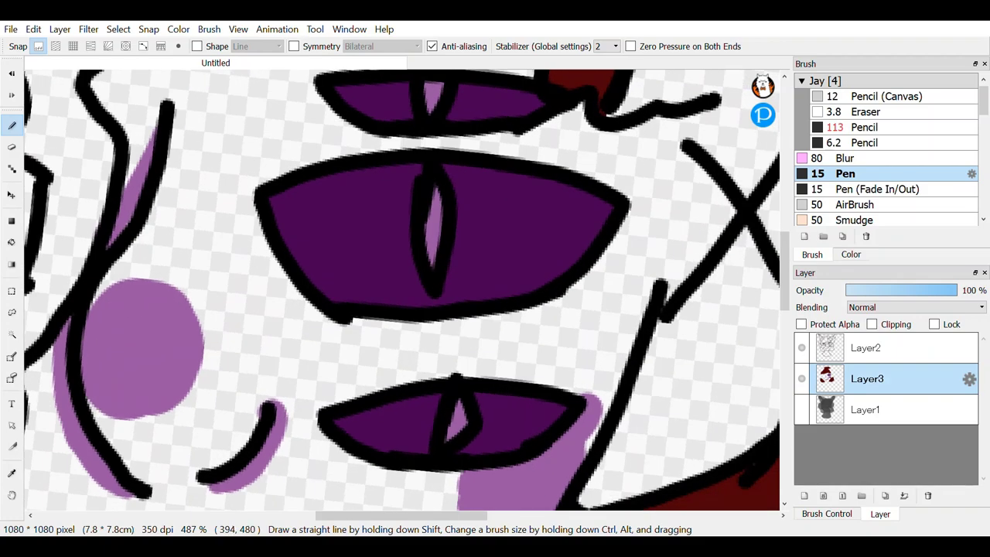
Step: Paint light purple patches beneath the outer ends of the middle and top right-side eyes
scroll(568, 336, "up", 3)
mouse_move(510, 272)
left_mouse_down()
mouse_move(468, 289)
mouse_move(559, 305)
mouse_move(610, 341)
mouse_move(605, 357)
mouse_move(646, 233)
mouse_move(638, 285)
mouse_move(666, 318)
mouse_move(506, 329)
mouse_move(411, 290)
left_mouse_up()
scroll(597, 342, "down", 2)
scroll(635, 270, "up", 3)
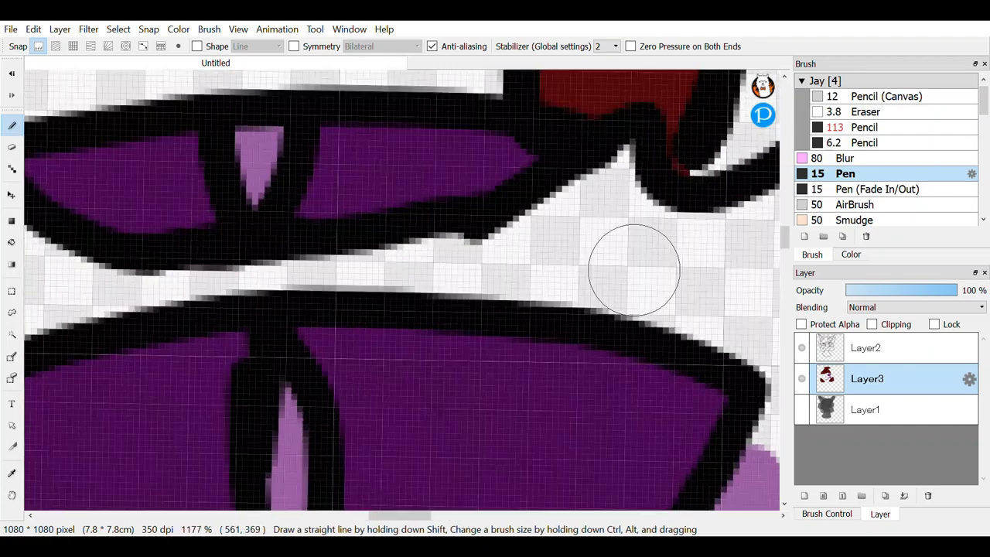
mouse_move(586, 213)
left_mouse_down()
mouse_move(490, 255)
mouse_move(590, 281)
left_mouse_up()
scroll(591, 281, "down", 2)
scroll(402, 290, "down", 3)
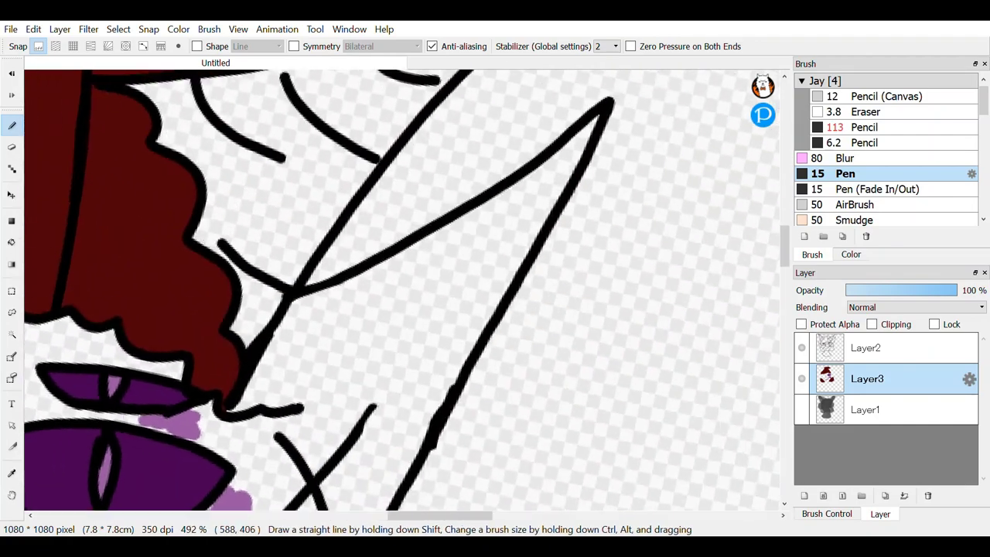
Step: Trace both strokes of the X mark at the base of the pointed ear with light purple
scroll(402, 290, "up", 4)
mouse_move(376, 97)
left_mouse_down()
mouse_move(393, 151)
mouse_move(396, 338)
left_mouse_up()
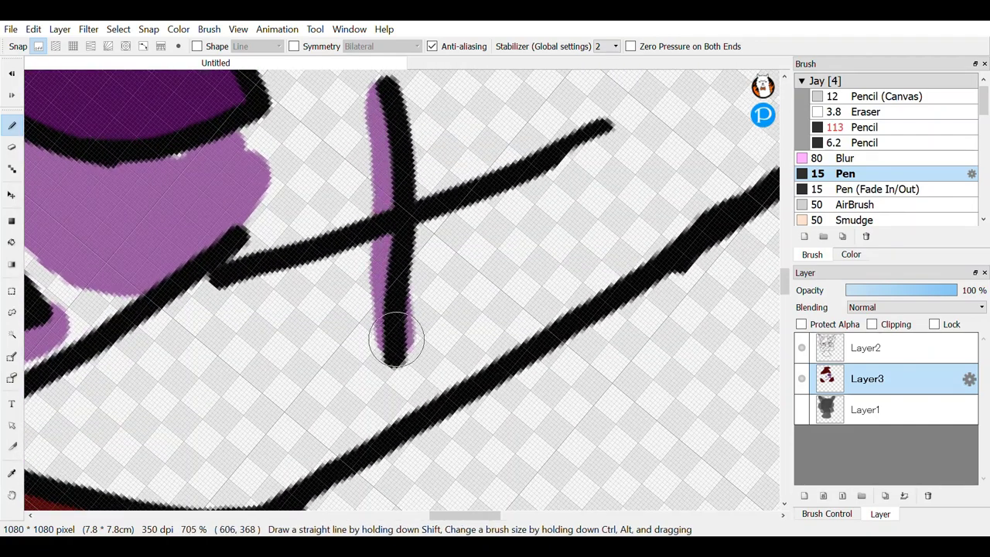
mouse_move(608, 126)
left_mouse_down()
mouse_move(457, 206)
mouse_move(220, 280)
left_mouse_up()
scroll(221, 280, "down", 2)
scroll(441, 380, "down", 2)
Step: Color the tip of the pointed ear light purple, ending in jagged streaks toward its base
scroll(442, 380, "up", 4)
mouse_move(540, 108)
left_mouse_down()
mouse_move(453, 378)
mouse_move(369, 454)
mouse_move(367, 385)
mouse_move(490, 409)
left_mouse_up()
left_click_drag(506, 325, 452, 480)
scroll(470, 241, "down", 5)
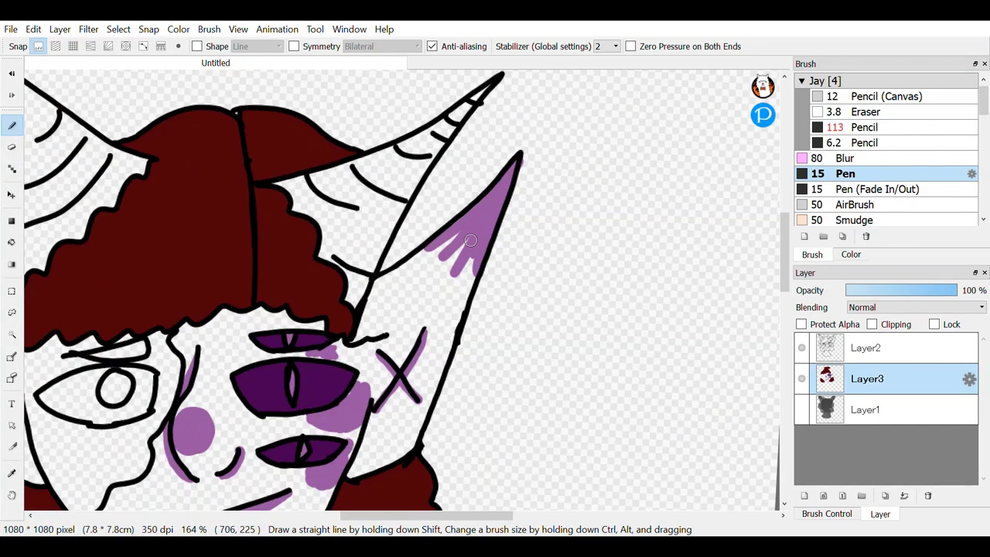
scroll(470, 240, "down", 2)
scroll(438, 196, "up", 4)
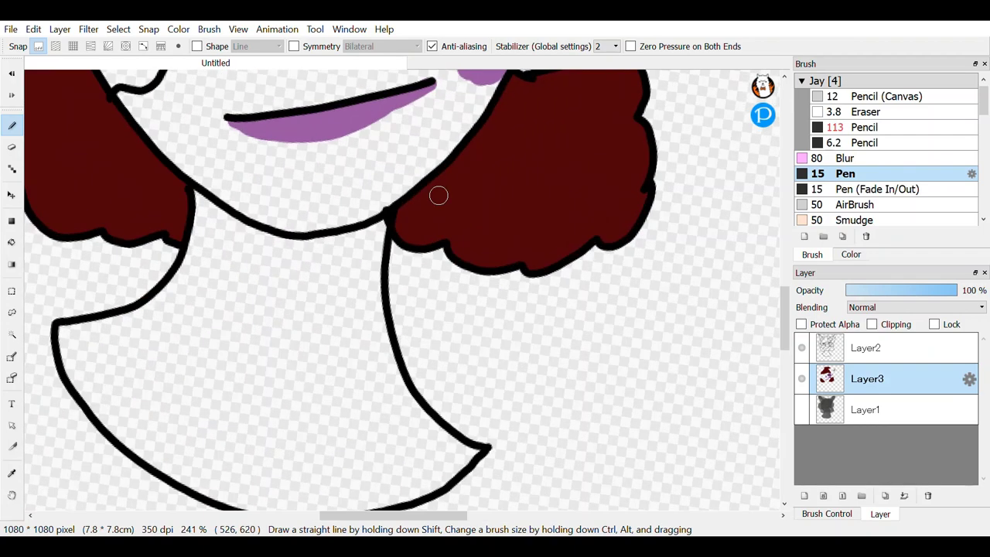
mouse_move(205, 212)
left_mouse_down()
mouse_move(255, 345)
mouse_move(360, 259)
left_mouse_up()
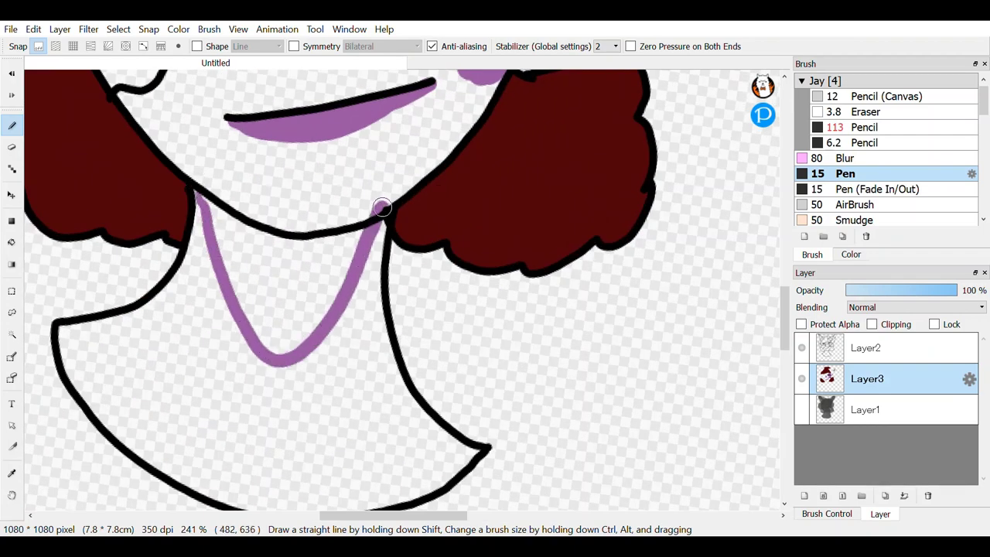
key("ctrl+z")
mouse_move(193, 199)
left_mouse_down()
mouse_move(237, 288)
mouse_move(315, 327)
mouse_move(380, 226)
left_mouse_up()
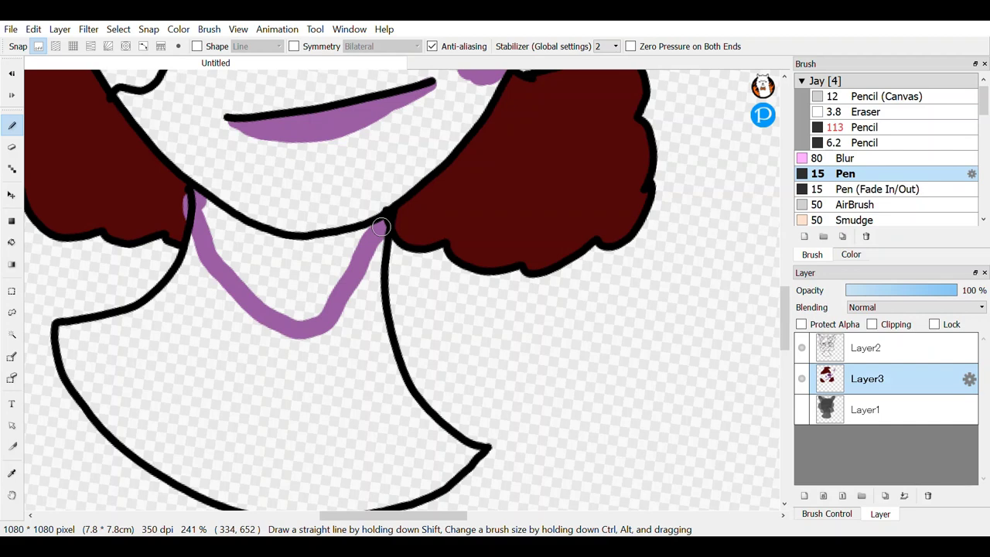
key("ctrl+z")
Step: Draw a U-shaped light purple curve under the chin across the neck and fill the area inside it
scroll(201, 121, "up", 2)
mouse_move(200, 116)
left_mouse_down()
mouse_move(218, 166)
mouse_move(322, 266)
mouse_move(445, 135)
left_mouse_up()
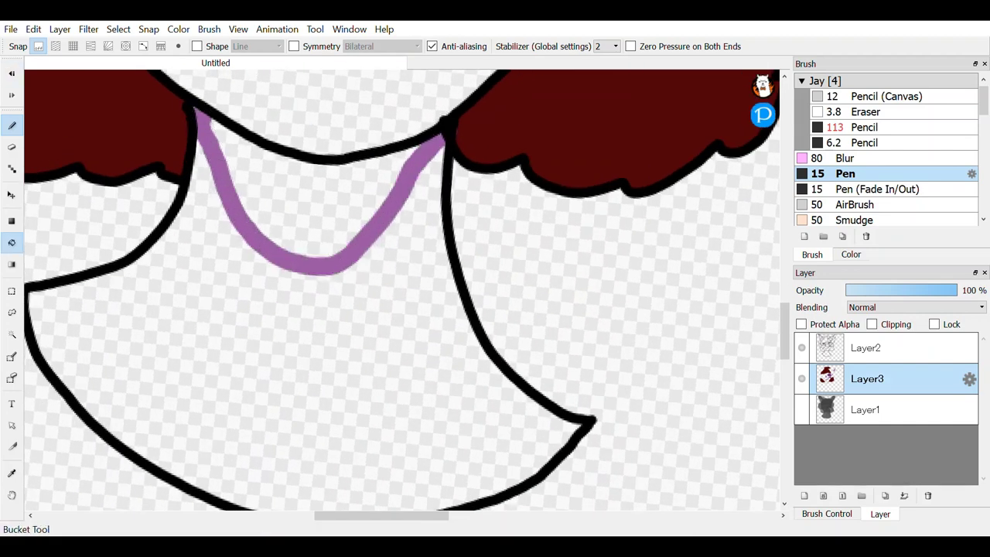
left_click(11, 242)
left_click(286, 204)
Step: Fill the neck and shoulders, the face area beyond the wavy line and the pointed ear with black #000000
left_click(851, 254)
left_click(267, 379)
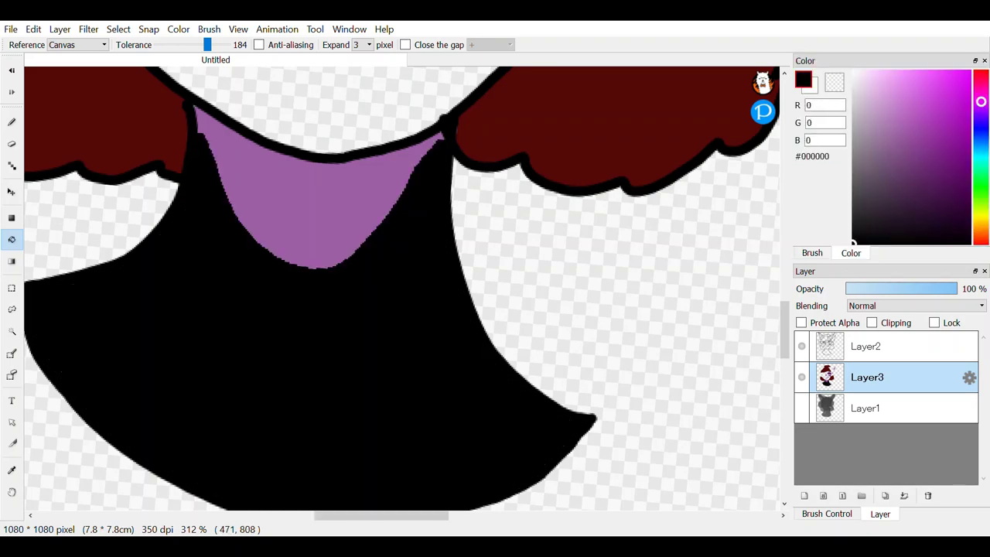
scroll(309, 287, "down", 2)
left_click(261, 268)
scroll(309, 232, "down", 4)
scroll(309, 232, "up", 4)
scroll(309, 267, "up", 2)
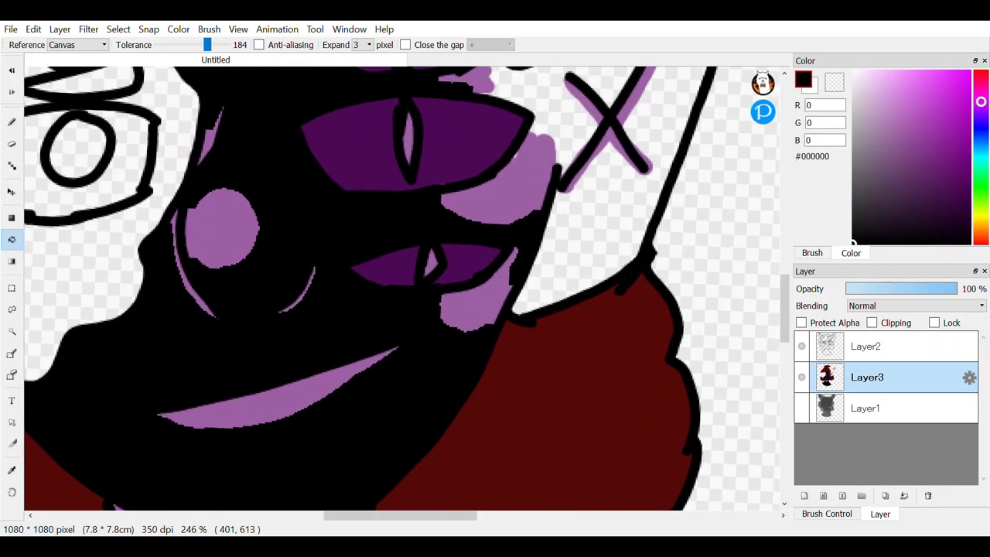
left_click(581, 147)
scroll(402, 310, "down", 2)
scroll(553, 240, "up", 2)
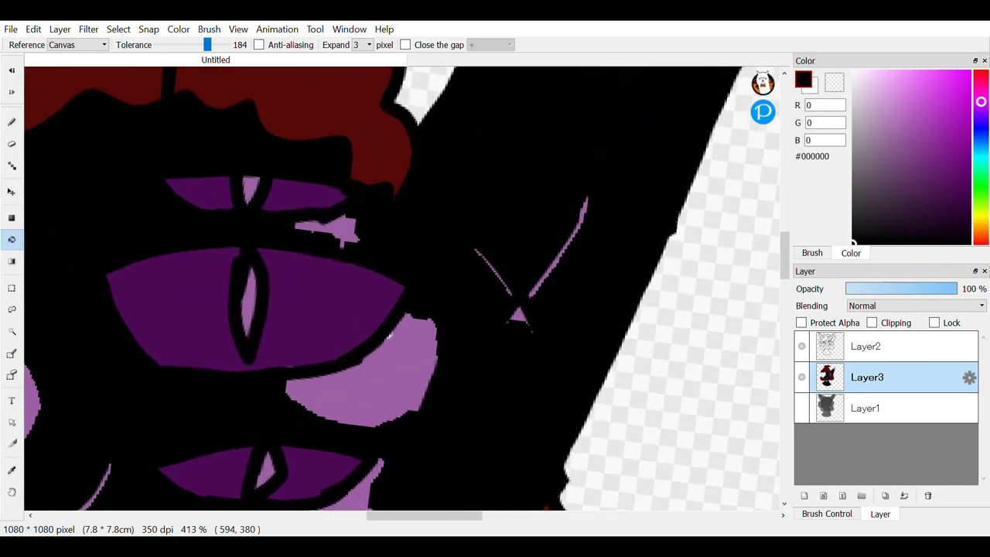
Step: Sample the light purple #9D5FA4 and enlarge and smooth the patches beneath the upper and middle slit eyes
left_click(12, 470)
left_click(389, 334)
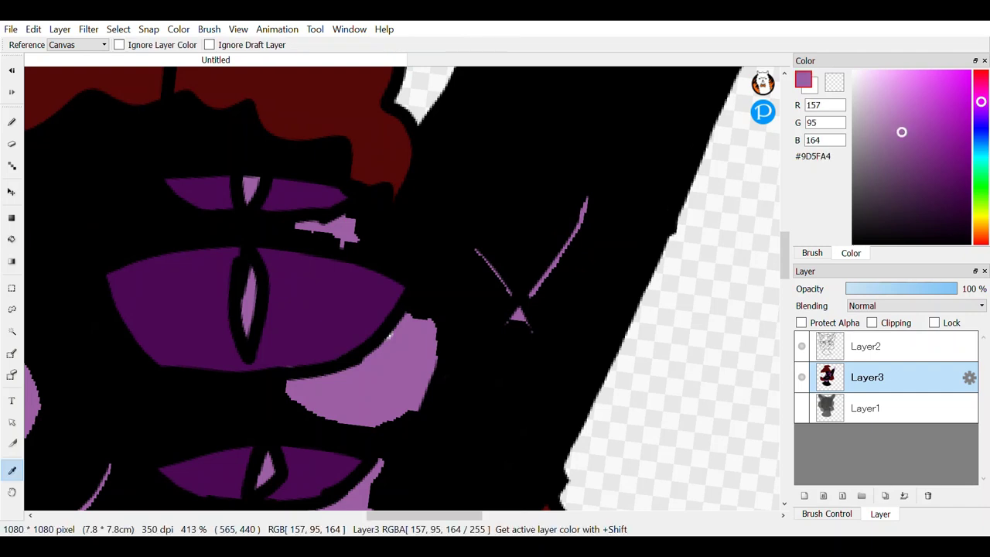
key("b")
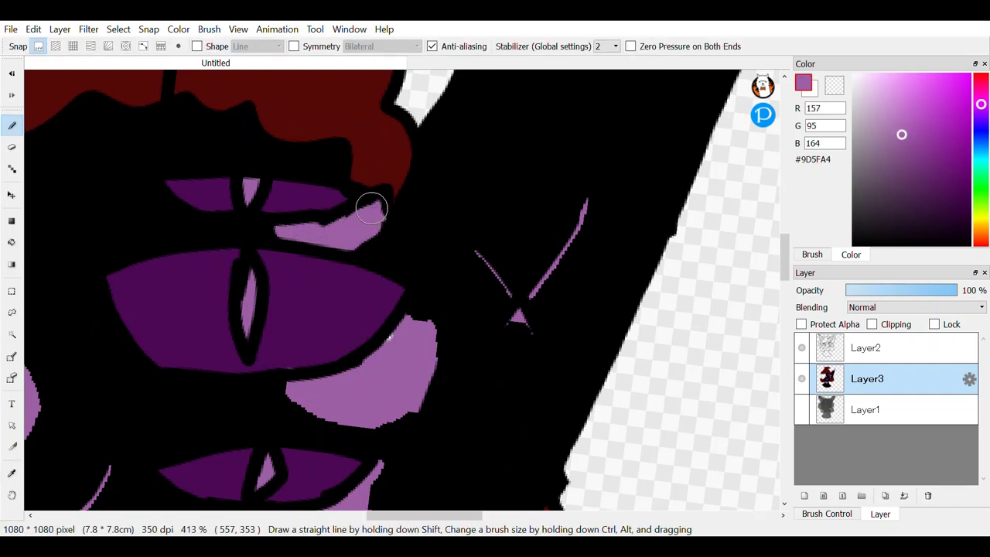
mouse_move(437, 351)
left_mouse_down()
mouse_move(373, 421)
mouse_move(274, 386)
left_mouse_up()
Step: Thicken both strokes of the X mark at the base of the pointed ear with light purple
left_click_drag(464, 247, 491, 277)
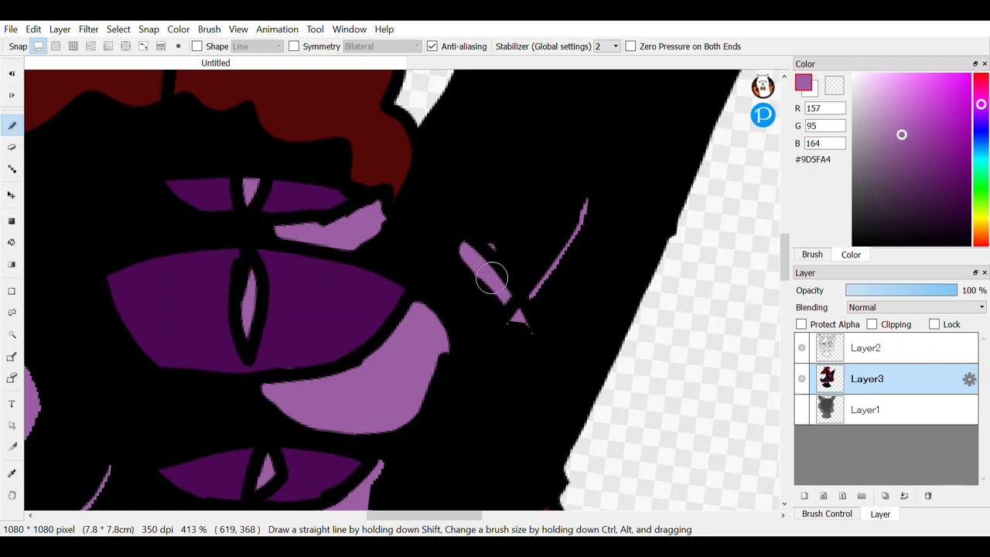
left_click_drag(584, 207, 533, 302)
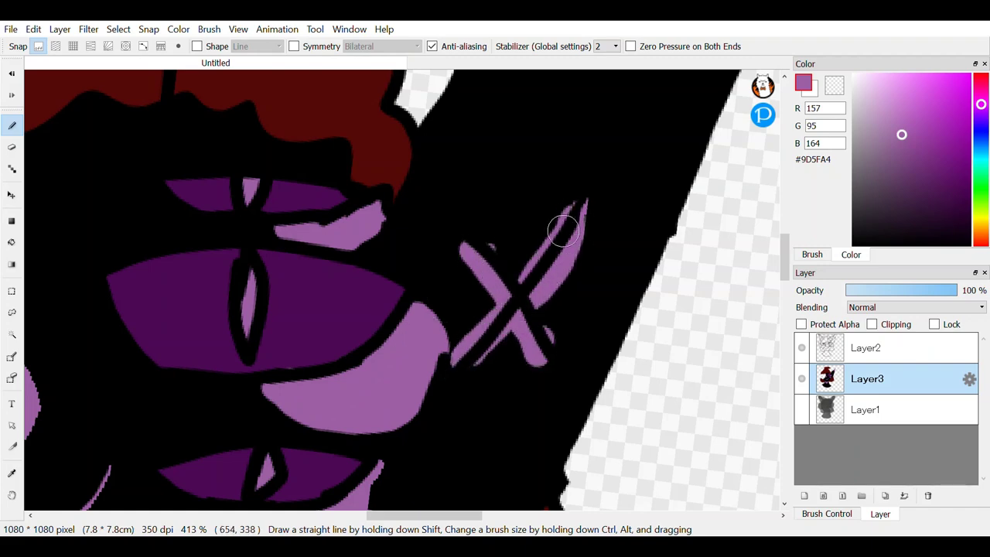
left_click_drag(563, 230, 521, 279)
Step: Extend and round the light purple streaks running down from the pointed ear's tip
scroll(517, 271, "down", 5)
scroll(603, 159, "up", 5)
mouse_move(530, 139)
left_mouse_down()
mouse_move(420, 183)
mouse_move(366, 233)
left_mouse_up()
mouse_move(522, 149)
left_mouse_down()
mouse_move(422, 246)
mouse_move(455, 212)
mouse_move(505, 230)
mouse_move(496, 184)
left_mouse_up()
left_click_drag(557, 219, 526, 327)
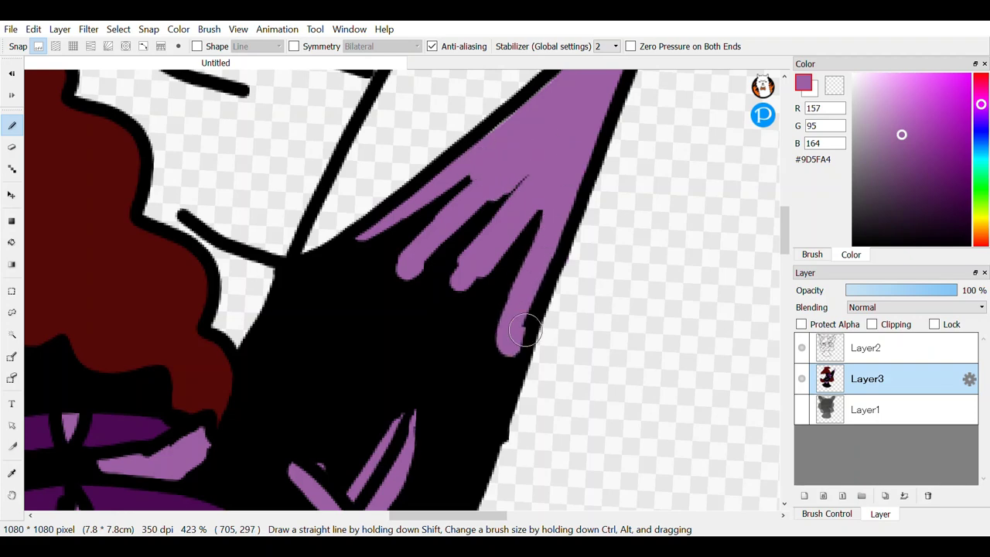
Step: Smooth the light purple nose circle and thicken the curved accents around it
scroll(526, 325, "down", 3)
scroll(526, 290, "up", 4)
scroll(287, 239, "up", 3)
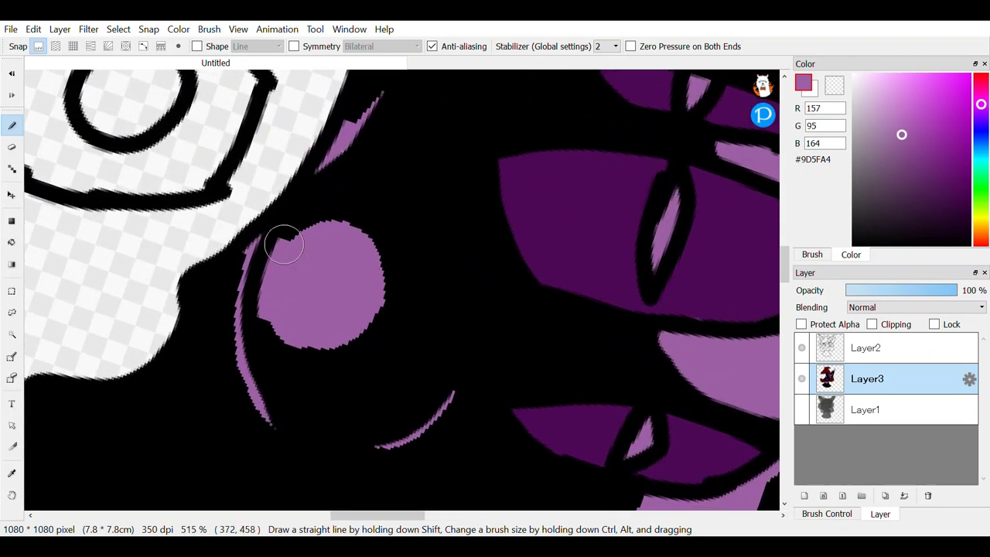
mouse_move(287, 239)
left_mouse_down()
mouse_move(338, 218)
mouse_move(369, 334)
mouse_move(277, 329)
mouse_move(356, 313)
left_mouse_up()
scroll(383, 109, "down", 1)
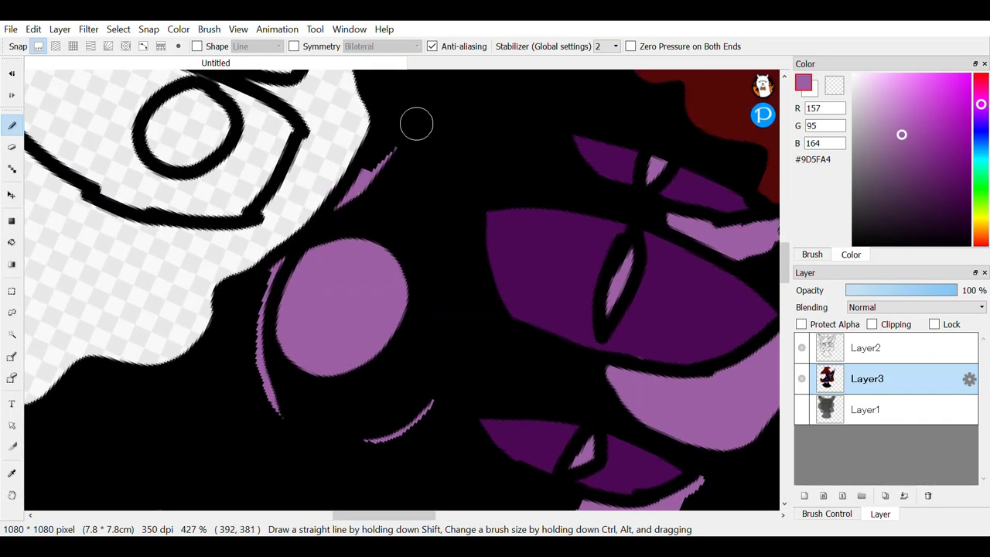
left_click_drag(249, 304, 274, 404)
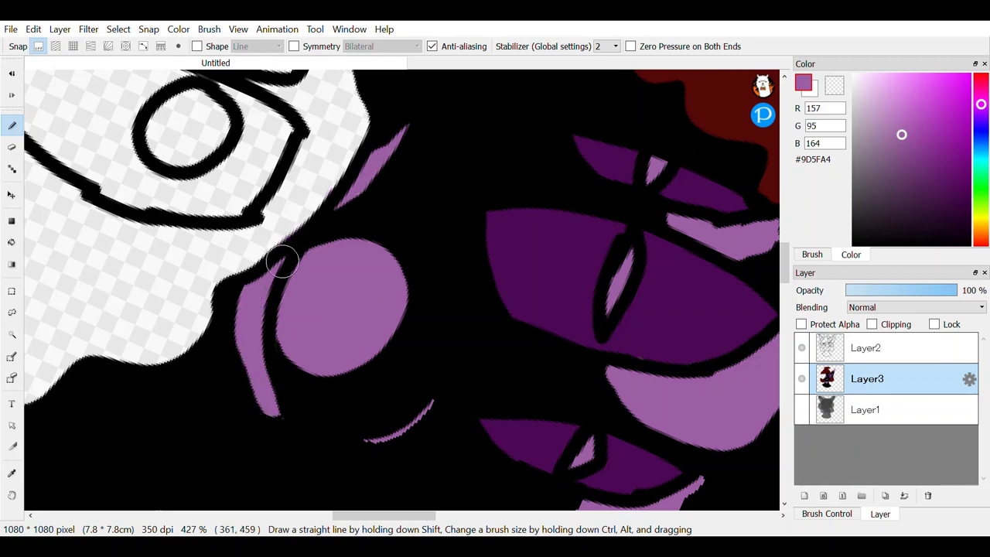
left_click_drag(441, 399, 381, 447)
scroll(371, 333, "down", 7)
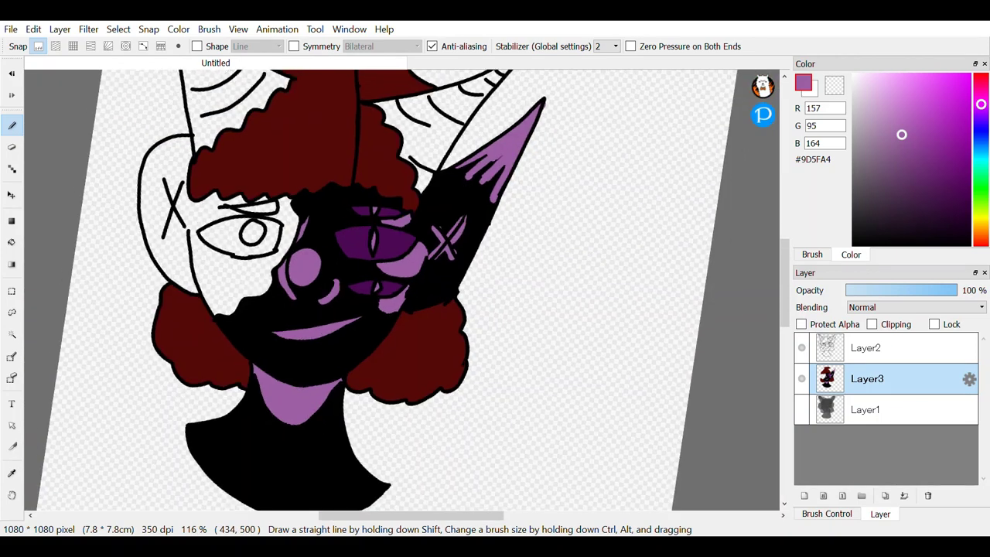
Step: Smooth the edges of the light purple patch on the neck under the chin
scroll(333, 312, "up", 6)
mouse_move(134, 167)
left_mouse_down()
mouse_move(186, 264)
mouse_move(284, 290)
left_mouse_up()
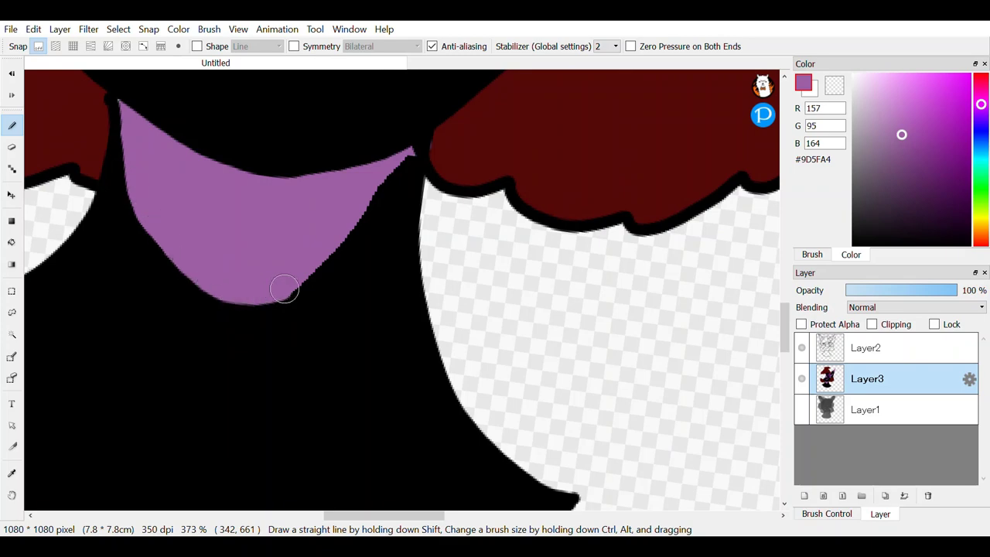
scroll(434, 273, "down", 4)
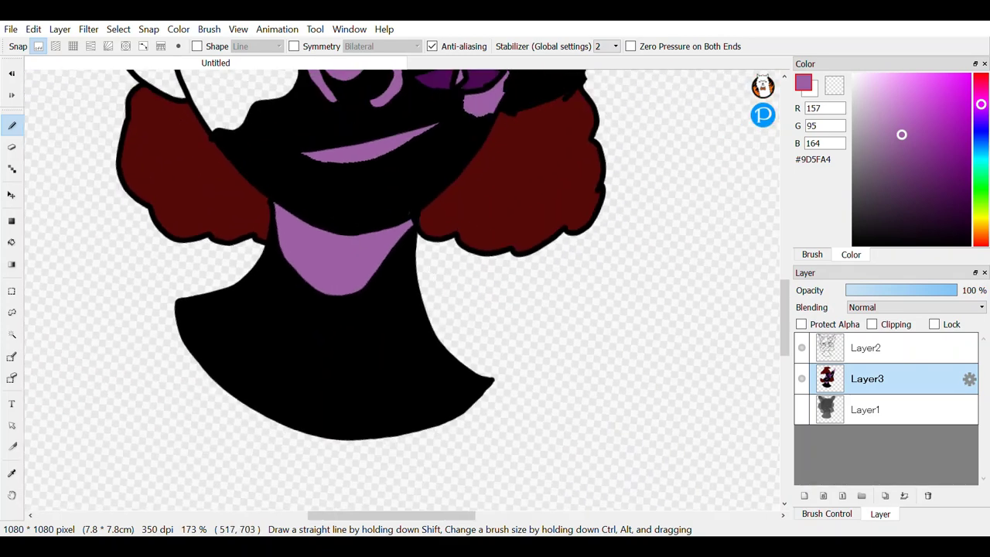
Step: Fill the single-eyed half of the face and the rounded ear with tan #A4905F, including the gap under the fringe
scroll(165, 305, "down", 2)
scroll(165, 305, "up", 4)
left_click(980, 226)
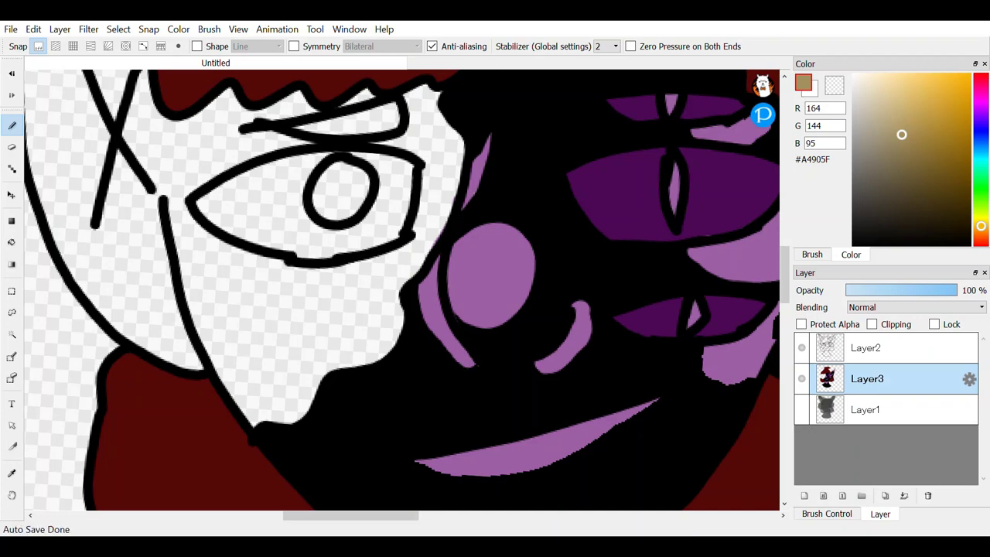
left_click(11, 242)
left_click(295, 326)
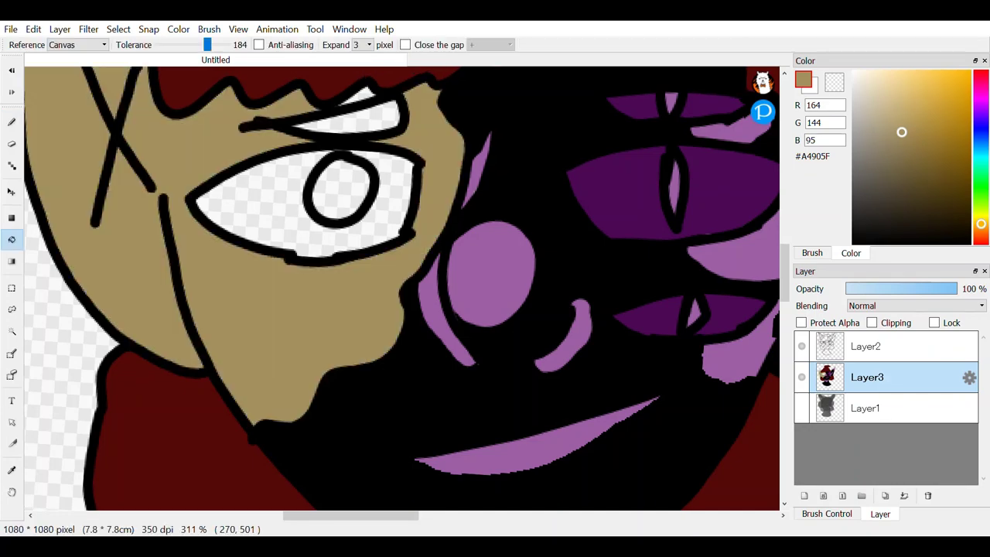
scroll(295, 326, "down", 3)
scroll(356, 200, "up", 7)
left_click(312, 196)
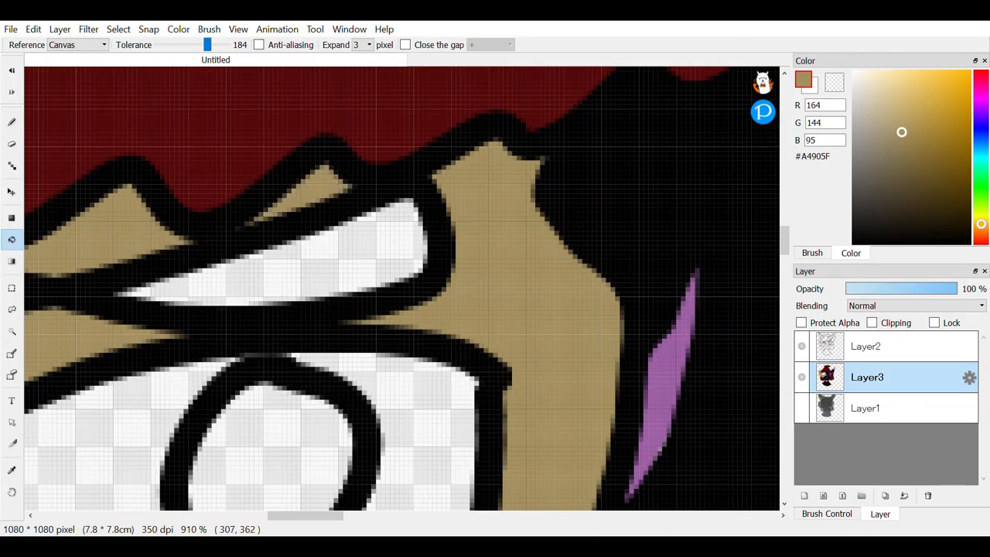
left_click(981, 233)
left_click(567, 306)
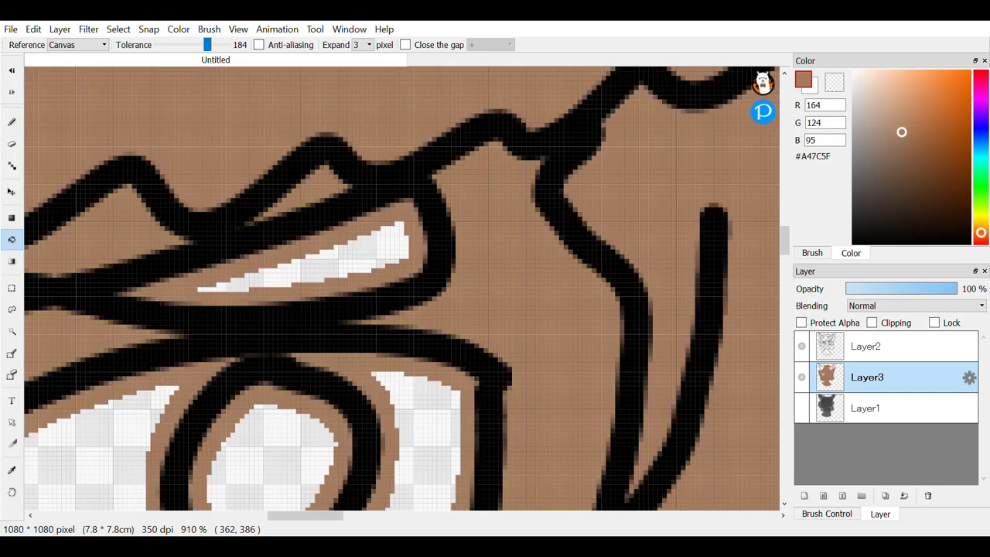
left_click(12, 71)
Step: Brush a #A47C5F shadow along the lower outer edge of the large eye on the tan half of the face
left_click(11, 122)
scroll(561, 116, "down", 4)
scroll(418, 348, "up", 3)
mouse_move(124, 324)
left_mouse_down()
mouse_move(225, 348)
mouse_move(232, 332)
mouse_move(212, 368)
left_mouse_up()
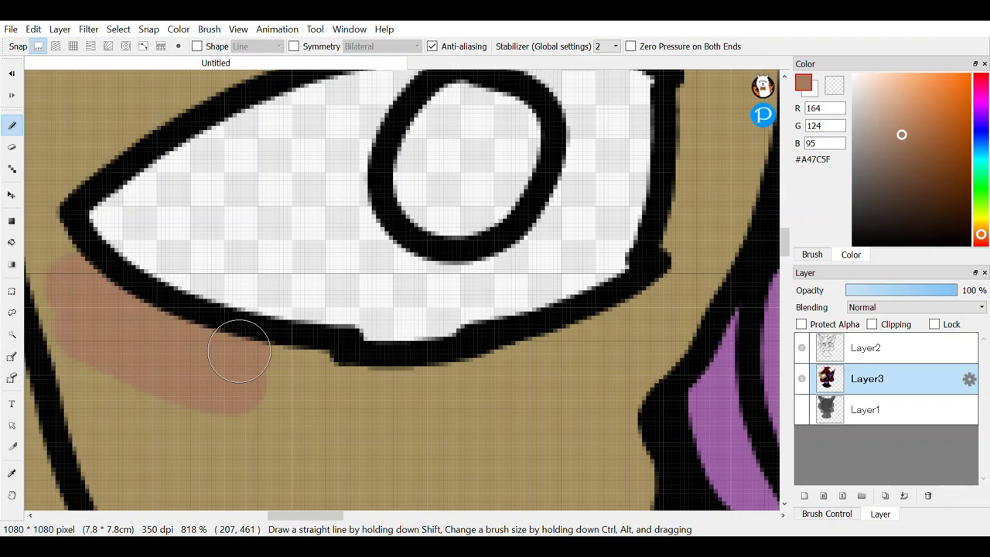
Step: Brush #A47C5F shadows alongside both strokes of the X mark on the rounded ear
scroll(238, 350, "down", 4)
scroll(354, 349, "up", 4)
mouse_move(247, 317)
left_mouse_down()
mouse_move(215, 347)
mouse_move(383, 111)
left_mouse_up()
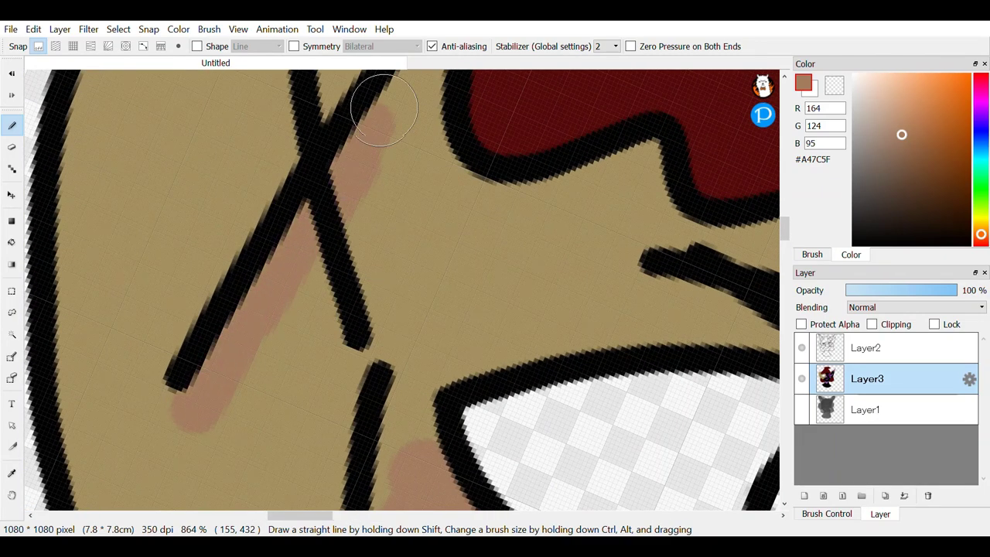
scroll(357, 270, "down", 3)
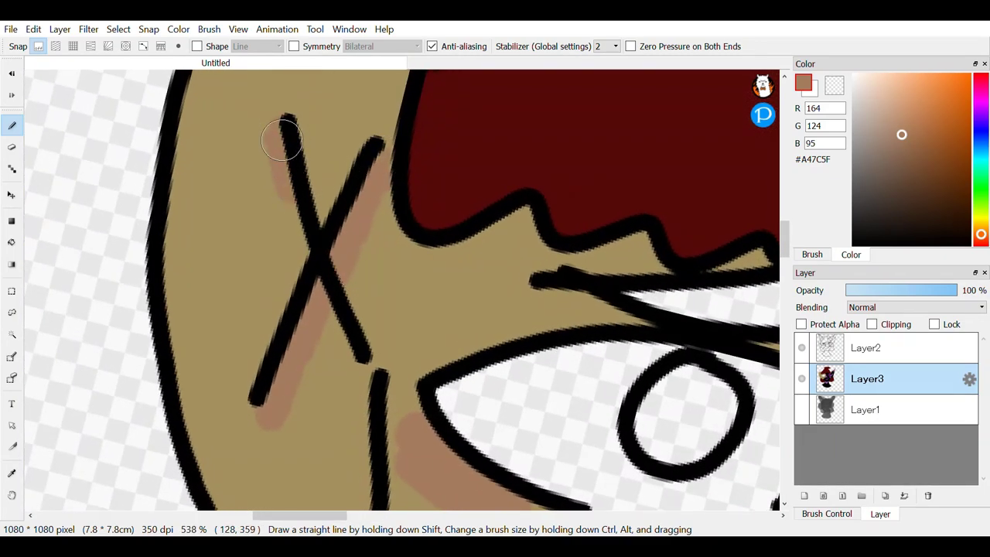
mouse_move(281, 139)
left_mouse_down()
mouse_move(291, 213)
mouse_move(341, 352)
mouse_move(271, 459)
left_mouse_up()
Step: Shade the inside top of the rounded ear, darkening the shadow color to reddish brown #733F36
scroll(341, 350, "down", 1)
left_click_drag(308, 225, 270, 247)
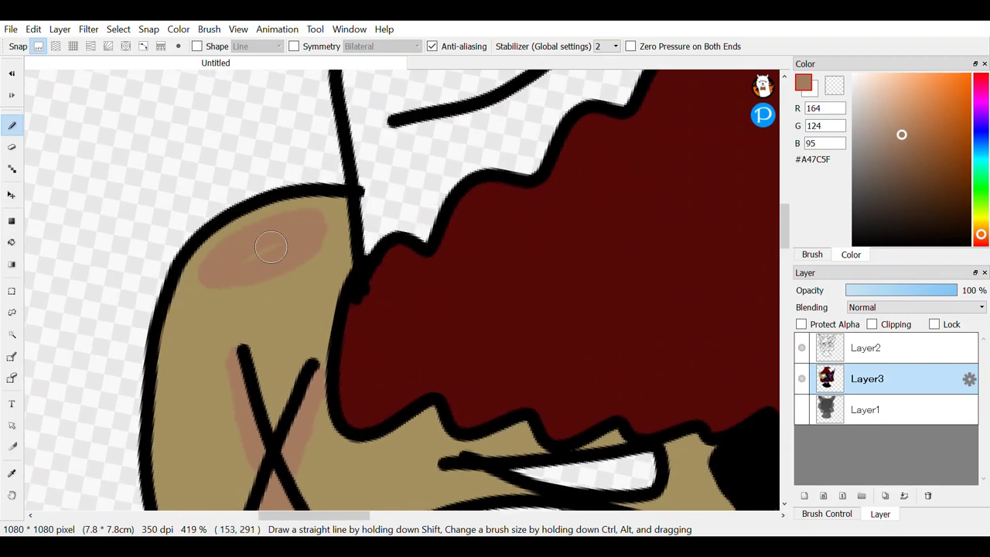
mouse_move(210, 234)
left_mouse_down()
mouse_move(287, 216)
mouse_move(276, 229)
mouse_move(336, 228)
left_mouse_up()
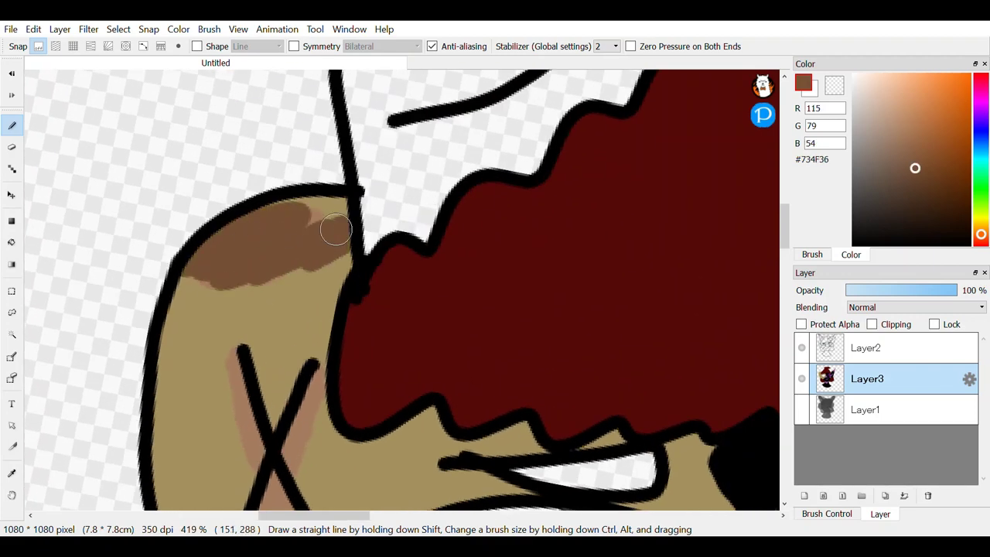
left_click(981, 241)
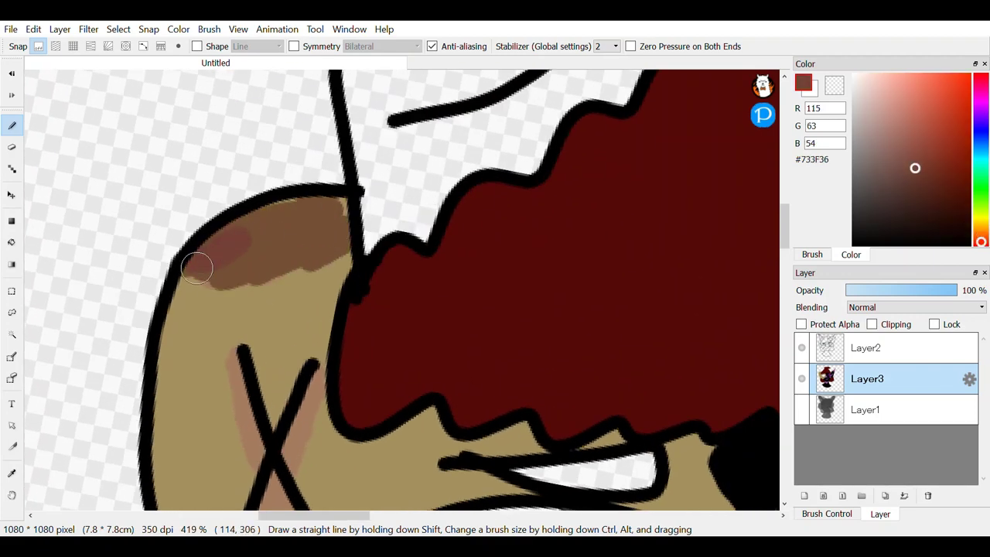
left_click_drag(196, 268, 275, 256)
Step: Repaint the shadows beside both strokes of the rounded ear's X mark with reddish brown #733F36
scroll(307, 218, "down", 3)
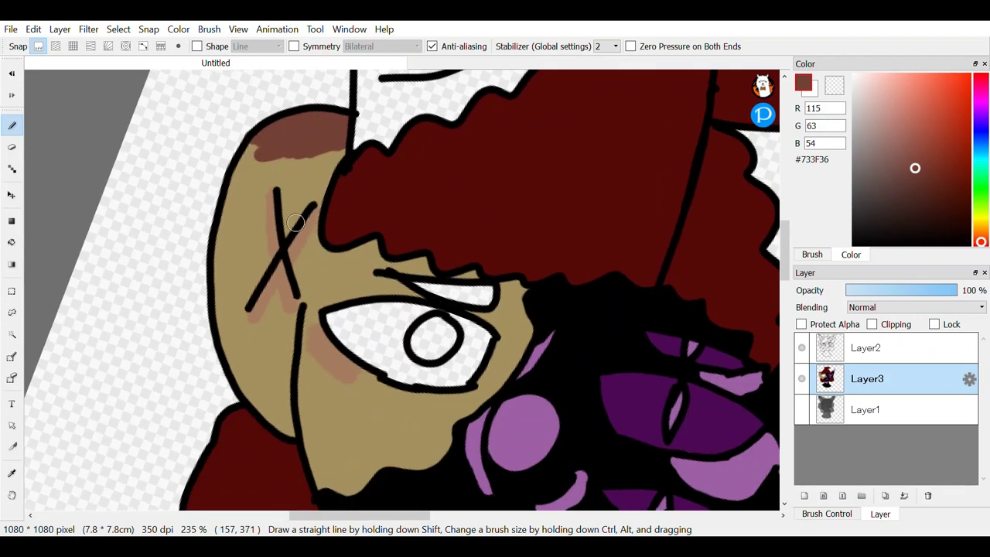
scroll(302, 223, "up", 4)
scroll(302, 222, "up", 1)
mouse_move(265, 101)
left_mouse_down()
mouse_move(258, 159)
mouse_move(288, 340)
left_mouse_up()
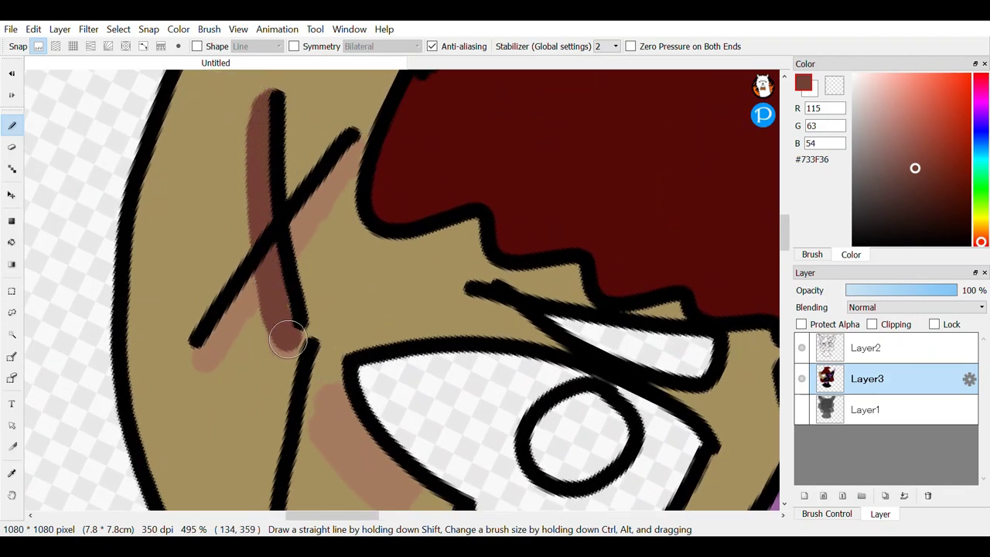
mouse_move(346, 143)
left_mouse_down()
mouse_move(283, 250)
mouse_move(193, 354)
left_mouse_up()
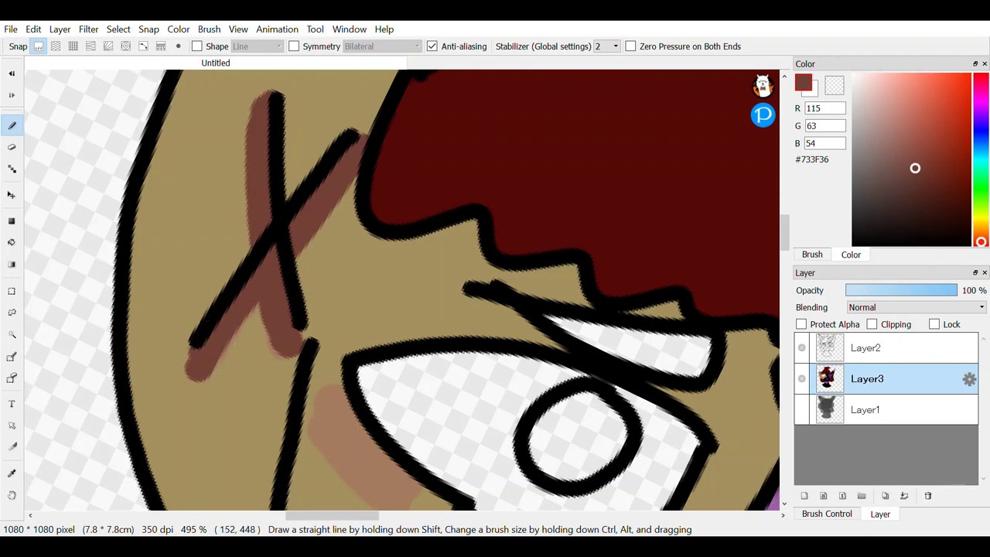
Step: Paint #733F36 shadows beneath the wavy fringe on the tan half of the face and under its eye
scroll(394, 385, "down", 3)
mouse_move(147, 175)
left_mouse_down()
mouse_move(248, 256)
mouse_move(143, 211)
mouse_move(168, 226)
mouse_move(282, 194)
mouse_move(312, 217)
mouse_move(397, 197)
mouse_move(432, 209)
mouse_move(558, 184)
mouse_move(654, 178)
mouse_move(694, 188)
left_mouse_up()
scroll(332, 309, "down", 3)
scroll(331, 271, "up", 5)
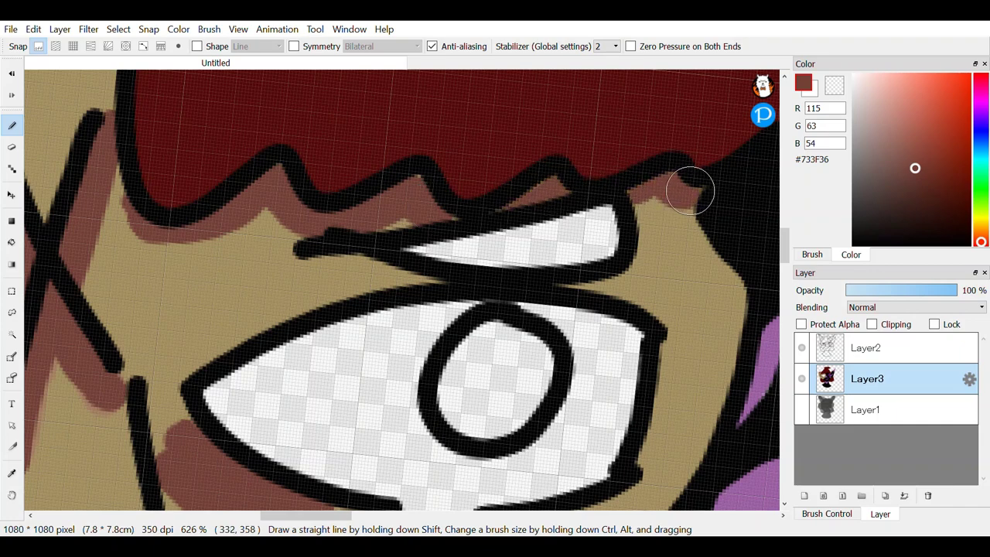
scroll(596, 269, "down", 4)
scroll(596, 269, "down", 3)
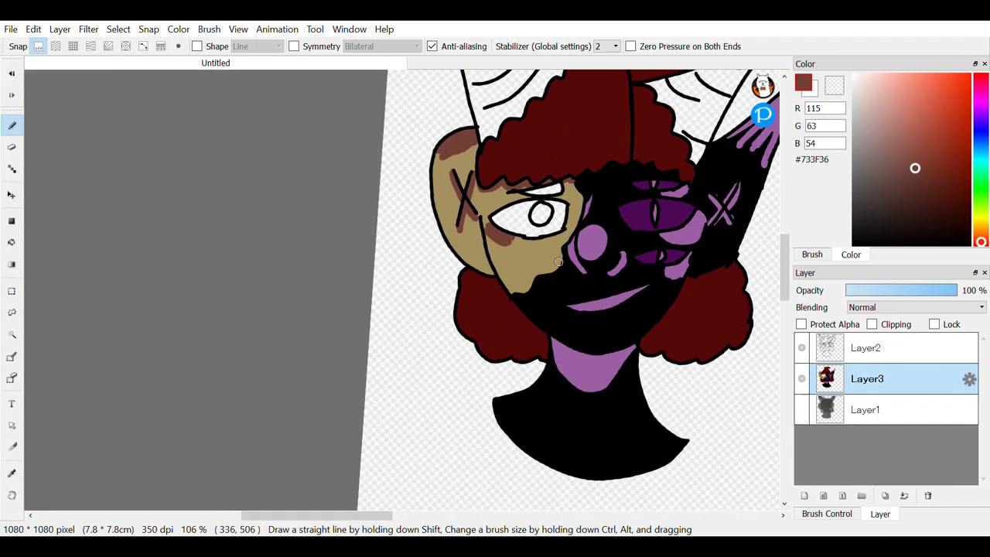
scroll(558, 261, "up", 2)
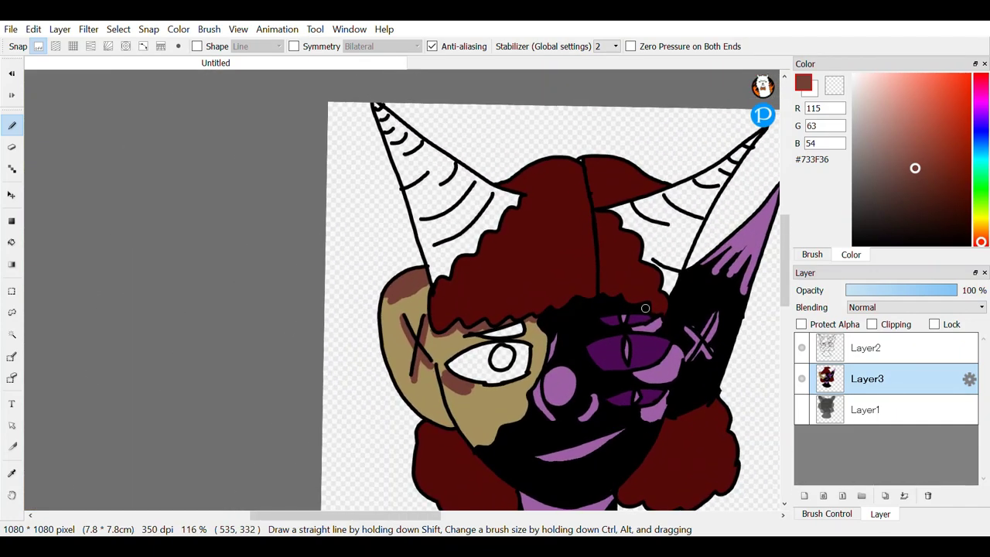
Step: Fill both horns with light beige #C2AB8B
left_click(980, 230)
key("g")
left_click(429, 194)
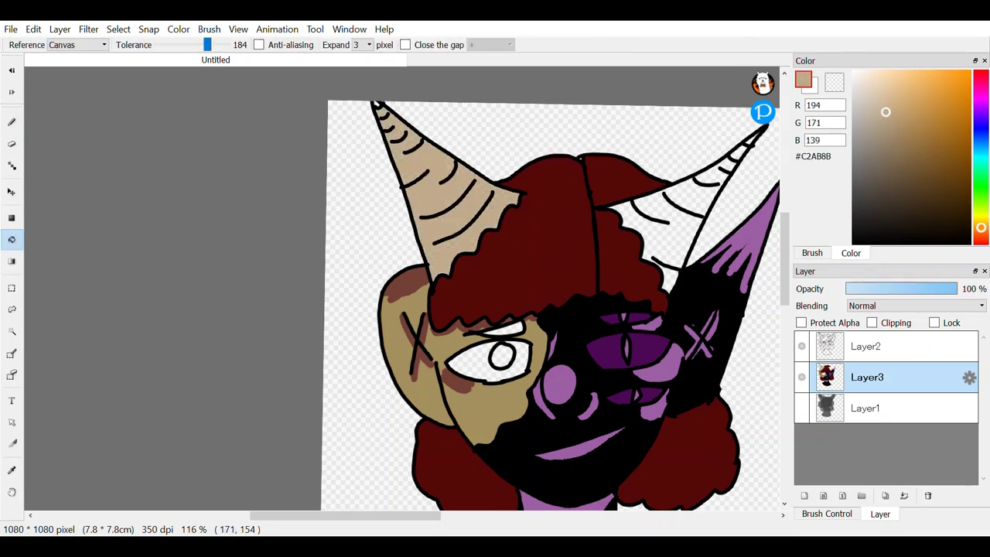
scroll(402, 288, "up", 3)
left_click(565, 202)
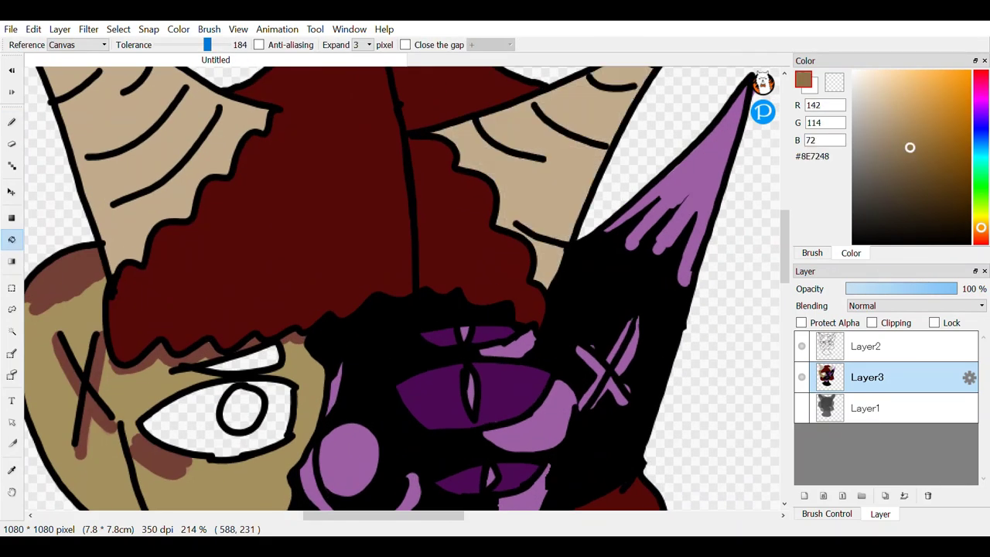
Step: Brush brown #8E7248 shadows beneath the lower ridge lines of the horn beside the pointed ear
key("p")
scroll(563, 202, "up", 2)
mouse_move(426, 160)
left_mouse_down()
mouse_move(484, 206)
mouse_move(560, 212)
left_mouse_up()
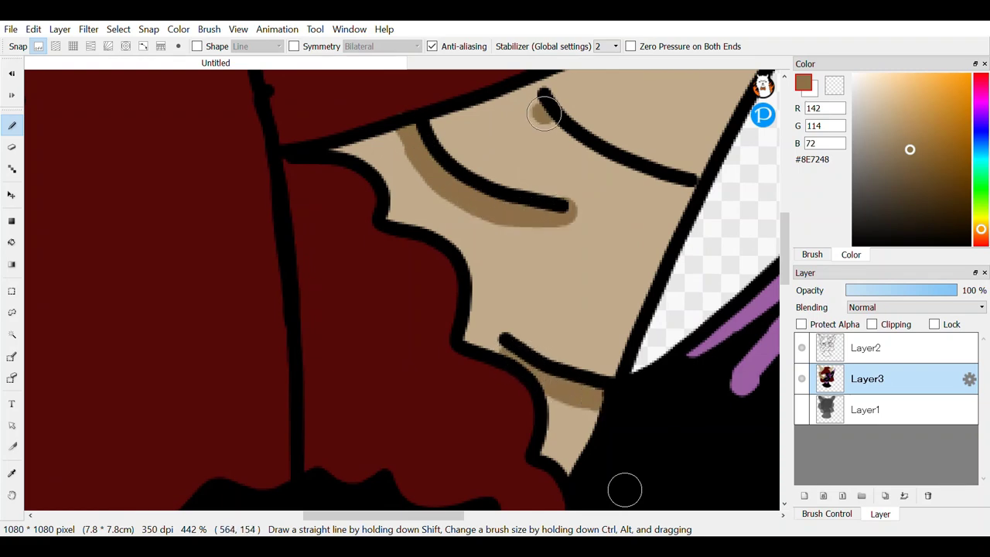
mouse_move(544, 113)
left_mouse_down()
mouse_move(604, 174)
mouse_move(667, 187)
mouse_move(587, 139)
mouse_move(656, 158)
mouse_move(498, 154)
mouse_move(660, 164)
left_mouse_up()
Step: Shade beneath the upper ridge lines of the same horn and color its tip segments brown #8E7248
scroll(522, 396, "up", 2)
scroll(480, 173, "up", 1)
left_click_drag(477, 173, 567, 186)
scroll(567, 186, "down", 1)
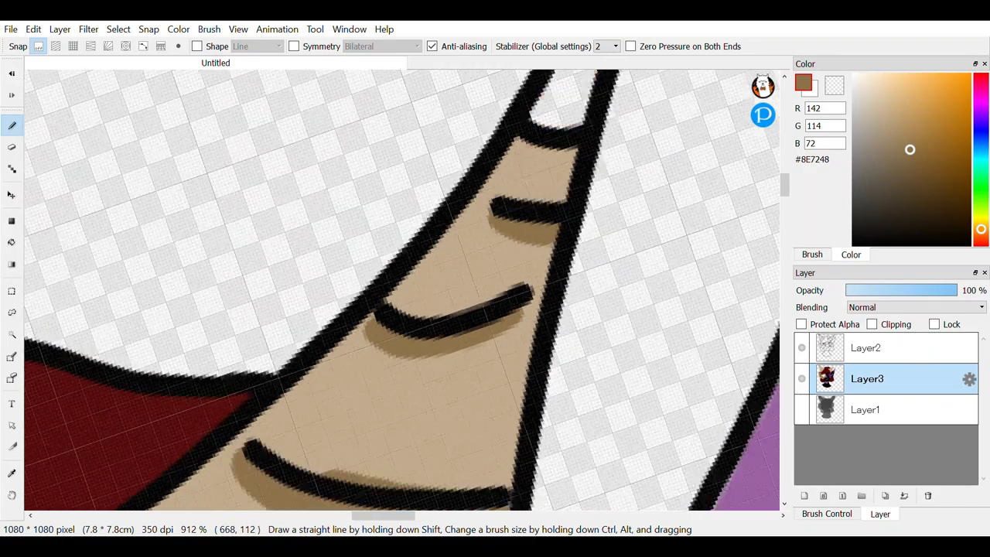
scroll(511, 217, "down", 2)
mouse_move(499, 174)
left_mouse_down()
mouse_move(469, 276)
mouse_move(499, 180)
mouse_move(427, 318)
mouse_move(462, 303)
mouse_move(423, 349)
left_mouse_up()
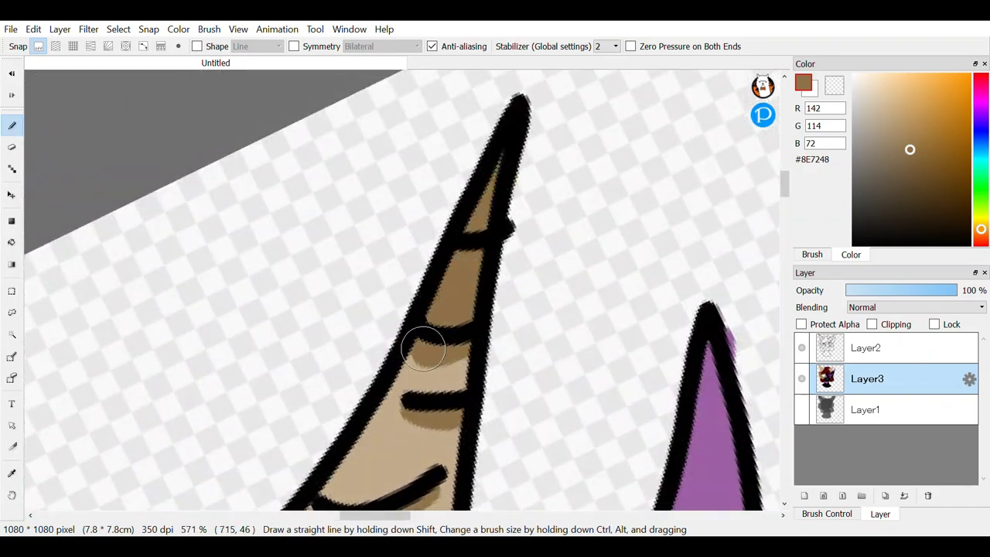
Step: Brush brown #8E7248 shadows beneath the lower ridge lines of the horn above the rounded tan ear
scroll(423, 350, "down", 3)
scroll(375, 266, "up", 3)
left_click_drag(418, 223, 375, 266)
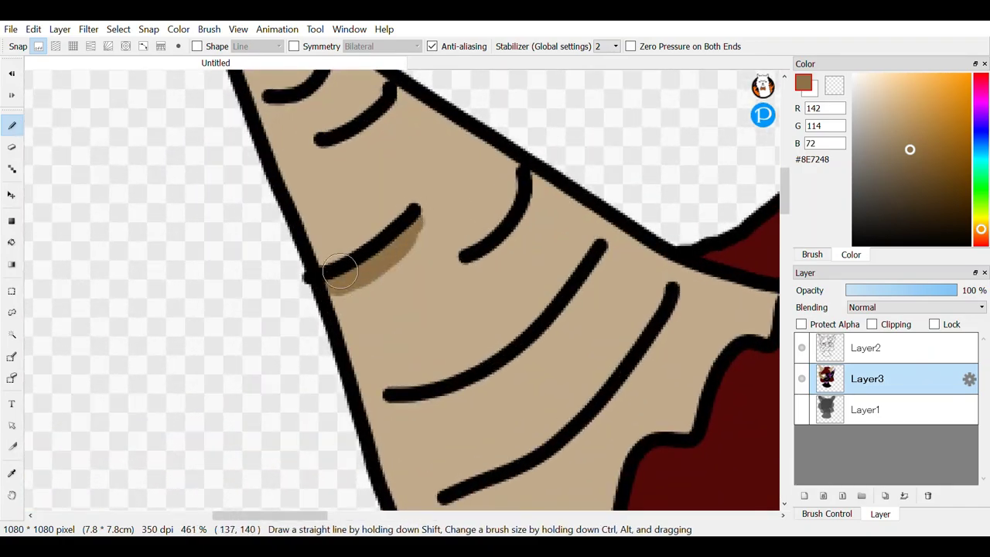
left_click_drag(467, 267, 528, 207)
mouse_move(509, 363)
left_mouse_down()
mouse_move(419, 395)
mouse_move(391, 395)
left_mouse_up()
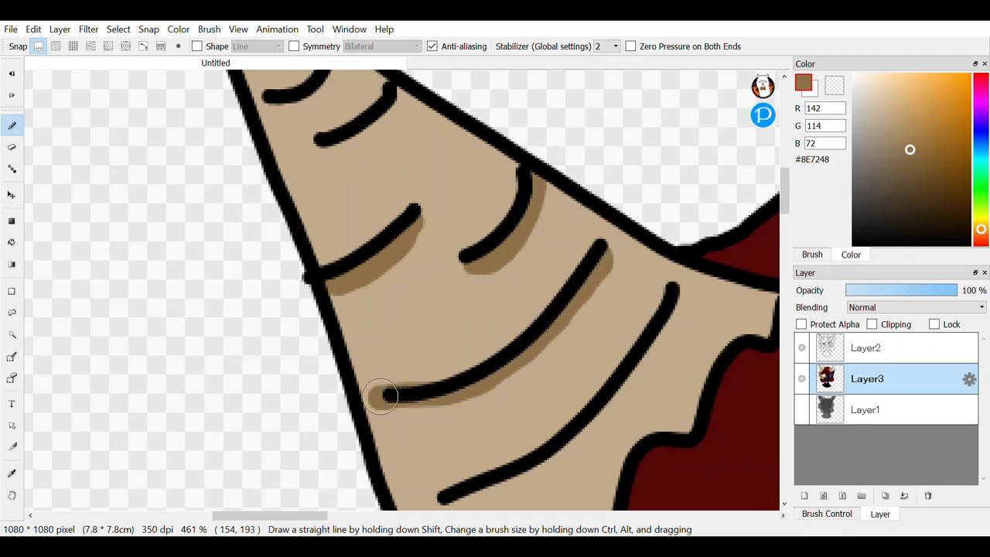
scroll(391, 395, "down", 2)
left_click_drag(448, 322, 475, 317)
mouse_move(579, 287)
left_mouse_down()
mouse_move(618, 256)
mouse_move(643, 261)
left_mouse_up()
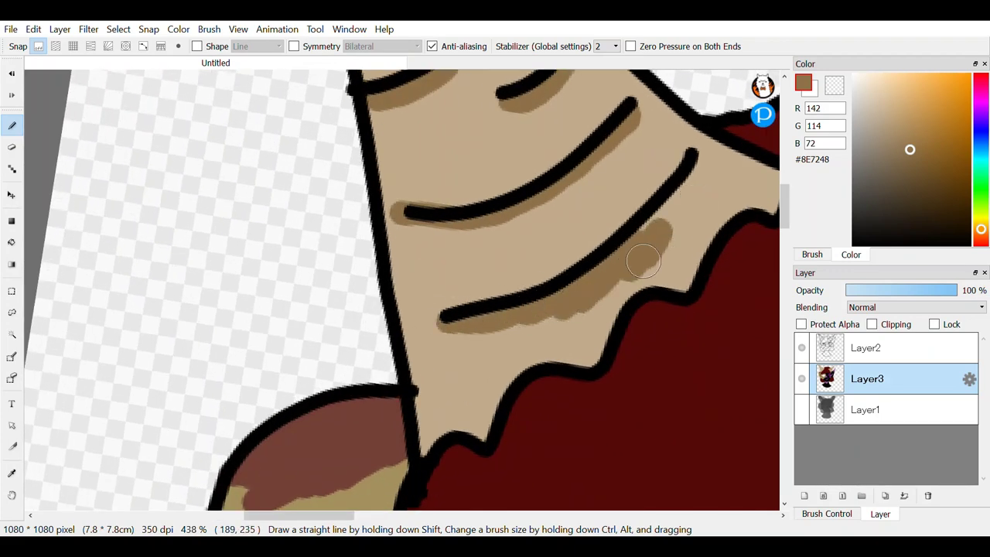
Step: Shade beneath the upper ridge lines of the same horn up toward its tip with brown #8E7248
scroll(693, 158, "down", 5)
scroll(510, 185, "up", 9)
mouse_move(600, 309)
left_mouse_down()
mouse_move(572, 369)
mouse_move(425, 385)
left_mouse_up()
left_click_drag(328, 278, 453, 212)
left_click_drag(348, 161, 259, 184)
scroll(309, 232, "up", 3)
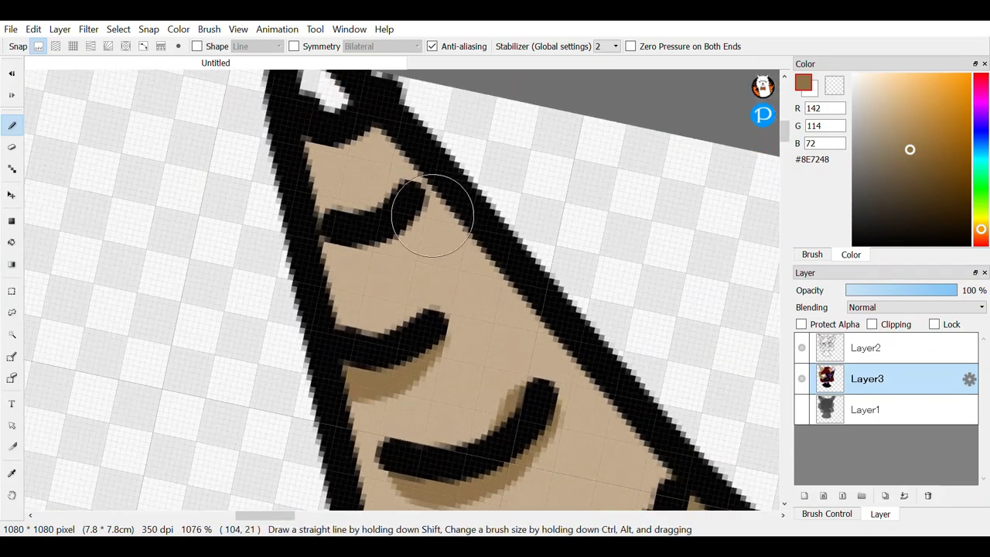
left_click_drag(429, 212, 328, 240)
scroll(315, 135, "down", 8)
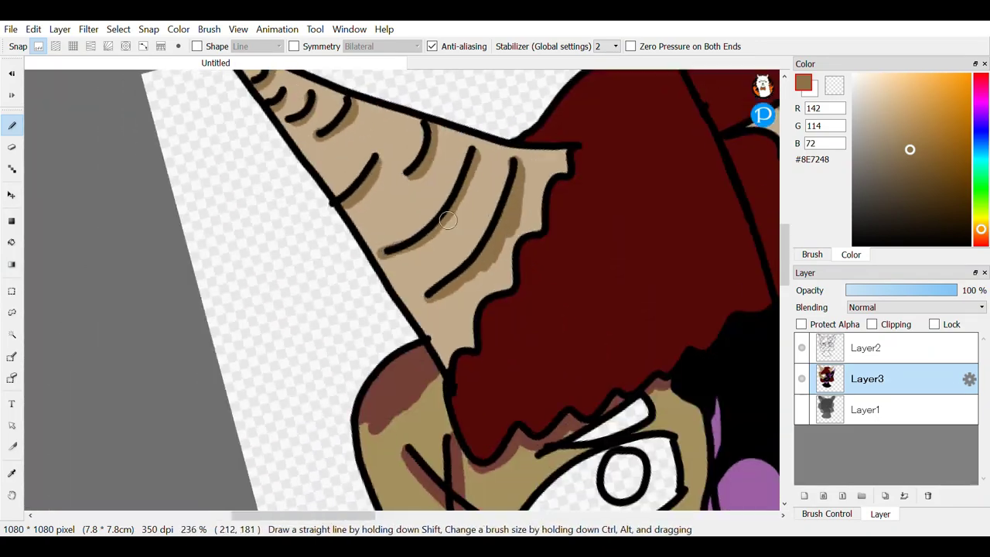
scroll(495, 294, "up", 1)
scroll(495, 310, "down", 1)
scroll(477, 345, "up", 3)
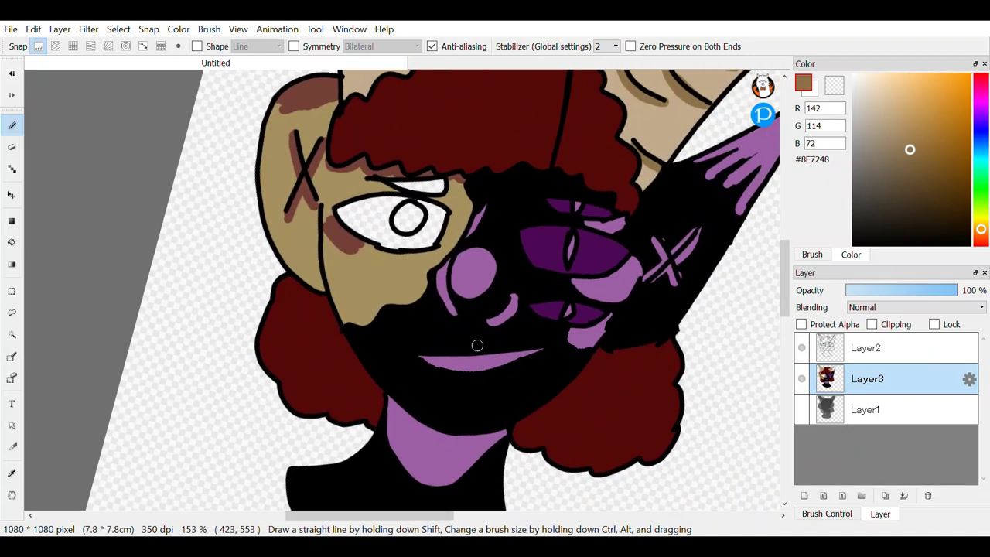
Step: Switch to the Blur brush at size 80 and try a blurring stroke on the coloring
left_click(812, 255)
left_click(846, 158)
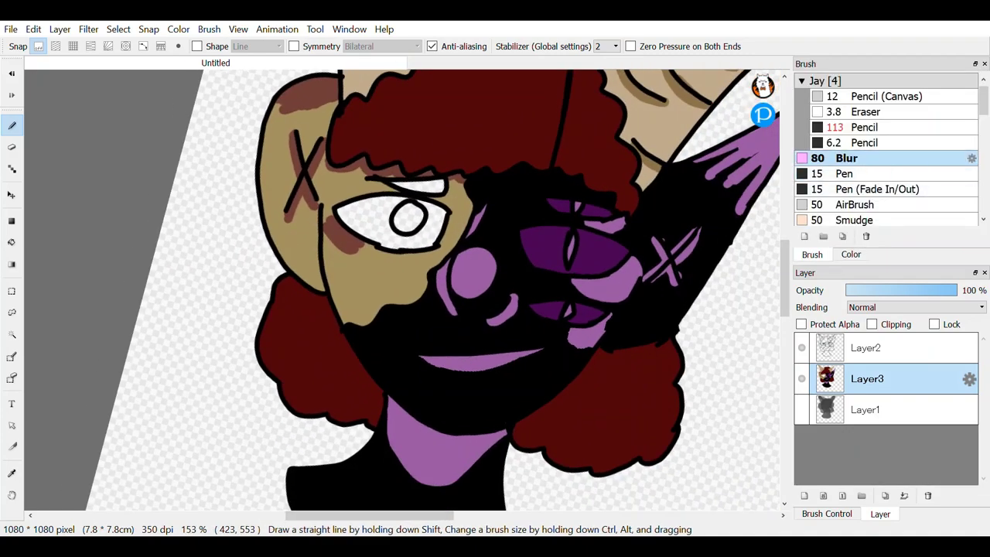
scroll(495, 317, "up", 3)
scroll(495, 309, "down", 2)
scroll(592, 168, "up", 3)
mouse_move(541, 159)
left_mouse_down()
mouse_move(482, 188)
mouse_move(499, 165)
left_mouse_up()
scroll(510, 165, "down", 5)
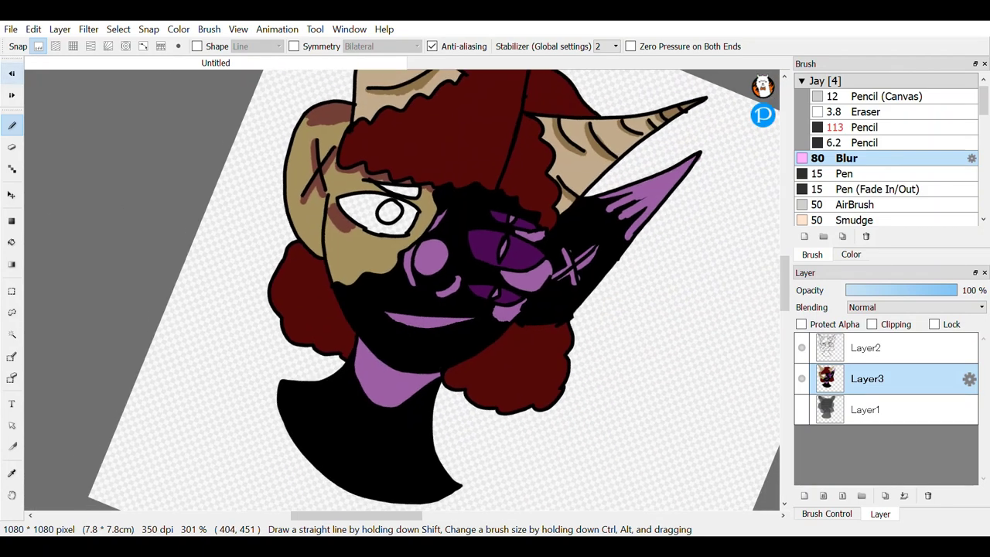
Step: Select the black half of the face with its pointed ear from the Layer2 line art, and make Layer3 active
left_click(866, 347)
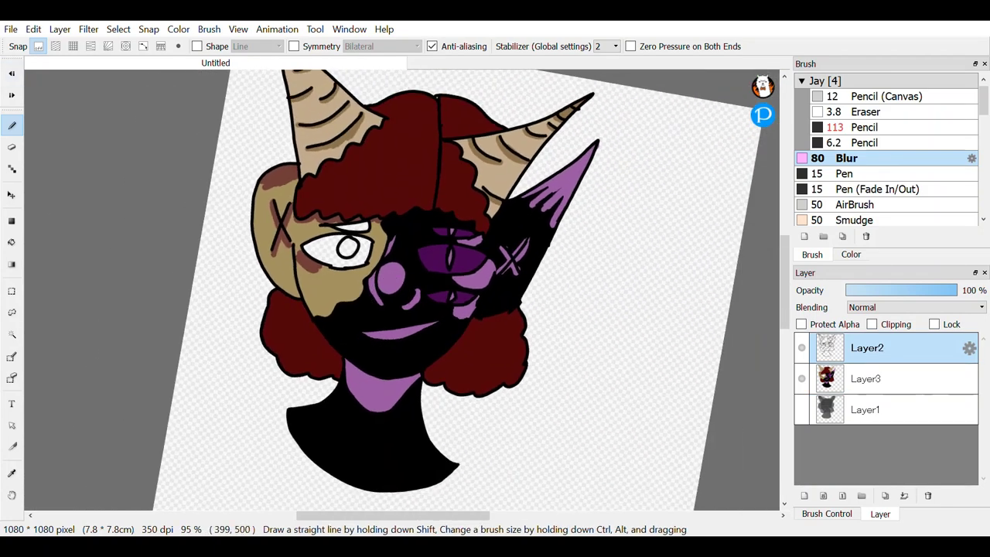
left_click(802, 378)
key("w")
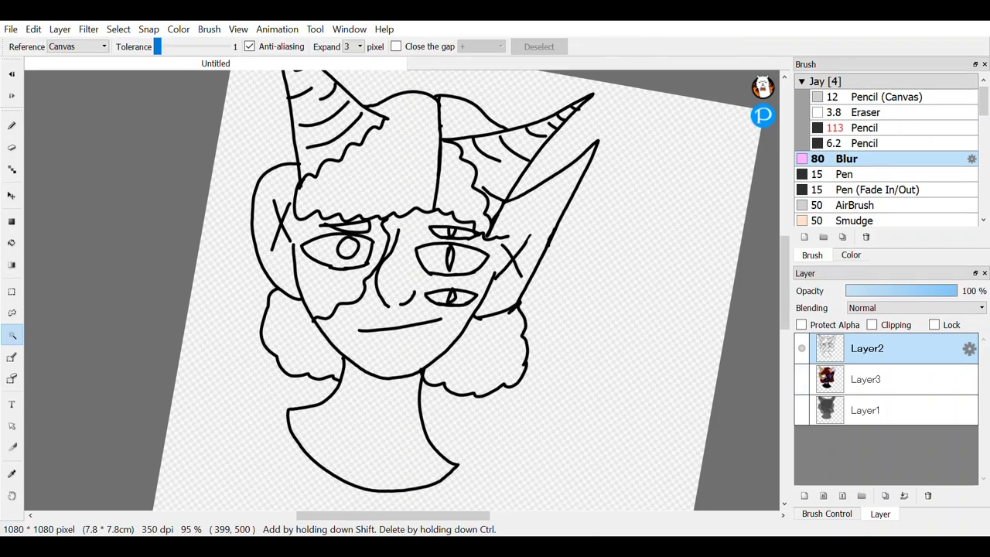
left_click(391, 350)
left_click(802, 378)
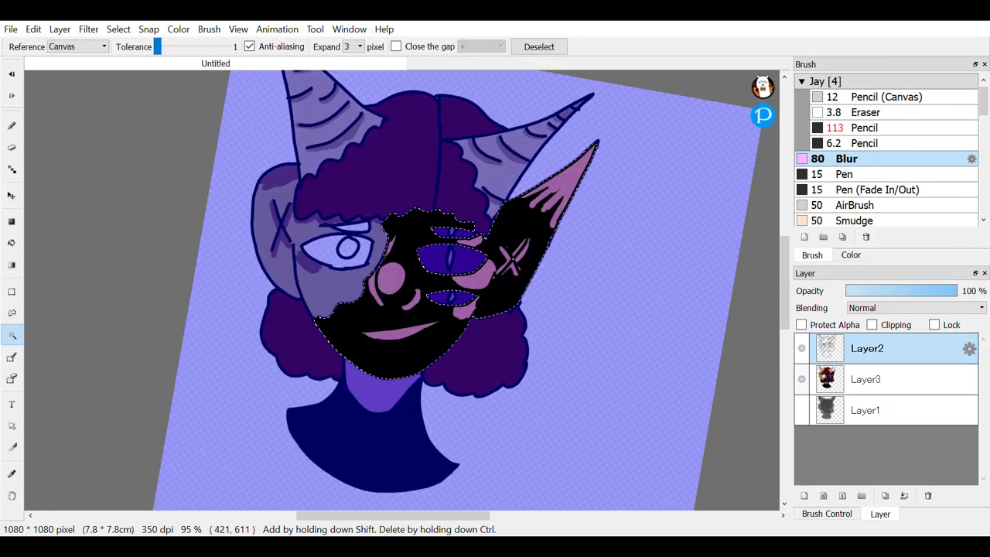
left_click(867, 379)
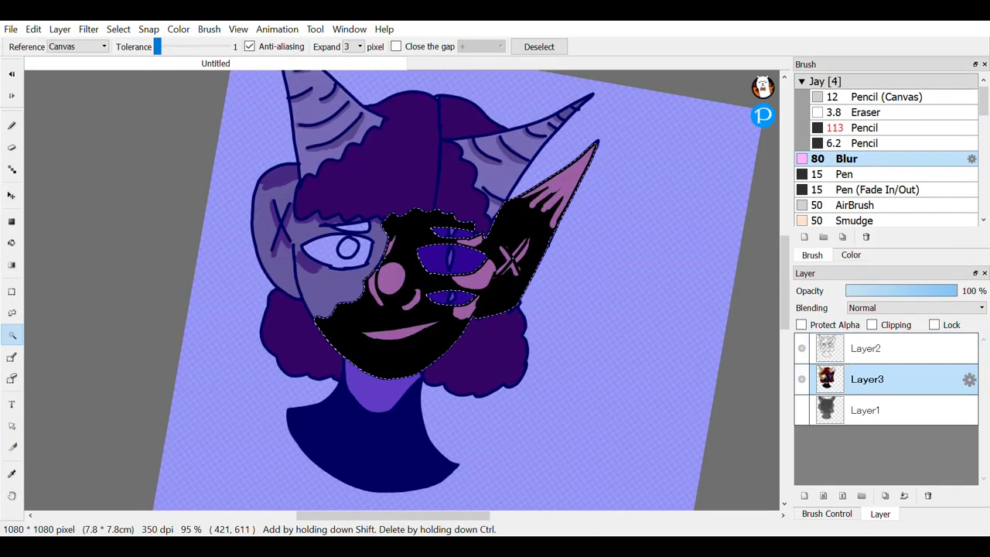
scroll(433, 287, "up", 5)
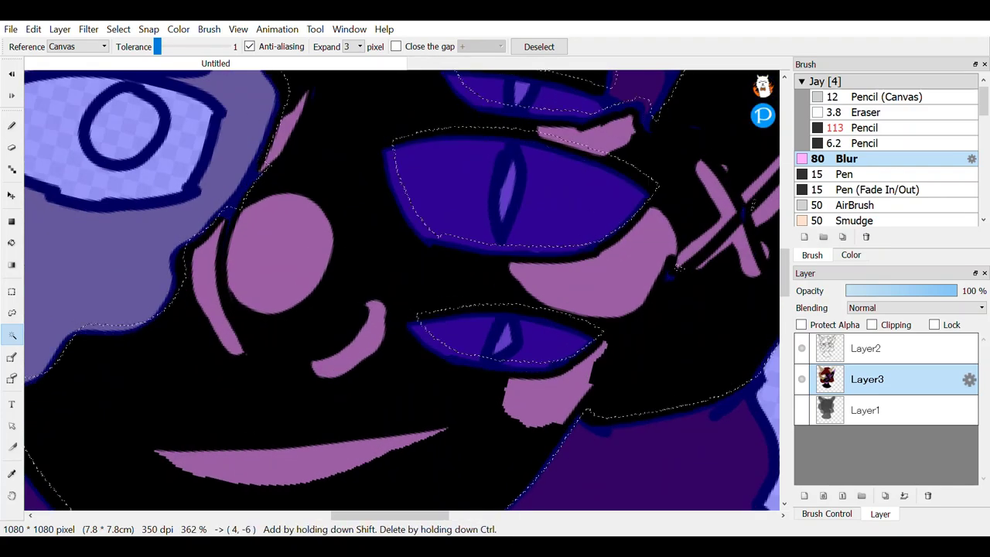
Step: Blur the purple accents on the nose, around the purple eyes and on the pointed ear into the black skin
key("b")
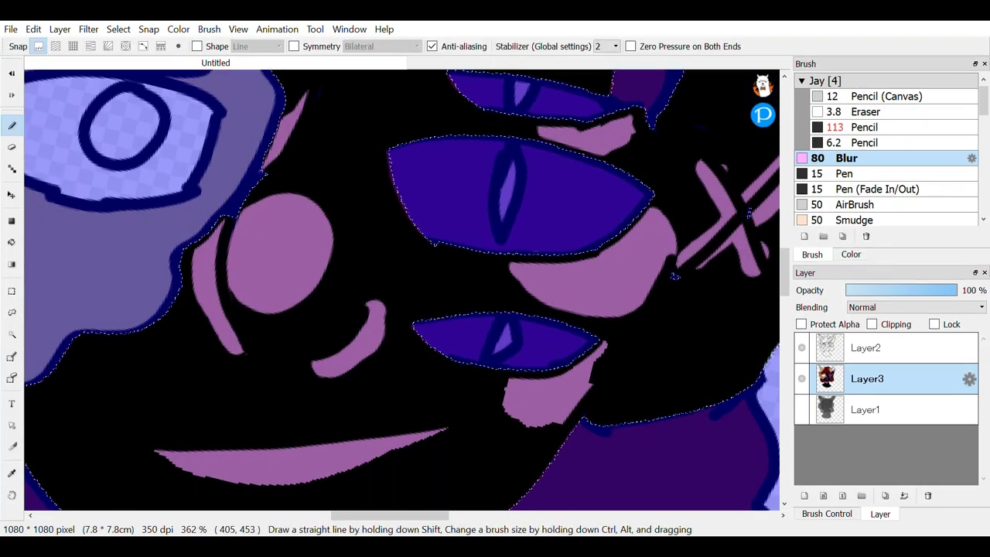
mouse_move(294, 267)
left_mouse_down()
mouse_move(314, 217)
mouse_move(298, 210)
mouse_move(309, 214)
mouse_move(263, 321)
mouse_move(261, 303)
left_mouse_up()
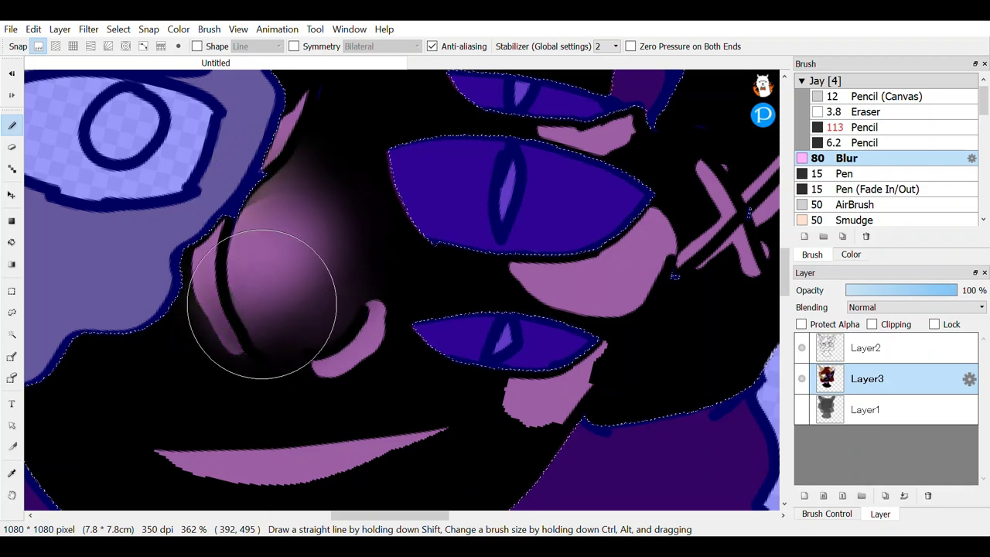
mouse_move(513, 272)
left_mouse_down()
mouse_move(625, 308)
mouse_move(614, 199)
mouse_move(630, 287)
mouse_move(497, 425)
mouse_move(575, 407)
mouse_move(552, 459)
mouse_move(453, 336)
mouse_move(470, 471)
mouse_move(509, 199)
mouse_move(548, 188)
mouse_move(490, 335)
mouse_move(317, 389)
mouse_move(336, 354)
mouse_move(225, 397)
left_mouse_up()
scroll(552, 460, "down", 2)
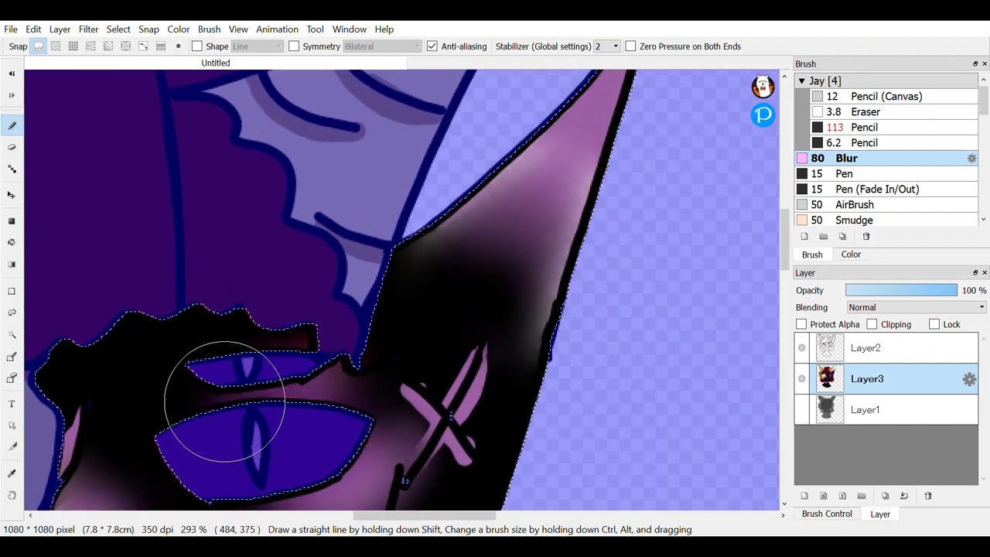
Step: Blur the purple along the X scar and the lower part of the pointed ear, and clear the selection
scroll(225, 398, "down", 5)
scroll(387, 313, "up", 3)
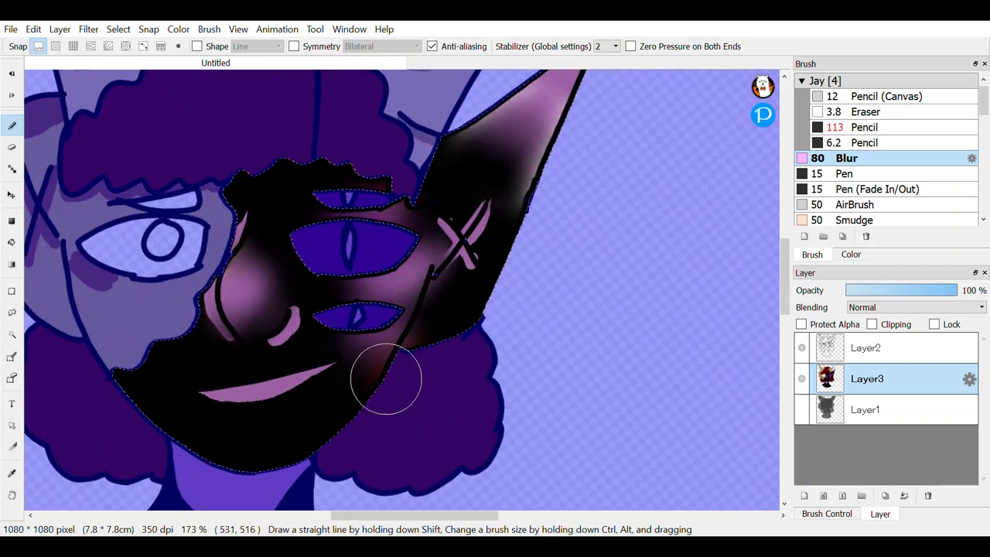
left_click_drag(464, 227, 520, 126)
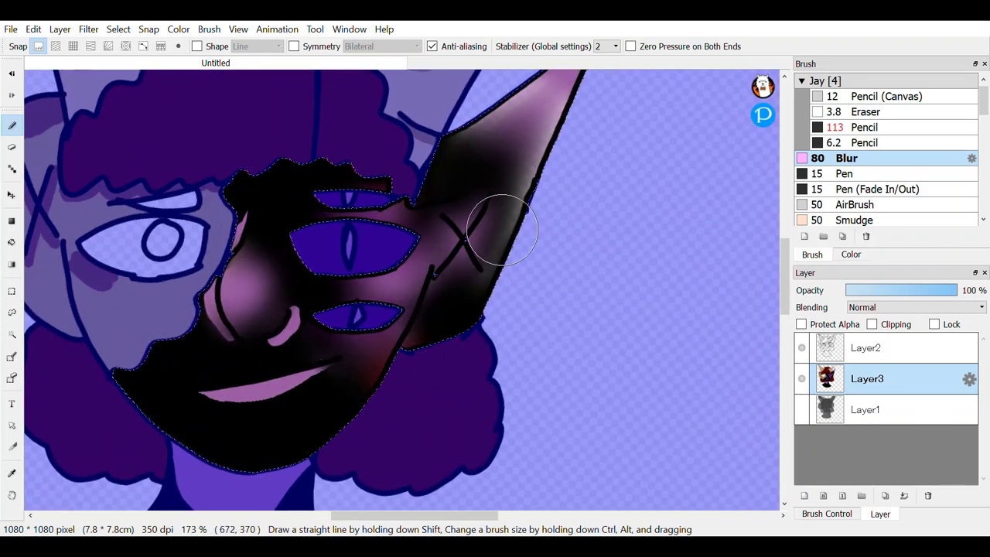
scroll(502, 230, "down", 3)
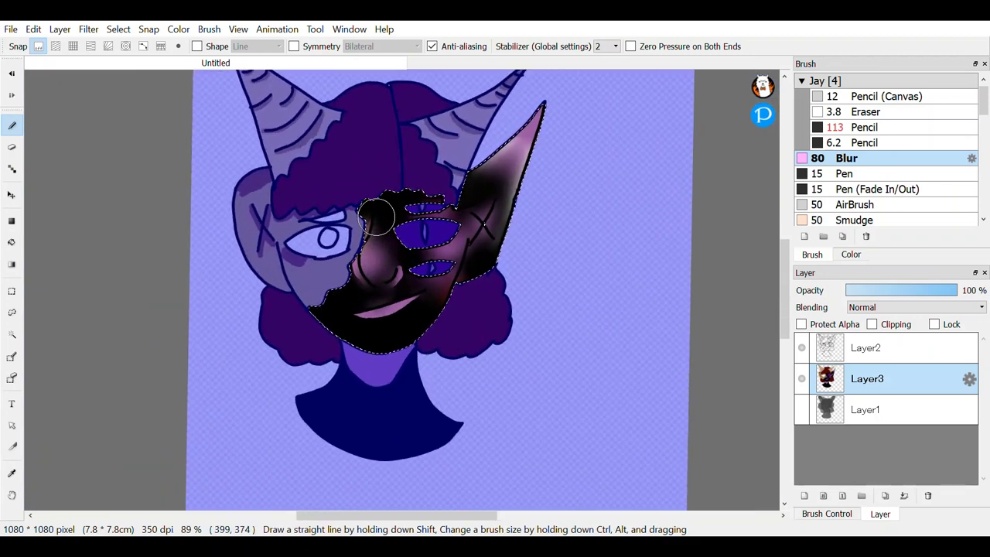
key("w")
key("ctrl+d")
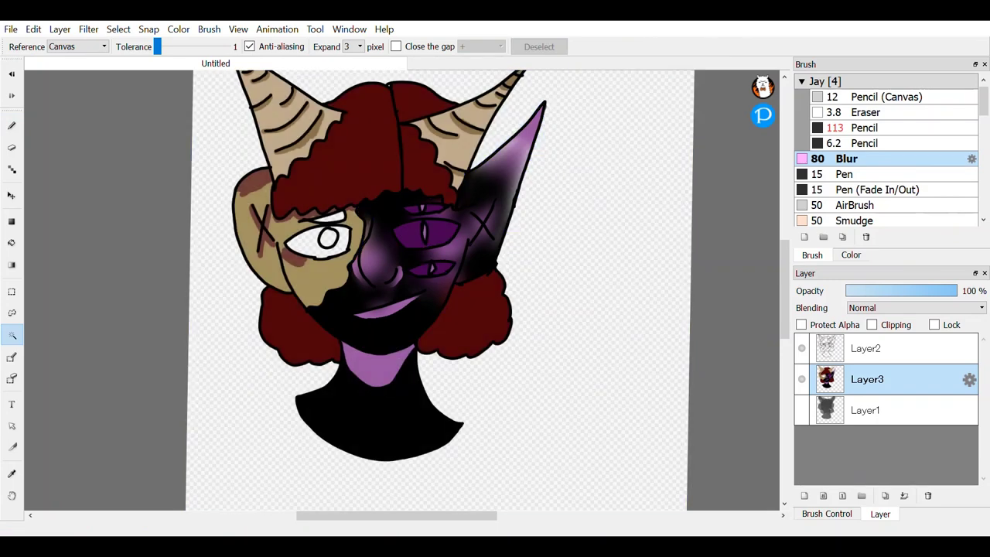
scroll(307, 279, "up", 6)
left_click(255, 379)
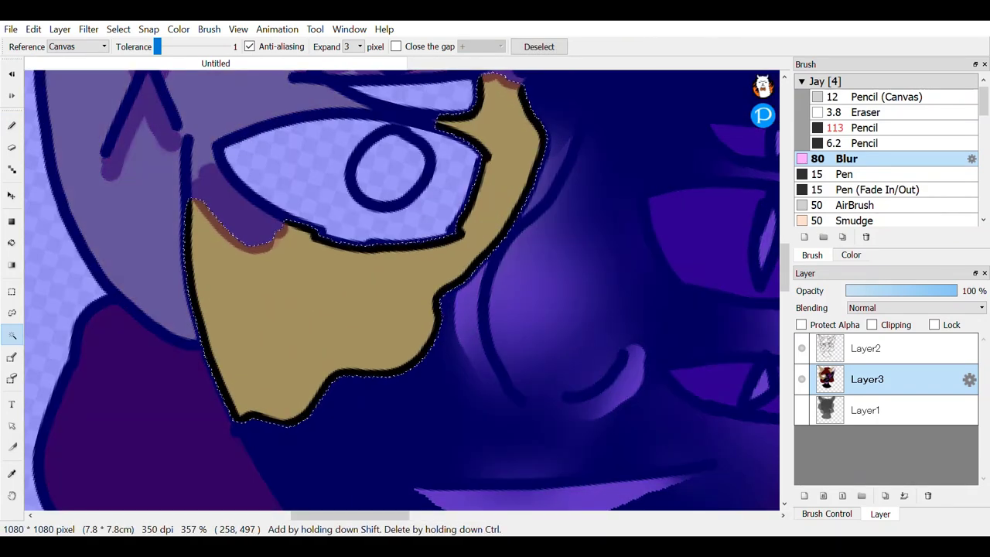
left_click(11, 74)
left_click(12, 125)
mouse_move(283, 225)
left_mouse_down()
mouse_move(250, 260)
mouse_move(293, 254)
left_mouse_up()
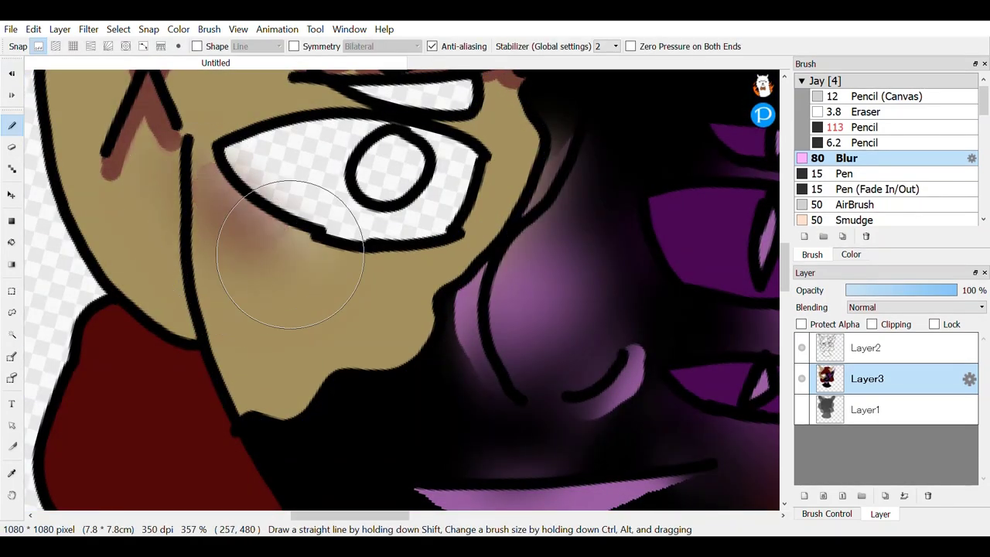
left_click(11, 73)
Step: Reduce the Blur brush to size 20 and soften the reddish-brown shadows under the eye and on the tan ear
left_click(826, 514)
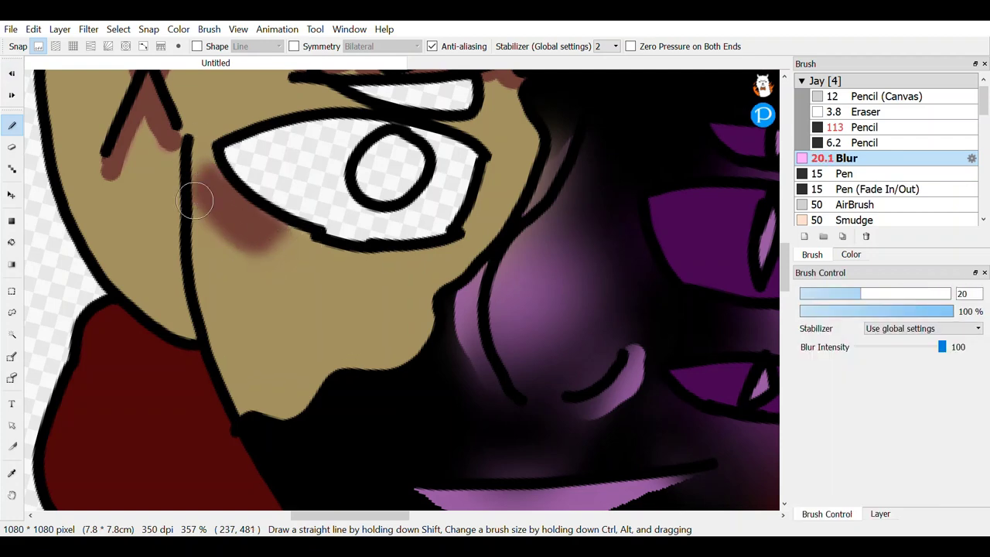
scroll(271, 264, "down", 3)
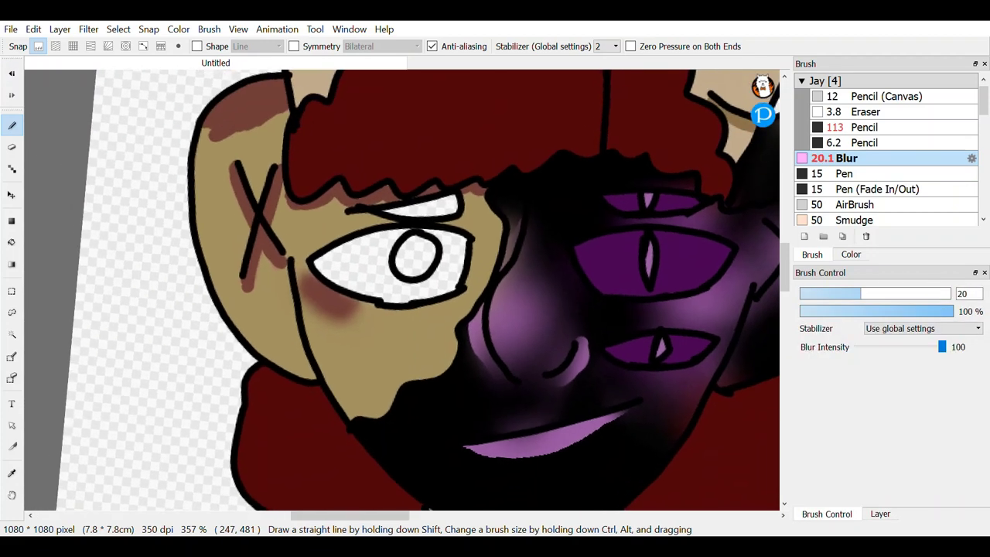
scroll(170, 176, "up", 3)
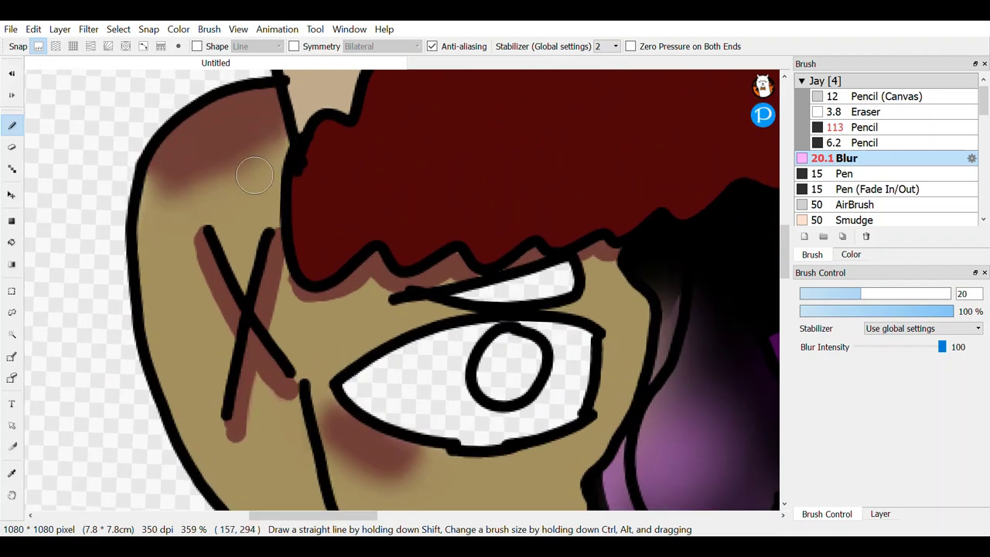
scroll(254, 175, "down", 6)
Step: Blur the edges of the purple neck patch into the black, enlarging the Blur brush to 49
scroll(423, 267, "up", 6)
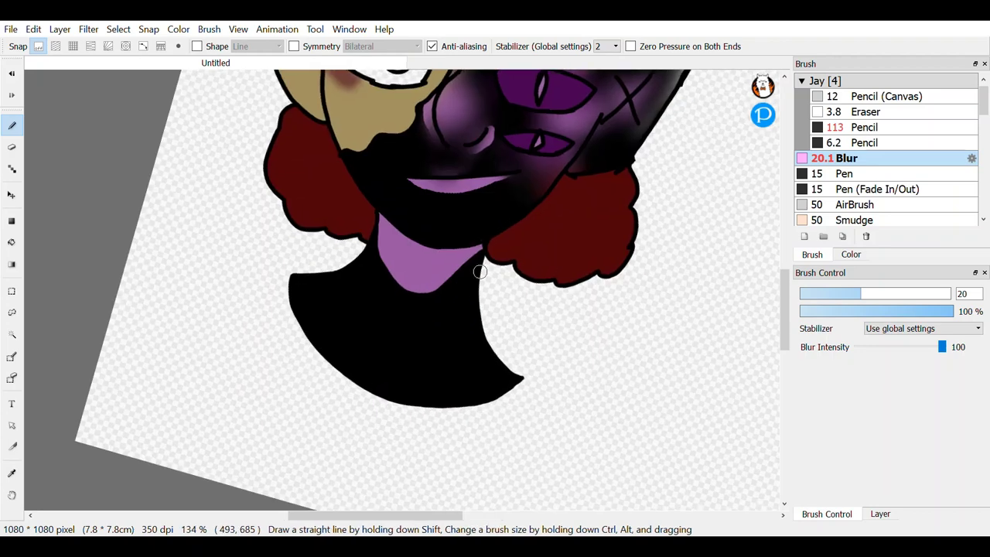
mouse_move(278, 108)
left_mouse_down()
mouse_move(270, 154)
mouse_move(278, 207)
left_mouse_up()
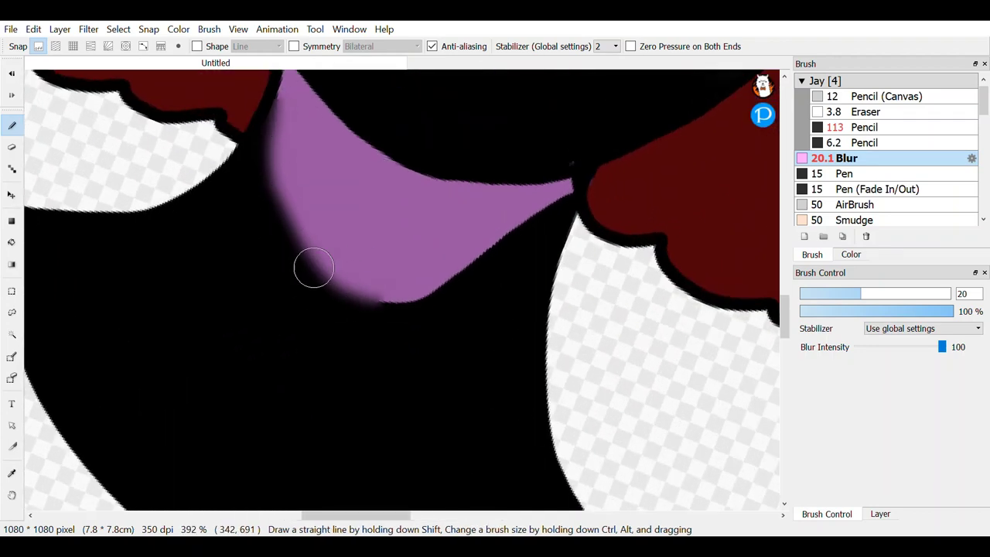
mouse_move(313, 268)
left_mouse_down()
mouse_move(425, 310)
mouse_move(521, 214)
left_mouse_up()
mouse_move(491, 256)
left_mouse_down()
mouse_move(397, 279)
mouse_move(297, 224)
mouse_move(301, 269)
mouse_move(296, 174)
mouse_move(305, 139)
mouse_move(370, 238)
mouse_move(447, 277)
mouse_move(556, 192)
mouse_move(557, 183)
mouse_move(338, 331)
mouse_move(311, 214)
mouse_move(191, 299)
left_mouse_up()
mouse_move(488, 264)
left_mouse_down()
mouse_move(375, 254)
mouse_move(332, 221)
left_mouse_up()
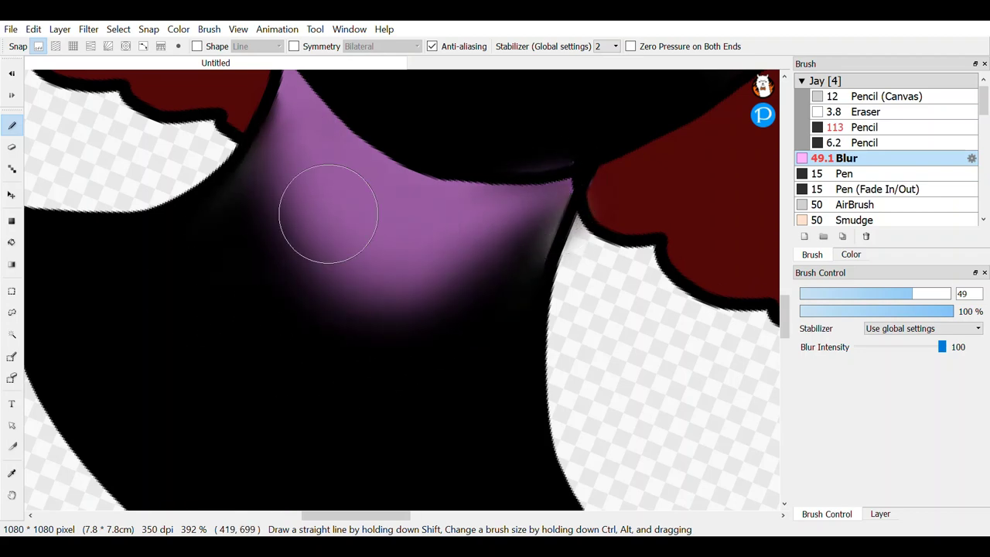
scroll(394, 274, "down", 6)
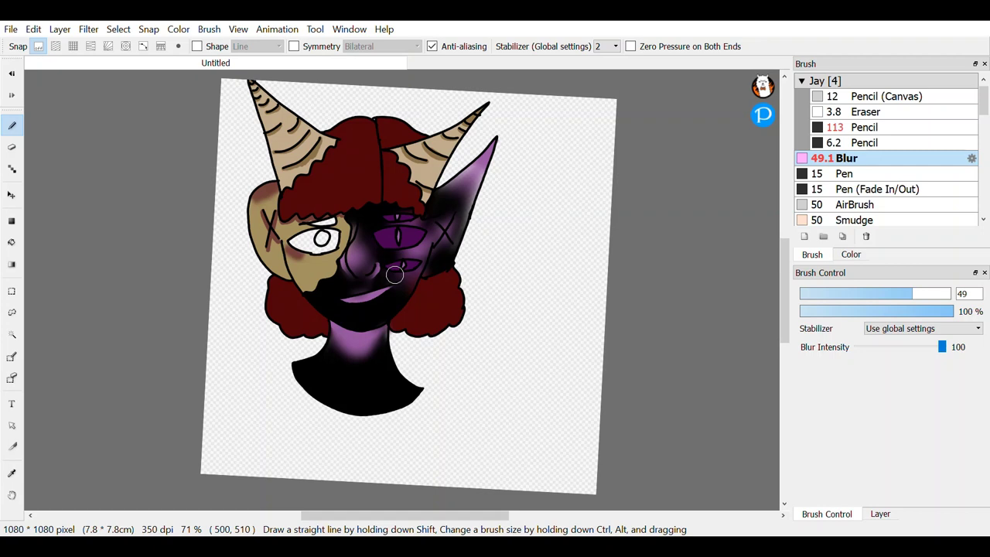
Step: Delete the hidden sketch layer Layer1 and add a new empty layer above the Layer2 line art
left_click(881, 514)
left_click(864, 409)
left_click(928, 496)
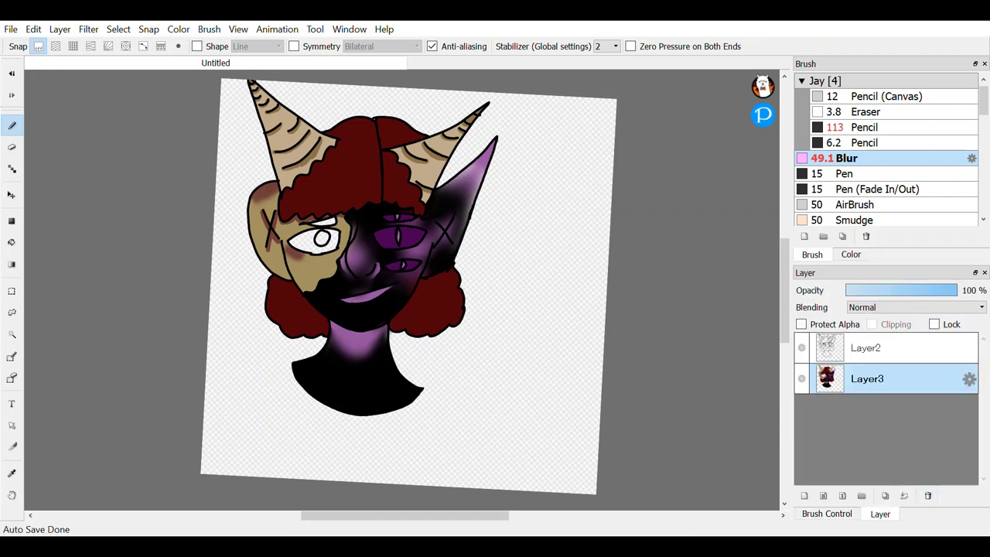
left_click(889, 348)
left_click(803, 496)
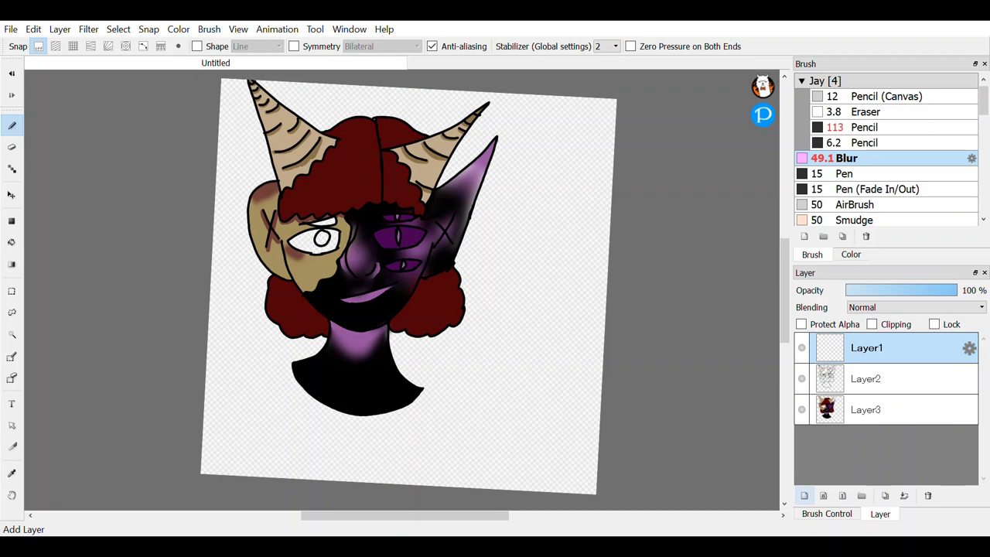
left_click(801, 409)
left_click(801, 409)
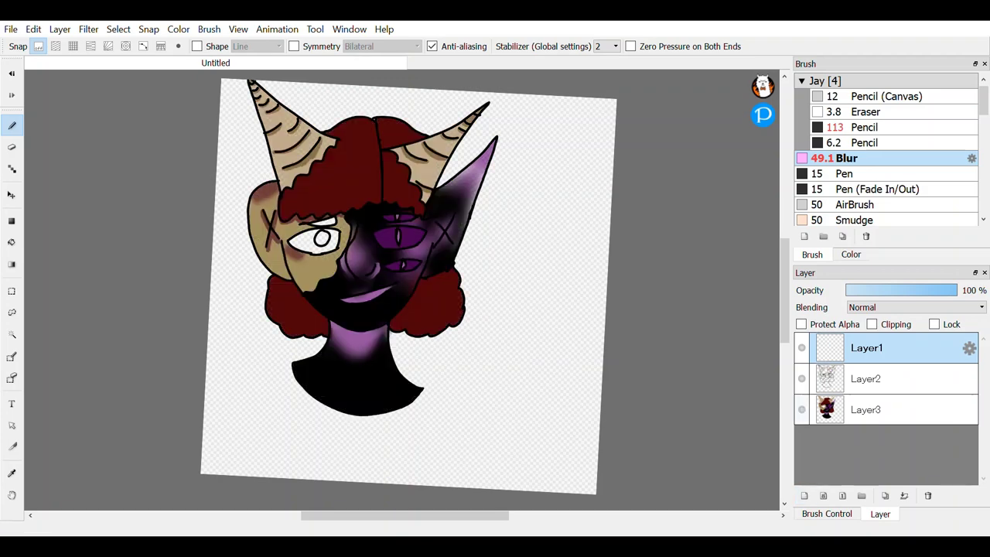
Step: Sample a tan skin tone from the tan half of the face as the painting color
key("i")
left_click(851, 253)
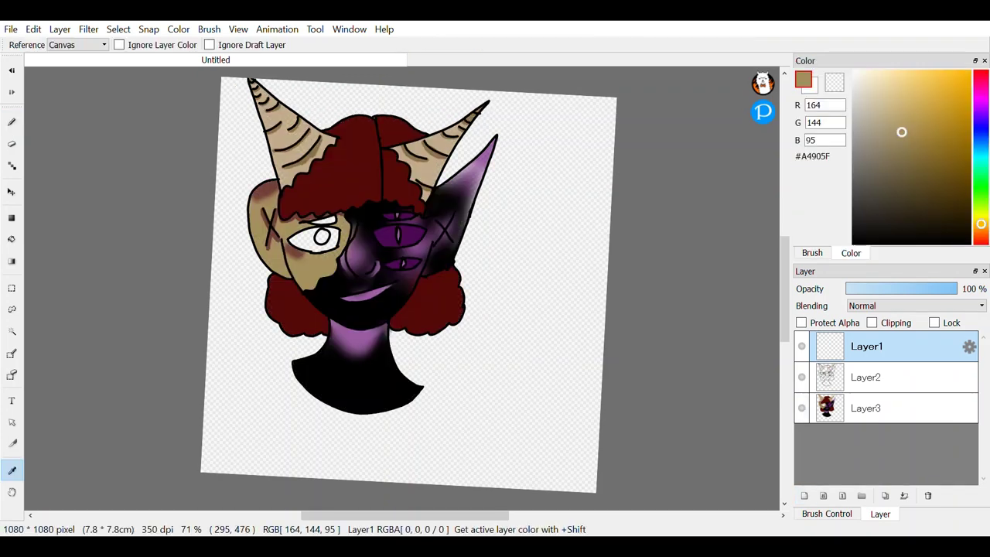
left_click(540, 300)
left_click(295, 275)
key("b")
Step: Paint a filled, round olive-brown swatch on the empty canvas beside the character with the size 15 Pen
left_click(812, 254)
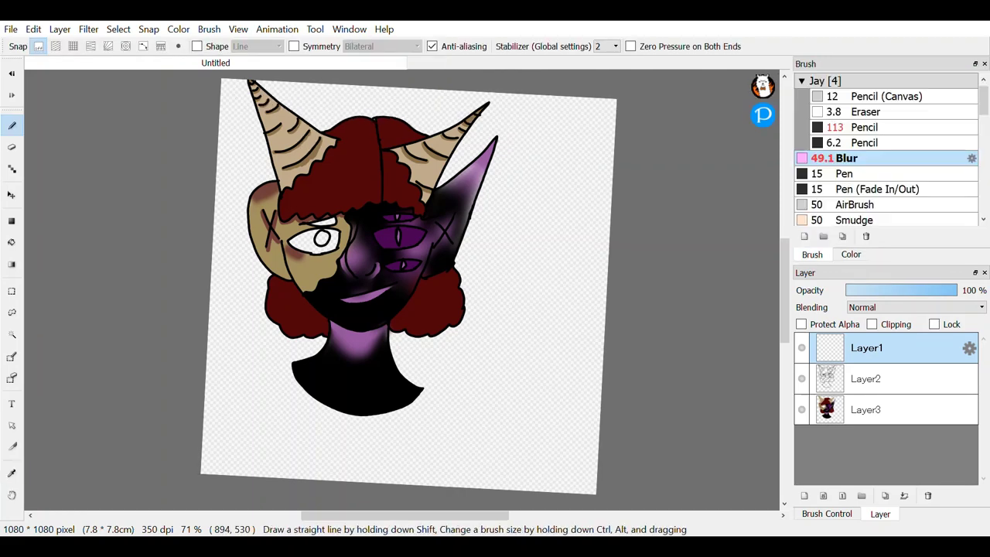
left_click(844, 173)
left_click_drag(556, 263, 590, 246)
scroll(579, 207, "up", 3)
scroll(579, 207, "up", 3)
mouse_move(510, 232)
left_mouse_down()
mouse_move(453, 298)
mouse_move(440, 286)
mouse_move(431, 310)
mouse_move(460, 315)
left_mouse_up()
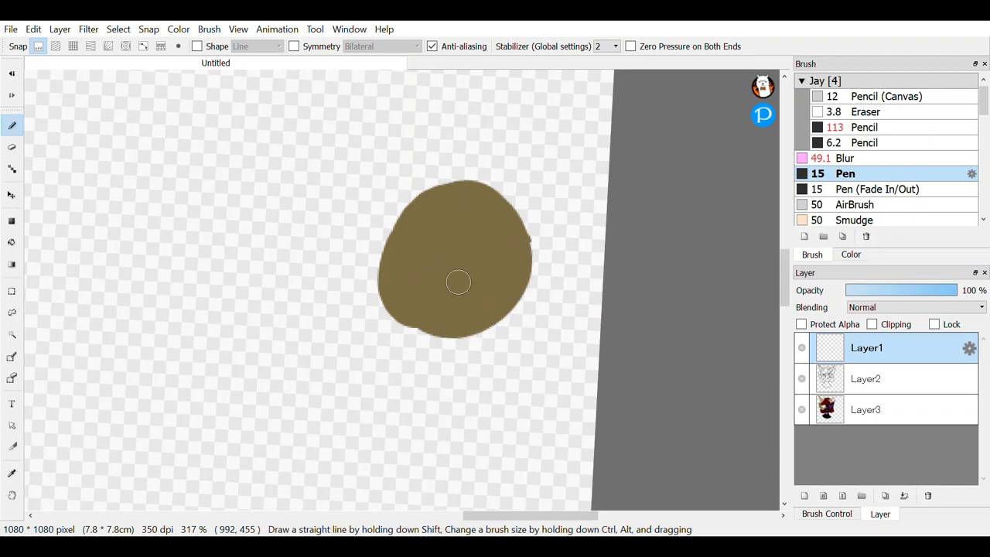
Step: Pick a dark purple based on the purple side of the face and paint a rounded swatch below the olive-brown one
scroll(457, 281, "down", 4)
scroll(93, 263, "up", 8)
key("space")
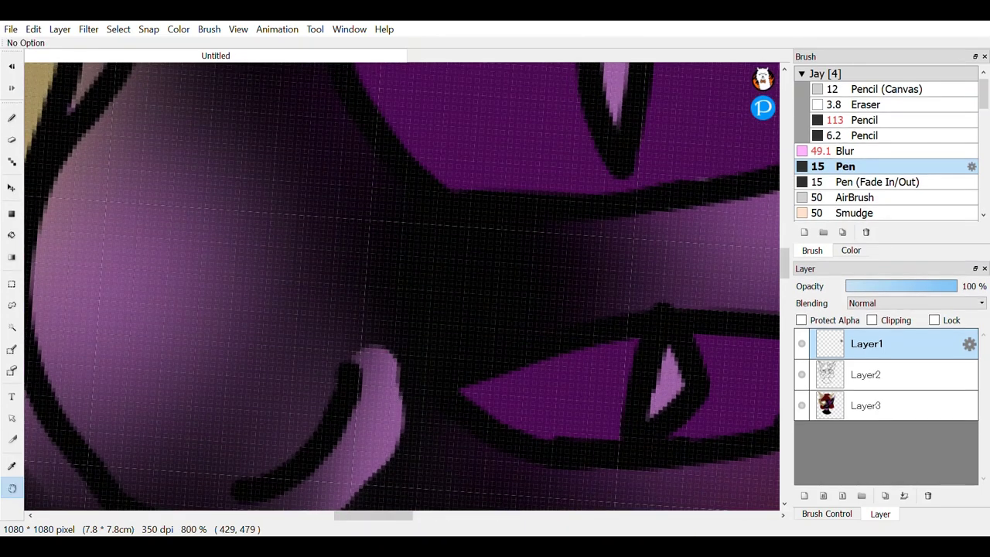
left_click(12, 466)
key("b")
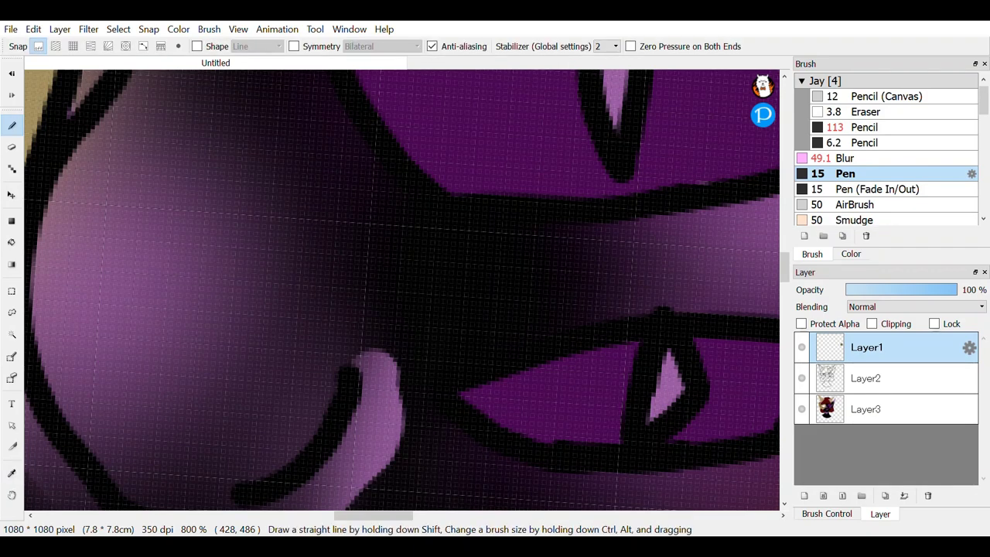
scroll(509, 263, "down", 7)
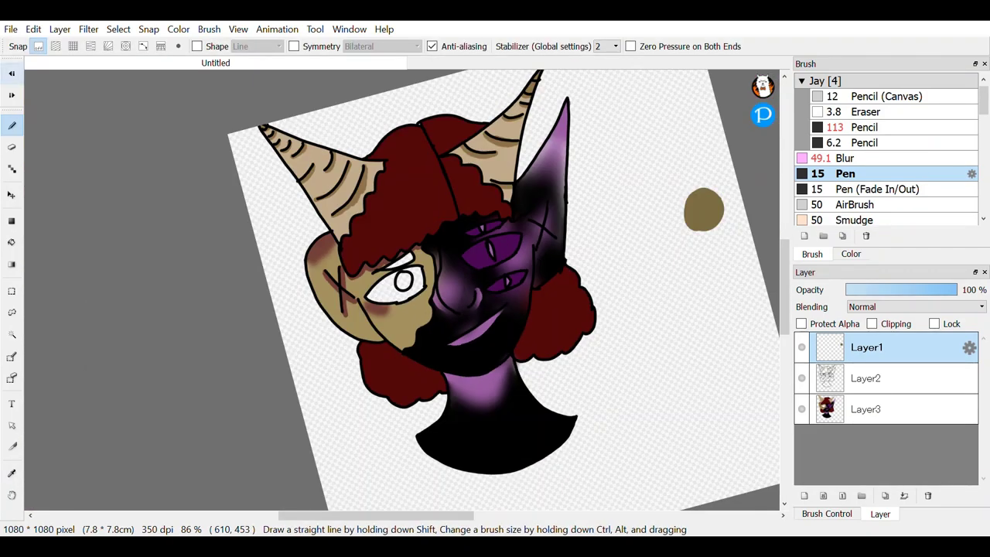
scroll(453, 239, "up", 3)
mouse_move(454, 239)
left_mouse_down()
mouse_move(478, 250)
mouse_move(451, 260)
mouse_move(455, 278)
mouse_move(488, 244)
mouse_move(480, 270)
mouse_move(466, 244)
left_mouse_up()
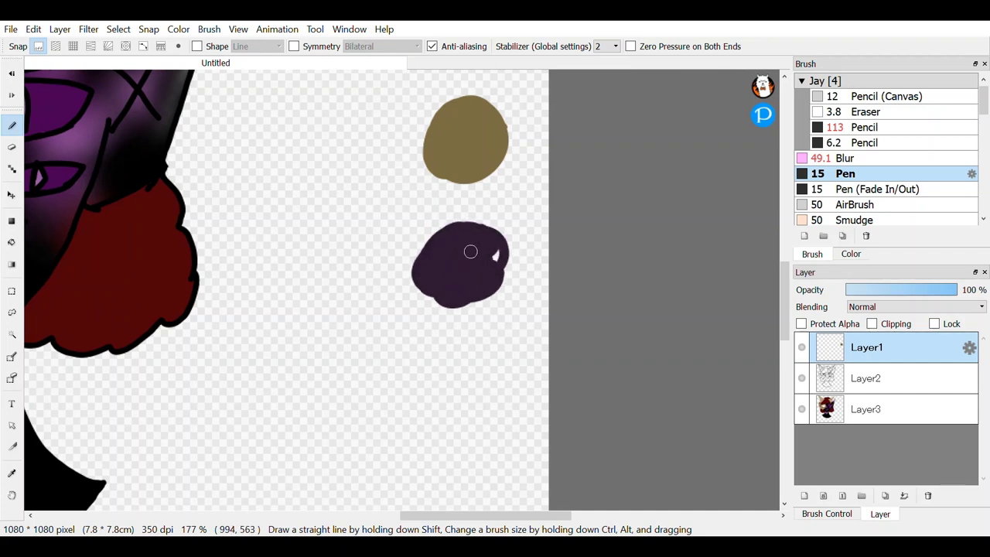
Step: Sample the hair's red, darken it to #2D0202 and paint an oval swatch below the purple one
left_click(12, 473)
left_click(134, 296)
left_click(851, 254)
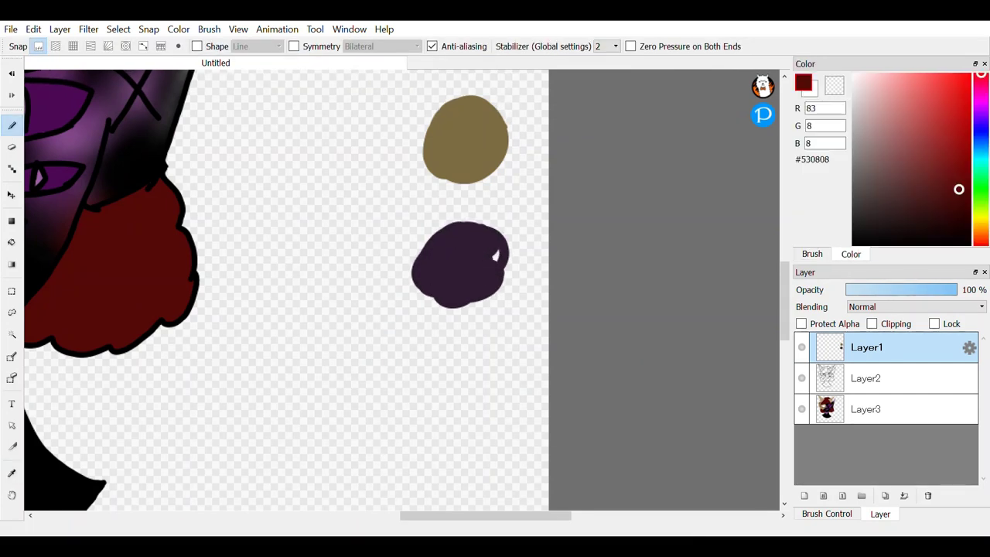
left_click_drag(467, 341, 431, 377)
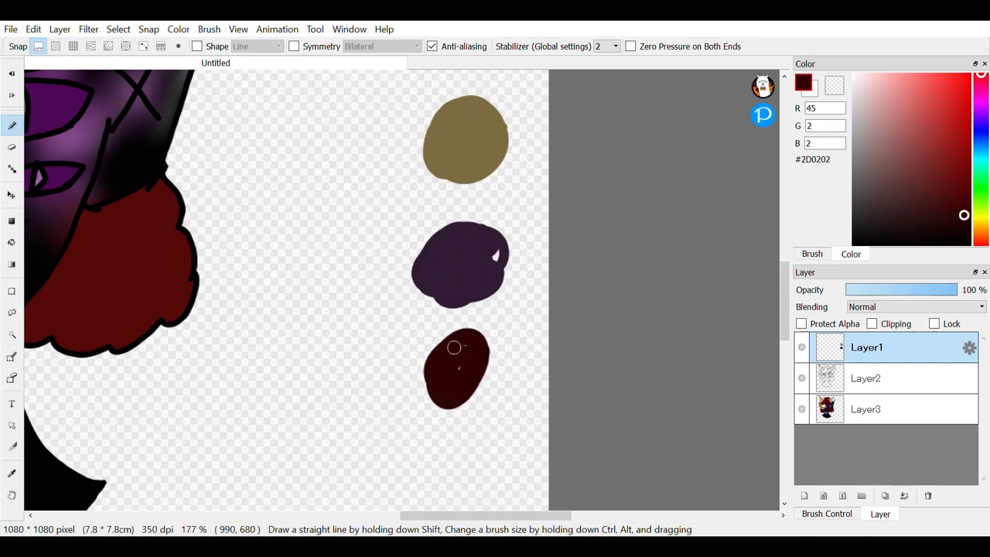
scroll(488, 278, "down", 4)
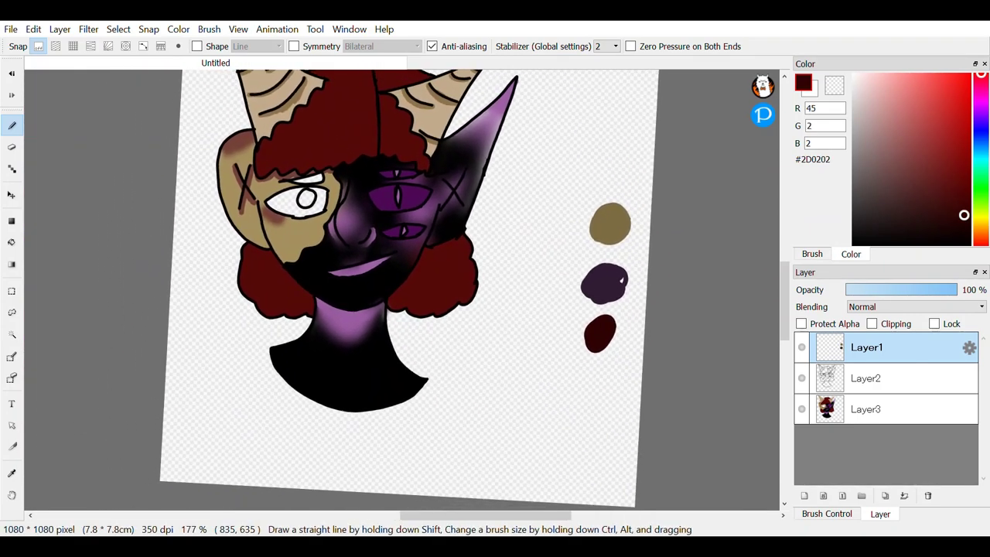
Step: Sample the horn's brown shading, darken it to #5A4320 and paint a filled round swatch below the dark red one
scroll(539, 305, "down", 1)
key("i")
left_click(423, 99)
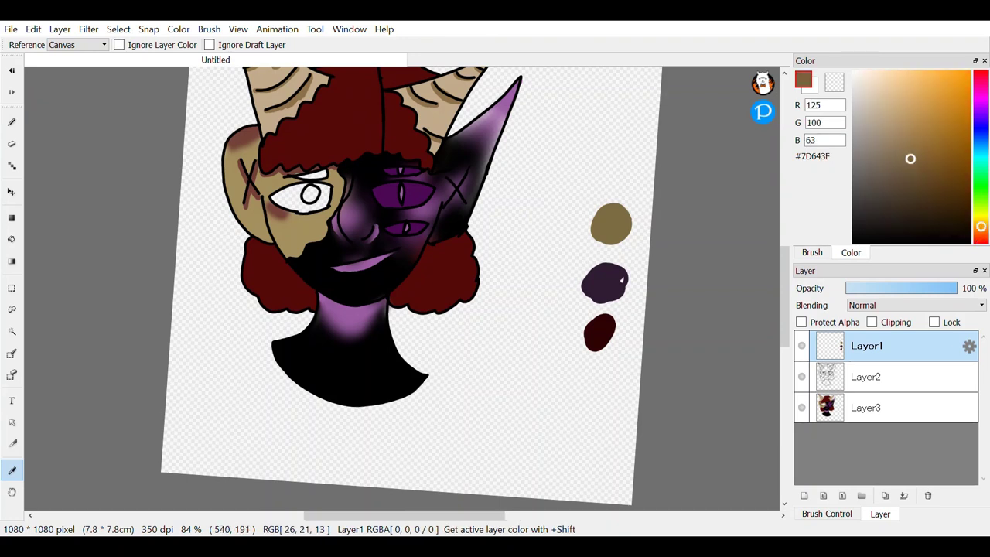
key("b")
left_click_drag(574, 389, 593, 395)
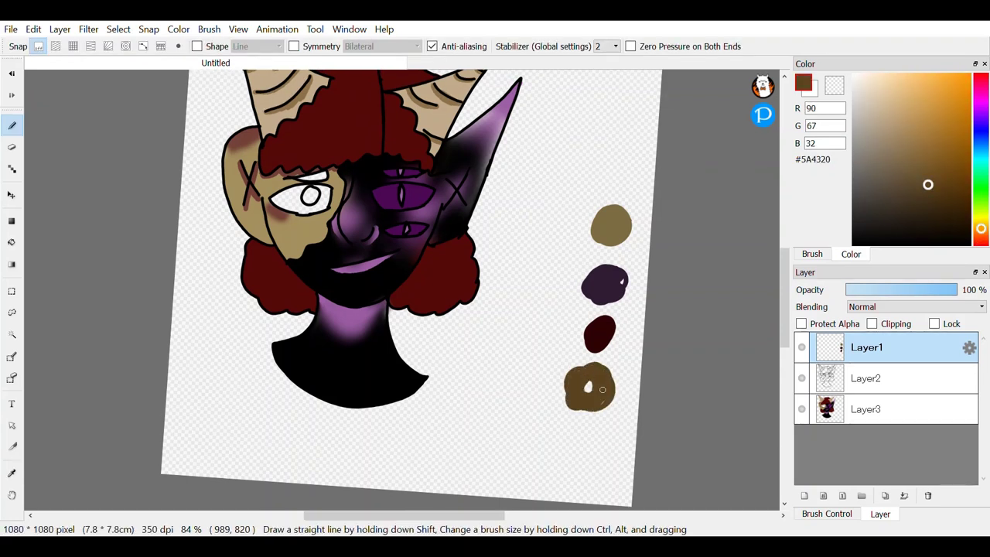
left_click_drag(568, 402, 617, 381)
Step: Hide the color layer Layer3 and sample the olive-brown swatch #7D6C43 as the painting color
left_click(802, 410)
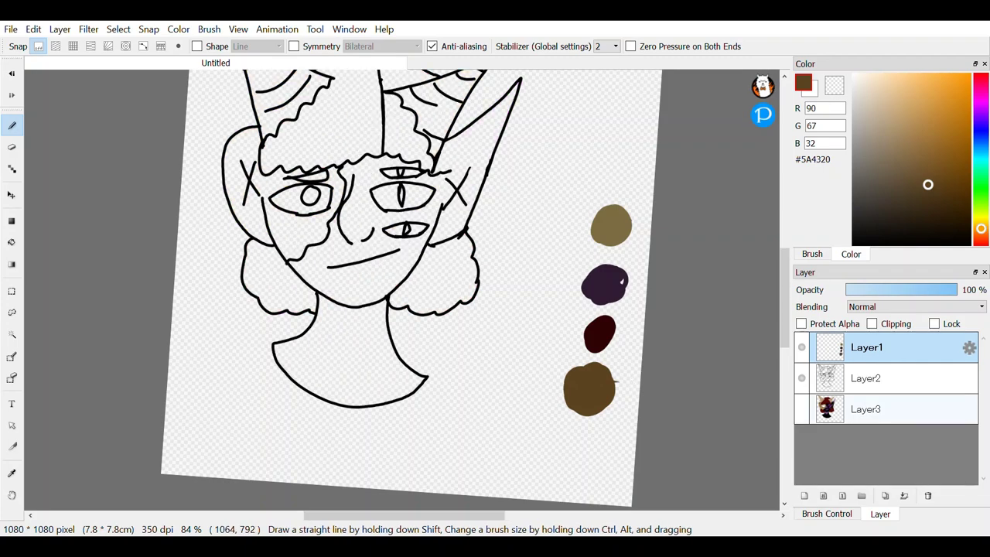
scroll(614, 144, "up", 5)
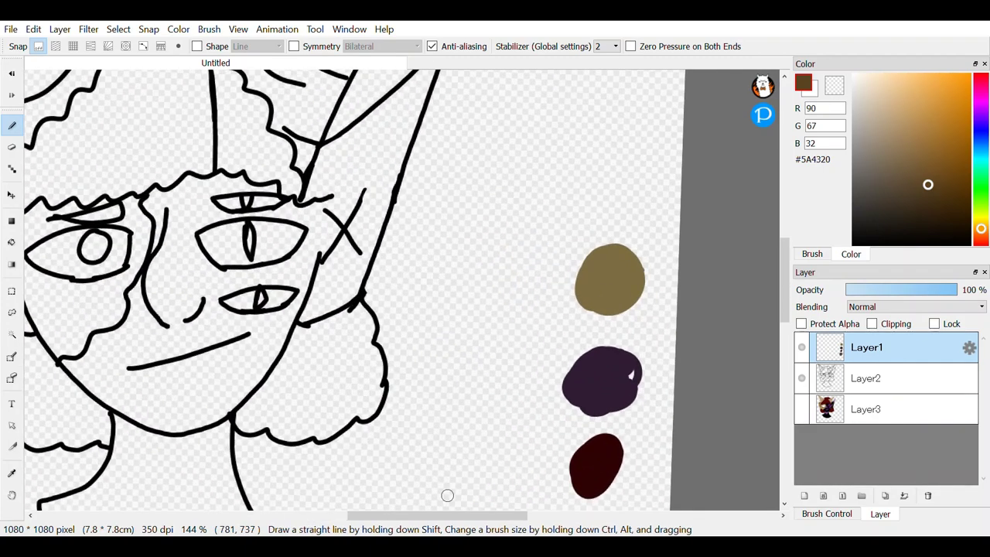
key("i")
left_click(607, 275)
key("b")
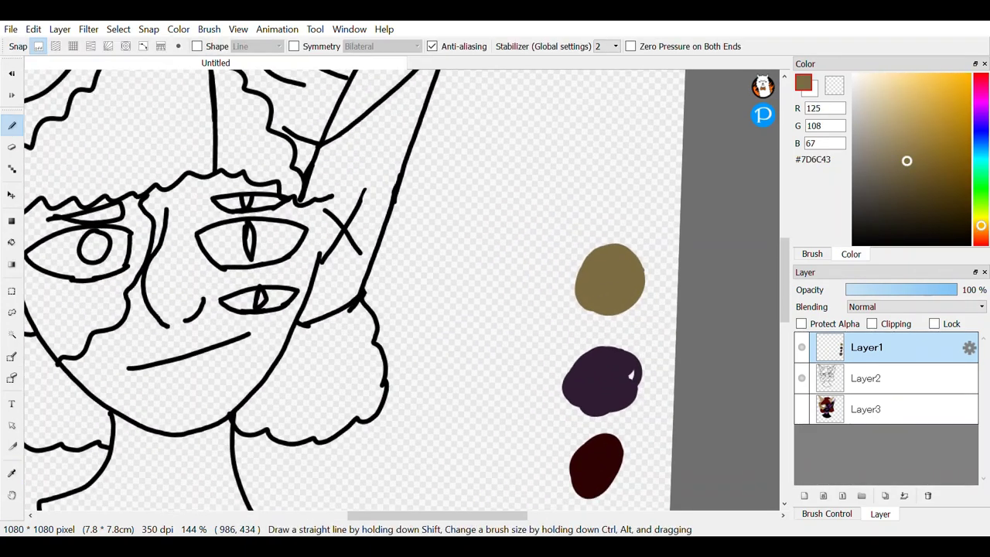
Step: Trace the outline of the large round-pupil eye in olive-brown on Layer1 with the size 15 Pen
scroll(392, 142, "up", 6)
scroll(393, 142, "up", 5)
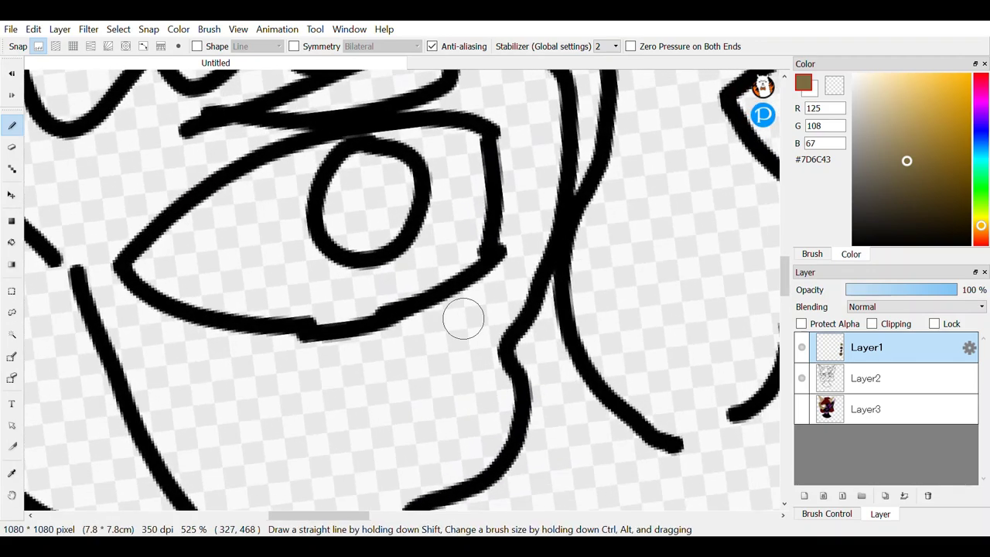
mouse_move(127, 274)
left_mouse_down()
mouse_move(204, 320)
mouse_move(339, 320)
mouse_move(459, 275)
mouse_move(501, 229)
mouse_move(497, 147)
mouse_move(446, 112)
mouse_move(354, 119)
mouse_move(238, 171)
mouse_move(121, 274)
left_mouse_up()
scroll(403, 290, "down", 5)
Step: Trace both strokes of the X mark beside the round-pupil eye in olive-brown
scroll(332, 206, "up", 6)
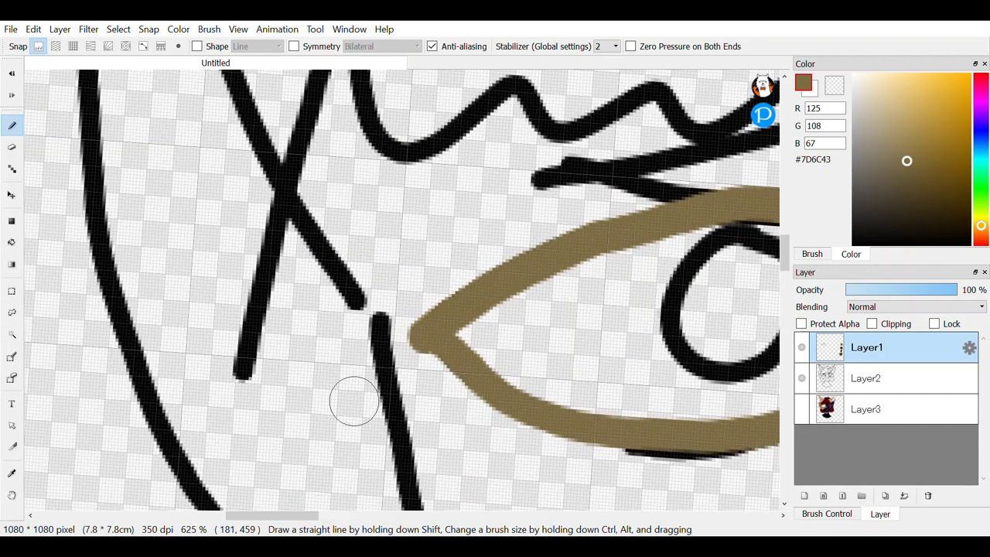
scroll(354, 400, "down", 1)
mouse_move(264, 117)
left_mouse_down()
mouse_move(314, 261)
mouse_move(371, 345)
left_mouse_up()
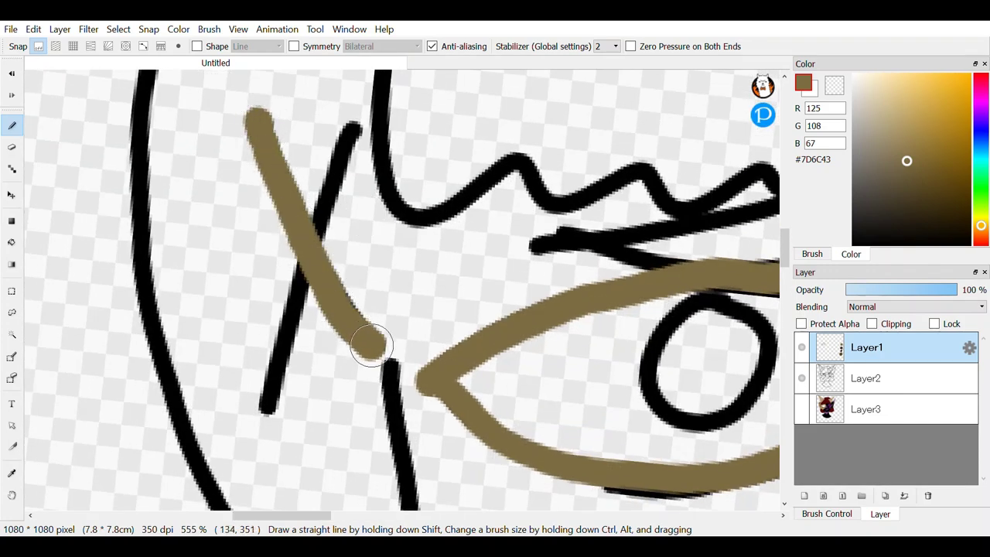
mouse_move(269, 397)
left_mouse_down()
mouse_move(320, 195)
mouse_move(361, 108)
left_mouse_up()
Step: Trace the rounded ear and the adjoining cheek edge of the tan face half in olive-brown
scroll(363, 232, "up", 3)
mouse_move(435, 116)
left_mouse_down()
mouse_move(342, 128)
mouse_move(263, 167)
mouse_move(224, 205)
mouse_move(181, 330)
mouse_move(175, 502)
left_mouse_up()
scroll(365, 161, "down", 3)
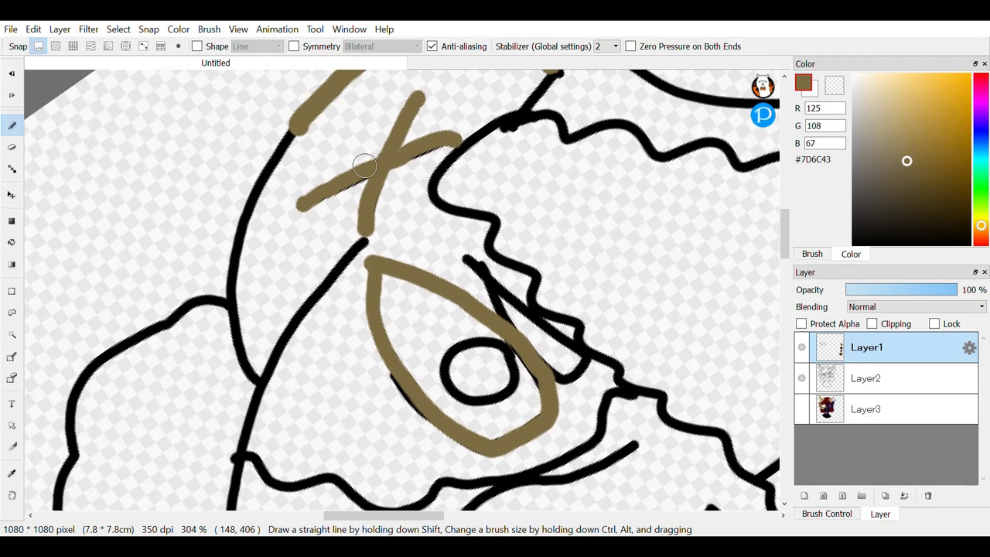
scroll(454, 272, "up", 5)
mouse_move(692, 84)
left_mouse_down()
mouse_move(569, 113)
mouse_move(669, 76)
mouse_move(527, 121)
mouse_move(337, 215)
mouse_move(197, 346)
mouse_move(116, 475)
left_mouse_up()
scroll(367, 220, "down", 3)
scroll(367, 220, "up", 4)
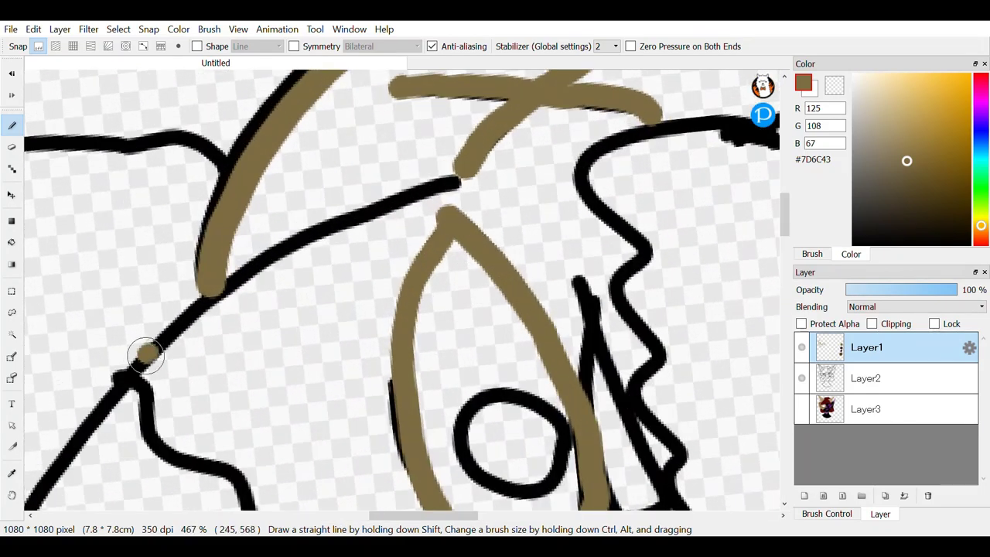
mouse_move(131, 372)
left_mouse_down()
mouse_move(268, 256)
mouse_move(456, 183)
left_mouse_up()
scroll(441, 189, "down", 6)
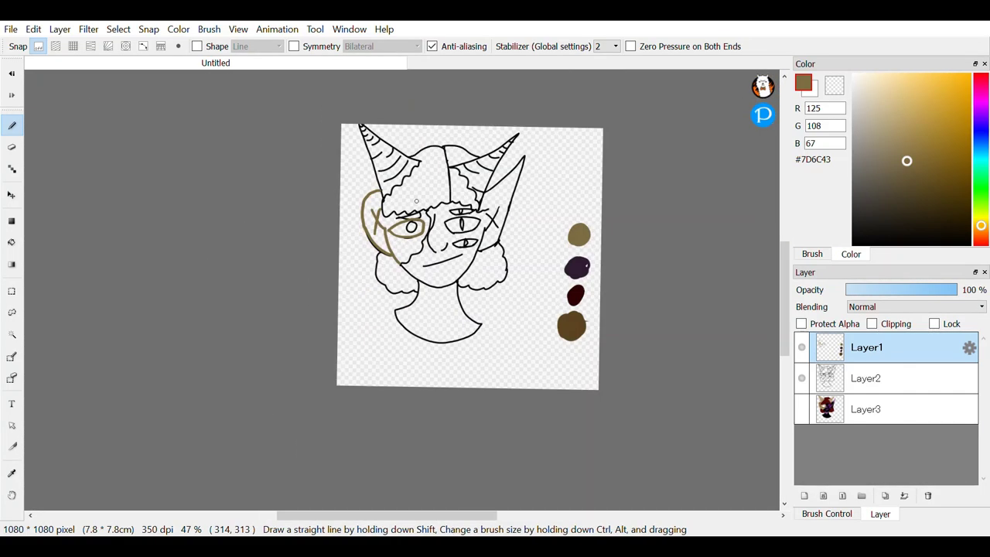
Step: Sample the dark purple swatch #2F1A31 and trace the nose line and nostril curve with the Pen
key("i")
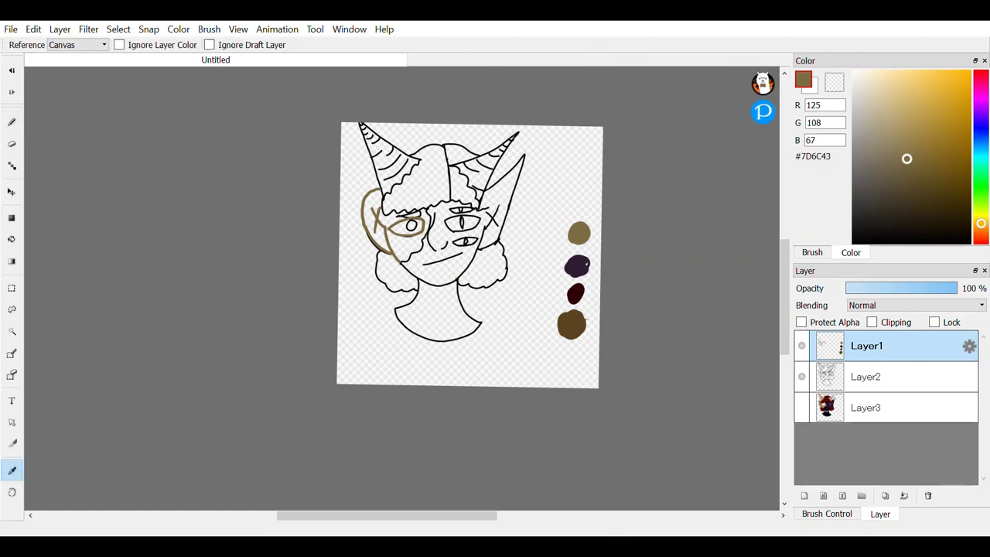
left_click(576, 263)
key("b")
scroll(445, 186, "up", 6)
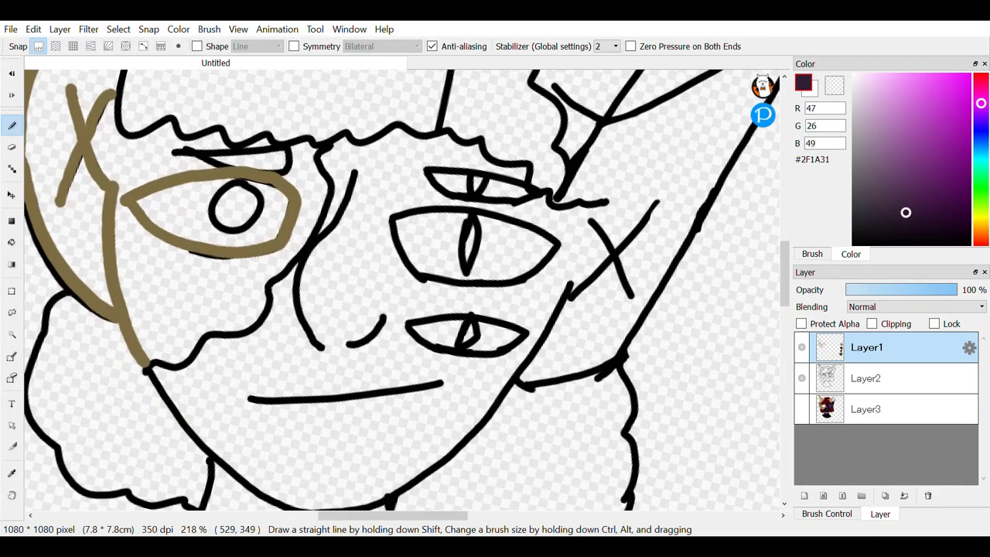
mouse_move(413, 105)
left_mouse_down()
mouse_move(350, 196)
mouse_move(294, 245)
mouse_move(275, 328)
mouse_move(310, 402)
left_mouse_up()
mouse_move(351, 403)
left_mouse_down()
mouse_move(368, 408)
mouse_move(422, 370)
left_mouse_up()
Step: Trace the outlines of the three stacked slit-pupil eyes in dark purple
scroll(421, 370, "up", 3)
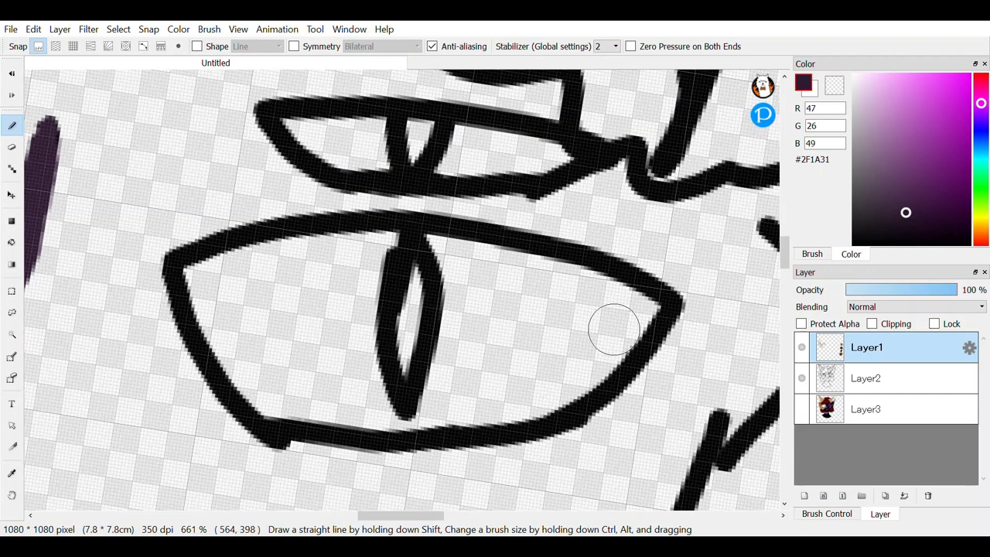
mouse_move(160, 261)
left_mouse_down()
mouse_move(253, 228)
mouse_move(435, 209)
mouse_move(623, 255)
mouse_move(675, 303)
mouse_move(619, 367)
mouse_move(515, 422)
mouse_move(370, 435)
mouse_move(265, 418)
mouse_move(190, 325)
mouse_move(173, 283)
mouse_move(238, 232)
mouse_move(468, 226)
mouse_move(563, 254)
mouse_move(477, 329)
mouse_move(330, 353)
mouse_move(148, 301)
mouse_move(127, 284)
mouse_move(164, 288)
mouse_move(439, 217)
mouse_move(682, 240)
mouse_move(638, 307)
mouse_move(444, 401)
mouse_move(176, 354)
mouse_move(103, 291)
left_mouse_up()
scroll(160, 263, "up", 1)
scroll(133, 265, "up", 1)
scroll(147, 300, "down", 8)
scroll(405, 188, "up", 7)
scroll(405, 188, "up", 1)
scroll(401, 224, "down", 3)
scroll(70, 376, "up", 1)
mouse_move(75, 376)
left_mouse_down()
mouse_move(99, 379)
mouse_move(211, 345)
mouse_move(537, 232)
left_mouse_up()
scroll(515, 428, "down", 2)
Step: Trace both strokes of the X mark near the pointed ear in dark purple
scroll(593, 205, "up", 2)
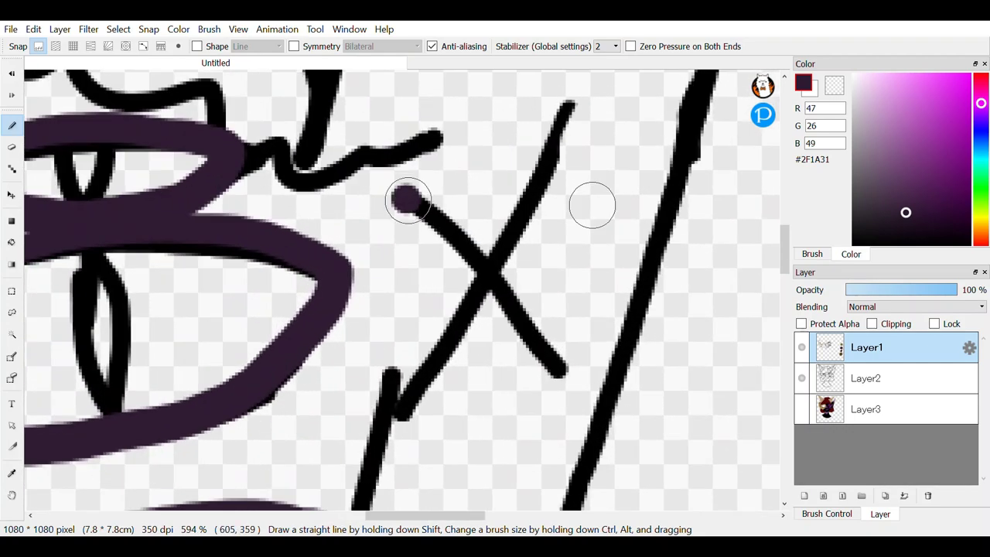
left_click_drag(408, 200, 561, 363)
left_click_drag(400, 402, 565, 108)
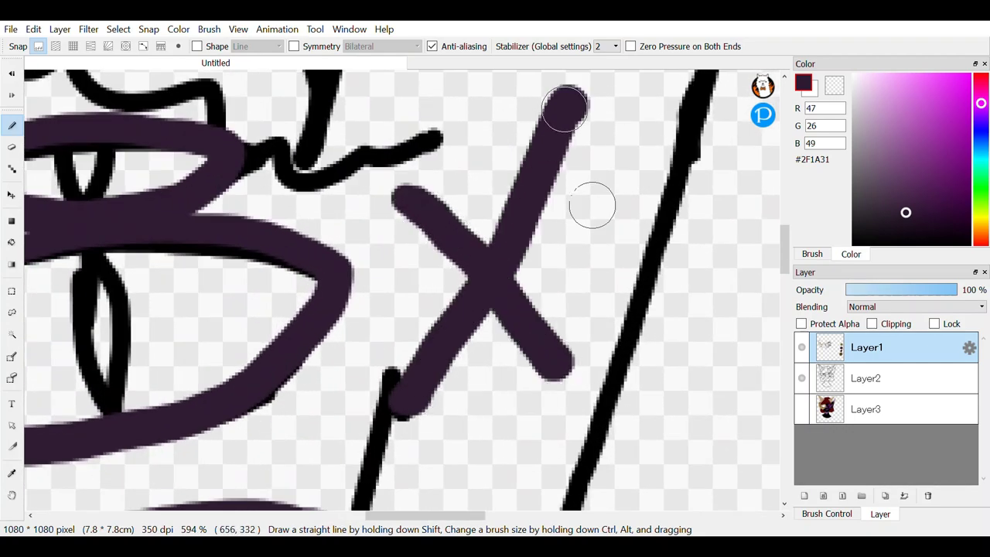
Step: Trace the long pointed ear's outline and the mouth line in dark purple
scroll(592, 205, "down", 3)
scroll(481, 290, "up", 2)
mouse_move(228, 348)
left_mouse_down()
mouse_move(420, 224)
mouse_move(575, 95)
mouse_move(437, 406)
mouse_move(379, 507)
left_mouse_up()
scroll(442, 409, "down", 3)
scroll(78, 397, "up", 4)
mouse_move(78, 397)
left_mouse_down()
mouse_move(267, 396)
mouse_move(599, 81)
left_mouse_up()
scroll(587, 93, "down", 3)
Step: Trace the jawline from the tan cheek edge around the chin up to the pointed ear in dark purple
scroll(563, 415, "up", 3)
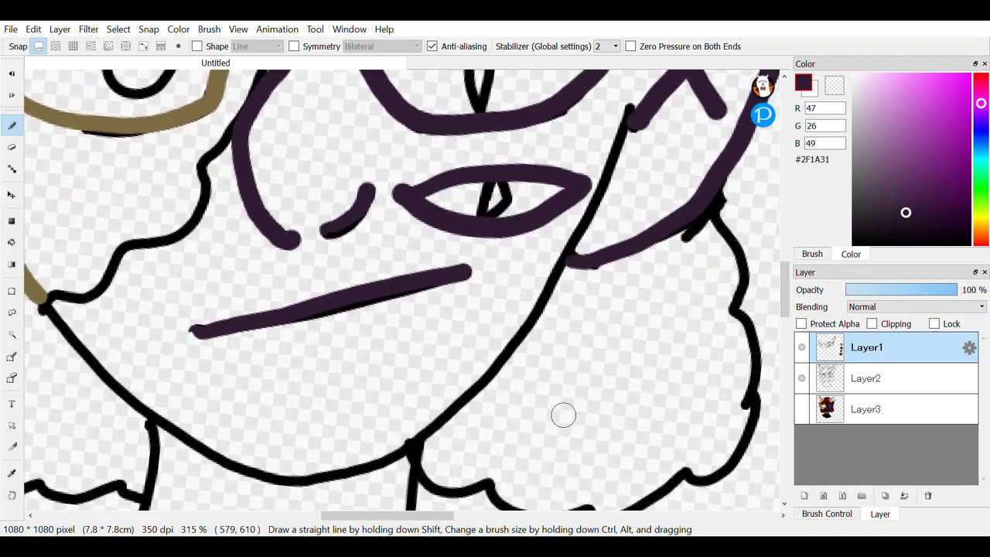
mouse_move(89, 352)
left_mouse_down()
mouse_move(116, 386)
mouse_move(215, 451)
mouse_move(289, 472)
mouse_move(367, 464)
mouse_move(464, 400)
mouse_move(538, 310)
mouse_move(602, 203)
mouse_move(634, 102)
left_mouse_up()
scroll(634, 103, "down", 3)
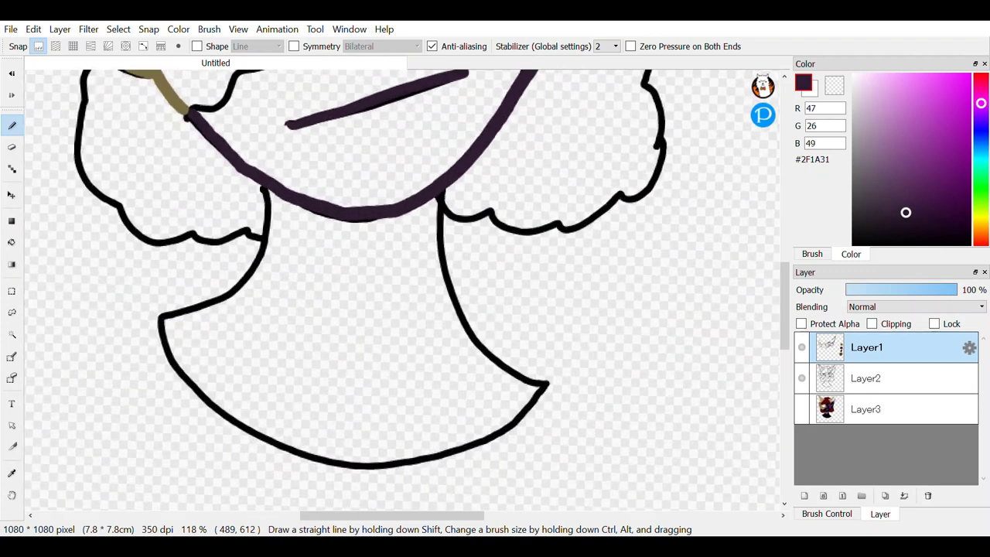
Step: Trace the neck and bust outline and the wavy dividing line between the two face halves in dark purple
scroll(541, 436, "up", 3)
mouse_move(438, 130)
left_mouse_down()
mouse_move(446, 215)
mouse_move(480, 306)
mouse_move(570, 384)
mouse_move(580, 408)
mouse_move(486, 470)
mouse_move(386, 493)
mouse_move(293, 490)
mouse_move(127, 400)
mouse_move(82, 317)
mouse_move(117, 300)
mouse_move(215, 126)
left_mouse_up()
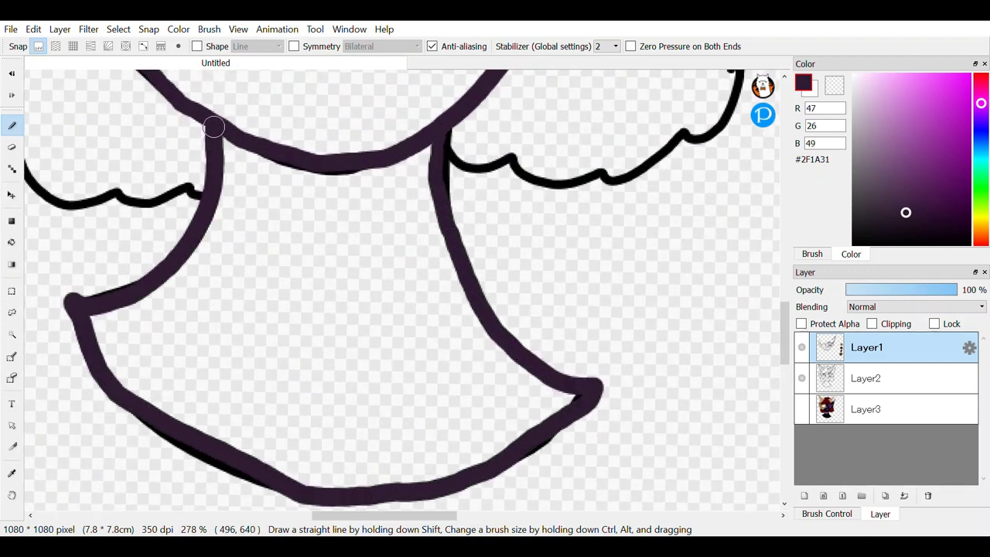
scroll(219, 119, "down", 3)
scroll(575, 303, "up", 3)
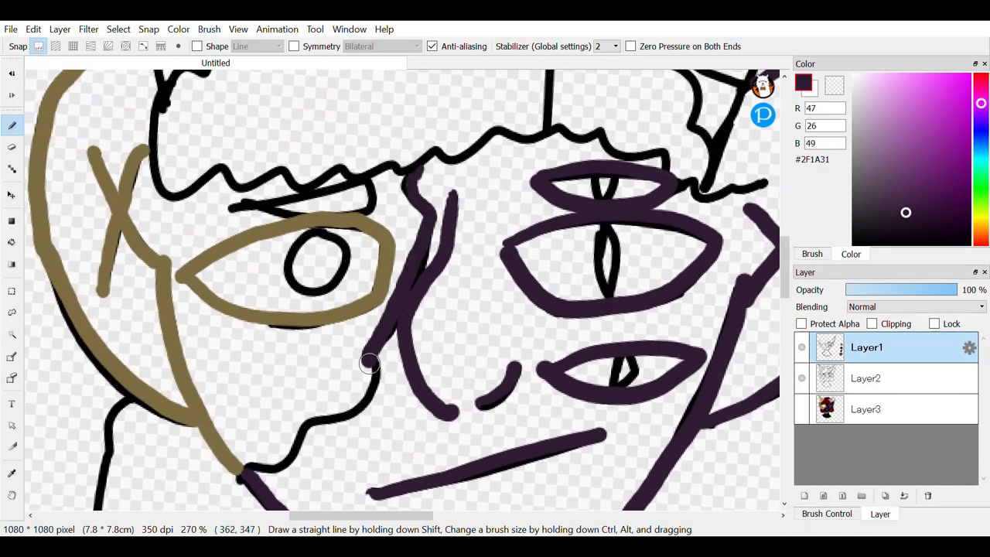
scroll(471, 356, "down", 5)
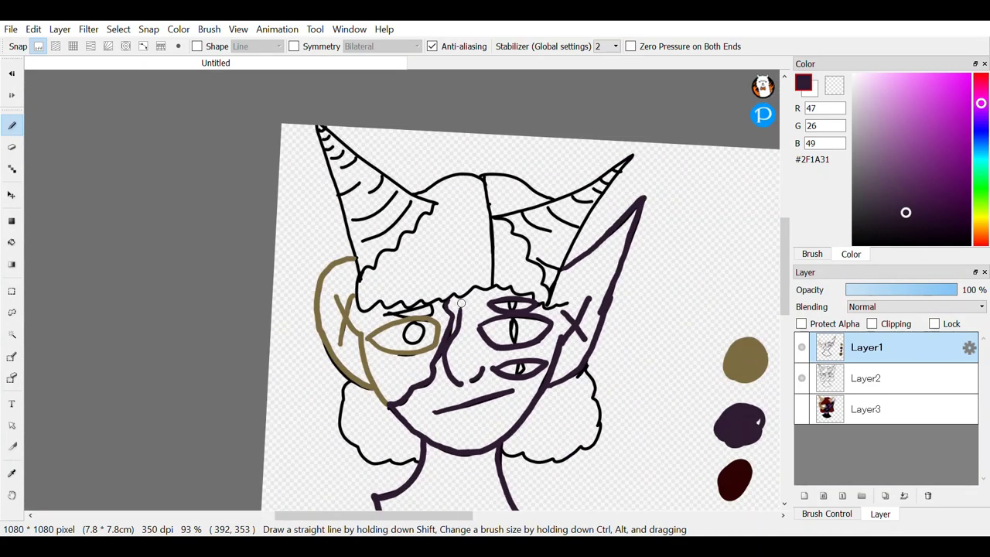
Step: Sample the dark red swatch #2D0202 and trace the hair's central parting line down to the fringe
left_click(12, 495)
left_click(11, 472)
left_click(734, 477)
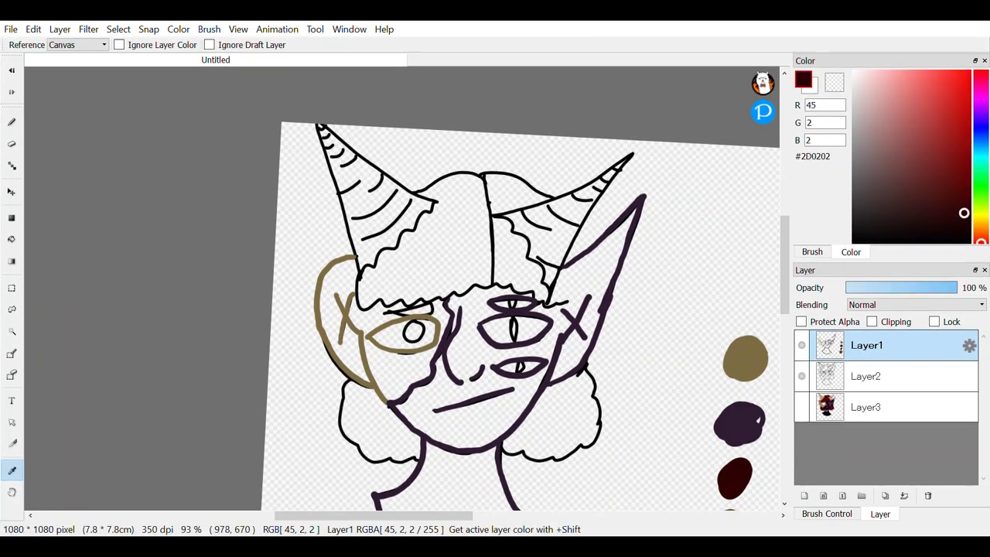
scroll(530, 226, "up", 4)
mouse_move(410, 99)
left_mouse_down()
mouse_move(443, 253)
mouse_move(451, 348)
mouse_move(440, 385)
left_mouse_up()
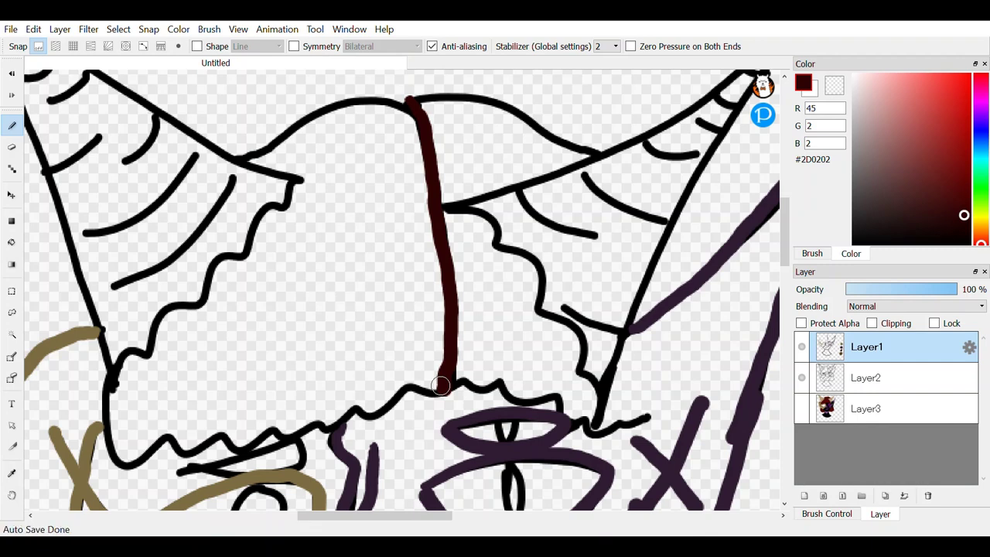
Step: Trace the wavy hairline below the left horn and the fringe edge up to the parting in dark red
scroll(489, 415, "up", 1)
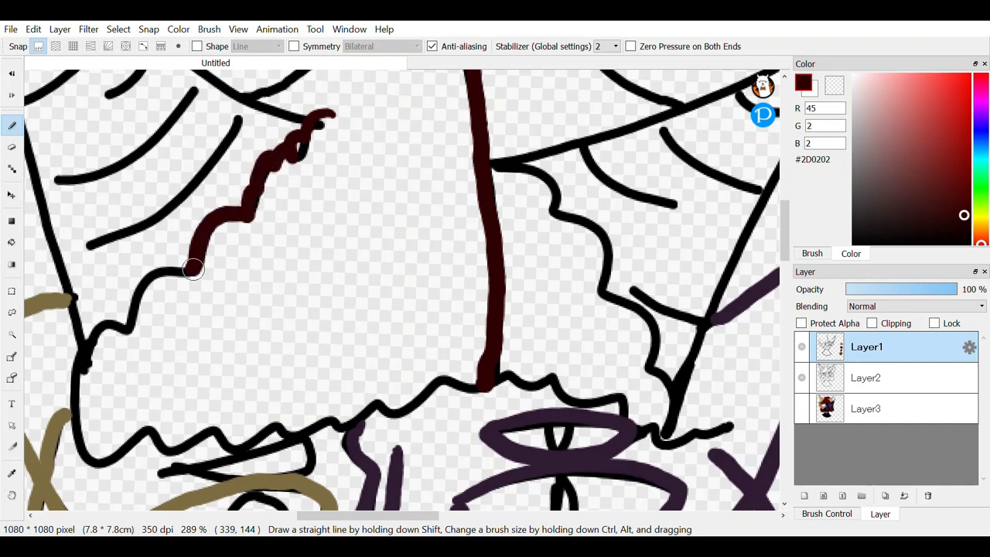
mouse_move(126, 334)
left_mouse_down()
mouse_move(80, 355)
mouse_move(71, 441)
left_mouse_up()
mouse_move(177, 446)
left_mouse_down()
mouse_move(276, 423)
mouse_move(312, 433)
mouse_move(501, 367)
left_mouse_up()
scroll(517, 168, "down", 2)
Step: Trace and fill the eyebrow above the round-pupil eye in dark red
scroll(517, 168, "up", 5)
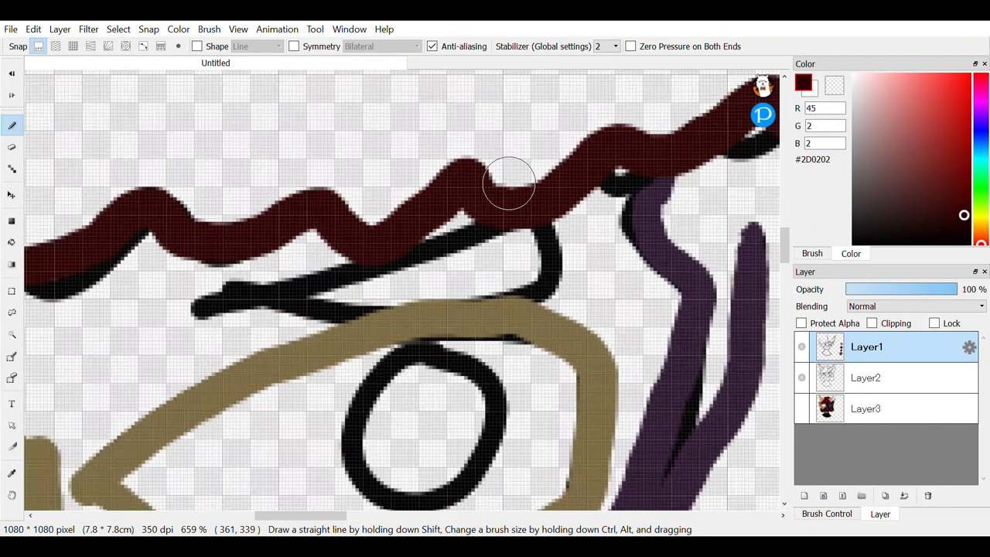
mouse_move(203, 306)
left_mouse_down()
mouse_move(243, 287)
mouse_move(536, 227)
mouse_move(263, 294)
mouse_move(462, 258)
mouse_move(449, 287)
mouse_move(535, 272)
left_mouse_up()
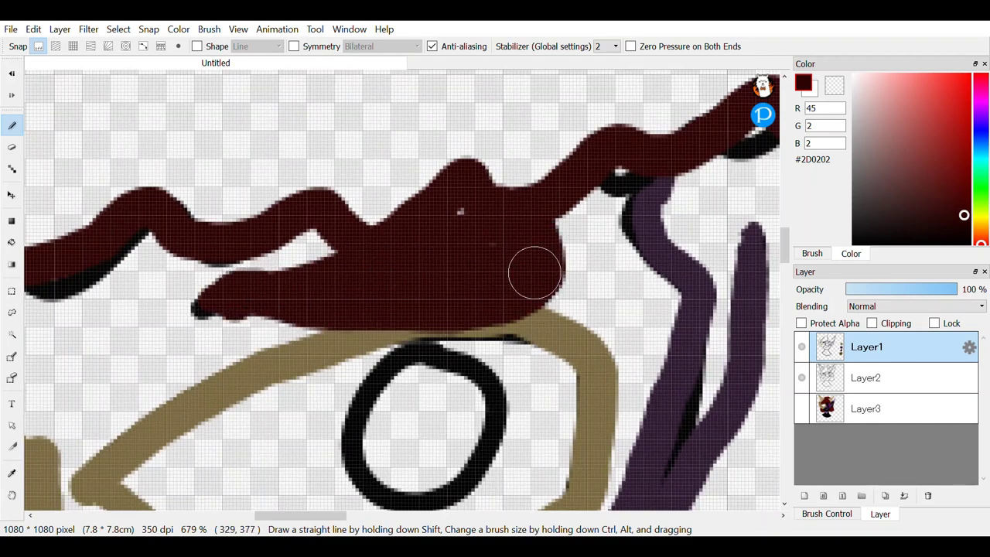
Step: Trace the wavy hairline below the right horn and the fringe edge above the slit-pupil eyes in dark red
scroll(535, 272, "down", 6)
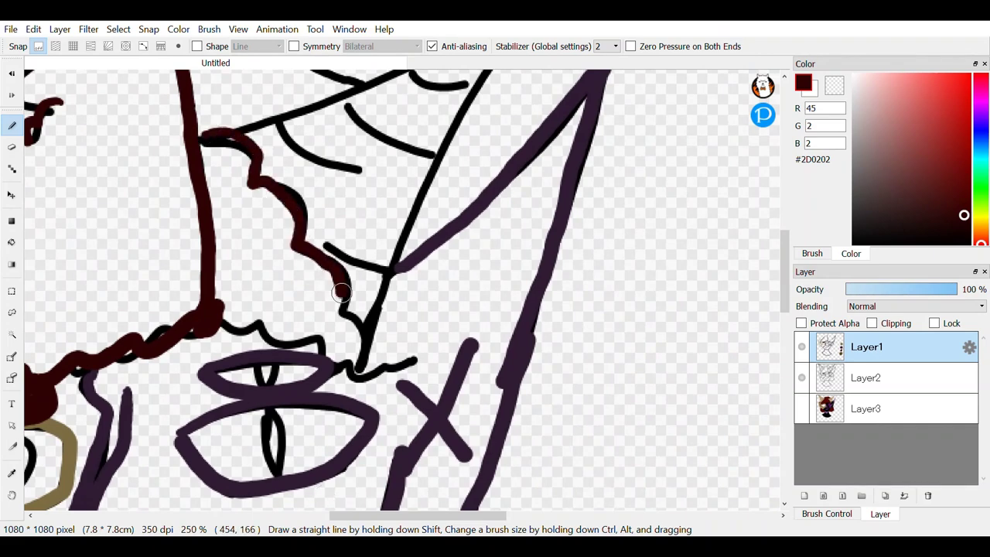
scroll(403, 365, "up", 3)
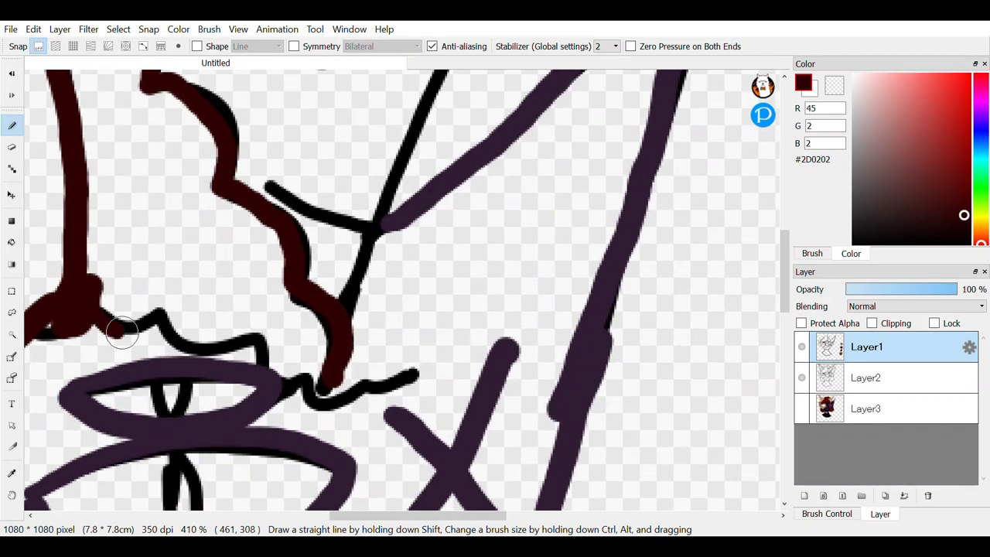
mouse_move(121, 333)
left_mouse_down()
mouse_move(170, 323)
mouse_move(262, 343)
mouse_move(285, 379)
mouse_move(334, 392)
mouse_move(449, 353)
left_mouse_up()
scroll(449, 354, "down", 5)
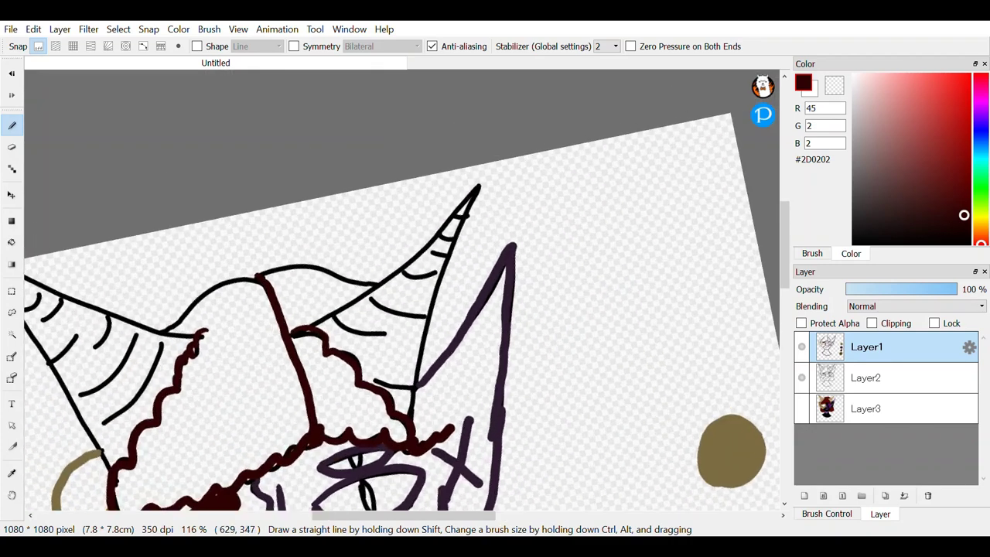
Step: Trace the top outline of the hair between the two horns in dark red, on both sides of the parting
scroll(372, 264, "up", 5)
mouse_move(154, 249)
left_mouse_down()
mouse_move(301, 238)
mouse_move(523, 293)
left_mouse_up()
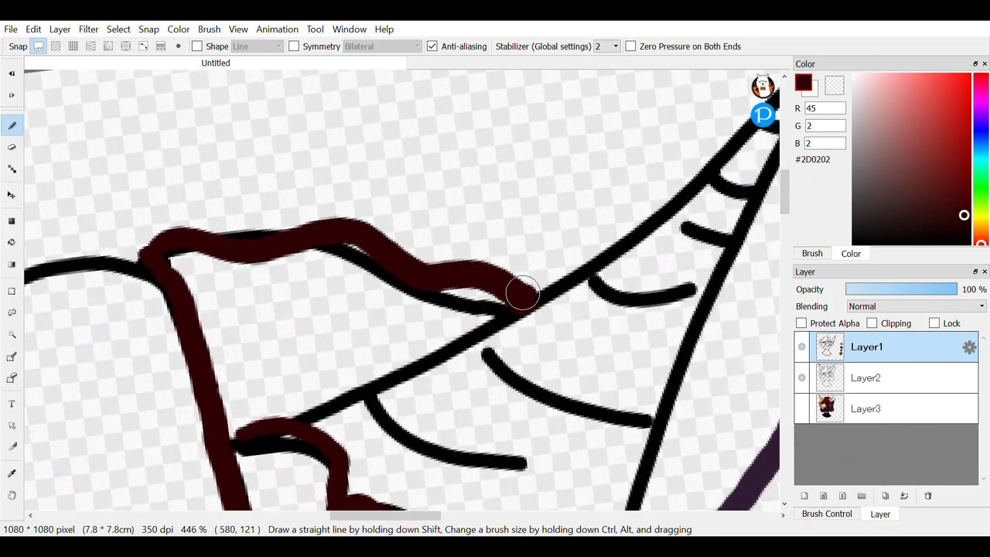
scroll(522, 293, "down", 4)
scroll(410, 240, "up", 5)
mouse_move(230, 369)
left_mouse_down()
mouse_move(377, 314)
mouse_move(588, 295)
mouse_move(711, 316)
left_mouse_up()
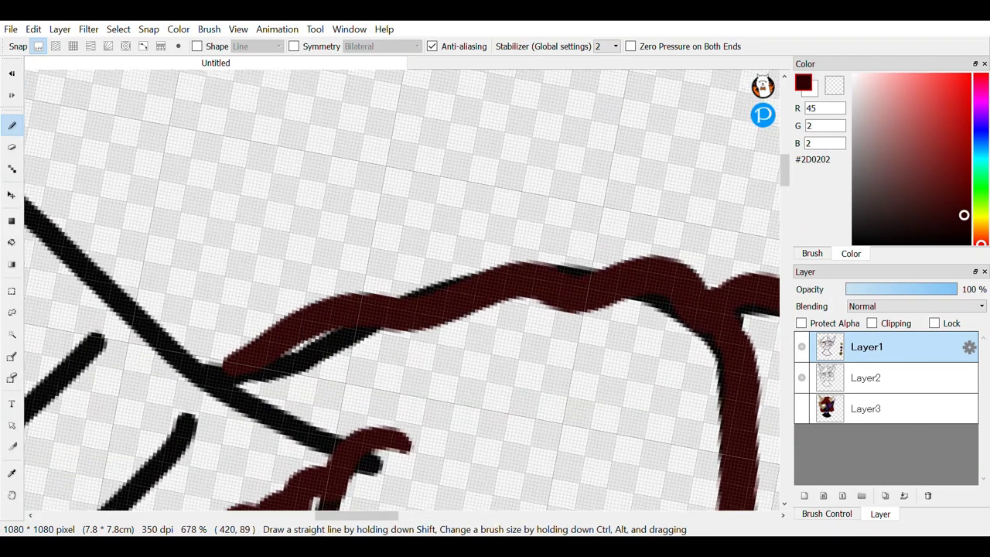
Step: Trace the outlines of the two lower hair puffs on either side of the neck in dark red
scroll(542, 294, "down", 5)
scroll(306, 152, "up", 4)
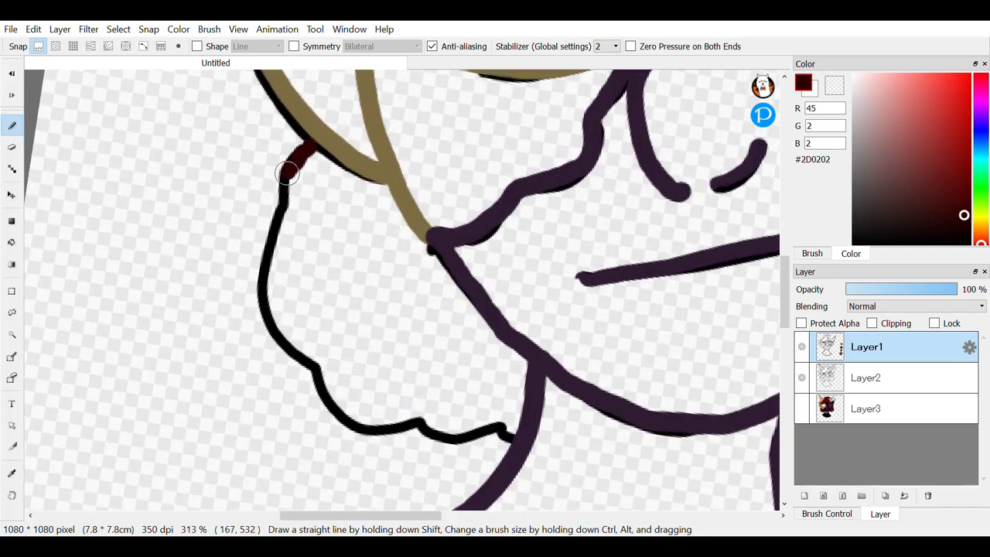
mouse_move(286, 172)
left_mouse_down()
mouse_move(265, 280)
mouse_move(279, 341)
mouse_move(357, 424)
mouse_move(434, 422)
left_mouse_up()
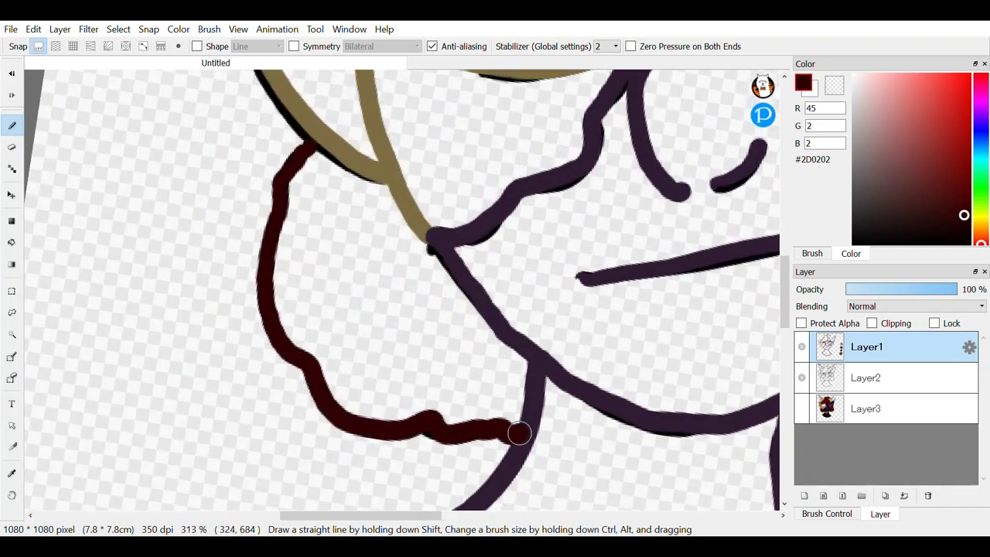
scroll(427, 331, "down", 3)
scroll(479, 433, "up", 3)
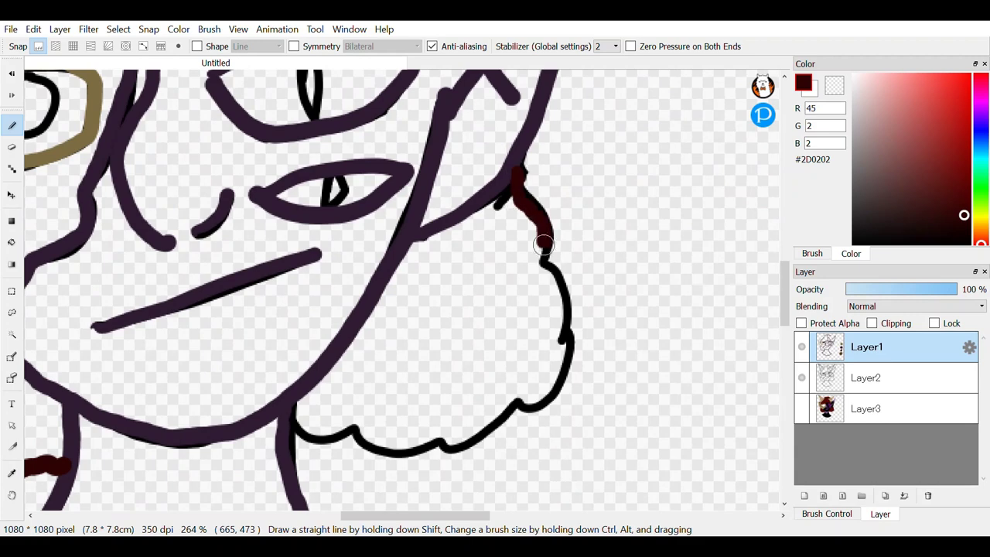
mouse_move(562, 339)
left_mouse_down()
mouse_move(566, 369)
mouse_move(476, 437)
mouse_move(371, 447)
mouse_move(334, 438)
left_mouse_up()
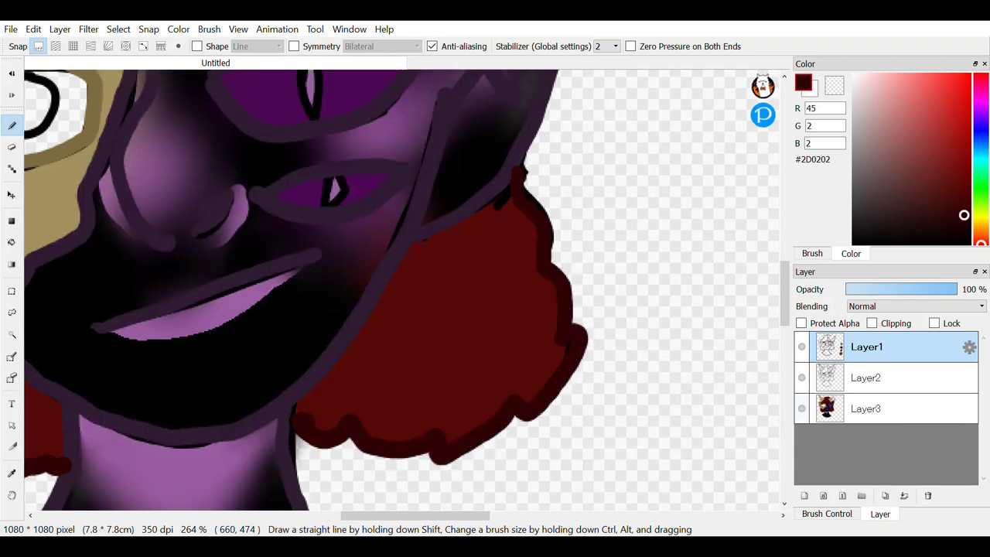
Step: Compare the whole drawing with the Layer2 line art hidden and shown, and hide the Layer3 coloring
scroll(467, 284, "down", 5)
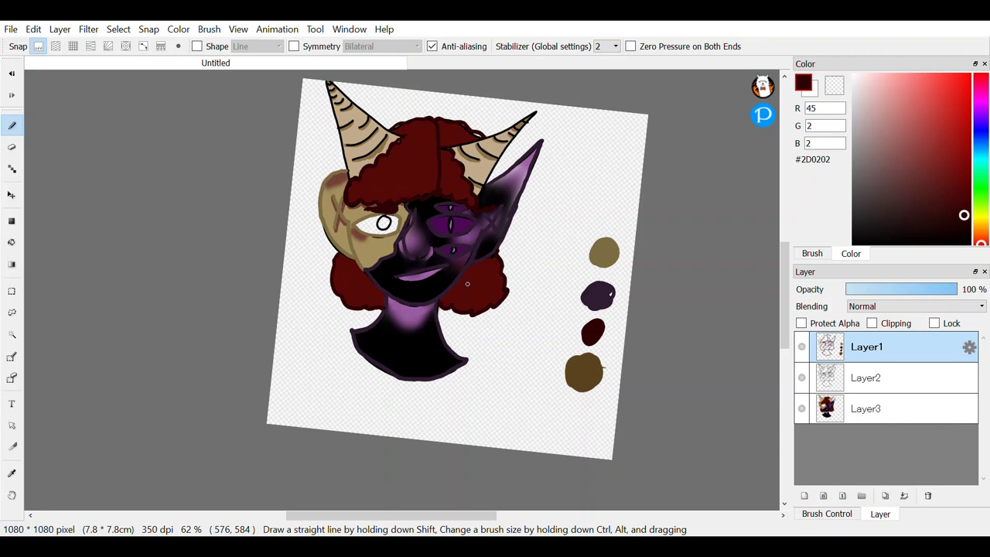
left_click(866, 377)
left_click(802, 377)
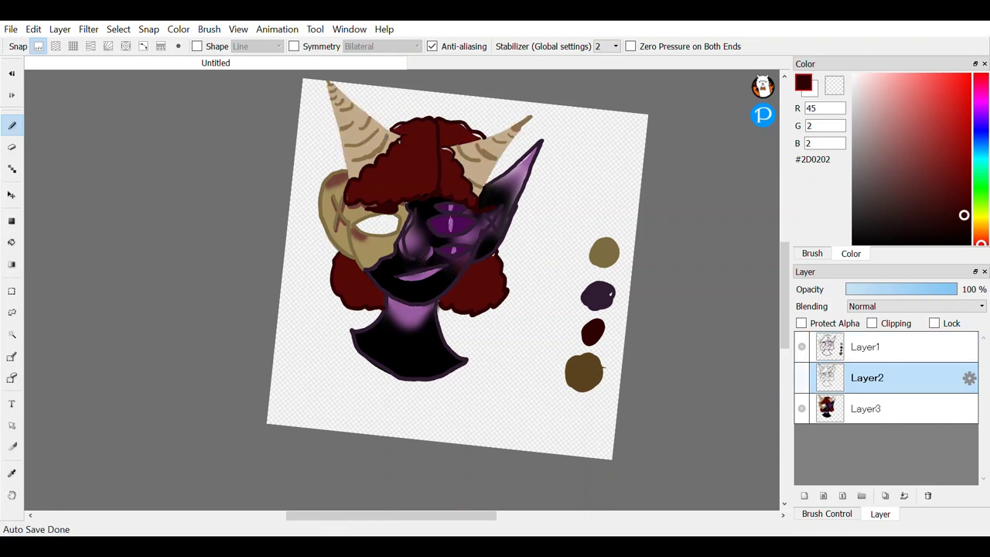
left_click(802, 378)
left_click(802, 408)
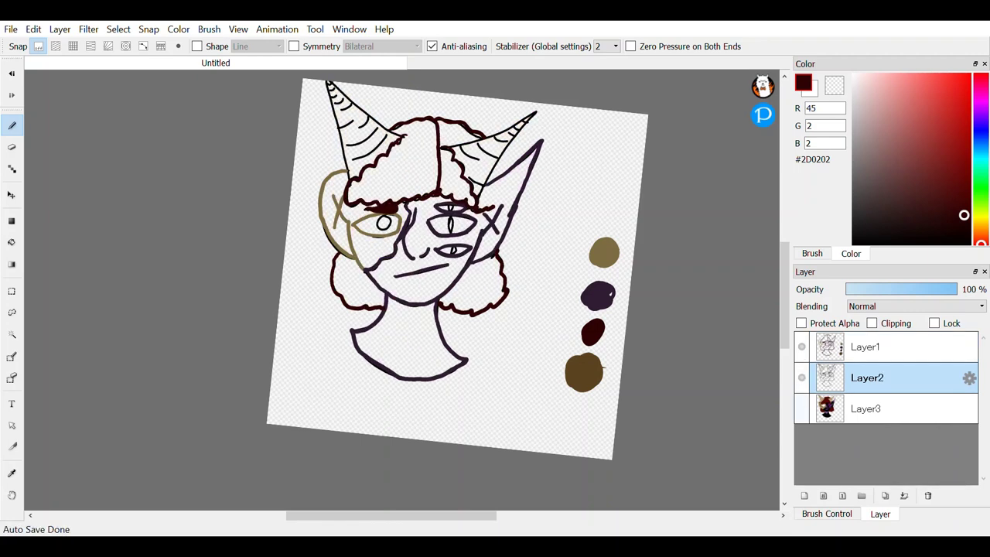
Step: Sample the brown swatch #5A4320 as the brush color
left_click(11, 473)
left_click(574, 380)
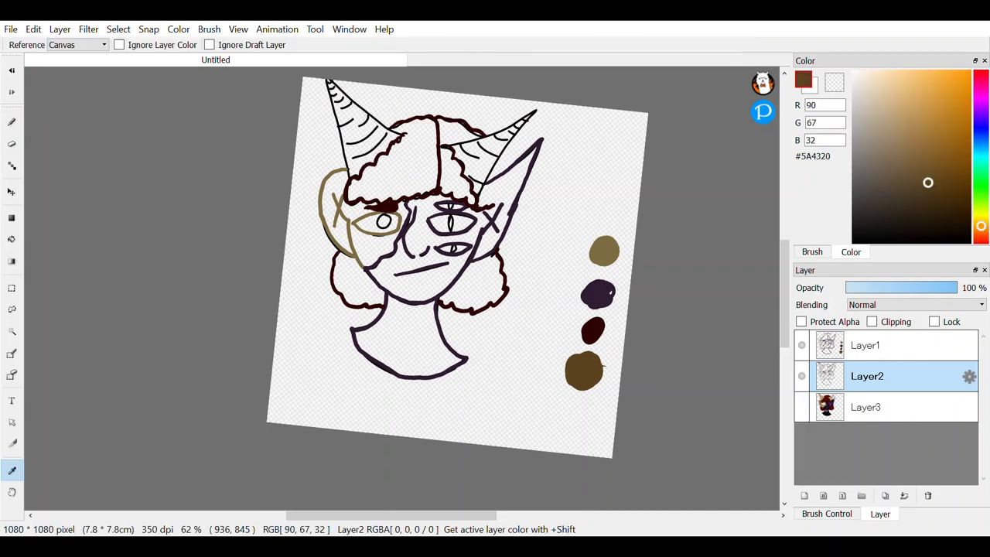
left_click(12, 125)
scroll(494, 309, "up", 3)
scroll(526, 498, "up", 3)
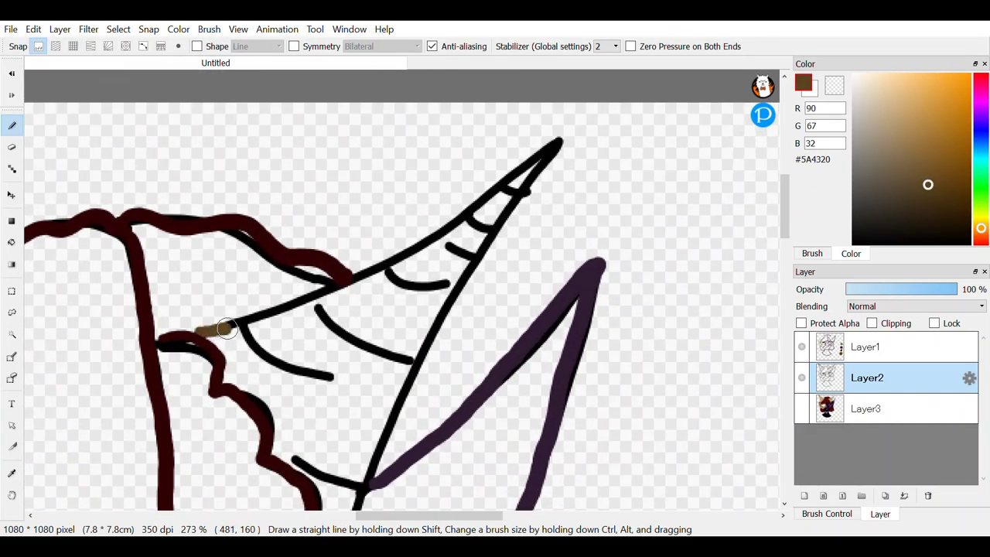
left_click_drag(354, 277, 554, 137)
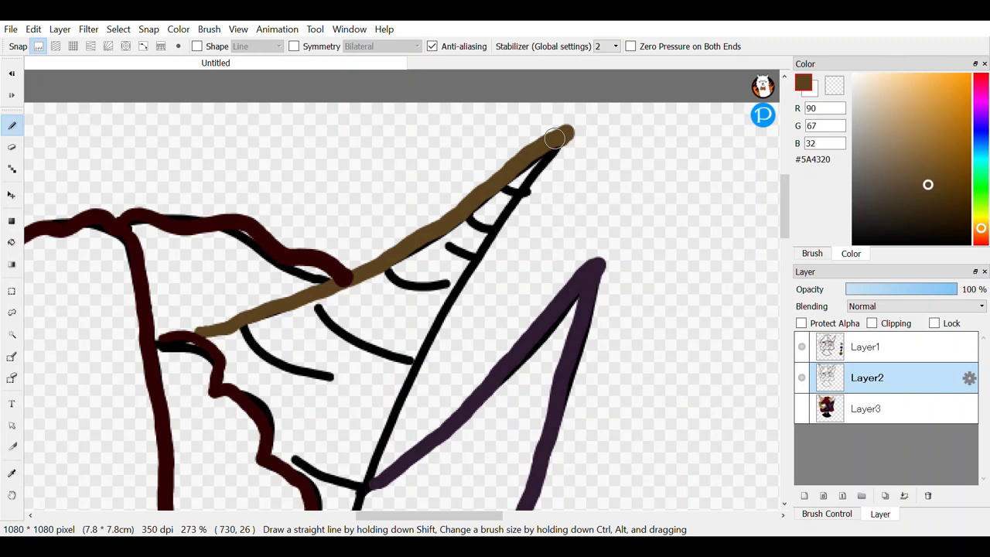
key("ctrl+z")
Step: On Layer1, trace both edges of the right horn and its three lowest ridge lines in brown
left_click(866, 347)
mouse_move(199, 333)
left_mouse_down()
mouse_move(453, 216)
mouse_move(554, 143)
mouse_move(453, 279)
mouse_move(367, 453)
mouse_move(357, 499)
left_mouse_up()
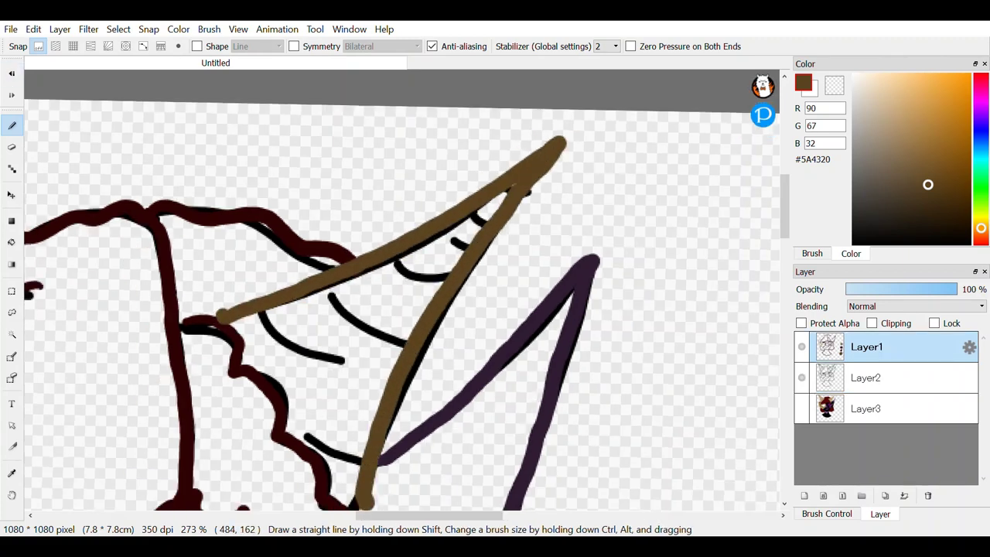
scroll(387, 480, "up", 5)
mouse_move(176, 284)
left_mouse_down()
mouse_move(250, 343)
mouse_move(331, 356)
left_mouse_up()
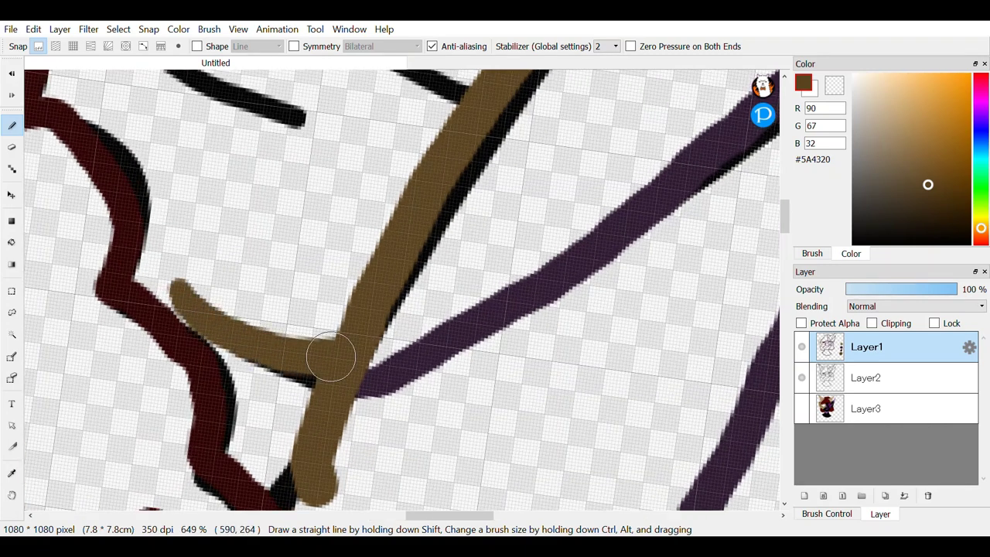
scroll(331, 356, "down", 1)
mouse_move(212, 229)
left_mouse_down()
mouse_move(234, 255)
mouse_move(349, 283)
left_mouse_up()
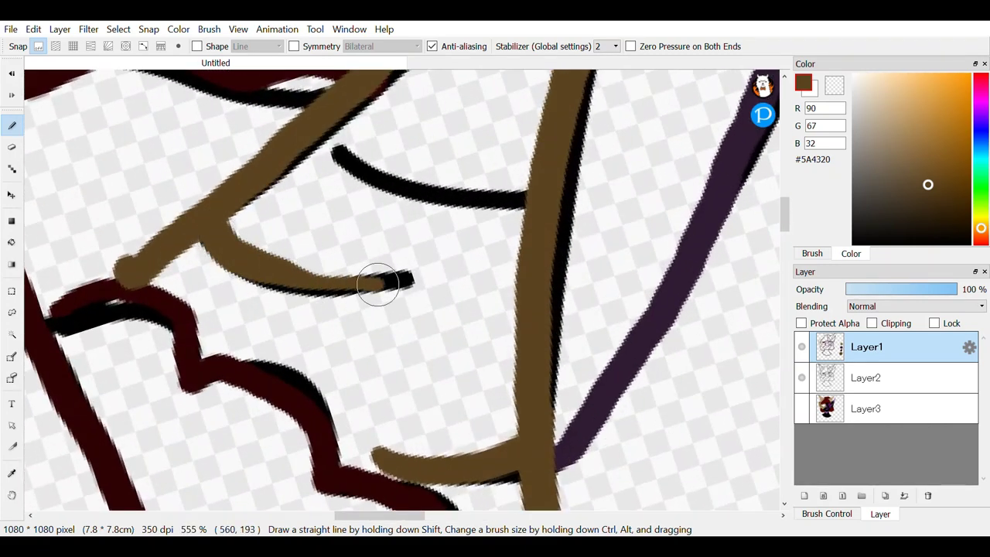
mouse_move(466, 194)
left_mouse_down()
mouse_move(394, 179)
mouse_move(536, 188)
left_mouse_up()
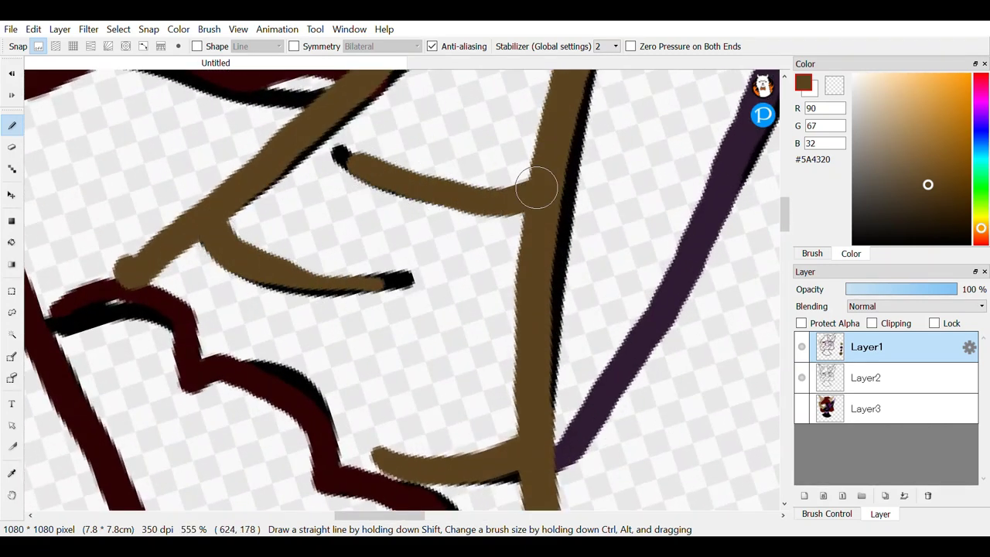
Step: Trace the remaining ridge lines toward the tip of the right horn in brown
scroll(493, 367, "down", 1)
scroll(448, 392, "up", 2)
mouse_move(325, 323)
left_mouse_down()
mouse_move(378, 328)
mouse_move(478, 273)
left_mouse_up()
left_click_drag(473, 186, 414, 194)
left_click_drag(438, 101, 492, 103)
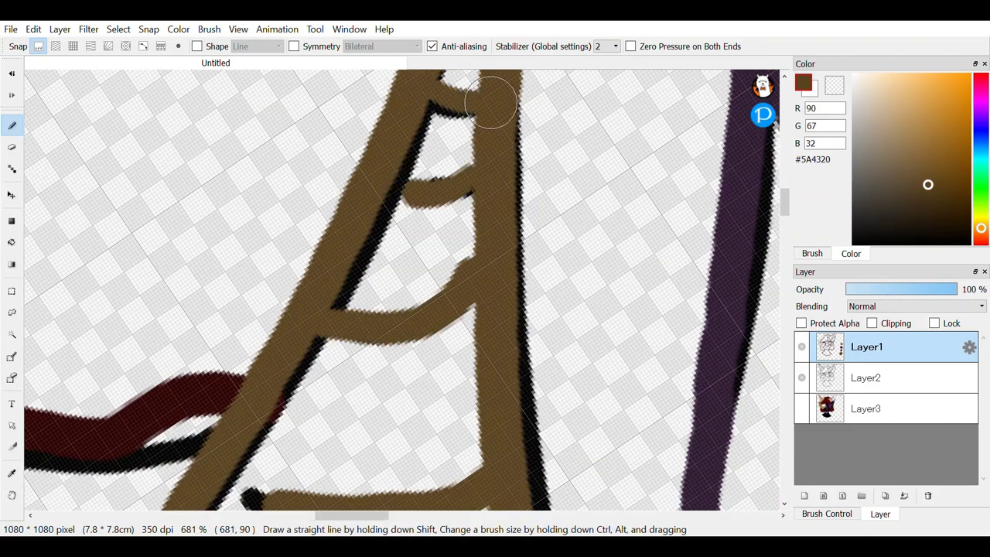
Step: Trace both edges of the left horn from the hair to the tip and down to the ear in brown
scroll(483, 289, "down", 6)
scroll(549, 268, "up", 2)
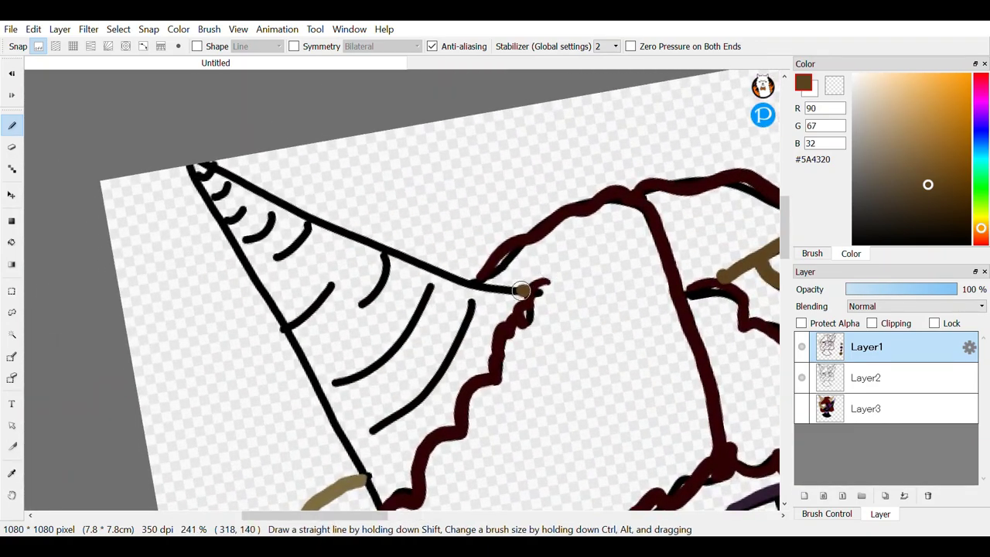
mouse_move(441, 280)
left_mouse_down()
mouse_move(280, 203)
mouse_move(218, 160)
left_mouse_up()
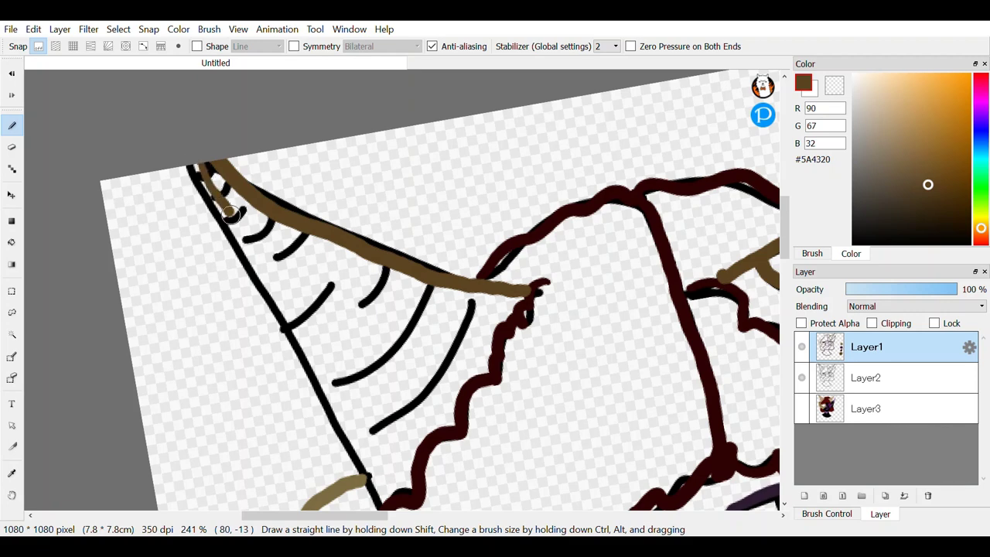
mouse_move(230, 215)
left_mouse_down()
mouse_move(317, 364)
mouse_move(380, 510)
left_mouse_up()
Step: Trace the curved ridge lines inside the left horn in brown, from its base up to the tip
left_click_drag(470, 303, 395, 415)
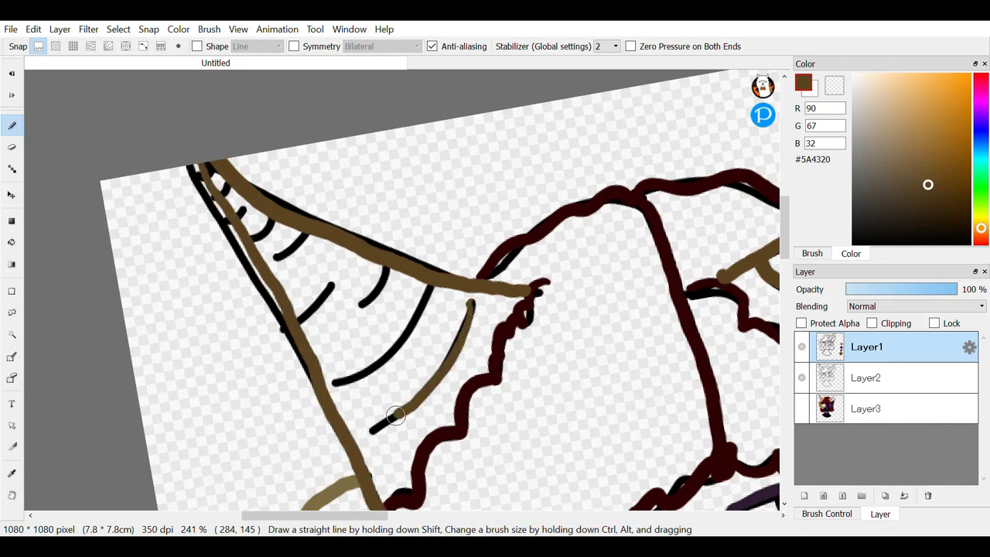
left_click_drag(358, 373, 430, 283)
left_click_drag(280, 322, 333, 286)
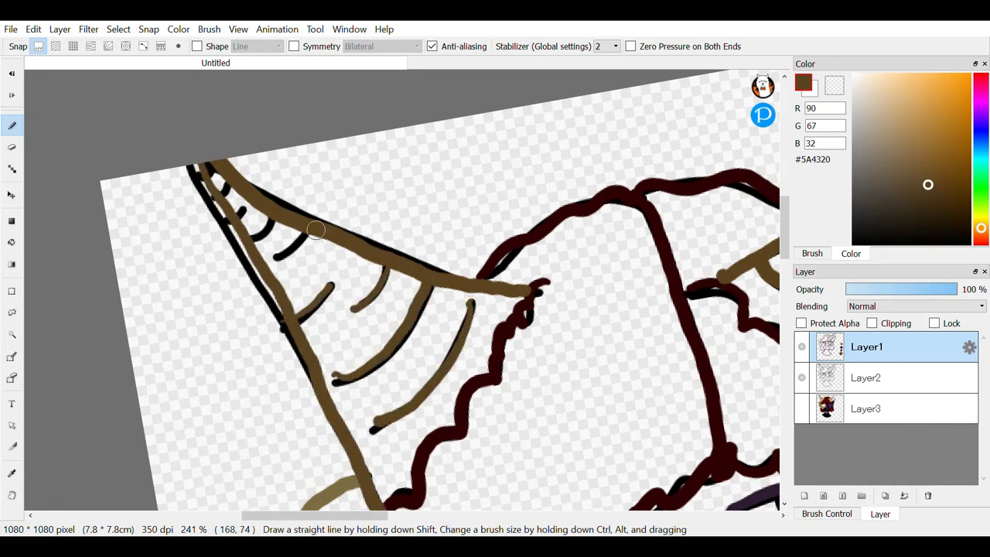
mouse_move(237, 217)
left_mouse_down()
mouse_move(245, 206)
mouse_move(230, 181)
left_mouse_up()
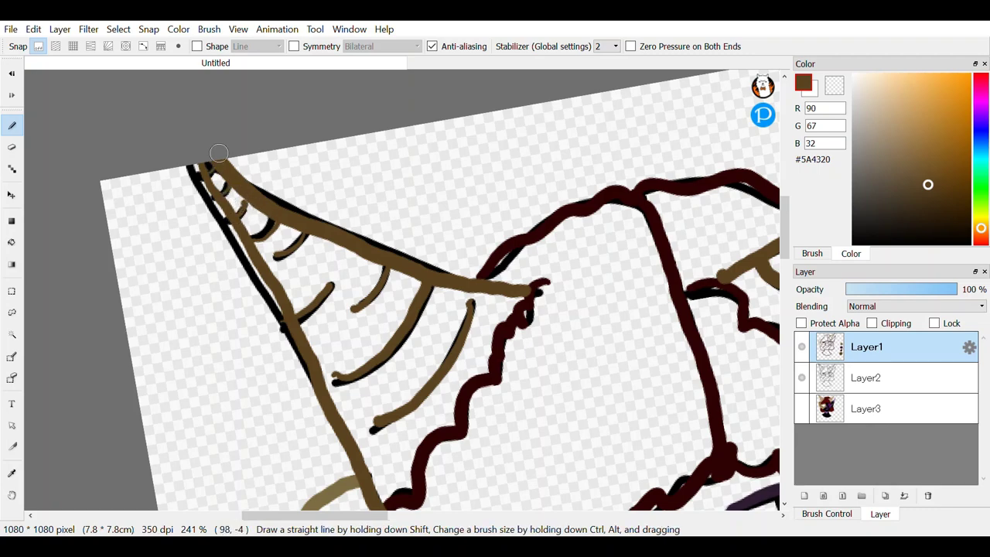
Step: Inspect the recolored line art over the Layer3 coloring with the Layer2 line art hidden and shown
scroll(402, 290, "down", 5)
left_click(889, 409)
left_click(802, 377)
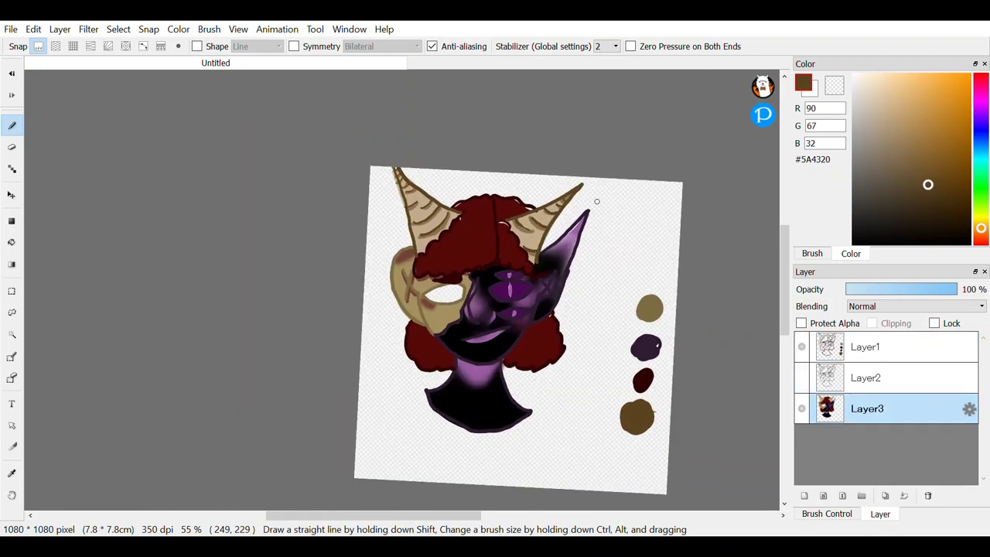
scroll(600, 247, "up", 5)
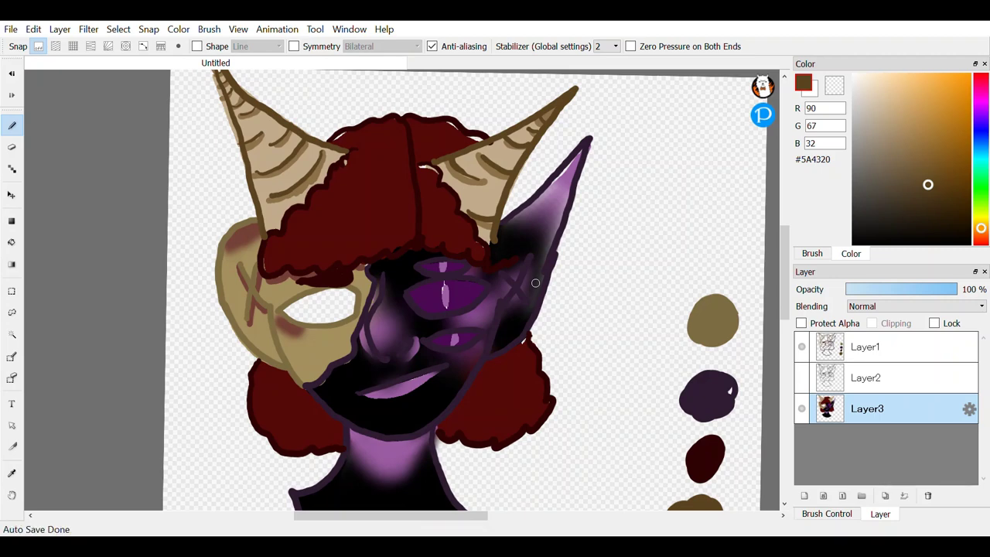
left_click(801, 378)
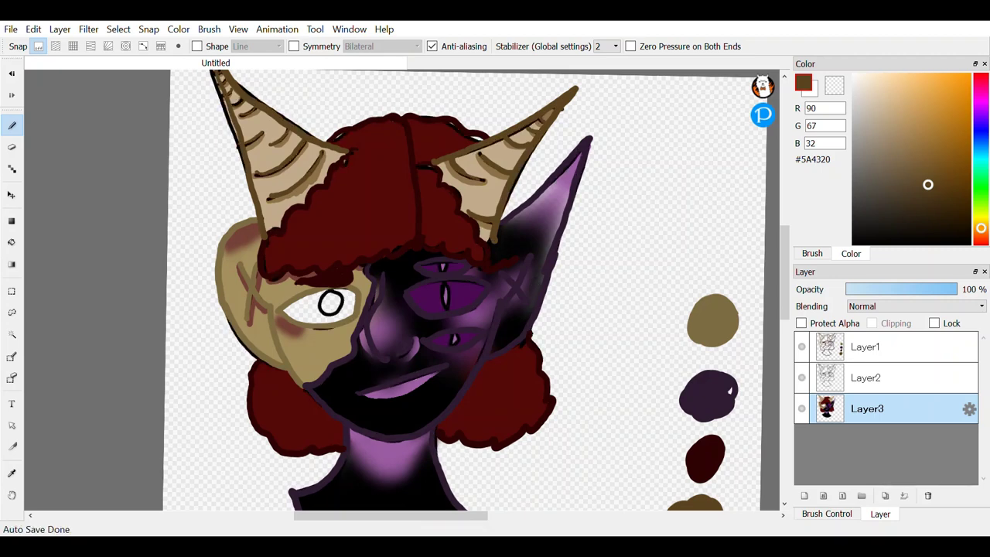
Step: Sample the light purple #985B9F from the neck and paint in the round pupil on Layer1
left_click(383, 463, "alt")
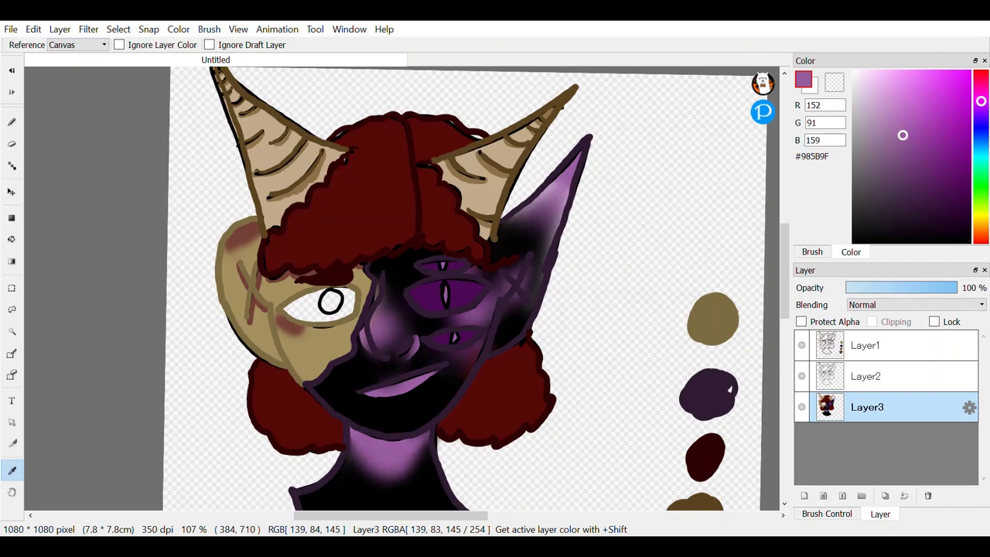
scroll(330, 303, "up", 10)
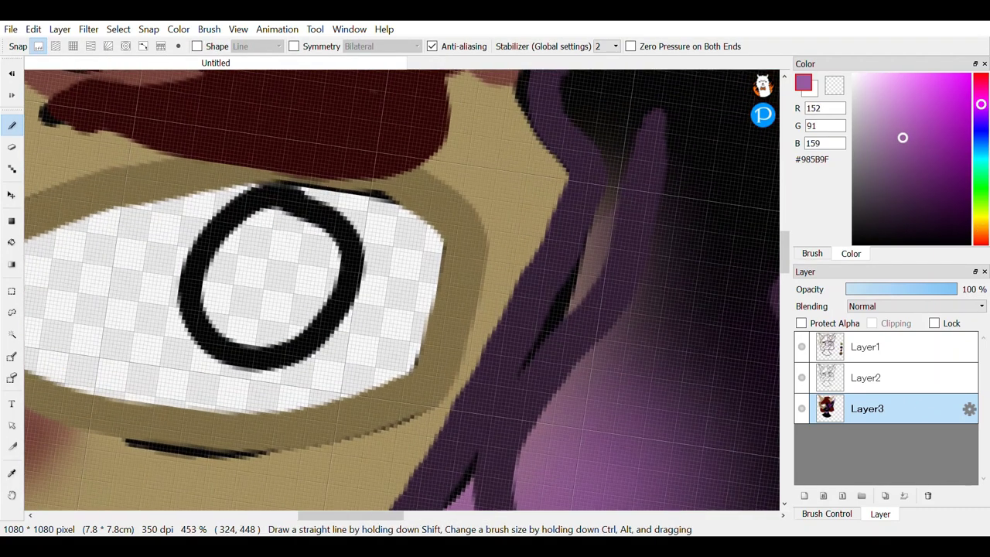
left_click(866, 347)
mouse_move(338, 259)
left_mouse_down()
mouse_move(249, 229)
mouse_move(232, 267)
mouse_move(266, 259)
mouse_move(306, 332)
mouse_move(279, 346)
left_mouse_up()
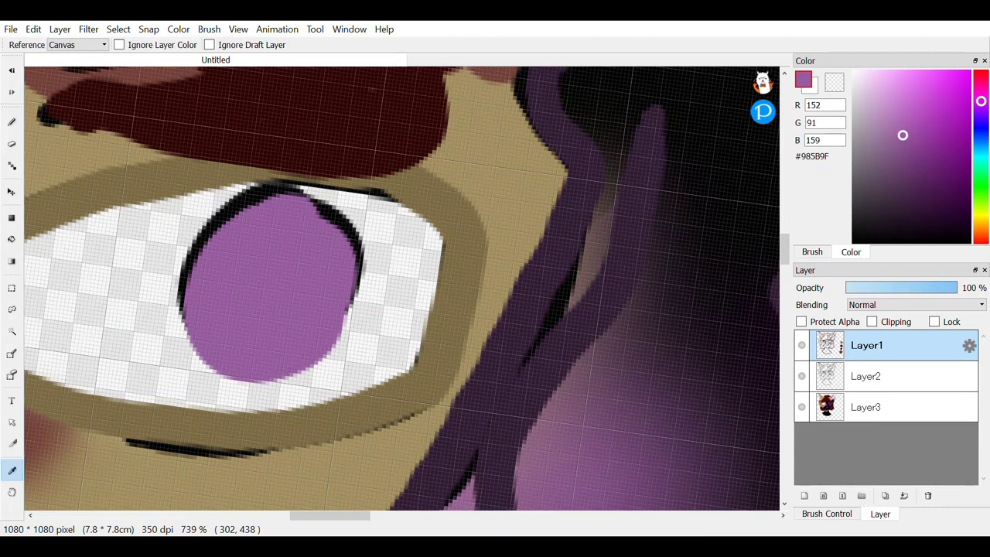
Step: Paint a thick ring in sampled dark purple #231424 around the iris of the tan side's eye
left_click_drag(656, 391, 725, 404, "alt")
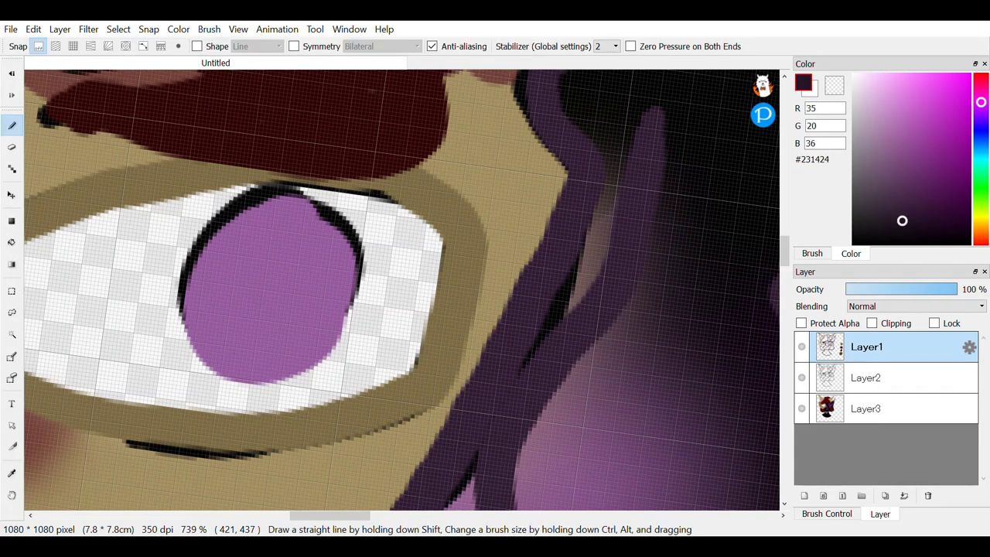
mouse_move(247, 197)
left_mouse_down()
mouse_move(212, 224)
mouse_move(185, 283)
mouse_move(240, 360)
mouse_move(308, 355)
mouse_move(356, 253)
mouse_move(309, 204)
mouse_move(188, 240)
left_mouse_up()
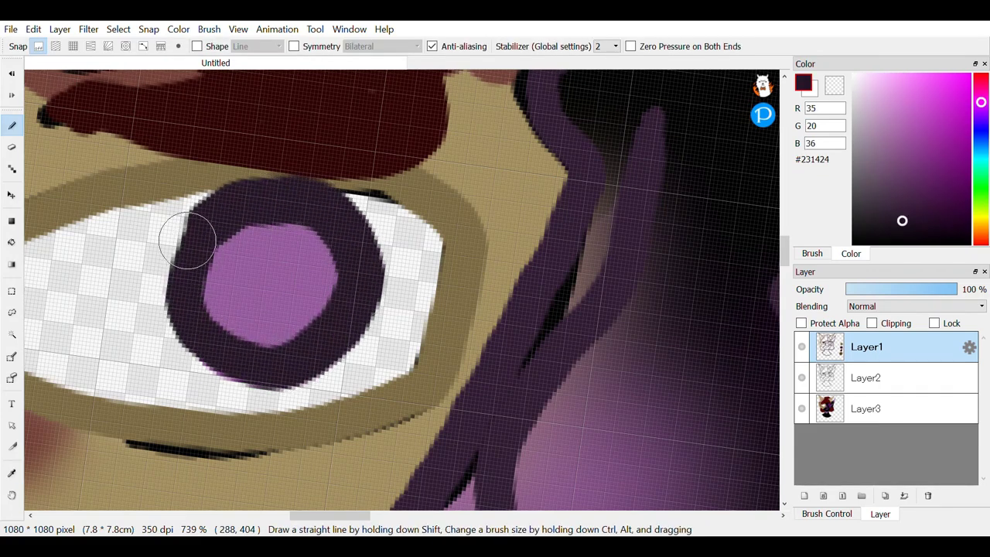
Step: Shade the upper edge and inner corner of the eye white and iris with pale lavender #DBD5FF using the 6.2 Pencil
left_click(981, 126)
left_click_drag(866, 90, 871, 74)
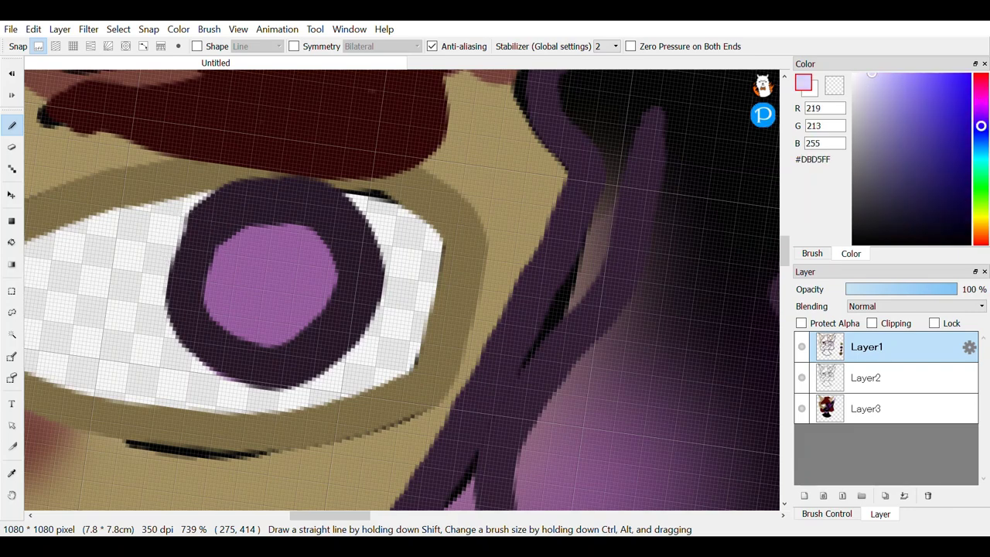
scroll(402, 290, "down", 1)
mouse_move(184, 319)
left_mouse_down()
mouse_move(139, 315)
mouse_move(113, 330)
mouse_move(289, 238)
mouse_move(361, 216)
mouse_move(518, 214)
left_mouse_up()
key("ctrl+z")
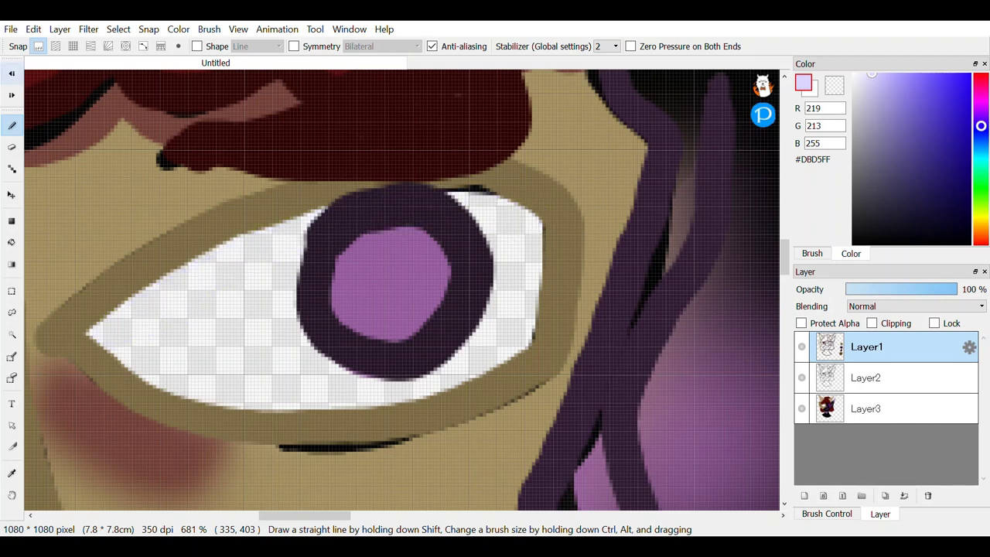
left_click(812, 254)
left_click(851, 158)
left_click(866, 143)
mouse_move(143, 303)
left_mouse_down()
mouse_move(123, 327)
mouse_move(121, 316)
mouse_move(124, 327)
mouse_move(297, 227)
mouse_move(443, 211)
mouse_move(371, 200)
mouse_move(424, 200)
mouse_move(535, 222)
left_mouse_up()
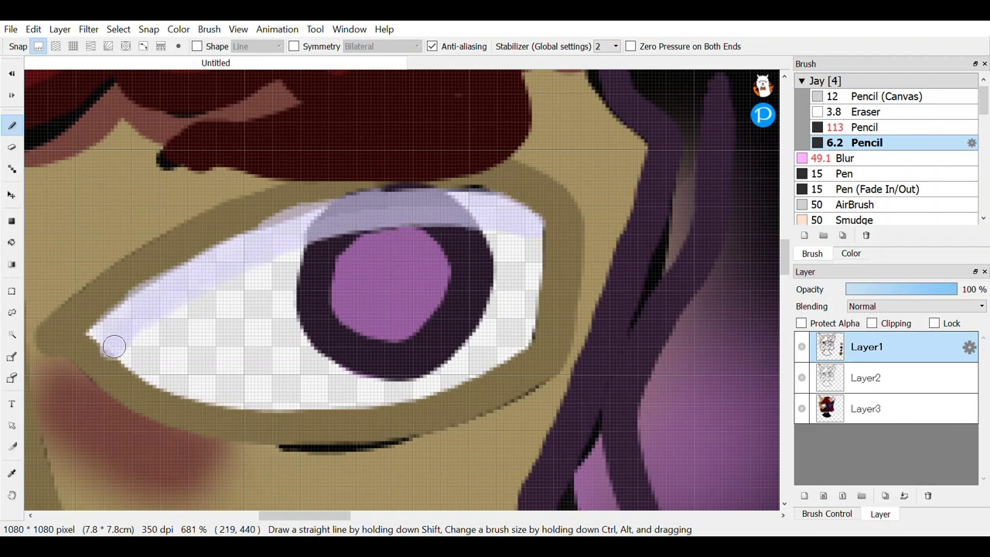
left_click_drag(114, 346, 91, 335)
Step: Paint a white #FFFFFF highlight on the iris of the tan side's eye with the 15 Pen
left_click(850, 253)
right_click(265, 339)
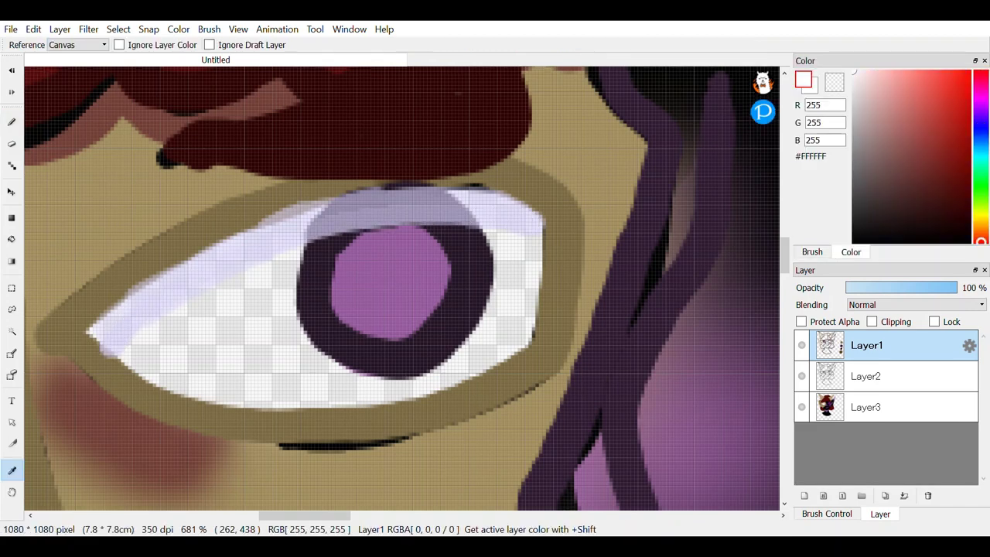
key("b")
left_click(812, 253)
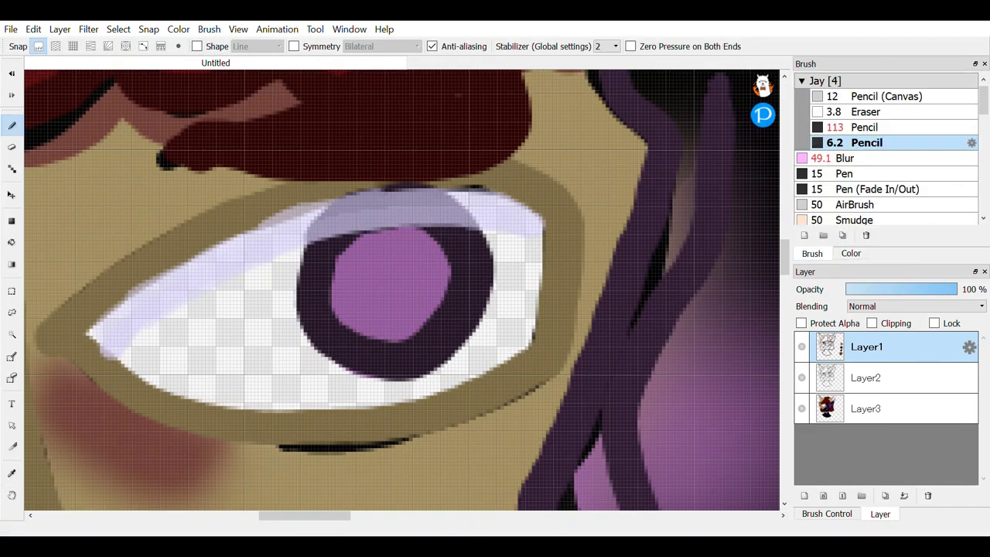
left_click(845, 174)
mouse_move(309, 300)
left_mouse_down()
mouse_move(314, 290)
mouse_move(343, 304)
mouse_move(323, 312)
mouse_move(323, 293)
left_mouse_up()
Step: Add small white highlights beside the pupils of the three purple eyes on the dark side of the face
scroll(430, 248, "down", 5)
scroll(524, 292, "up", 5)
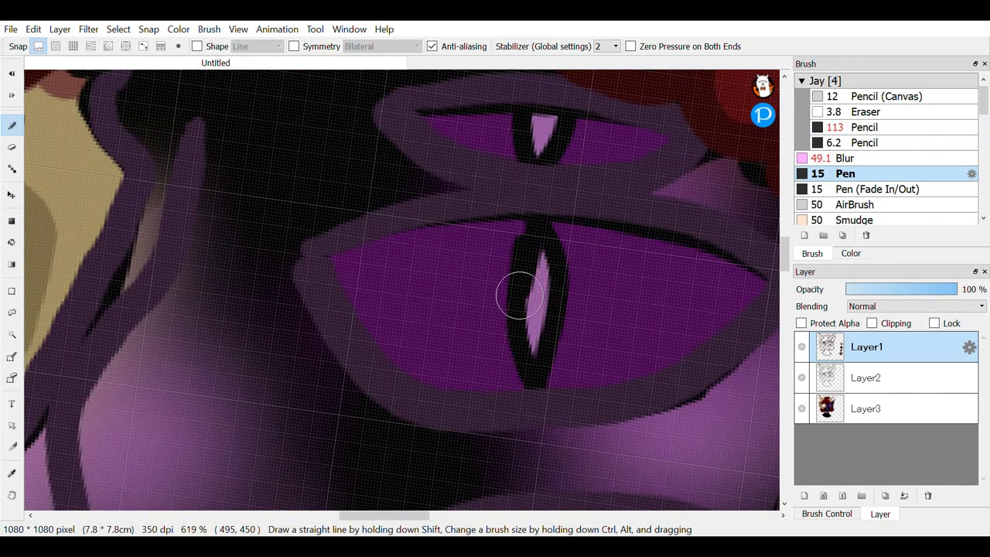
left_click_drag(524, 292, 483, 303)
left_click(511, 133)
scroll(511, 133, "down", 5)
scroll(490, 303, "up", 9)
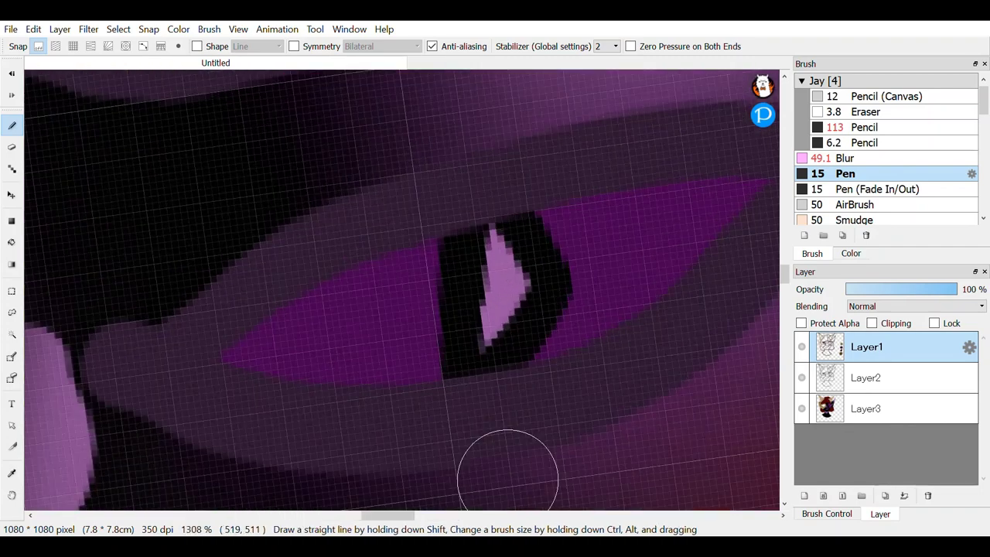
left_click(435, 310)
Step: Delete Layer2, which holds the black sketch lines
scroll(592, 270, "down", 10)
scroll(592, 271, "down", 4)
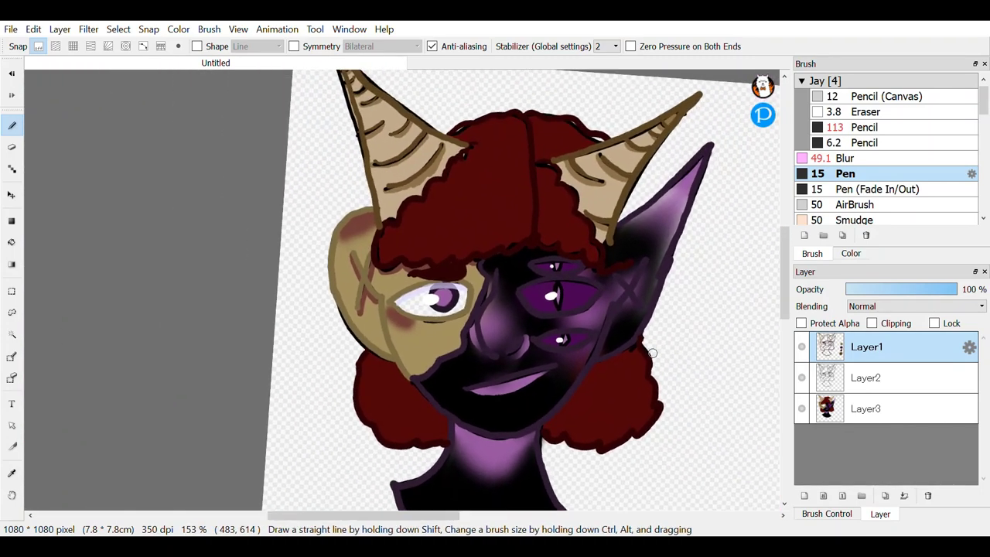
left_click(866, 377)
left_click(802, 377)
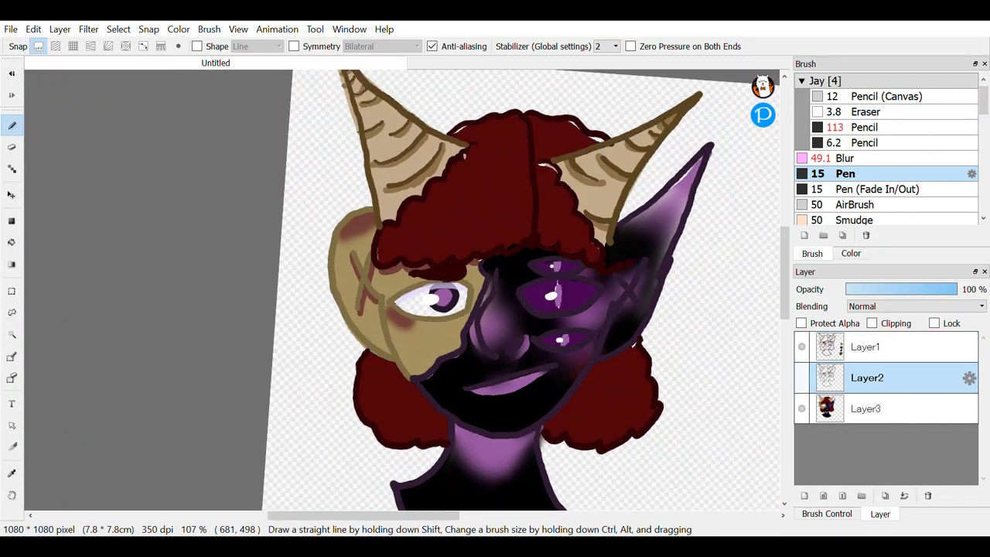
left_click(928, 496)
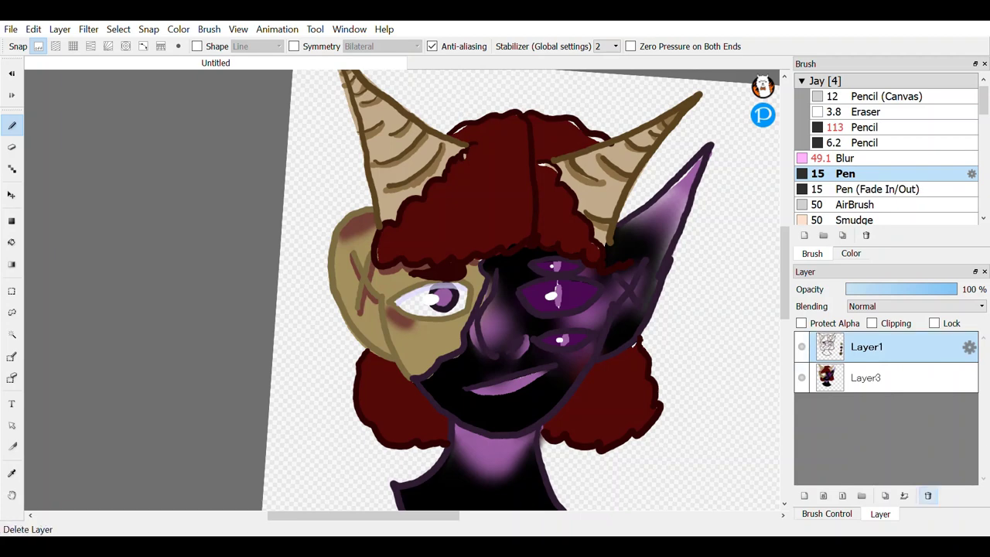
Step: Create a layer folder and move Layer1 and Layer3 into it, with Layer1 above Layer3
left_click(861, 496)
left_click_drag(866, 377, 866, 348)
left_click_drag(866, 409, 866, 350)
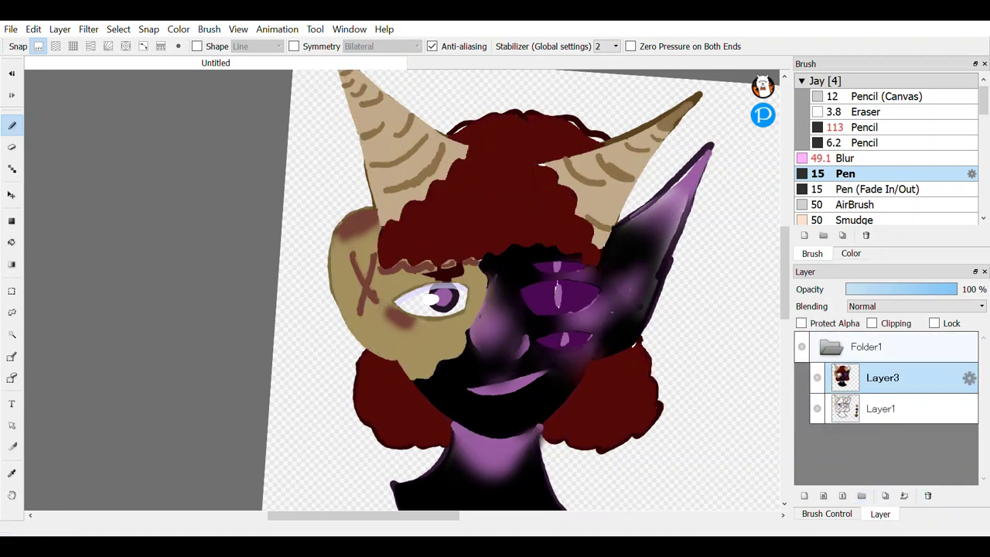
left_click_drag(882, 409, 882, 370)
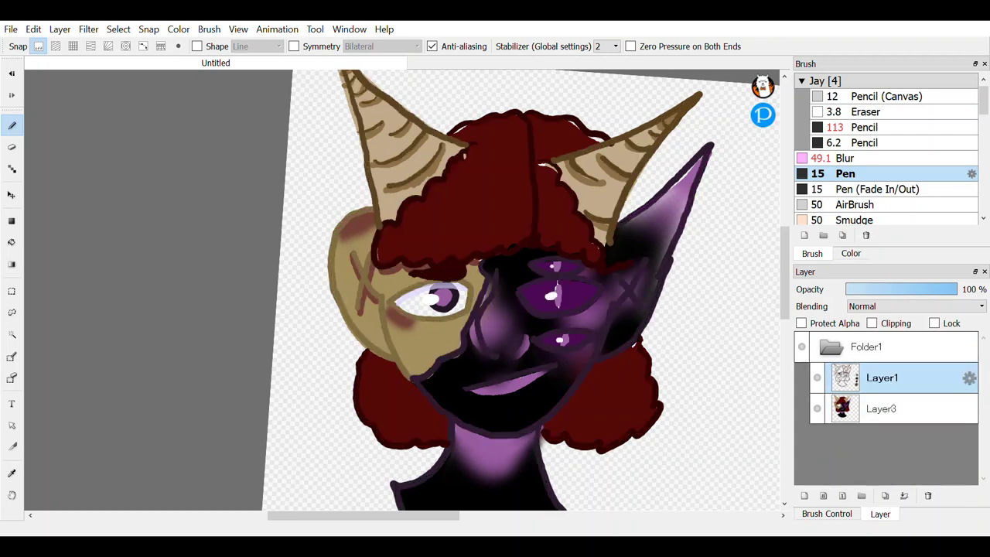
Step: Sample the hair's dark red and fill the gaps along the upper hair outline on Layer3
left_click(464, 199, "alt")
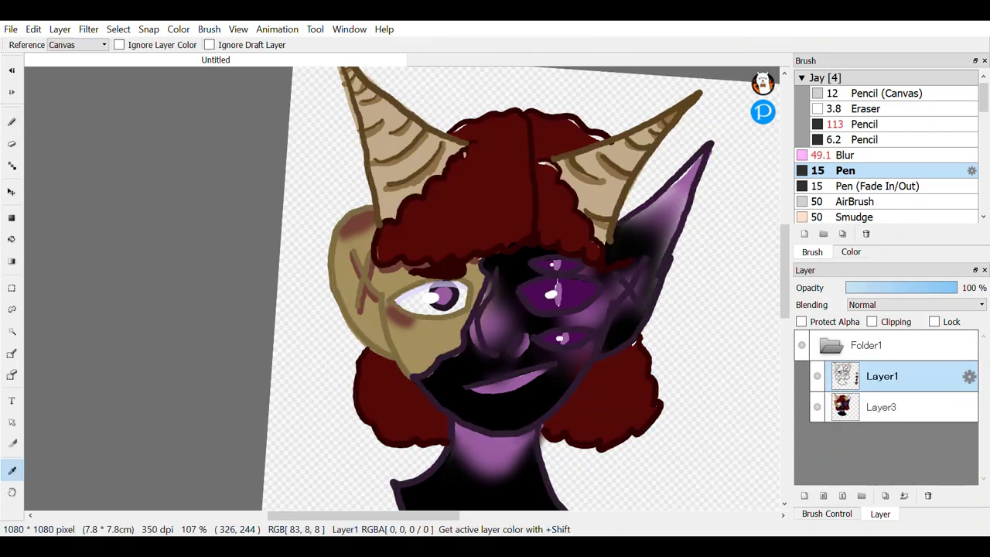
scroll(508, 134, "up", 5)
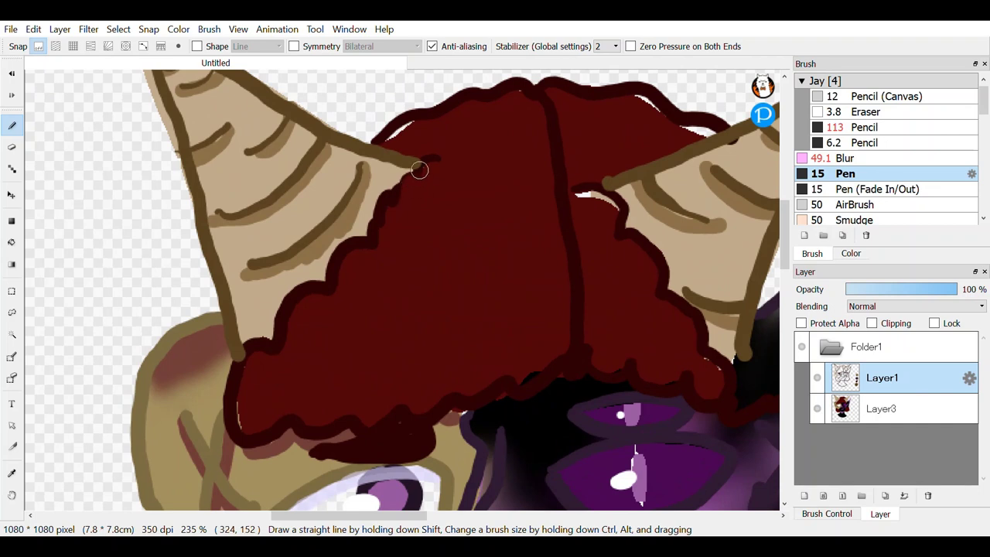
left_click(11, 73)
left_click(881, 408)
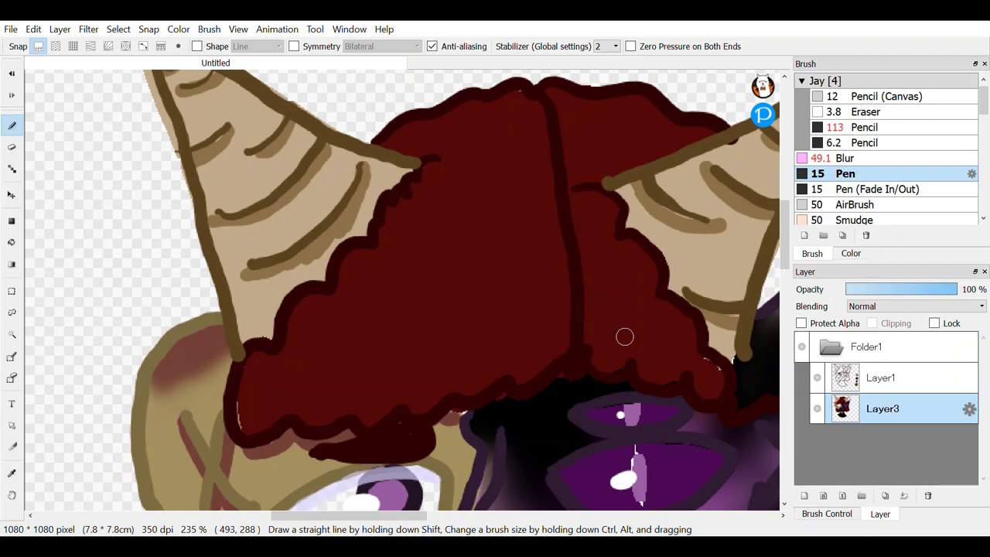
Step: Fill the remaining gaps in the lower hair beneath the pointed ear, beside the neck and along the tan jaw
scroll(714, 374, "down", 6)
scroll(548, 305, "up", 9)
left_click_drag(547, 305, 578, 296)
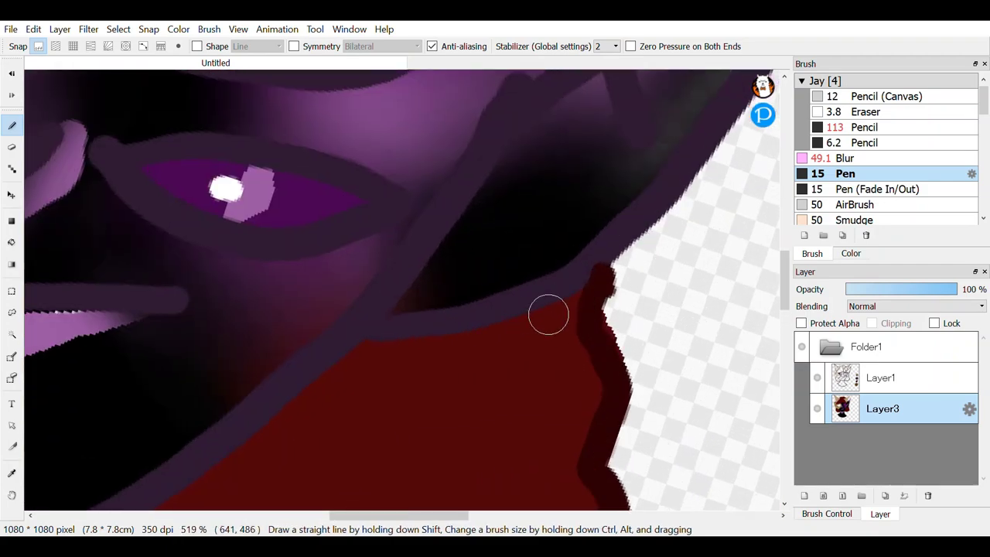
scroll(598, 224, "down", 7)
scroll(597, 224, "up", 8)
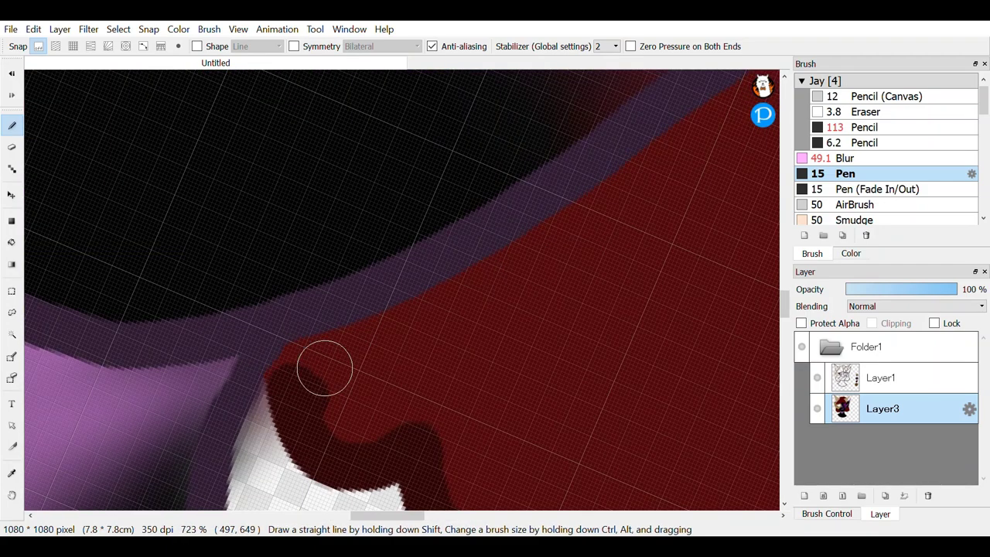
scroll(479, 352, "down", 5)
scroll(479, 352, "down", 3)
scroll(227, 239, "up", 7)
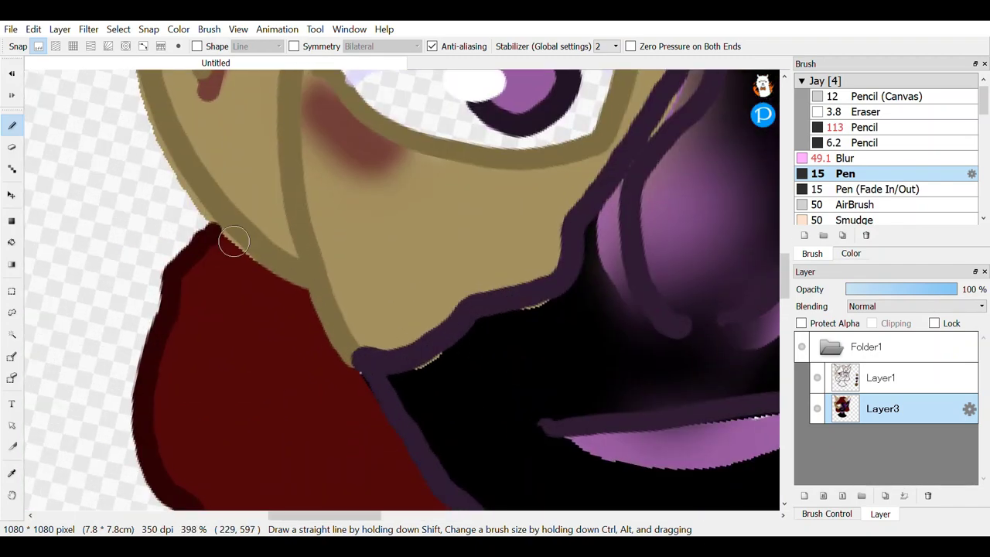
Step: Cover the leftover gaps along the tan and black face border, the mouth and the nose bridge with black
scroll(418, 286, "down", 6)
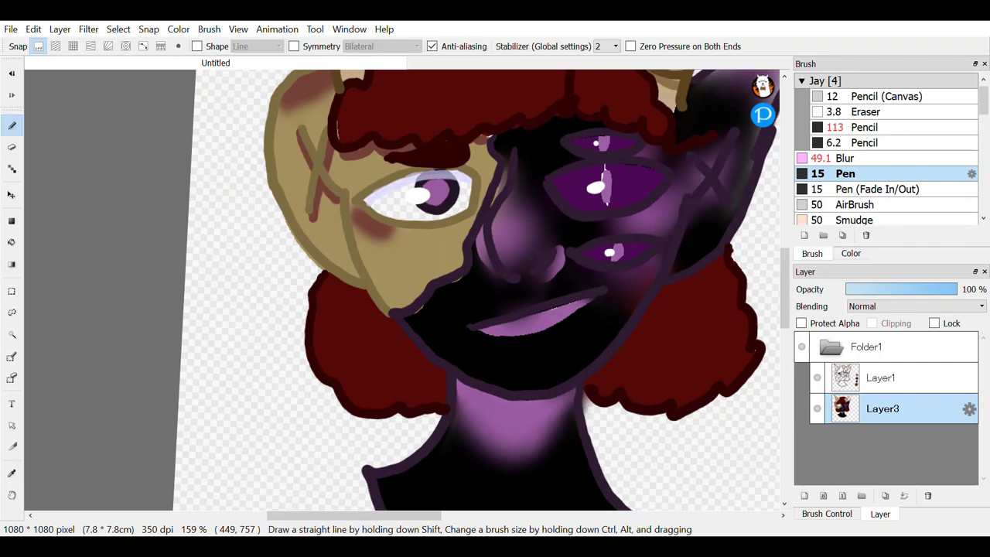
scroll(507, 282, "up", 6)
scroll(506, 360, "down", 4)
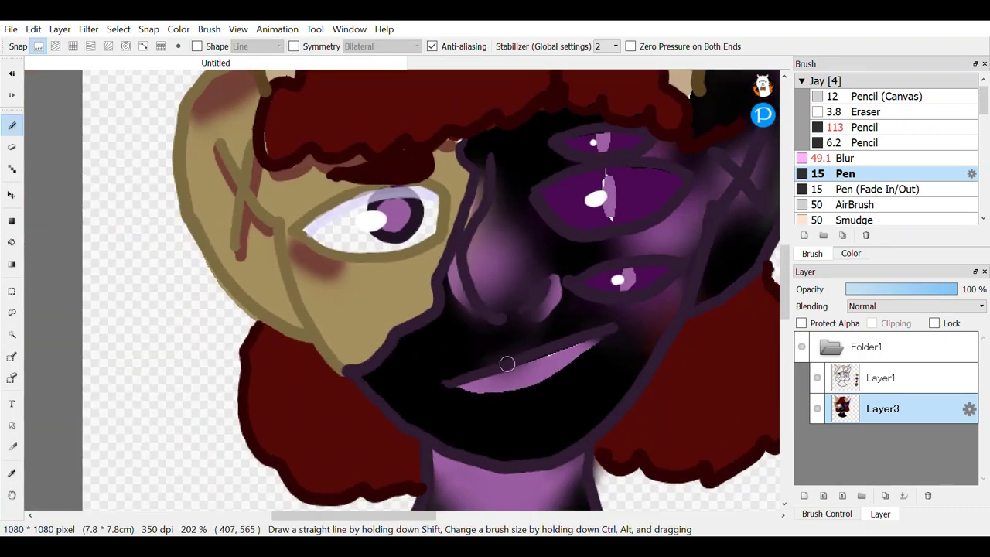
scroll(510, 439, "up", 2)
scroll(342, 343, "up", 5)
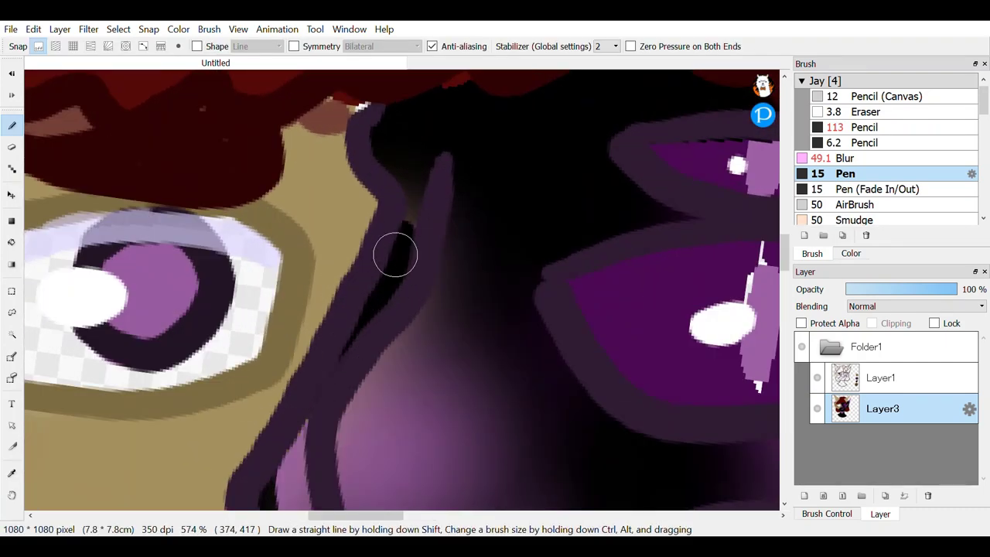
Step: Paint black along both inner edges of the pointed ear's outline to close the gaps
scroll(448, 126, "down", 4)
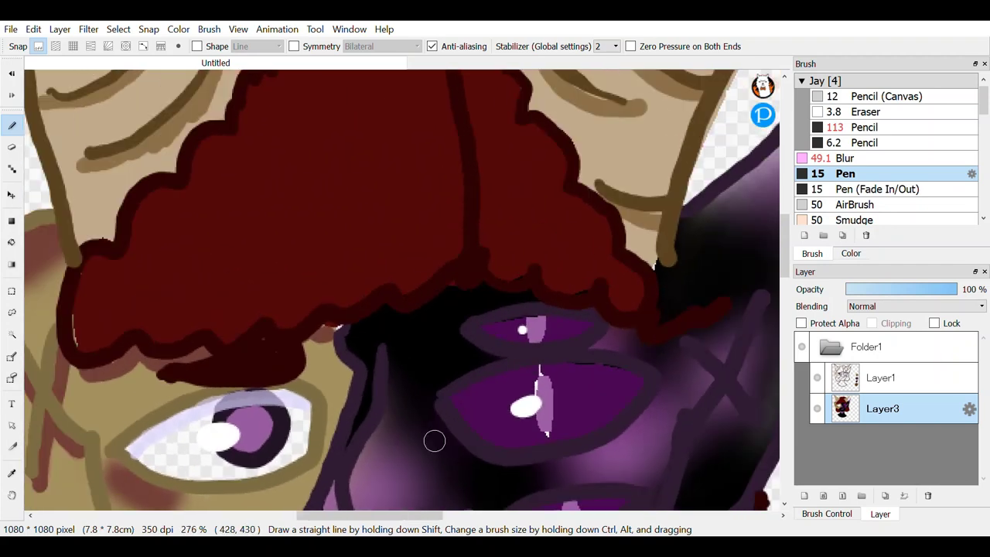
scroll(438, 308, "down", 3)
scroll(619, 162, "up", 5)
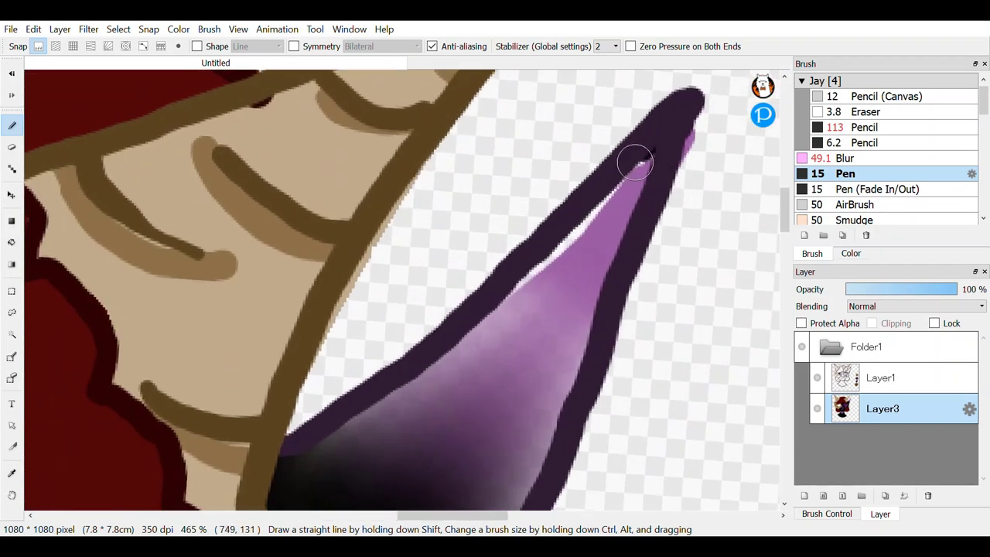
mouse_move(598, 202)
left_mouse_down()
mouse_move(430, 363)
mouse_move(307, 435)
left_mouse_up()
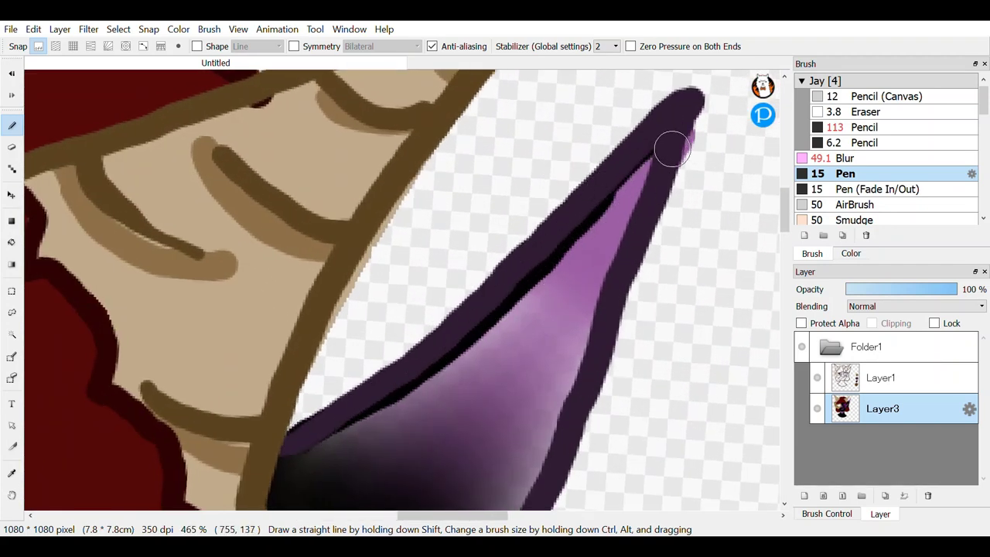
mouse_move(670, 146)
left_mouse_down()
mouse_move(537, 482)
mouse_move(513, 506)
left_mouse_up()
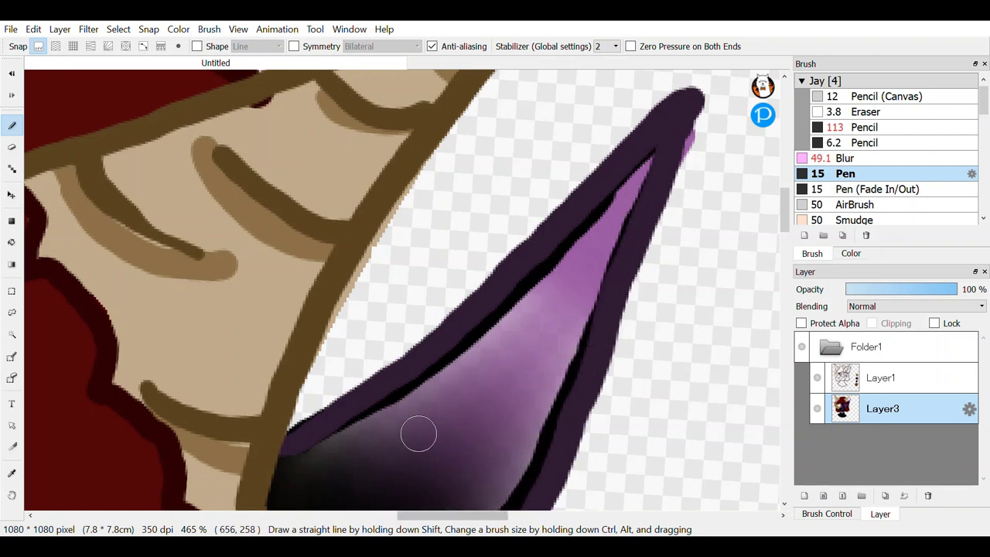
Step: Scribble black across the ear's interior and blend it into the purple with the 49.1 Blur brush
mouse_move(418, 435)
left_mouse_down()
mouse_move(480, 402)
mouse_move(399, 437)
left_mouse_up()
left_click(846, 159)
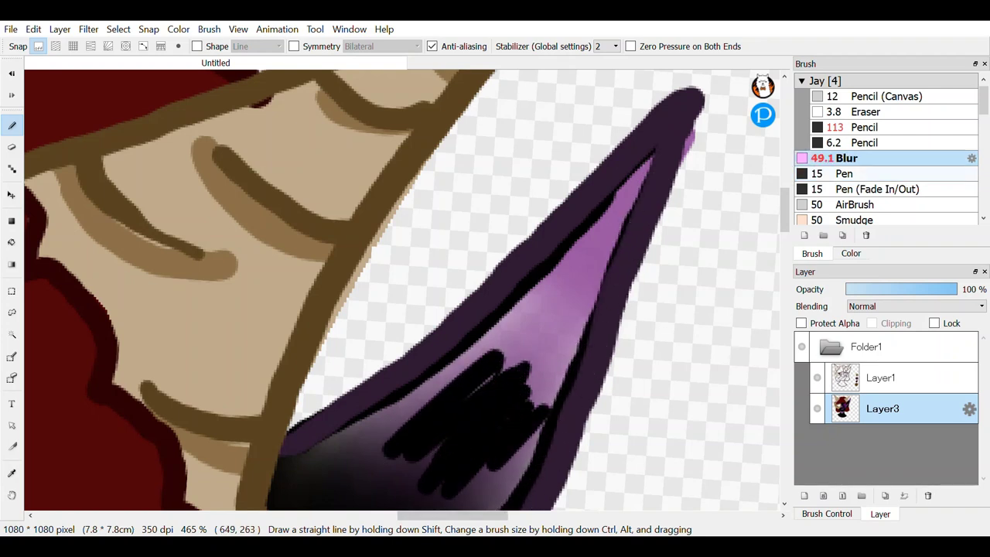
mouse_move(517, 361)
left_mouse_down()
mouse_move(479, 423)
mouse_move(514, 377)
mouse_move(427, 444)
mouse_move(397, 434)
mouse_move(517, 407)
mouse_move(480, 504)
mouse_move(498, 412)
mouse_move(653, 151)
mouse_move(483, 438)
mouse_move(431, 475)
left_mouse_up()
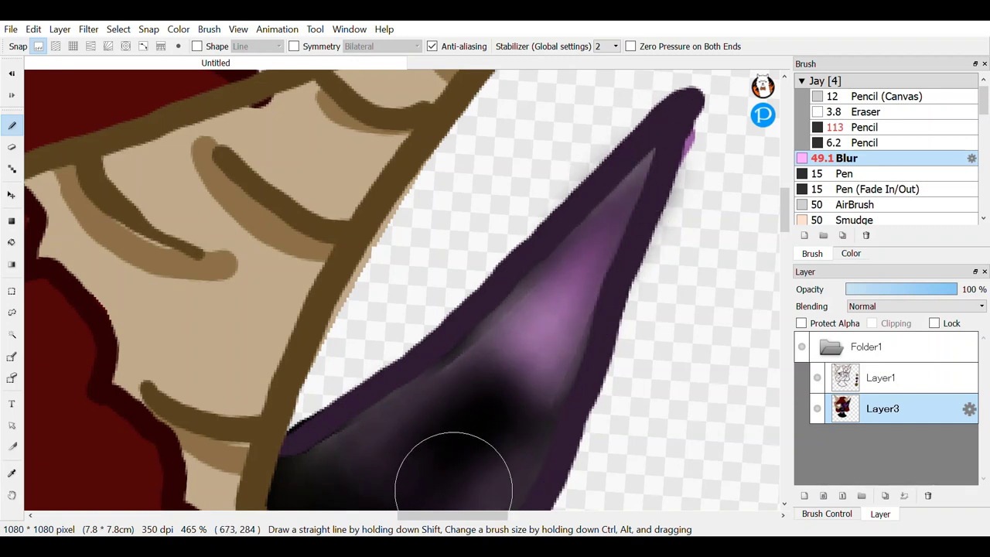
Step: Erase the stray color outside the pointed ear and the neighbouring horn's edge with the 30 Eraser
key("e")
mouse_move(685, 138)
left_mouse_down()
mouse_move(691, 192)
mouse_move(653, 330)
left_mouse_up()
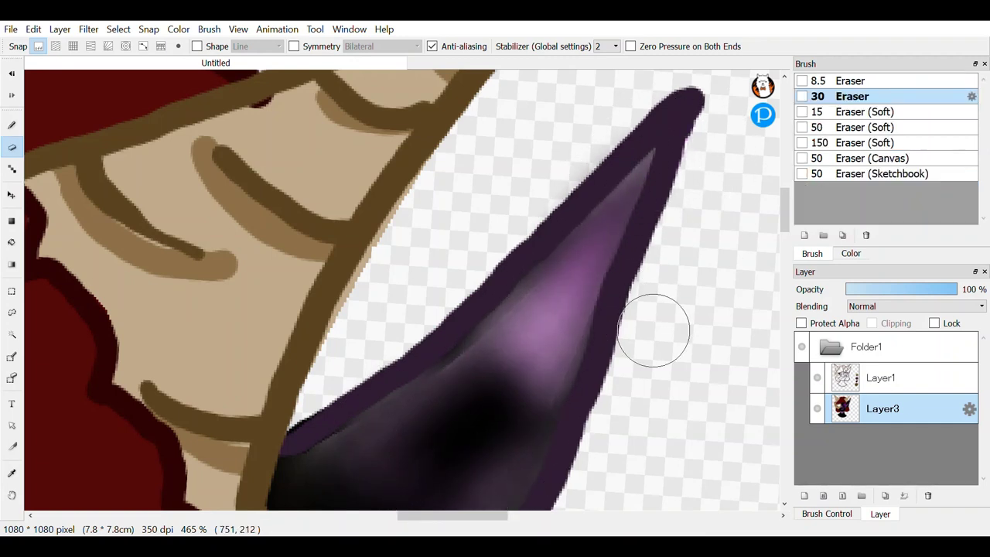
mouse_move(408, 237)
left_mouse_down()
mouse_move(351, 294)
mouse_move(407, 242)
left_mouse_up()
Step: Erase the stray tan fill outside both edges of the horn above the tan side of the face
scroll(517, 106, "down", 5)
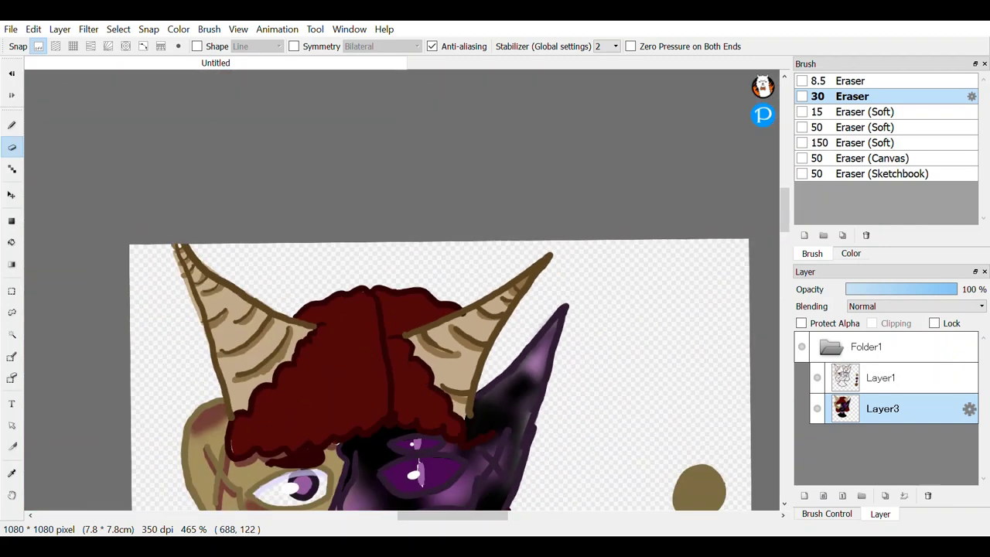
scroll(168, 332, "up", 5)
mouse_move(250, 345)
left_mouse_down()
mouse_move(244, 388)
mouse_move(277, 123)
left_mouse_up()
scroll(277, 197, "down", 5)
scroll(294, 216, "up", 5)
mouse_move(296, 216)
left_mouse_down()
mouse_move(294, 179)
mouse_move(332, 415)
left_mouse_up()
key("ctrl+z")
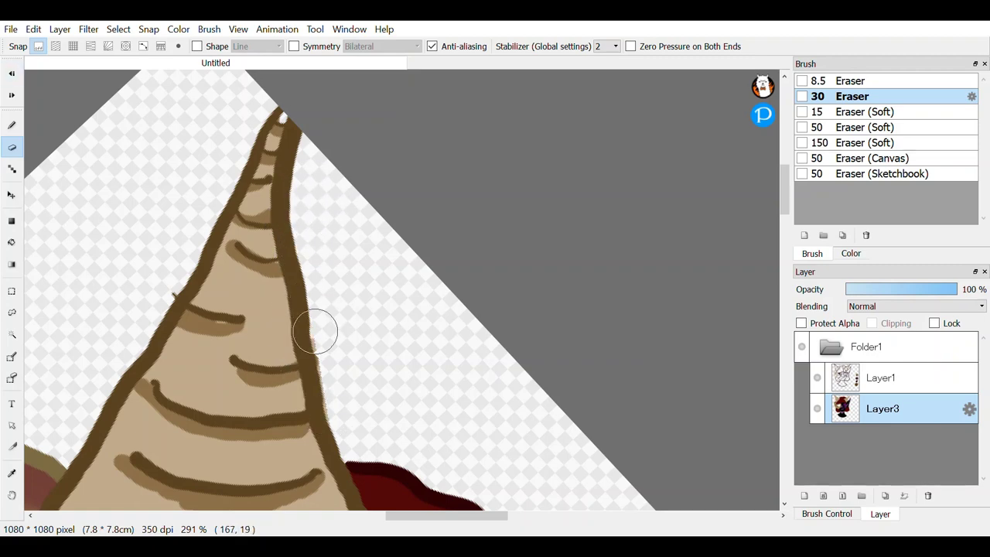
left_click_drag(315, 331, 350, 441)
Step: Hide Layer3, which holds the character's color fills
scroll(350, 441, "down", 5)
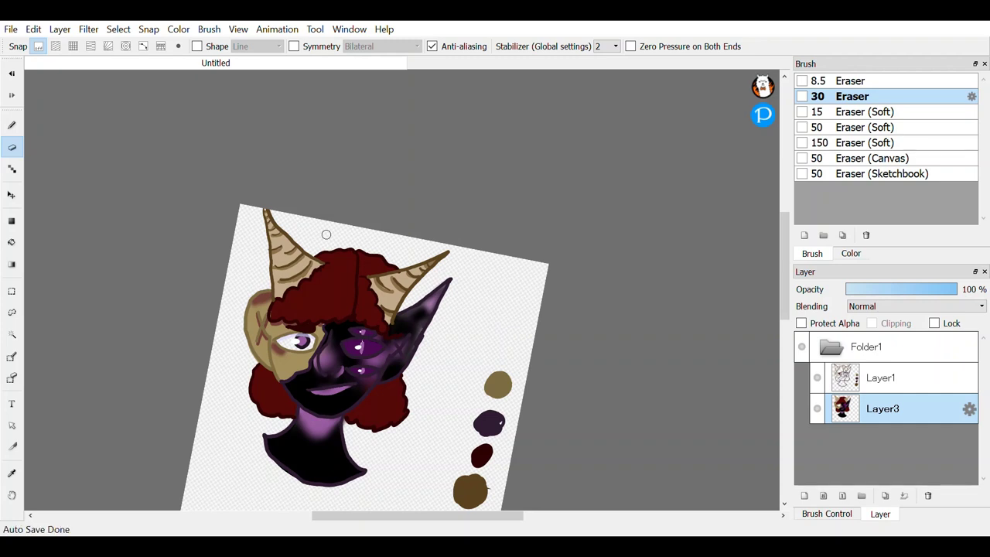
scroll(327, 234, "down", 2)
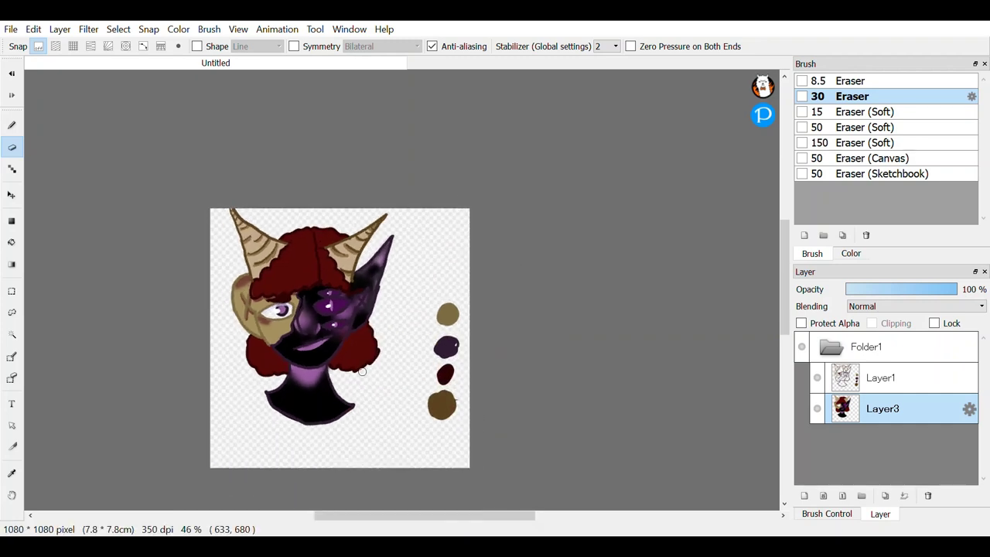
left_click(818, 408)
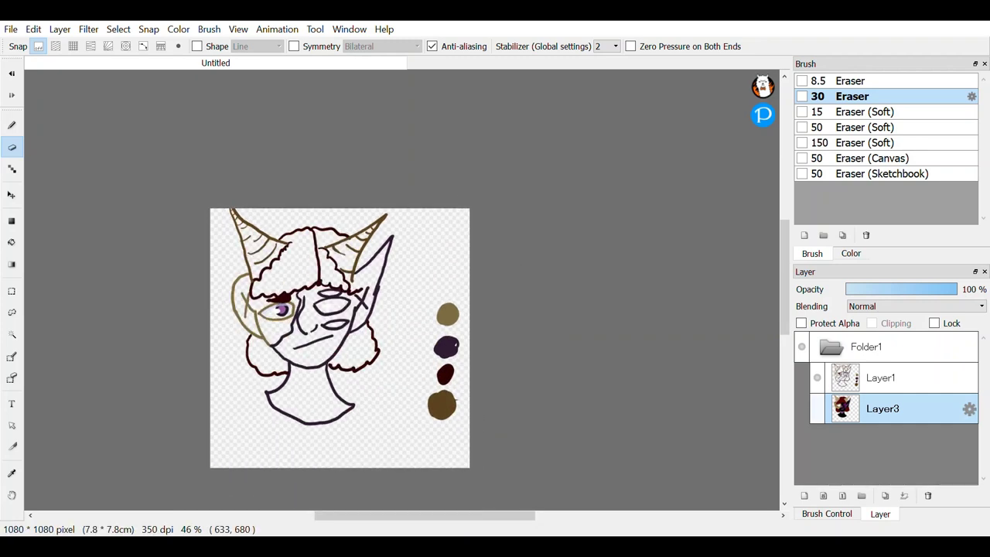
Step: Show Layer3 with the color fills again and make Layer1 the active layer
left_click(816, 408)
left_click(882, 377)
scroll(293, 264, "up", 5)
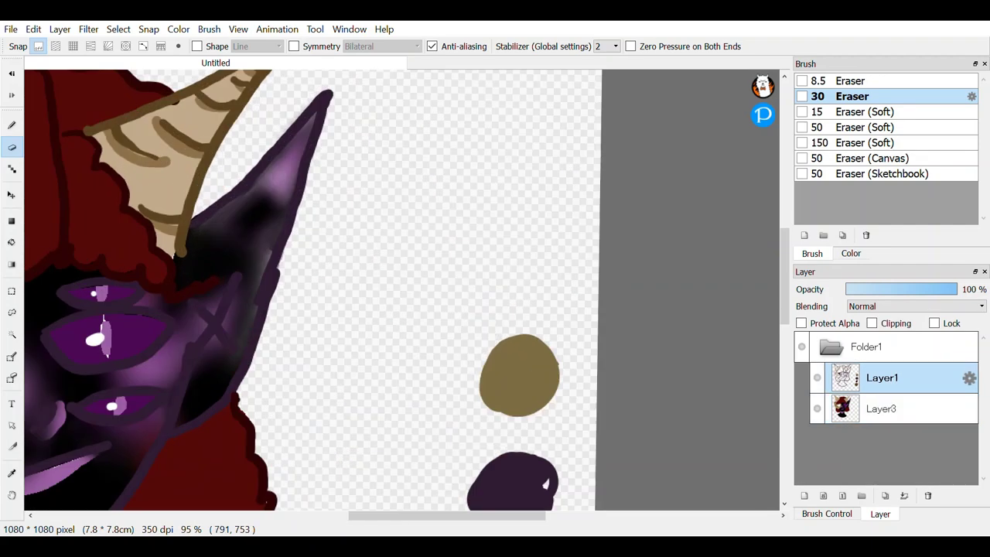
scroll(442, 243, "down", 5)
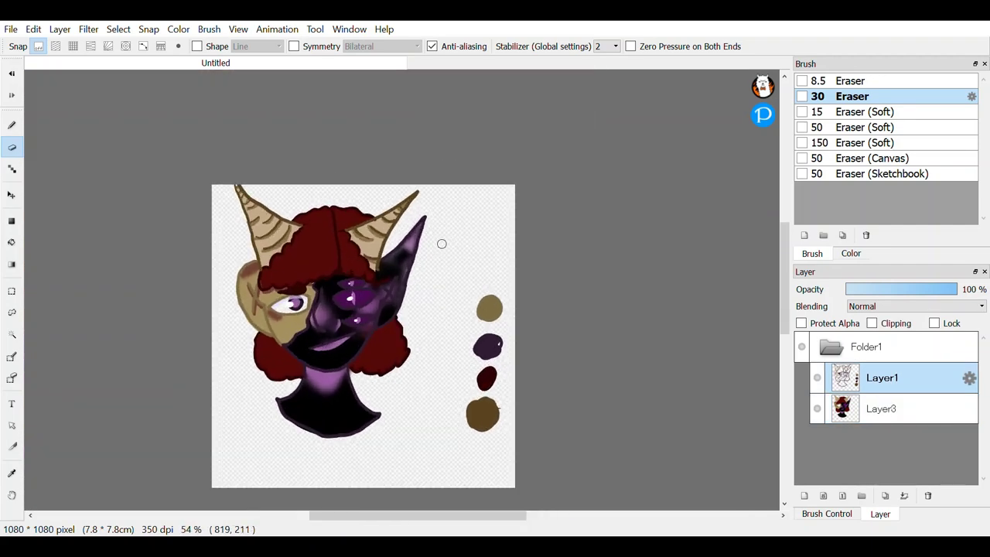
Step: Make a rectangular selection around the whole portrait, leaving out the color swatches beside it
key("m")
mouse_move(435, 434)
left_mouse_down()
mouse_move(256, 343)
mouse_move(210, 158)
left_mouse_up()
key("ctrl+d")
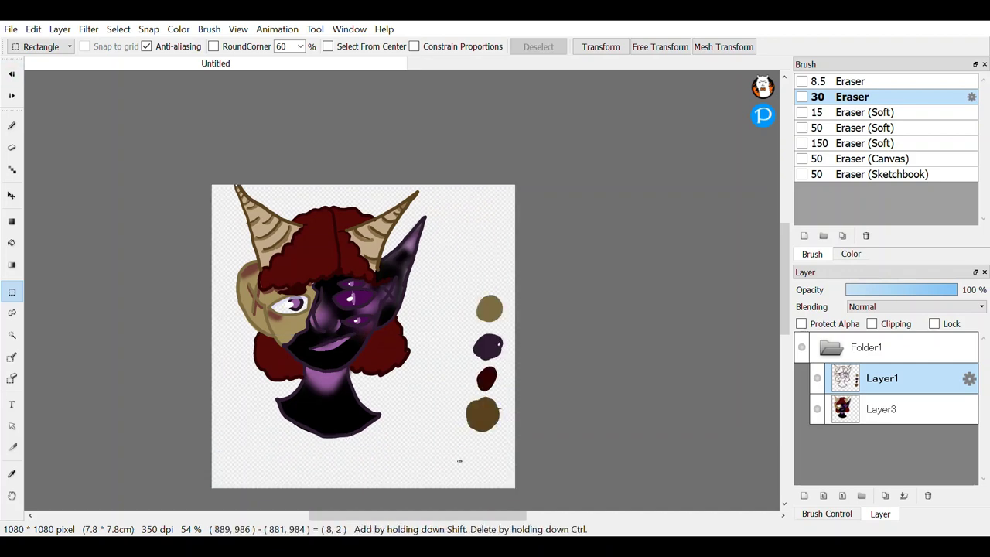
left_click_drag(461, 462, 187, 162)
left_click(601, 47)
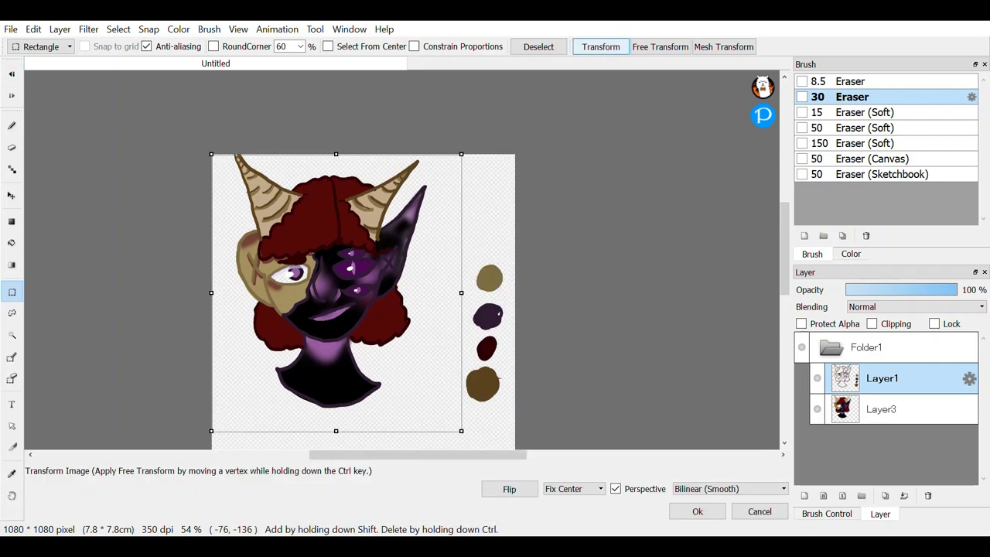
mouse_move(458, 427)
left_mouse_down()
mouse_move(420, 385)
mouse_move(457, 426)
left_mouse_up()
left_click(759, 511)
Step: Transform the selected portrait across Folder1, scaling it down and moving it into the canvas's upper-left corner
left_click(867, 348)
key("ctrl+t")
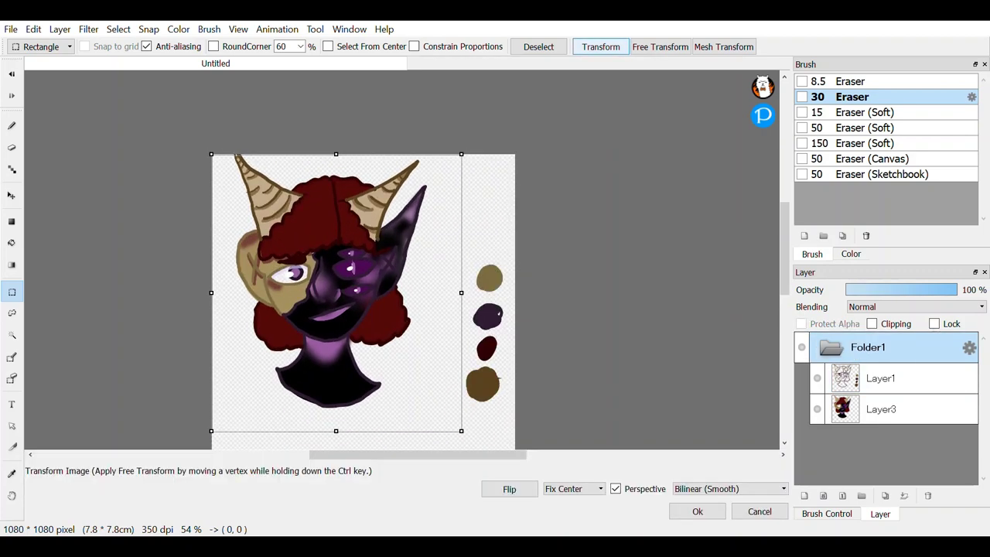
left_click_drag(458, 429, 390, 352)
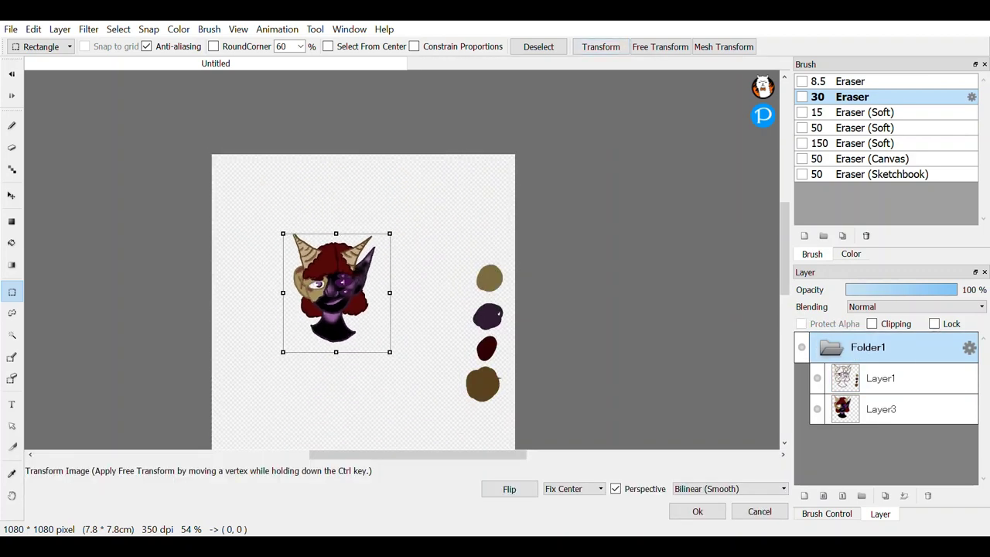
left_click_drag(337, 293, 350, 311)
left_click_drag(403, 369, 429, 398)
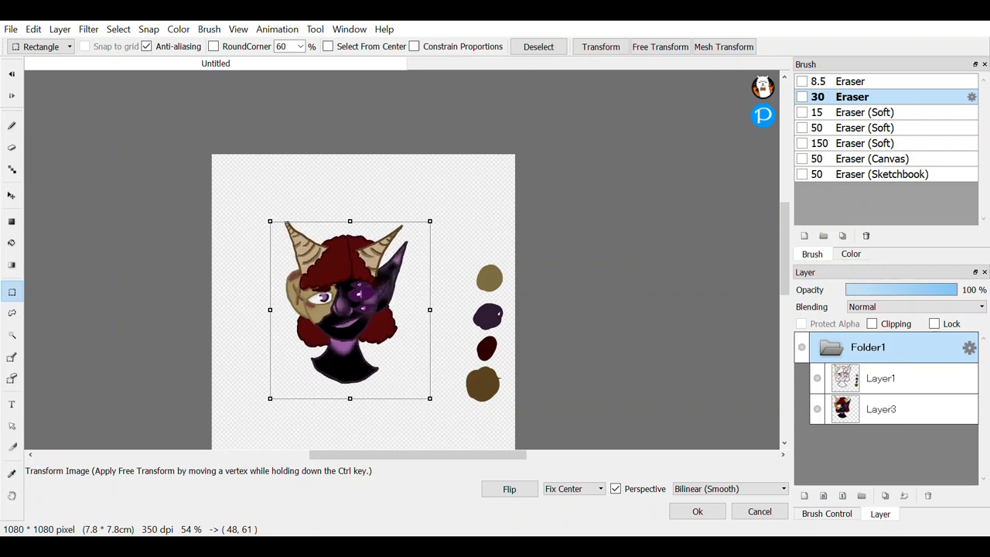
left_click_drag(364, 324, 305, 256)
left_click(697, 511)
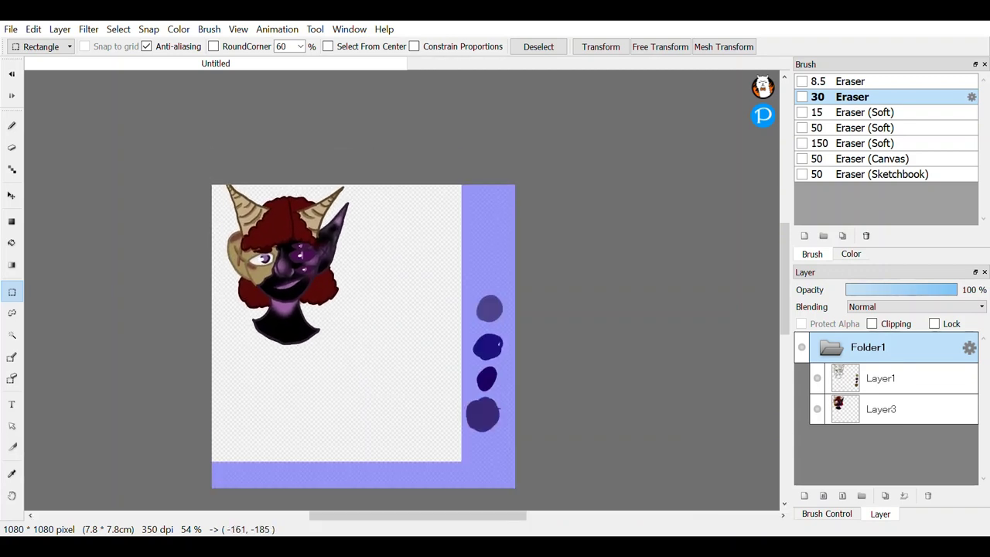
Step: Deselect the area and erase the four color swatches from Layer1
left_click(881, 379)
key("e")
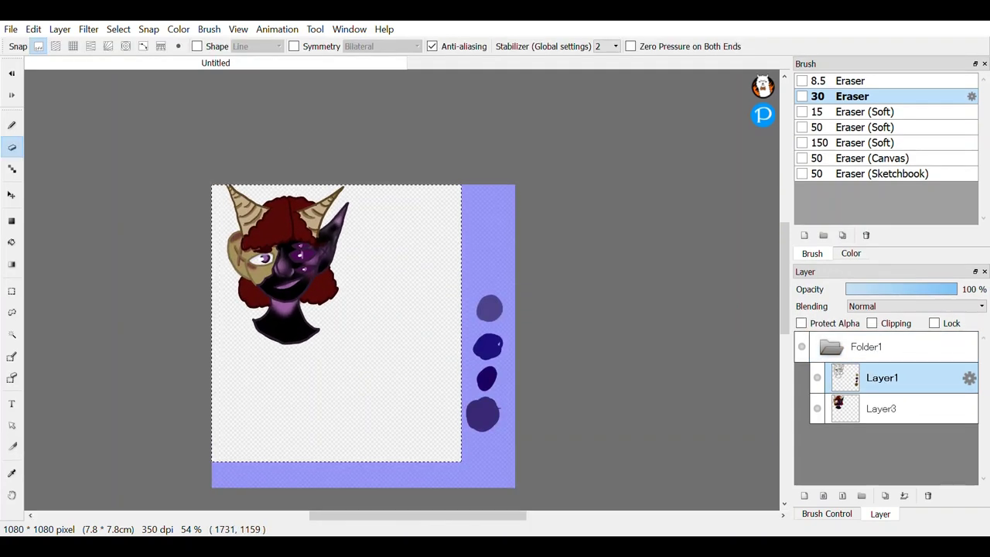
key("l")
key("ctrl+d")
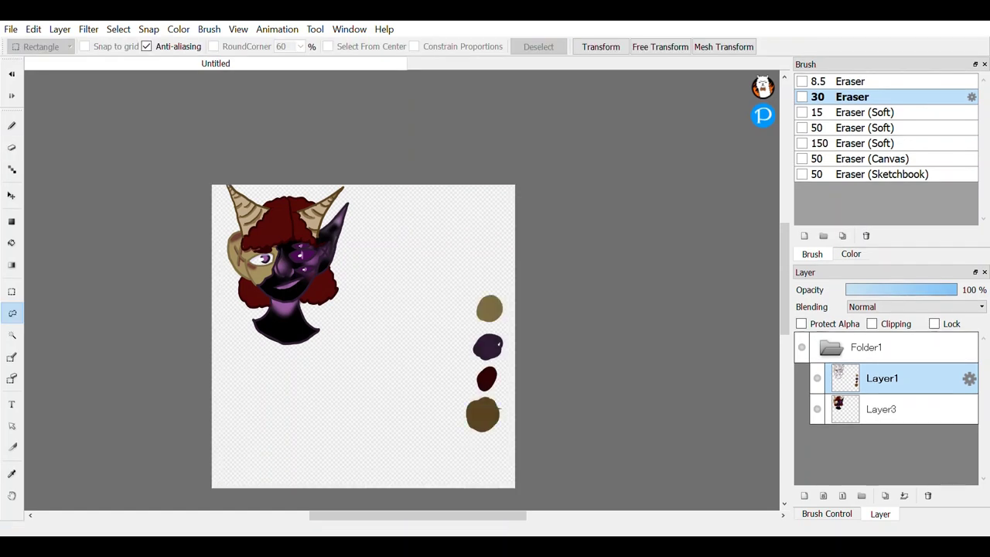
key("e")
mouse_move(470, 410)
left_mouse_down()
mouse_move(480, 302)
mouse_move(488, 398)
left_mouse_up()
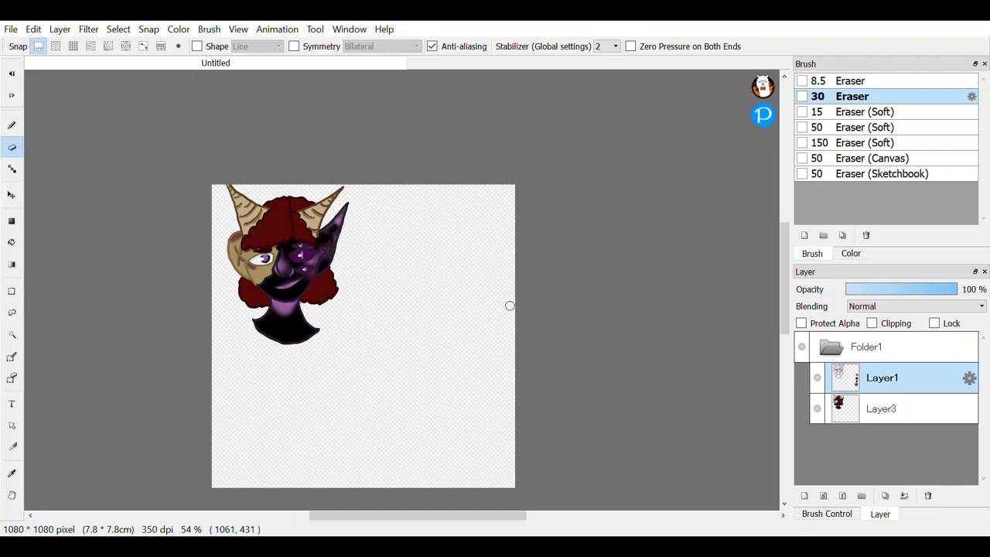
Step: Switch to the 15 Pen and bring up the color settings for black, #000000
left_click(12, 125)
left_click(851, 177)
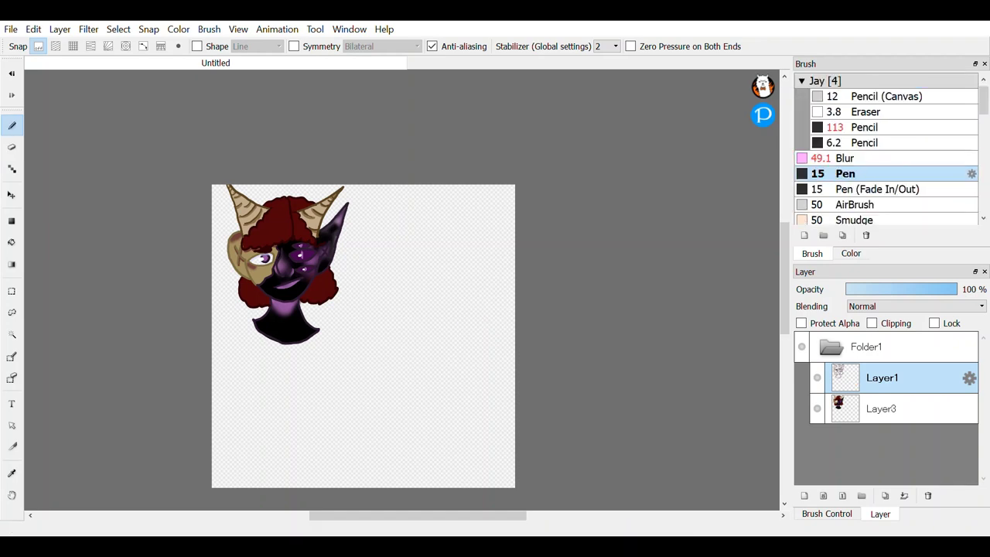
left_click(850, 253)
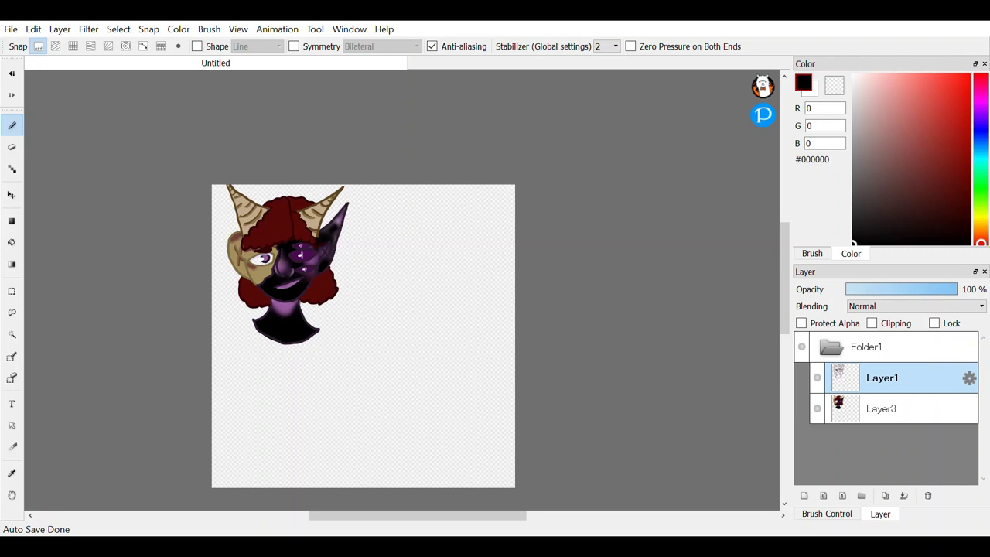
Step: Handwrite "Eca" in large black letters on the empty canvas beside the portrait
scroll(451, 271, "up", 6)
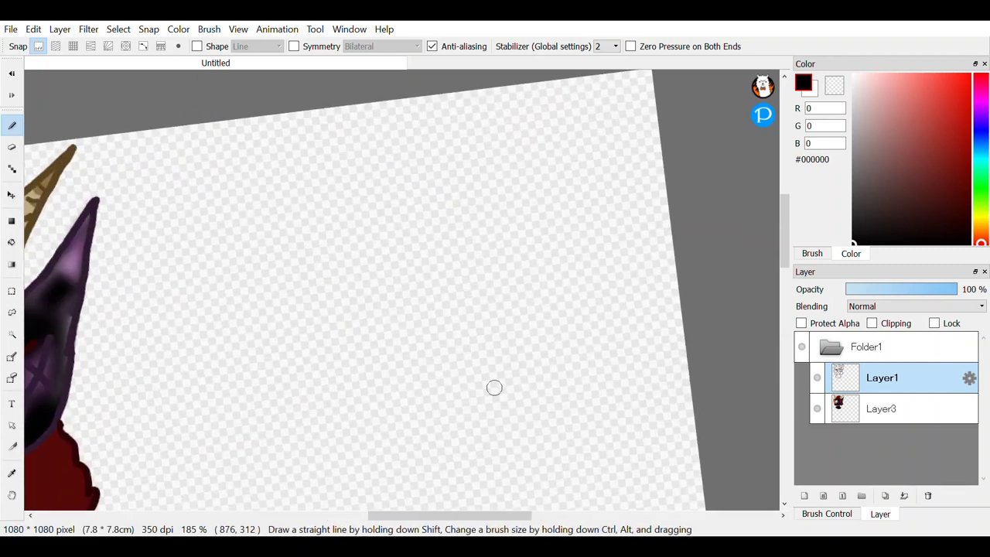
scroll(495, 388, "up", 3)
mouse_move(218, 102)
left_mouse_down()
mouse_move(219, 130)
mouse_move(376, 343)
left_mouse_up()
left_click_drag(224, 226, 377, 172)
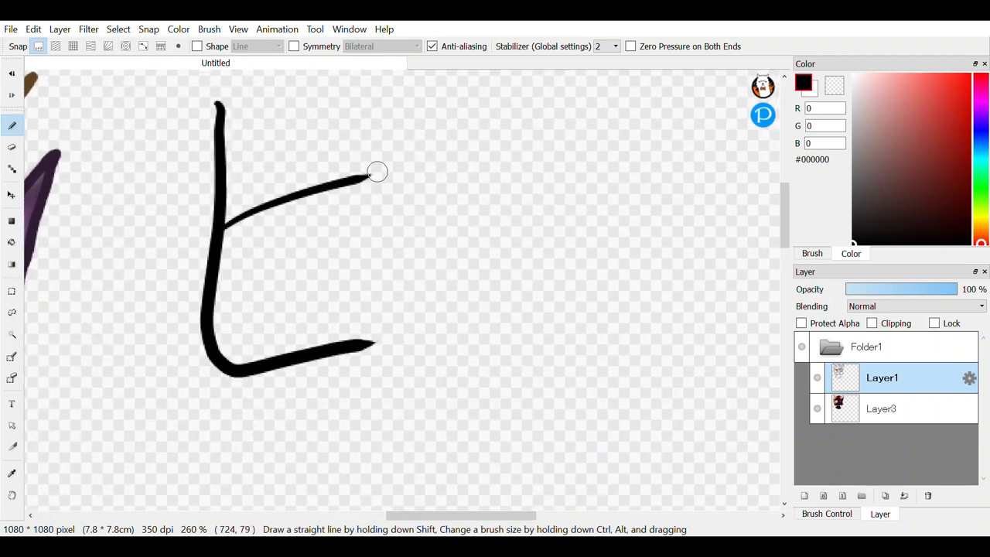
left_click_drag(209, 104, 331, 78)
mouse_move(552, 175)
left_mouse_down()
mouse_move(512, 168)
mouse_move(550, 331)
left_mouse_up()
left_click_drag(676, 227, 413, 222)
left_click_drag(467, 172, 510, 304)
scroll(464, 271, "down", 8)
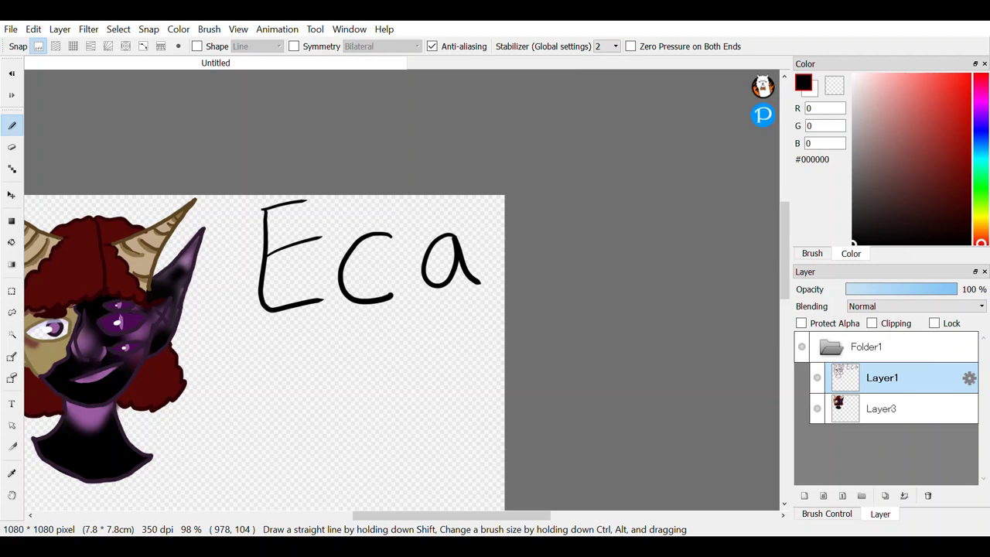
Step: Undo all strokes of the large "Eca" lettering
left_click(12, 73)
left_click(12, 73)
left_click(11, 74)
left_click(12, 73)
left_click(12, 74)
Step: Try the "Eca" lettering again beside the pointed ear and check how it fits the canvas
scroll(344, 266, "up", 3)
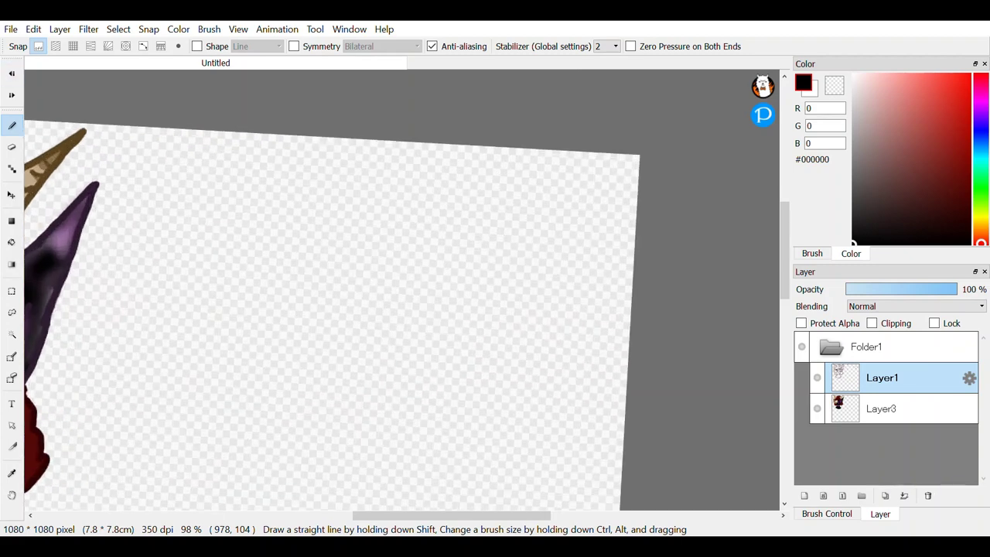
scroll(310, 270, "up", 4)
mouse_move(172, 124)
left_mouse_down()
mouse_move(160, 171)
mouse_move(208, 282)
left_mouse_up()
left_click_drag(161, 177, 246, 190)
left_click_drag(167, 124, 245, 122)
mouse_move(242, 230)
left_mouse_down()
mouse_move(302, 204)
mouse_move(300, 301)
left_mouse_up()
mouse_move(379, 234)
left_mouse_down()
mouse_move(365, 237)
mouse_move(393, 317)
left_mouse_up()
scroll(299, 295, "down", 2)
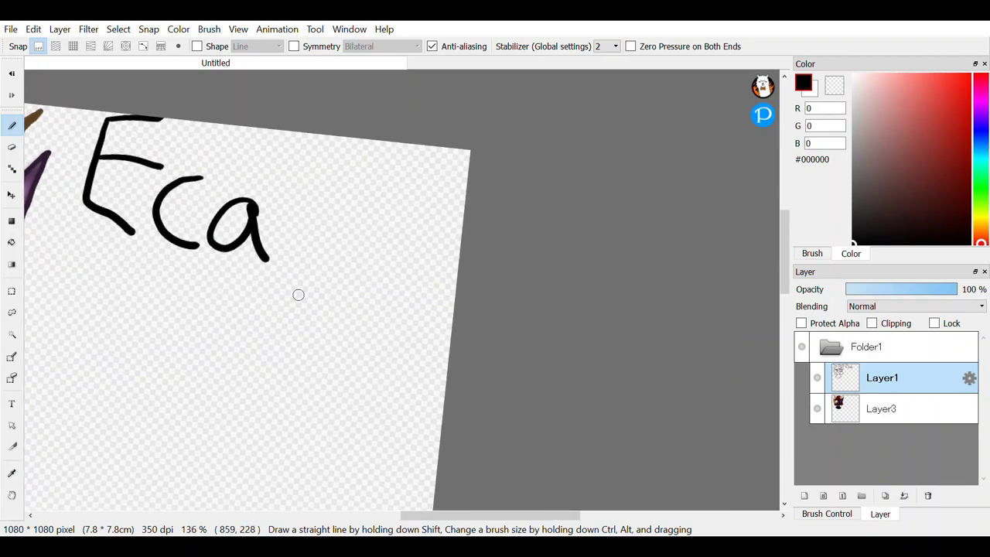
scroll(299, 295, "down", 3)
scroll(318, 342, "up", 4)
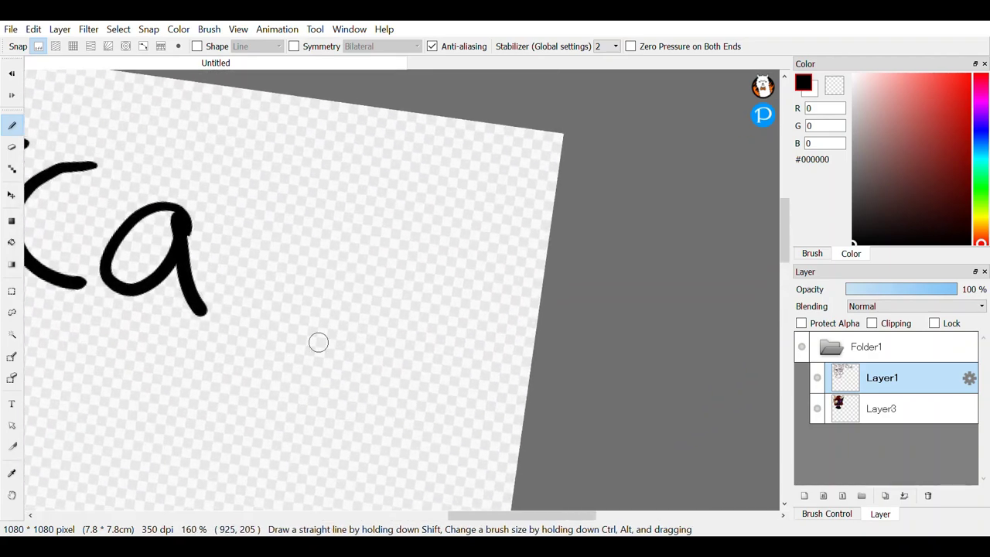
scroll(319, 342, "down", 3)
scroll(338, 306, "up", 2)
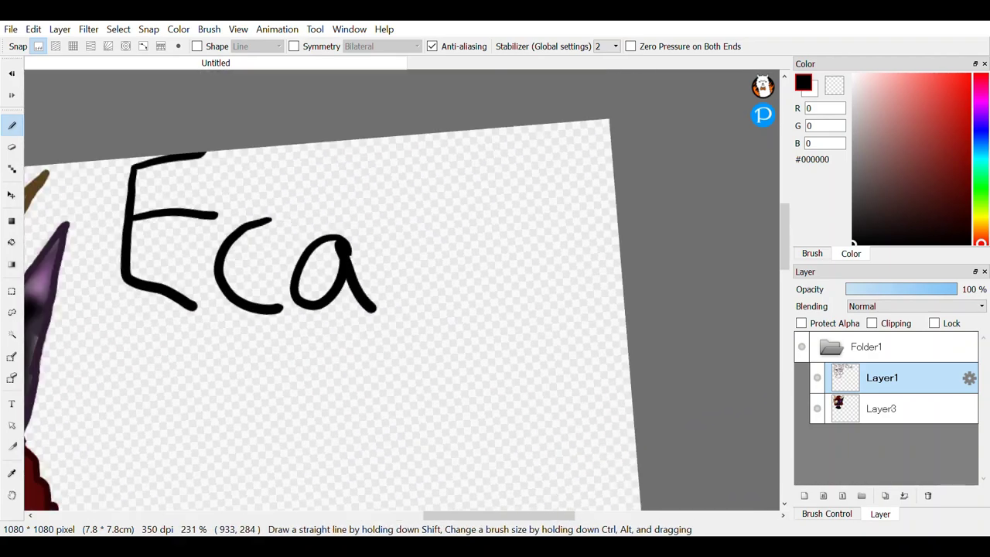
scroll(554, 230, "down", 2)
Step: Undo the strokes of the second "Eca" attempt
left_click(11, 73)
left_click(12, 73)
left_click(12, 74)
left_click(12, 74)
left_click(12, 73)
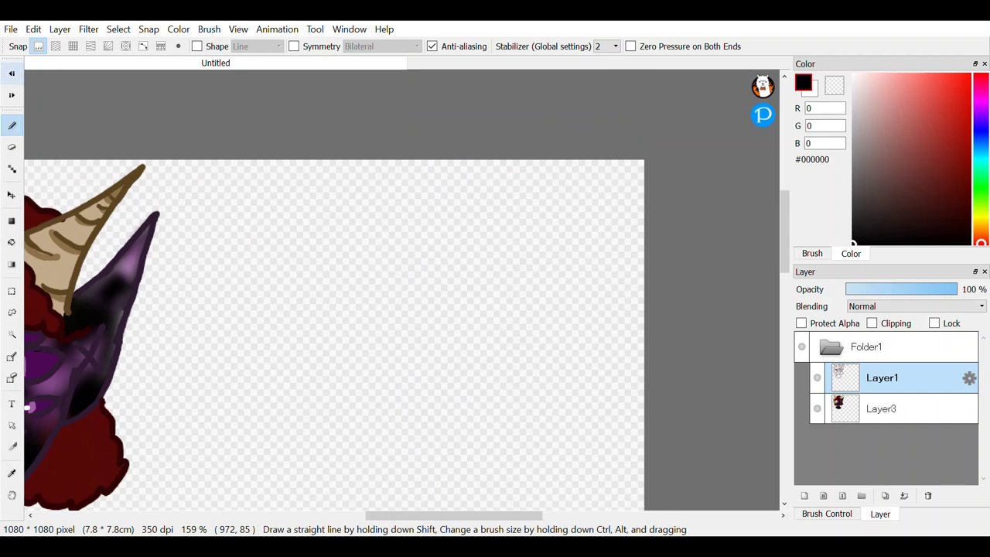
Step: Handwrite "Eca" in smaller black letters near the canvas's upper edge, just beside the horn and ear
left_click_drag(193, 174, 241, 239)
left_click_drag(195, 199, 234, 198)
left_click_drag(183, 172, 242, 169)
left_click_drag(277, 204, 274, 240)
left_click_drag(315, 205, 334, 248)
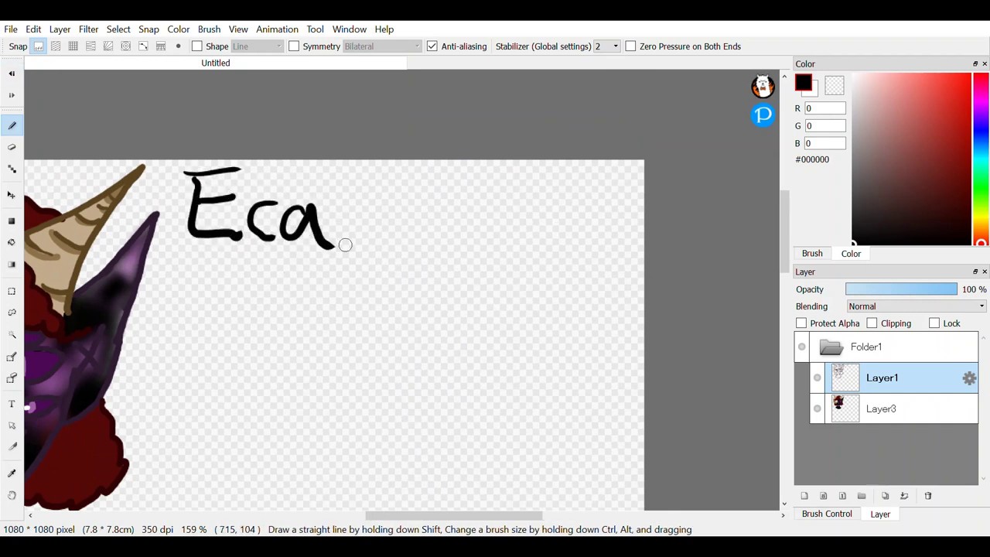
Step: Handwrite "Blanic" in black after "Eca", ending at the canvas's far edge
mouse_move(387, 165)
left_mouse_down()
mouse_move(385, 249)
mouse_move(382, 163)
left_mouse_up()
left_click_drag(449, 164, 454, 237)
left_click_drag(503, 203, 513, 243)
left_click_drag(523, 241, 581, 241)
left_click(590, 188)
left_click_drag(615, 204, 627, 234)
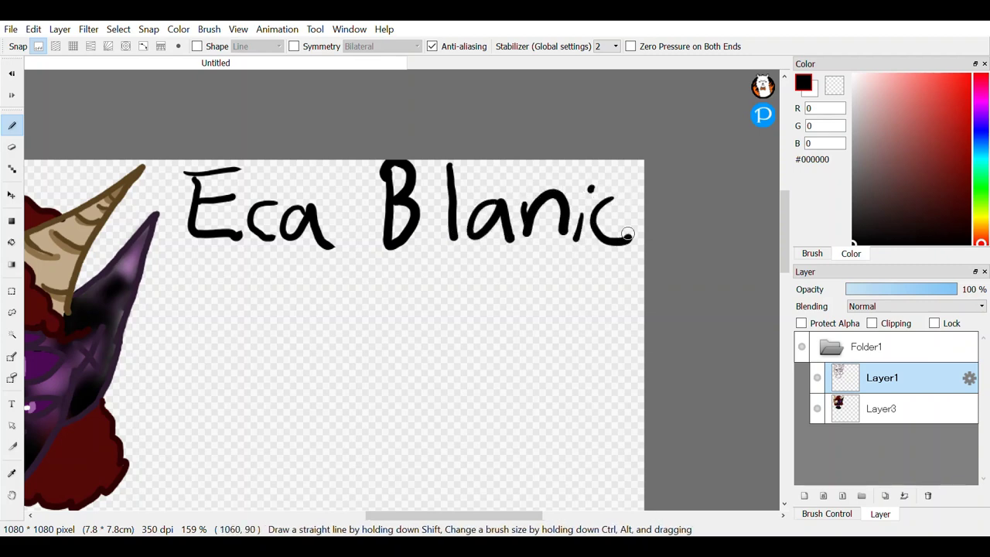
scroll(284, 314, "down", 5)
scroll(284, 314, "up", 4)
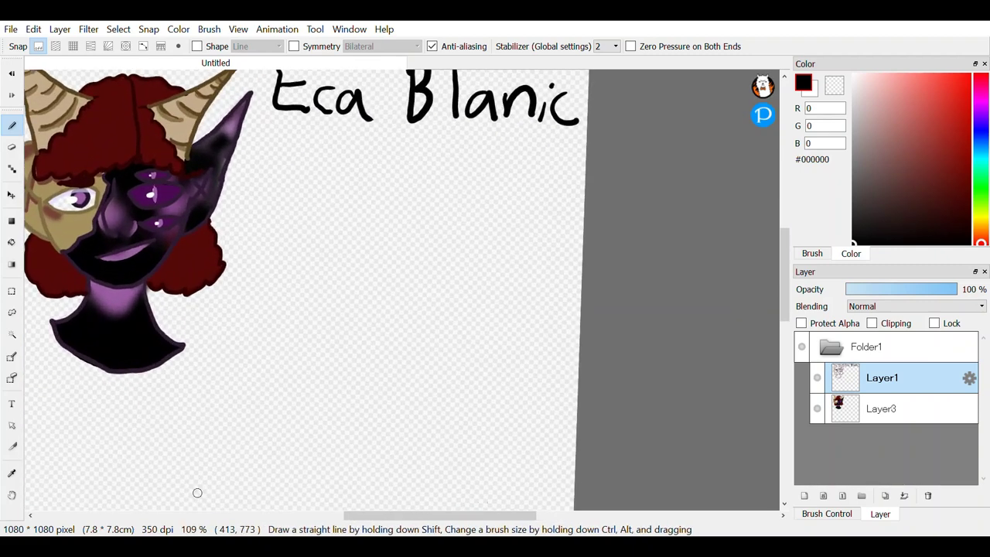
Step: Try filling the pointed ear's interior with black pen strokes and undo them
scroll(147, 232, "up", 6)
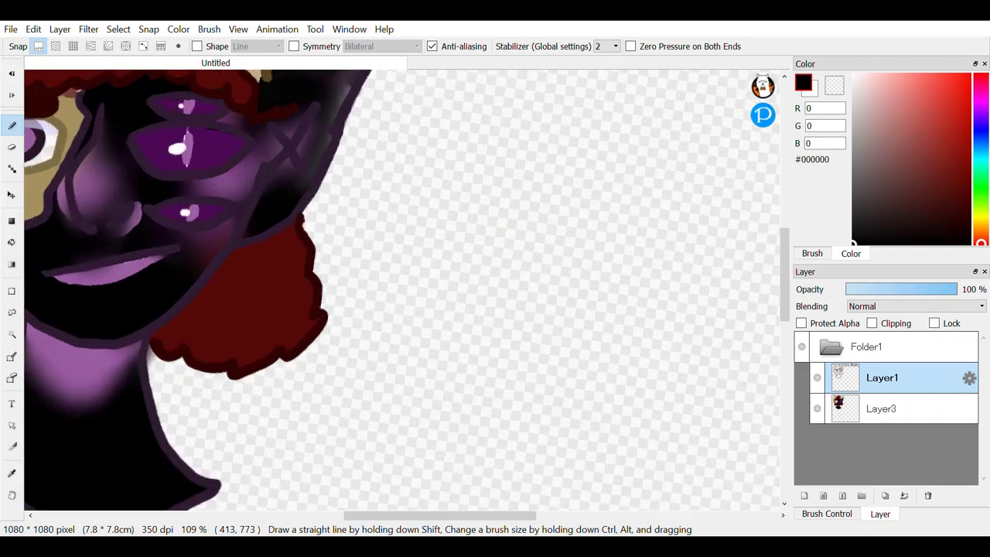
mouse_move(224, 116)
left_mouse_down()
mouse_move(205, 271)
mouse_move(177, 232)
mouse_move(198, 247)
left_mouse_up()
key("ctrl+z")
scroll(209, 337, "down", 3)
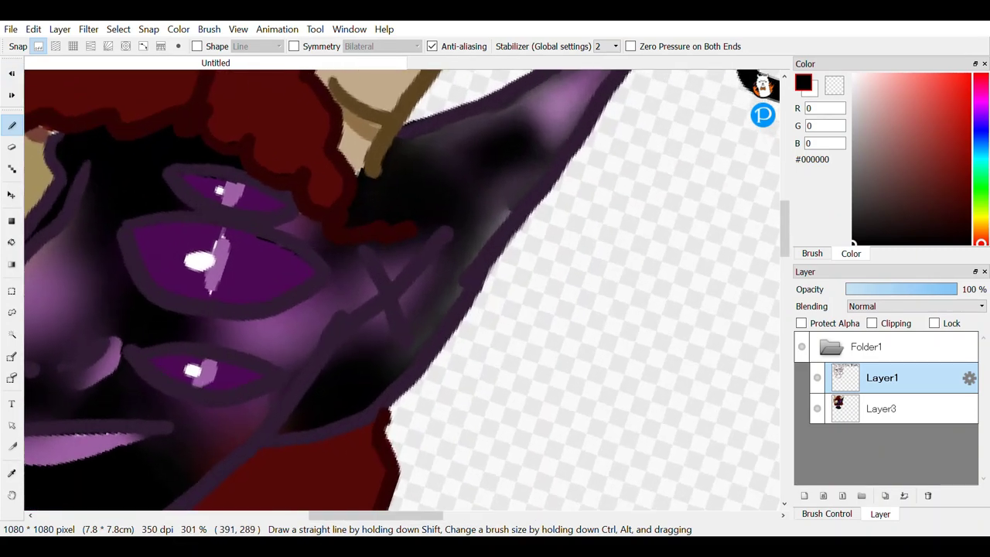
mouse_move(418, 358)
left_mouse_down()
mouse_move(495, 233)
mouse_move(492, 106)
left_mouse_up()
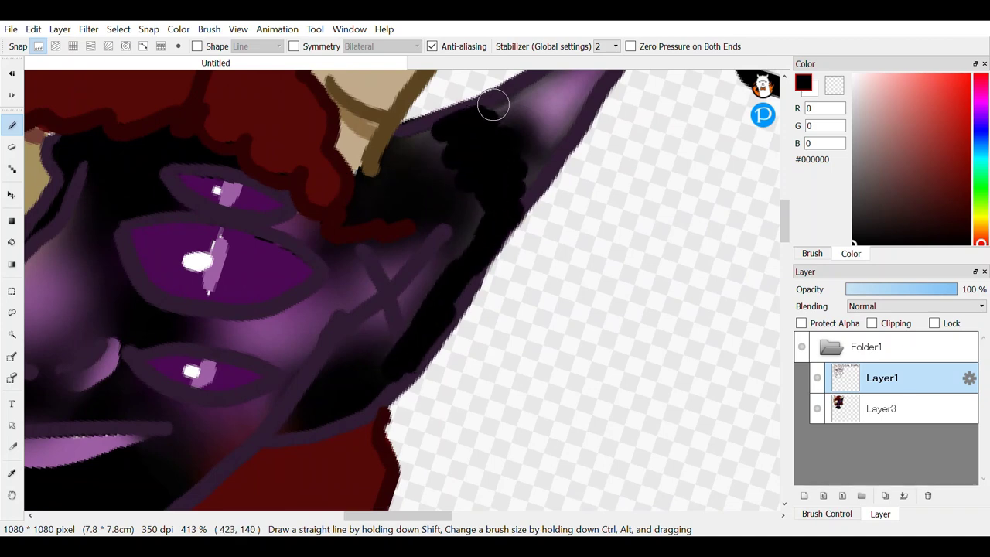
left_click(11, 73)
scroll(430, 245, "down", 3)
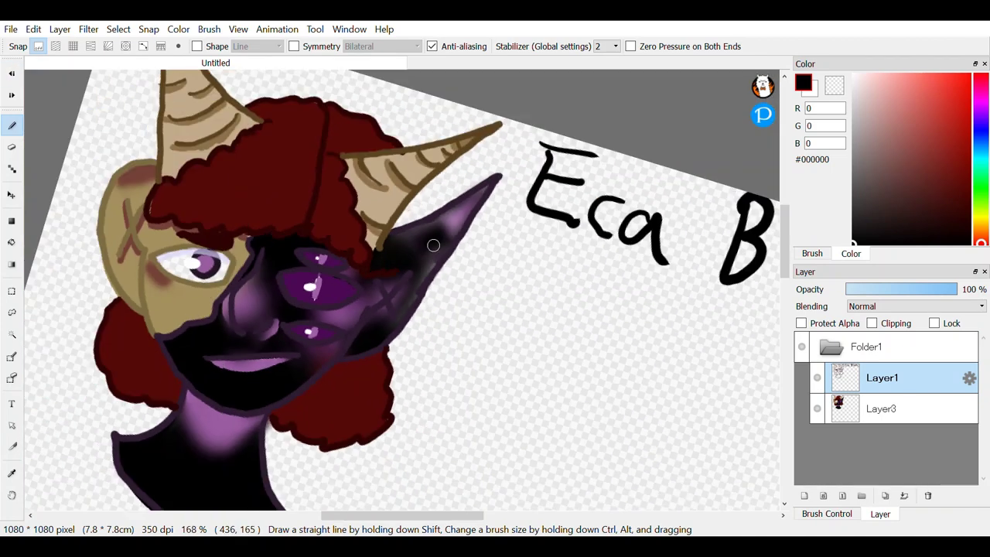
Step: Undo the final "c" of the handwritten "Blanic"
scroll(402, 290, "right", 3)
key("ctrl+z")
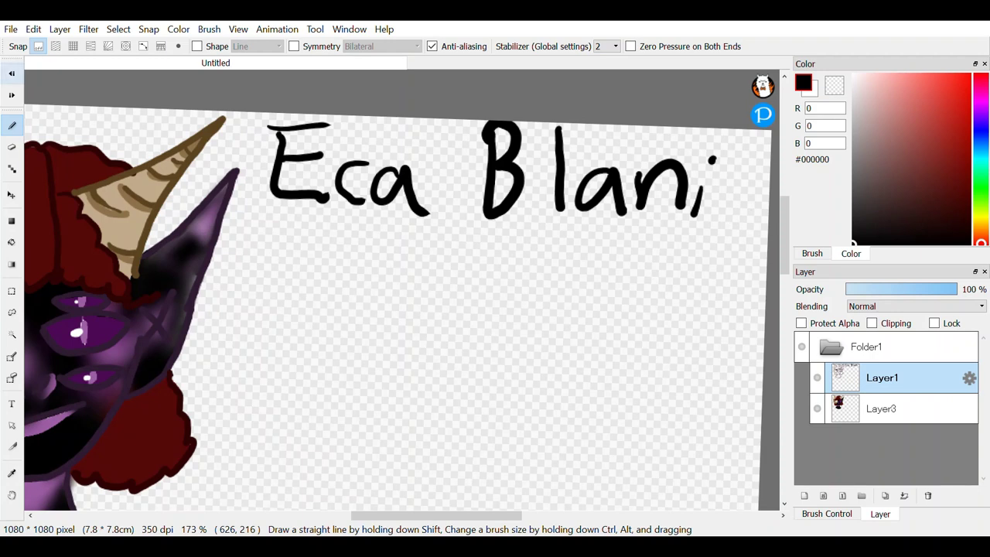
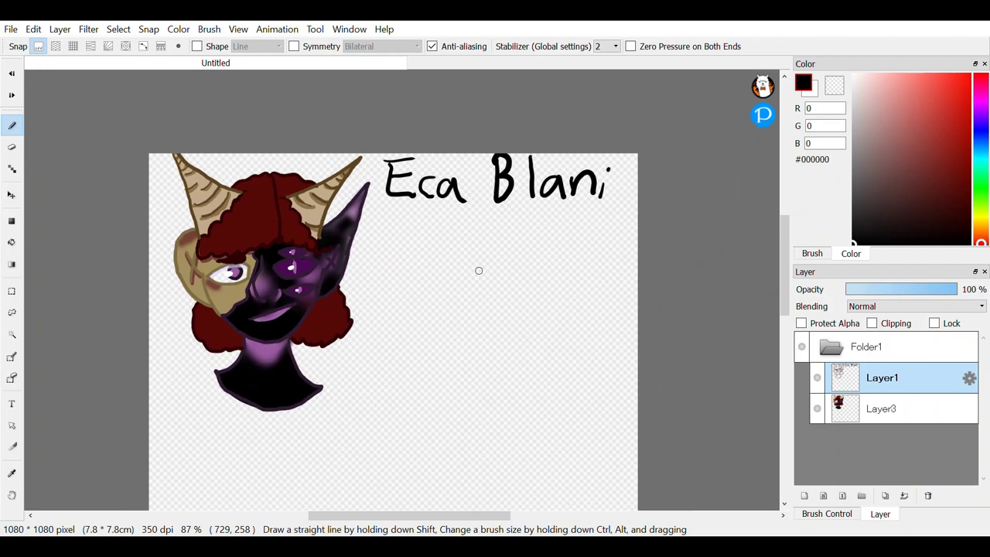
Step: Try handwriting "Raga's" in large black letters below "Eca Blani" and undo it
scroll(478, 271, "up", 8)
mouse_move(197, 347)
left_mouse_down()
mouse_move(197, 219)
mouse_move(226, 212)
mouse_move(275, 337)
left_mouse_up()
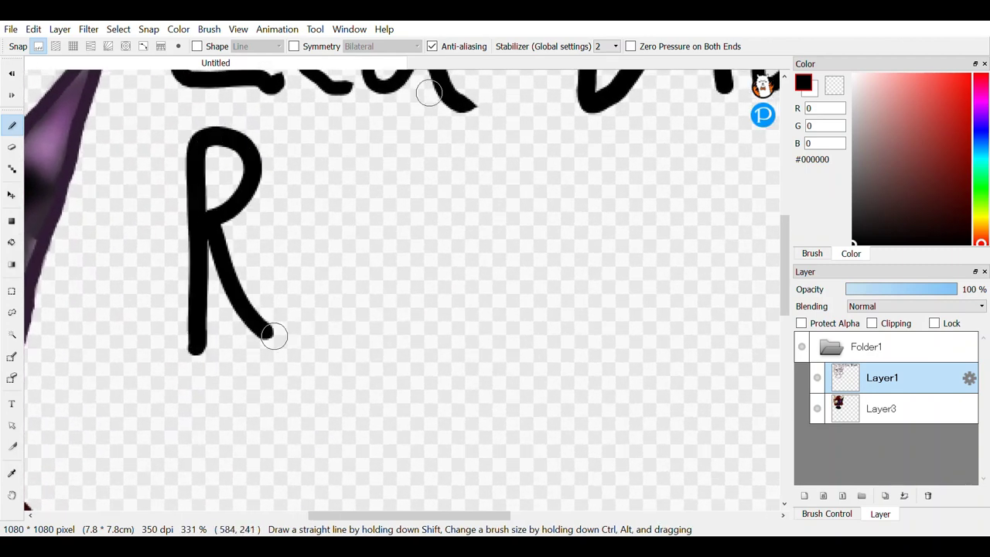
left_click_drag(367, 232, 397, 352)
mouse_move(494, 273)
left_mouse_down()
mouse_move(442, 360)
mouse_move(526, 362)
left_mouse_up()
left_click_drag(617, 224, 654, 368)
mouse_move(707, 231)
left_mouse_down()
mouse_move(687, 235)
mouse_move(664, 363)
left_mouse_up()
scroll(700, 171, "down", 5)
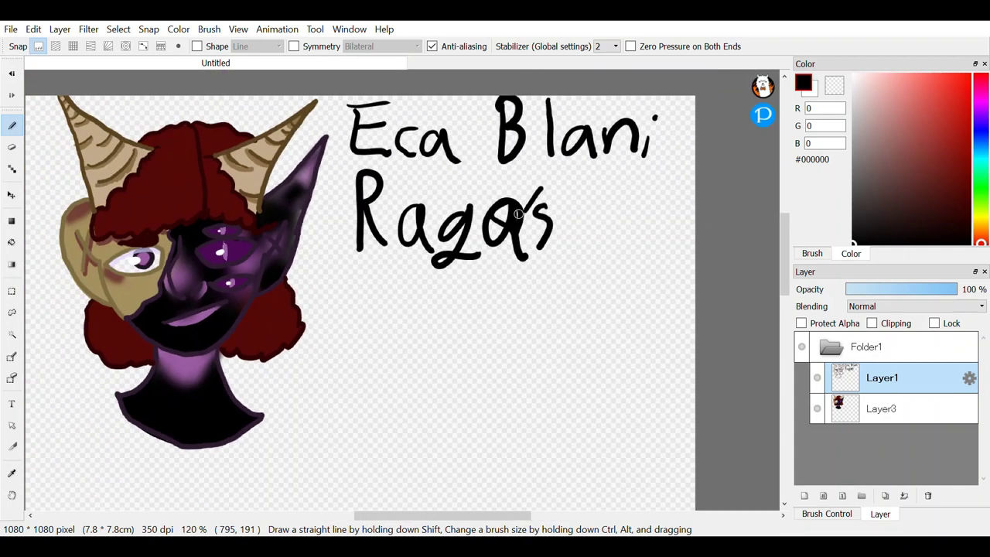
key("ctrl+z")
key("ctrl+z")
Step: Handwrite "Raga's" in smaller black letters on a second line below "Eca"
scroll(519, 338, "up", 3)
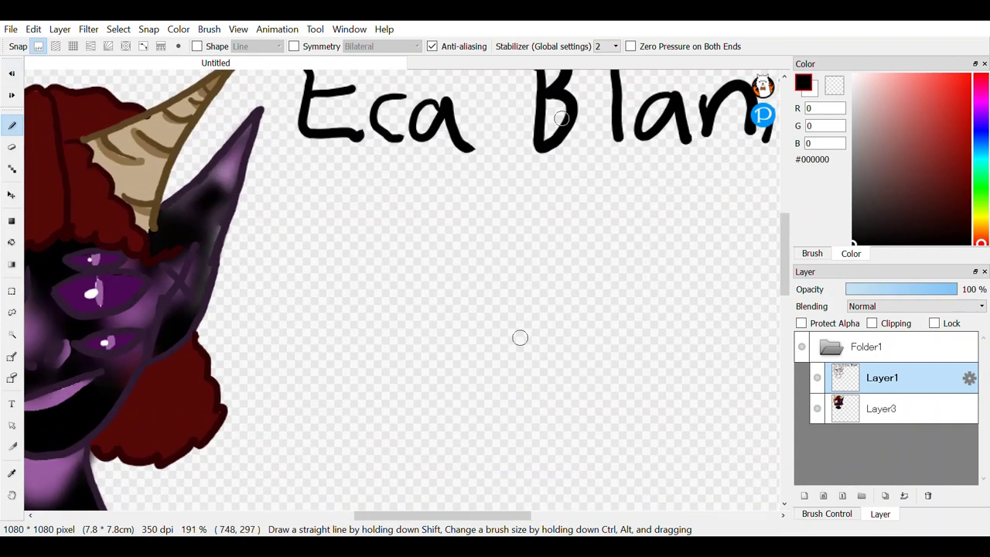
left_click_drag(314, 318, 341, 205)
left_click_drag(424, 273, 434, 320)
mouse_move(474, 272)
left_mouse_down()
mouse_move(464, 317)
mouse_move(486, 310)
left_mouse_up()
mouse_move(557, 205)
left_mouse_down()
mouse_move(515, 263)
mouse_move(541, 314)
left_mouse_up()
Step: Handwrite "Twin" in black after "Raga's" on the second line
scroll(549, 310, "up", 2)
left_click_drag(396, 208, 520, 210)
left_click_drag(446, 220, 436, 312)
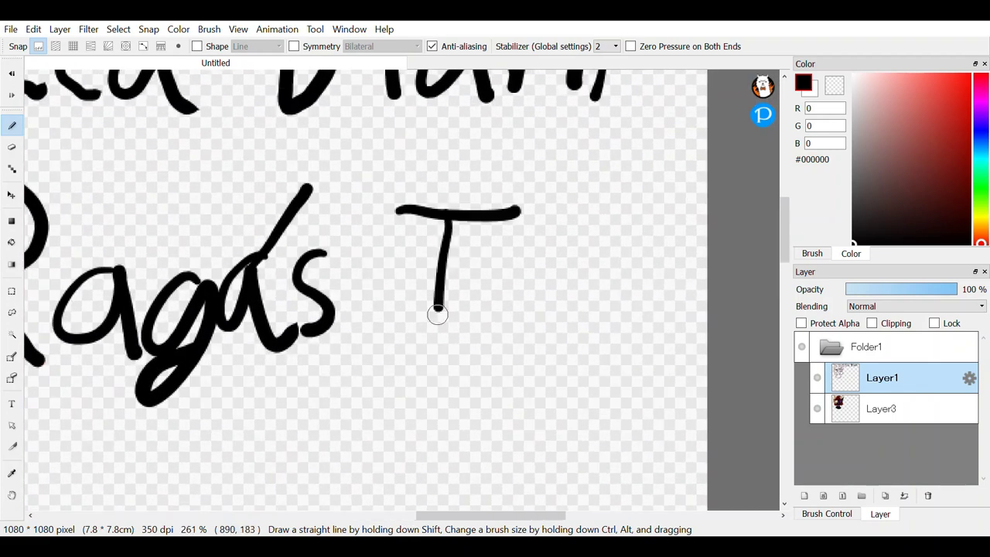
mouse_move(462, 271)
left_mouse_down()
mouse_move(521, 292)
mouse_move(560, 329)
left_mouse_up()
left_click(557, 265)
left_click_drag(610, 261, 667, 340)
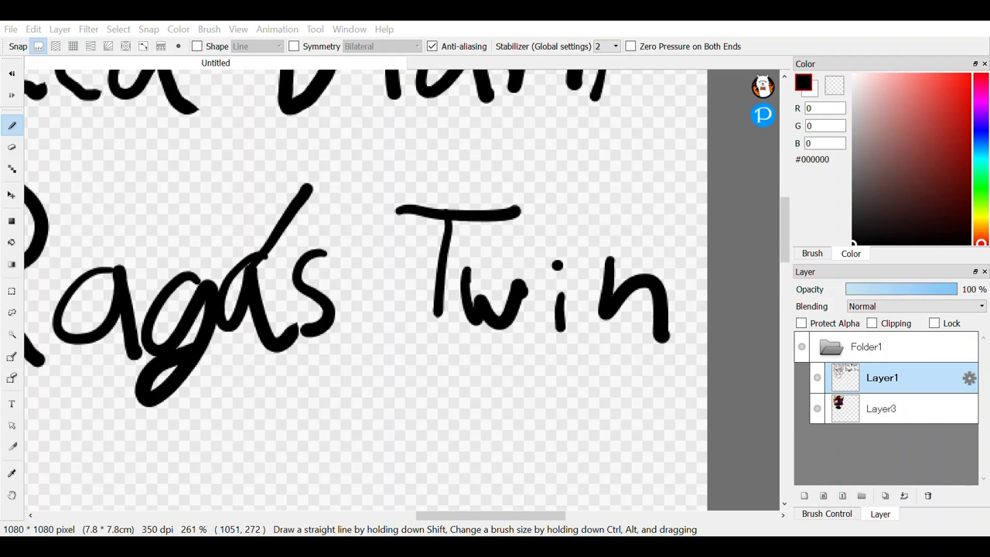
Step: Erase the handwritten "Blani" after "Eca" on the first line and return to the brush
scroll(589, 204, "down", 3)
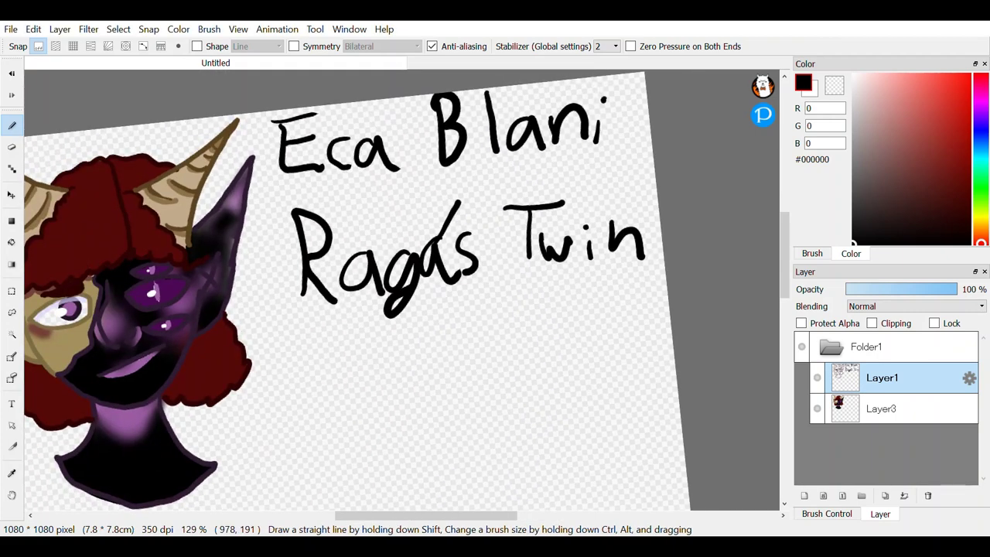
scroll(624, 364, "up", 4)
key("e")
mouse_move(630, 232)
left_mouse_down()
mouse_move(376, 294)
mouse_move(581, 144)
mouse_move(230, 147)
mouse_move(358, 100)
left_mouse_up()
left_click(12, 125)
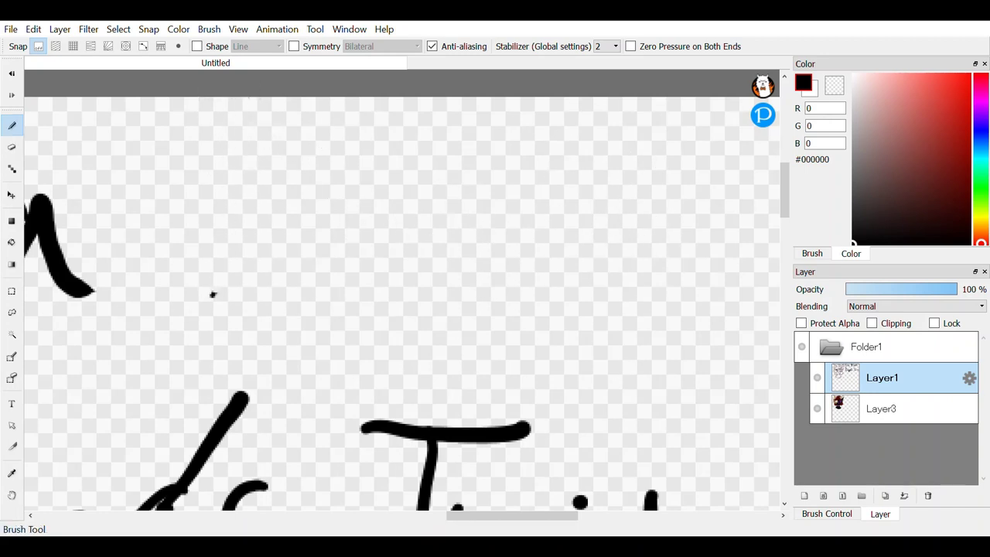
Step: Handwrite a new four-letter second name beginning with "R" and ending in "on" in black after "Eca"
mouse_move(213, 295)
left_mouse_down()
mouse_move(268, 170)
mouse_move(317, 331)
left_mouse_up()
left_click_drag(369, 202, 380, 337)
mouse_move(534, 198)
left_mouse_down()
mouse_move(544, 300)
mouse_move(501, 203)
left_mouse_up()
mouse_move(624, 201)
left_mouse_down()
mouse_move(707, 194)
mouse_move(751, 333)
left_mouse_up()
scroll(645, 221, "down", 4)
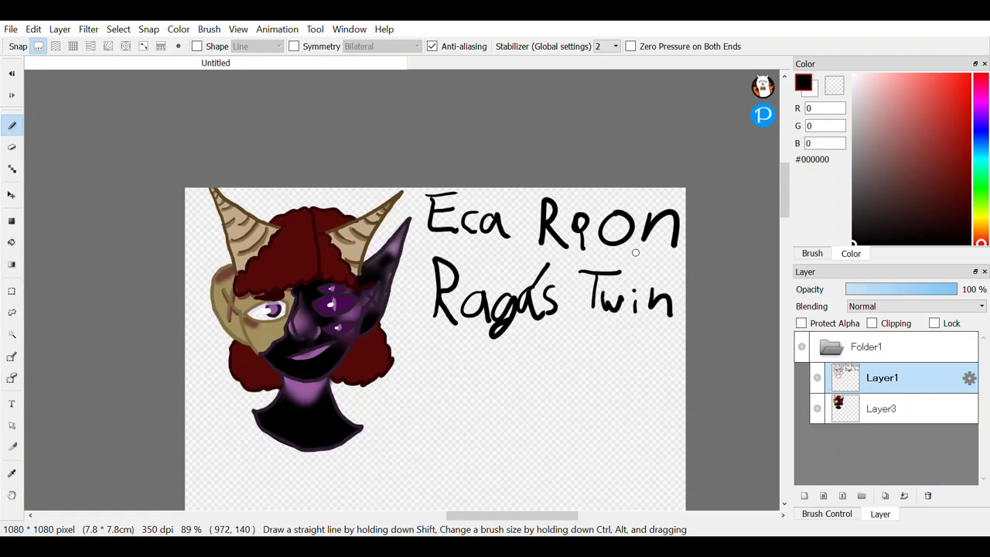
Step: On Layer3, paint black shading along the inner edges and base of the portrait's dark pointed ear
left_click(898, 408)
scroll(384, 253, "up", 6)
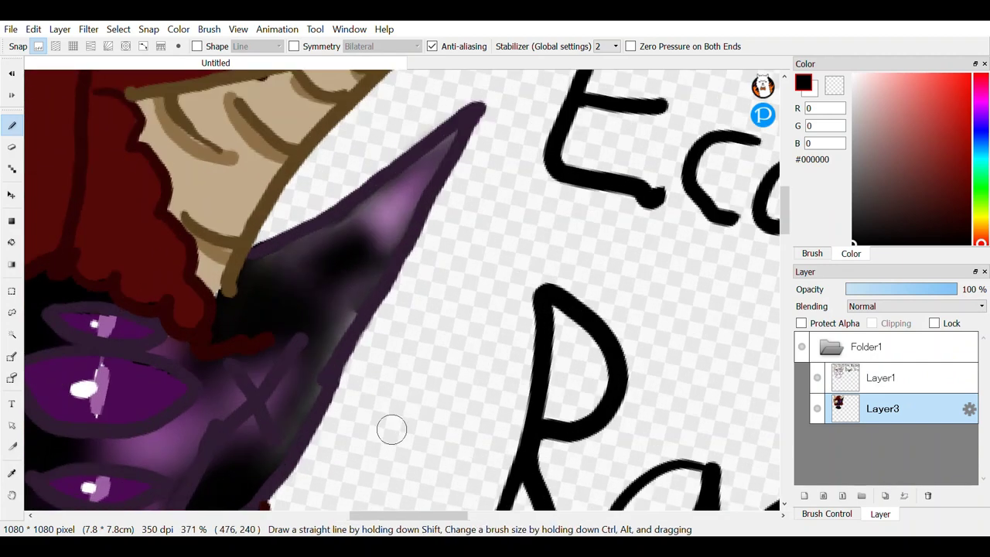
mouse_move(360, 297)
left_mouse_down()
mouse_move(297, 427)
mouse_move(253, 489)
left_mouse_up()
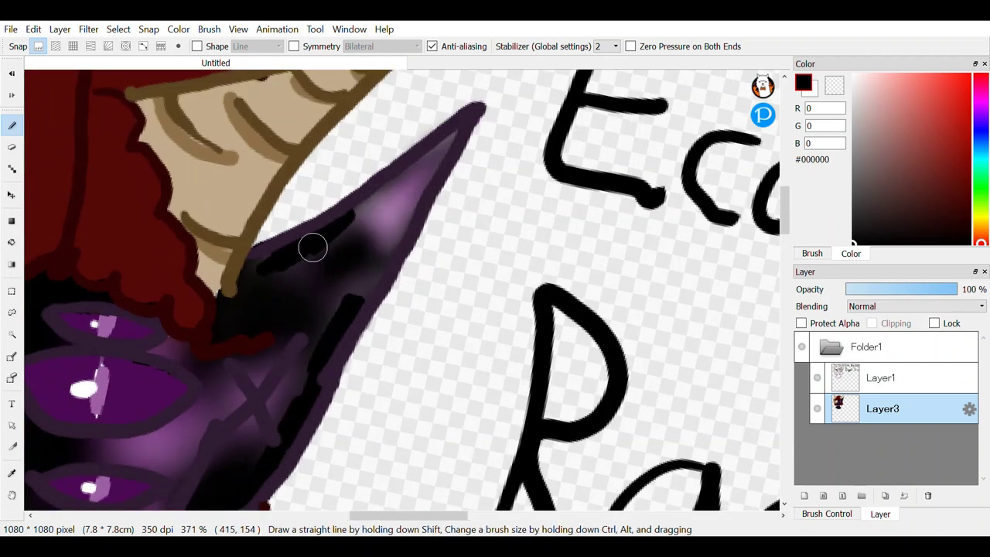
mouse_move(431, 144)
left_mouse_down()
mouse_move(346, 320)
mouse_move(288, 273)
left_mouse_up()
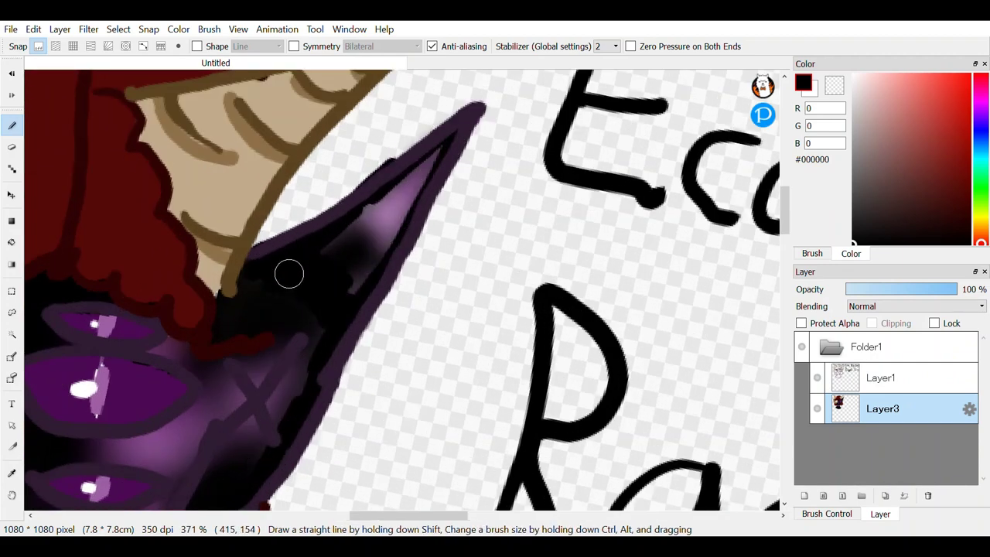
scroll(360, 266, "down", 5)
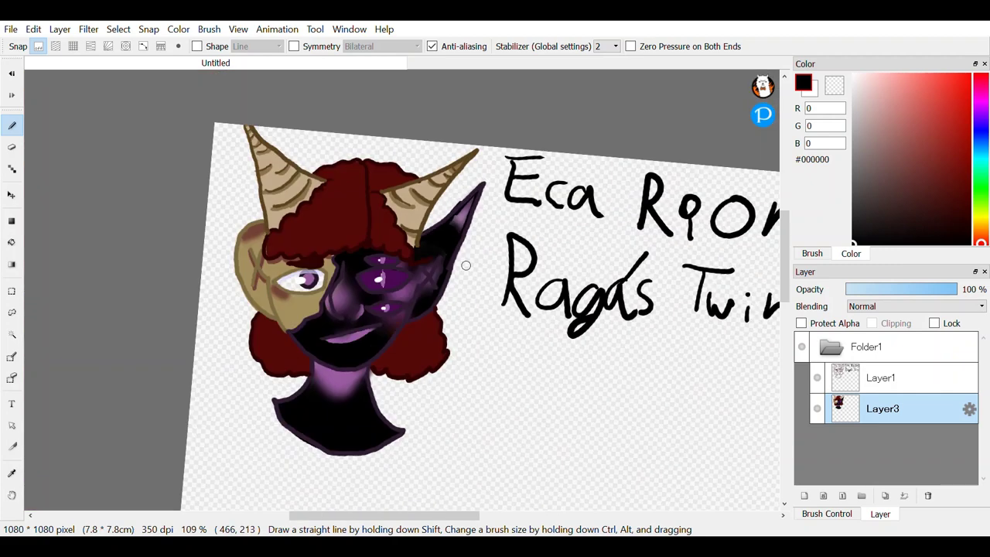
Step: Try adding black strand lines to the portrait's red hair and undo them
scroll(346, 239, "up", 5)
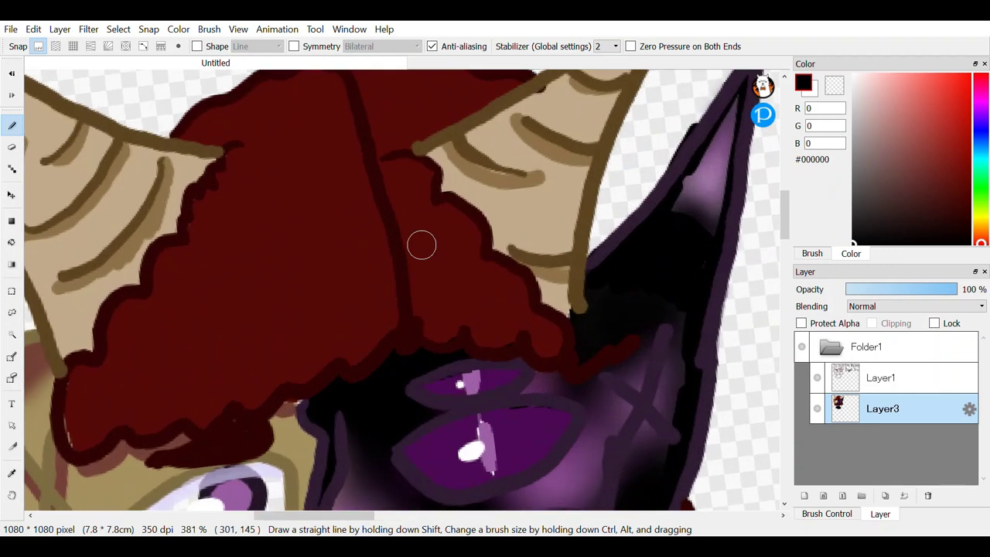
left_click_drag(340, 254, 230, 326)
left_click_drag(276, 161, 184, 286)
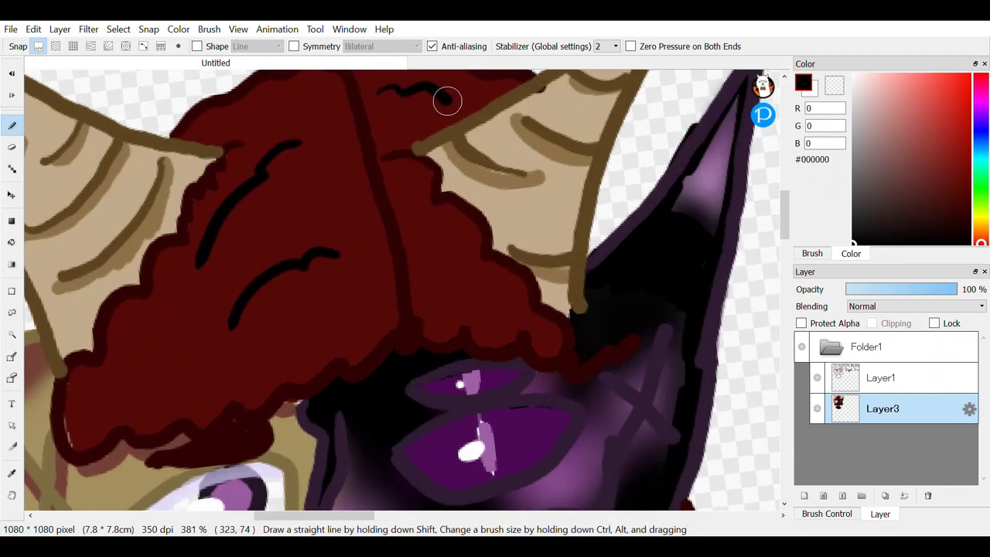
key("ctrl+z")
key("ctrl+z")
key("ctrl+z")
scroll(447, 100, "down", 5)
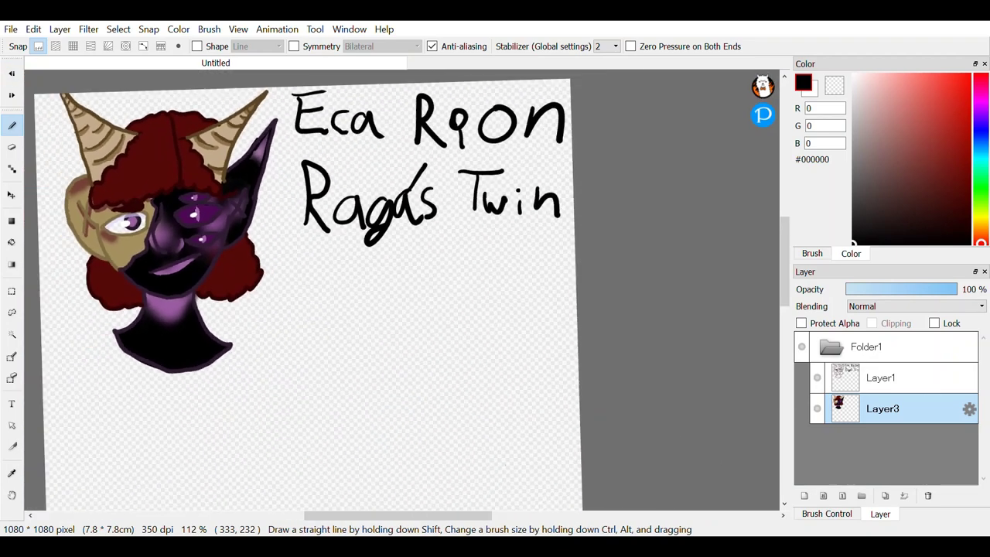
scroll(279, 193, "down", 1)
scroll(279, 193, "down", 2)
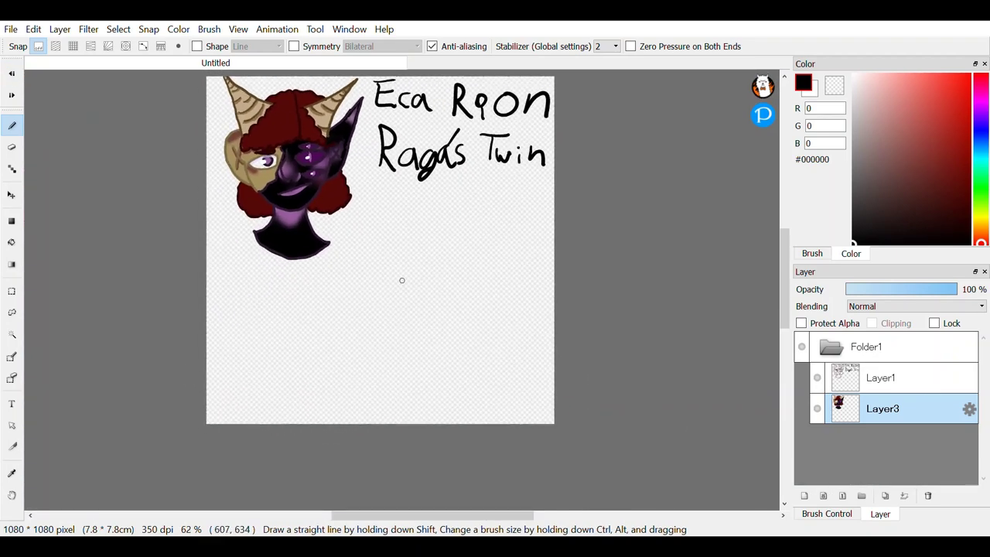
Step: Select Folder1 and lasso around the whole portrait, leaving out the handwritten text
left_click(890, 346)
key("l")
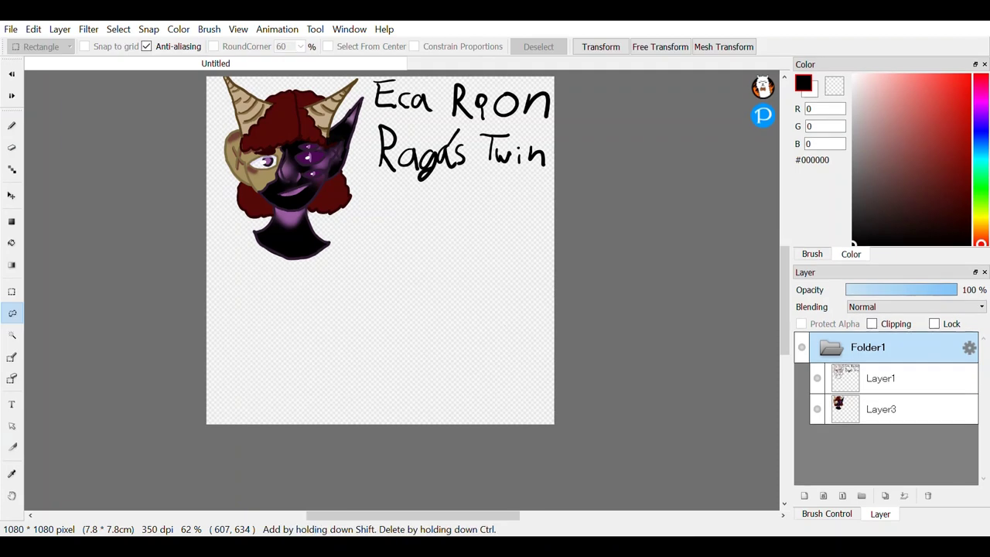
left_click_drag(361, 184, 363, 94)
left_click(12, 75)
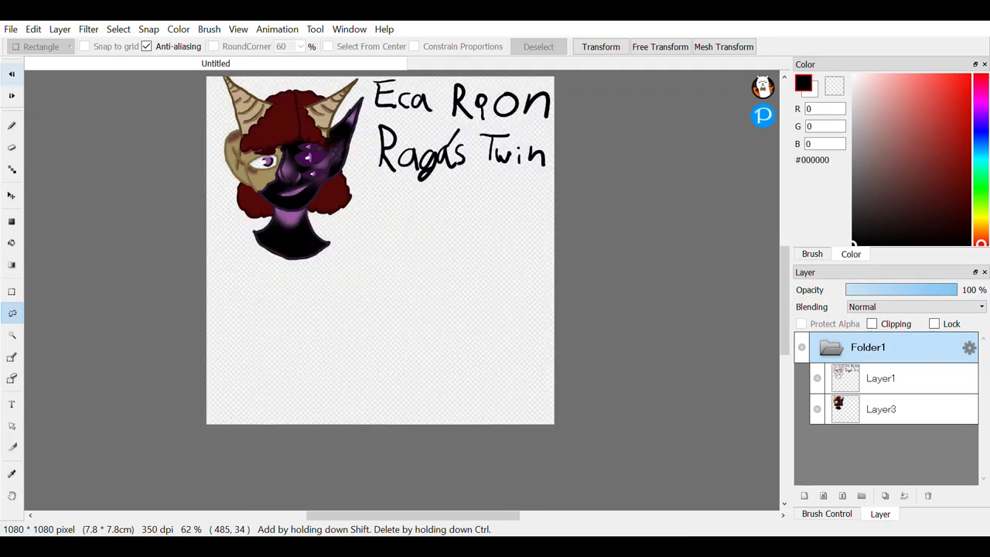
left_click_drag(330, 281, 363, 199)
mouse_move(326, 280)
left_mouse_down()
mouse_move(189, 97)
mouse_move(350, 252)
mouse_move(440, 368)
left_mouse_up()
Step: Transform the selected portrait, enlarging it and moving it to the lower-left part of the canvas, apply it and deselect
left_click(600, 47)
left_click_drag(325, 216, 360, 338)
left_click_drag(242, 161, 240, 149)
scroll(379, 256, "down", 3)
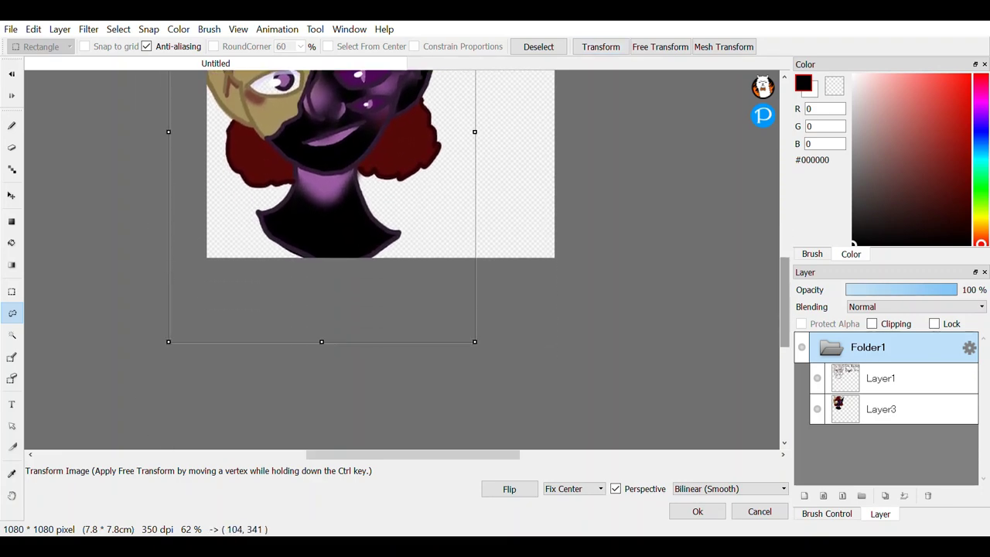
left_click_drag(474, 341, 410, 254)
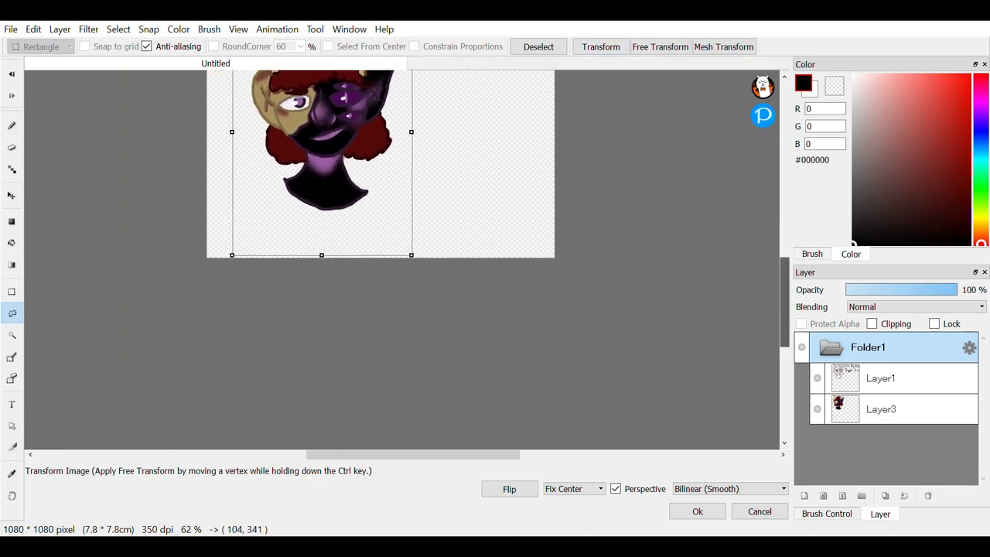
left_click_drag(785, 301, 784, 260)
left_click_drag(321, 303, 272, 348)
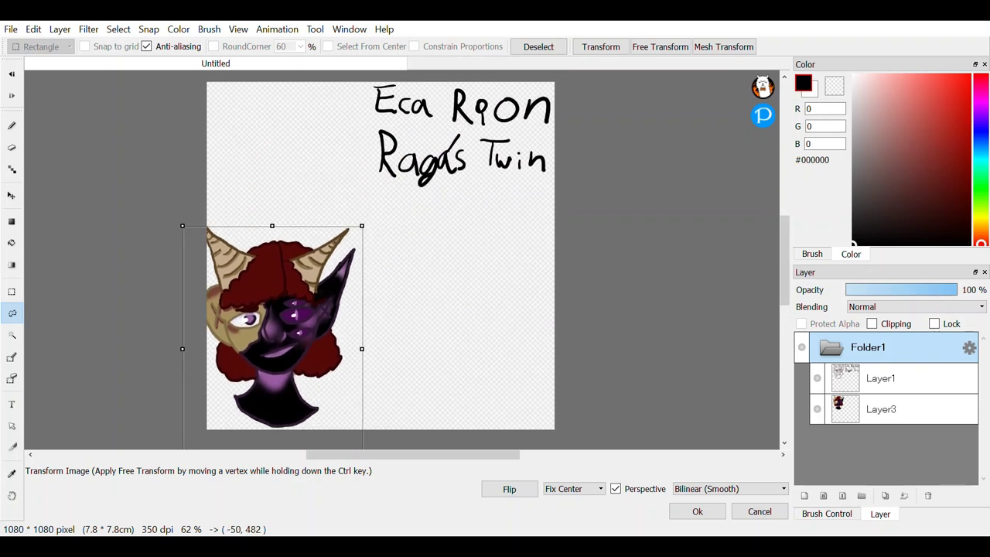
left_click_drag(362, 226, 380, 203)
left_click_drag(309, 294, 335, 281)
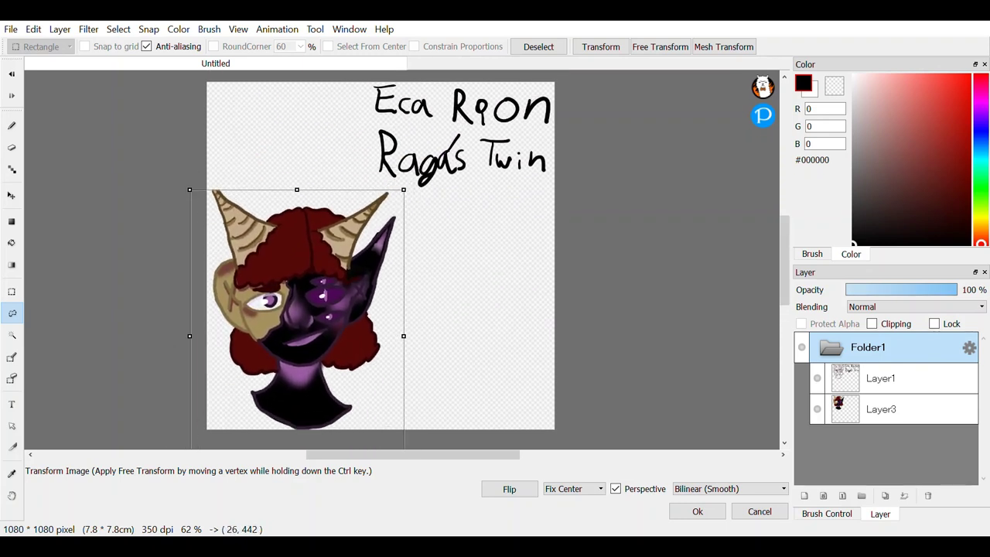
key("Return")
key("ctrl+d")
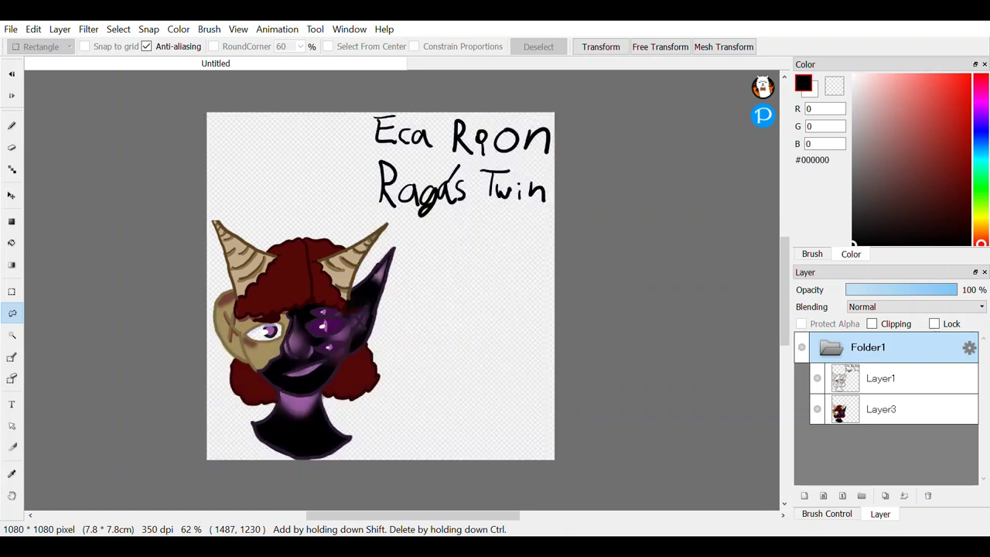
Step: On Layer3, sketch a black circular head with a jaw and crossing horizontal and vertical guidelines beside the portrait
left_click(897, 410)
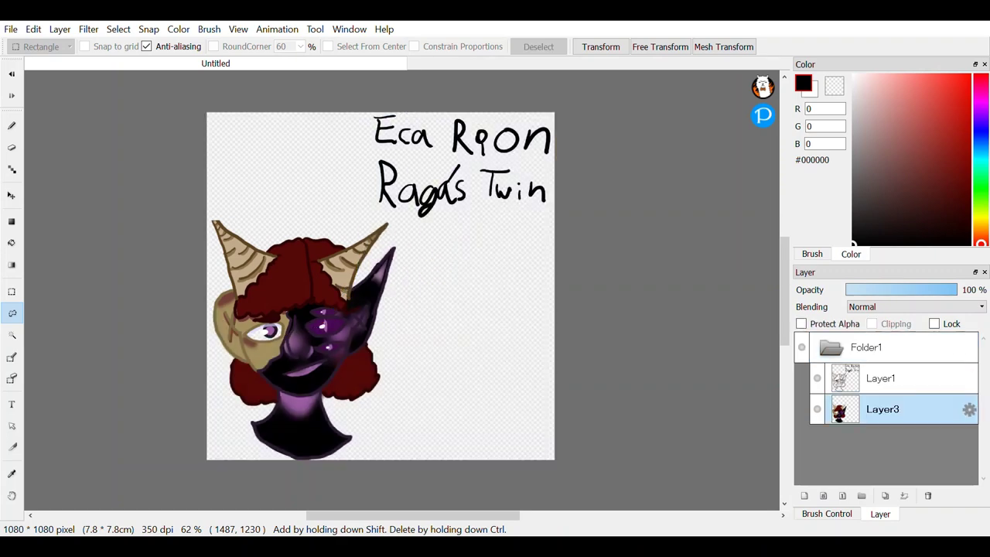
key("b")
scroll(493, 337, "up", 5)
mouse_move(491, 230)
left_mouse_down()
mouse_move(536, 355)
mouse_move(417, 249)
left_mouse_up()
scroll(434, 309, "up", 2)
scroll(534, 382, "up", 3)
mouse_move(179, 251)
left_mouse_down()
mouse_move(256, 451)
mouse_move(537, 270)
mouse_move(550, 228)
left_mouse_up()
left_click_drag(399, 111, 305, 426)
left_click_drag(406, 429, 503, 150)
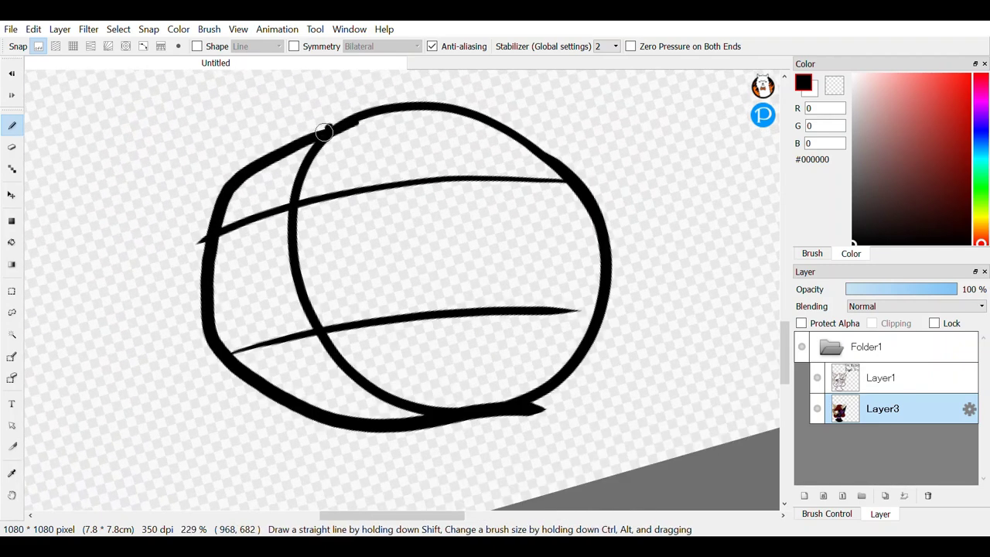
left_click_drag(324, 132, 348, 421)
left_click_drag(432, 128, 456, 406)
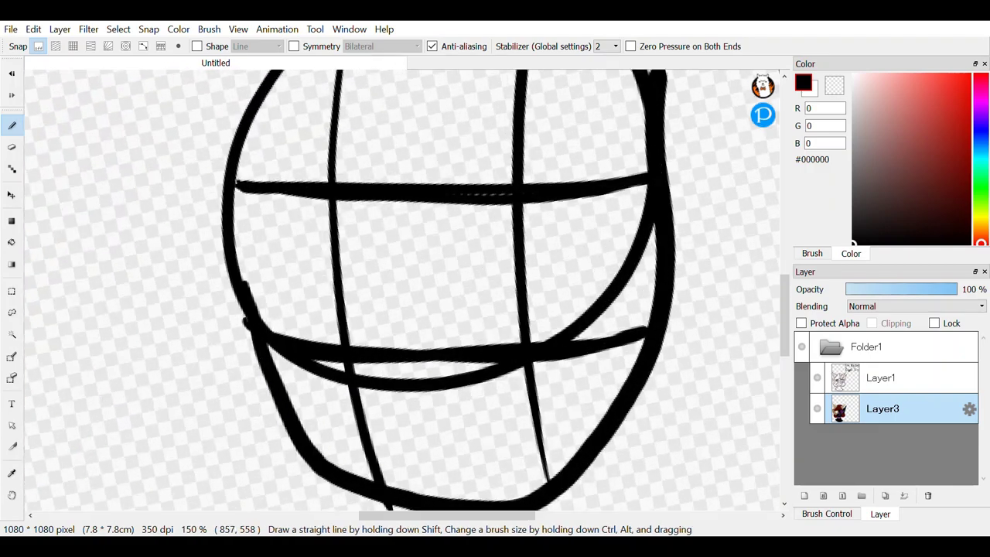
Step: Draw rounded ears on both sides of the sketched head, each marked with an X
mouse_move(268, 195)
left_mouse_down()
mouse_move(185, 219)
mouse_move(321, 384)
left_mouse_up()
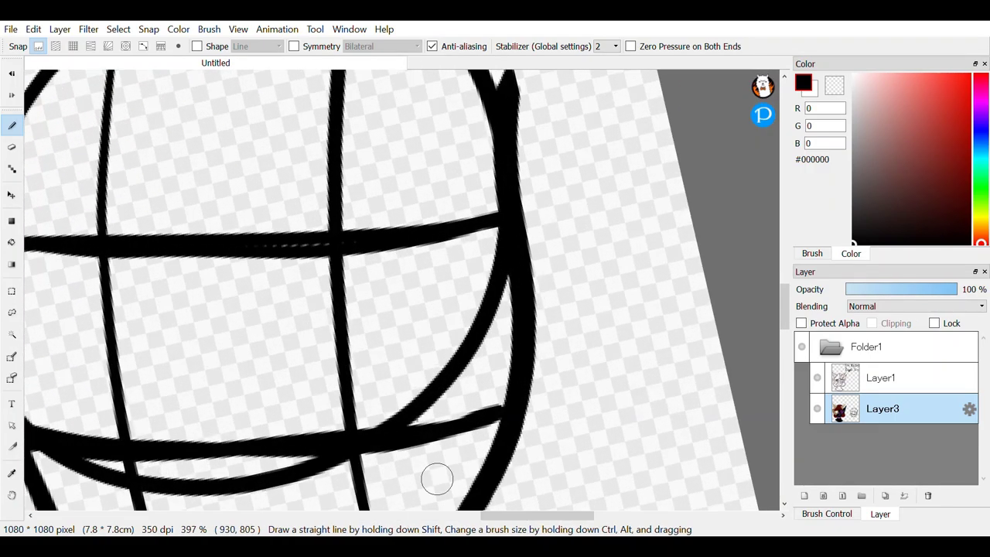
left_click_drag(516, 211, 457, 420)
left_click_drag(532, 271, 619, 371)
left_click_drag(612, 260, 529, 376)
scroll(526, 372, "down", 2)
scroll(239, 240, "up", 4)
left_click_drag(308, 275, 391, 361)
left_click_drag(377, 266, 320, 374)
Step: Draw the sketched character's neck with a curved base and two tall oval eyes on the vertical guidelines
scroll(491, 293, "down", 3)
mouse_move(454, 208)
left_mouse_down()
mouse_move(614, 391)
mouse_move(591, 202)
left_mouse_up()
scroll(503, 428, "down", 2)
scroll(515, 468, "up", 4)
mouse_move(518, 85)
left_mouse_down()
mouse_move(462, 318)
mouse_move(529, 101)
mouse_move(490, 89)
left_mouse_up()
scroll(491, 294, "down", 1)
scroll(403, 290, "up", 1)
mouse_move(242, 165)
left_mouse_down()
mouse_move(321, 276)
mouse_move(224, 187)
left_mouse_up()
scroll(490, 294, "down", 5)
Step: Add a small curved nose and a short smiling mouth below the oval eyes
scroll(519, 333, "up", 3)
left_click_drag(392, 378, 449, 377)
scroll(507, 304, "down", 1)
scroll(507, 304, "up", 2)
left_click_drag(394, 396, 438, 405)
scroll(438, 405, "down", 5)
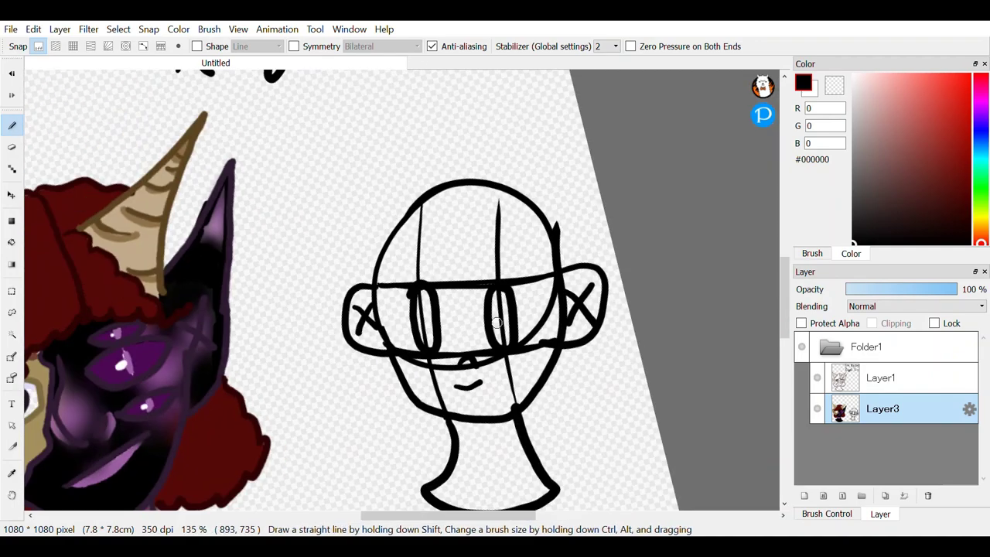
Step: Draw a wavy fringe above the eyes and outline two pointed horns on top of the sketched head
scroll(537, 349, "up", 5)
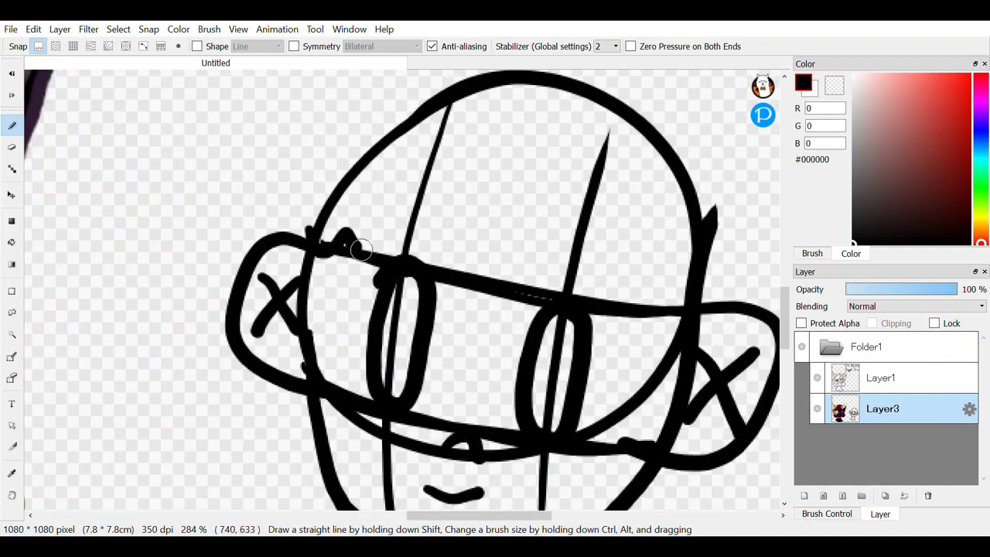
mouse_move(361, 249)
left_mouse_down()
mouse_move(553, 267)
mouse_move(691, 303)
left_mouse_up()
scroll(692, 303, "up", 4)
mouse_move(473, 307)
left_mouse_down()
mouse_move(377, 136)
mouse_move(314, 361)
left_mouse_up()
scroll(513, 467, "right", 3)
left_click_drag(449, 320, 595, 441)
Step: Add curved ridge lines across both horns of the sketched head
mouse_move(495, 311)
left_mouse_down()
mouse_move(631, 348)
mouse_move(602, 278)
left_mouse_up()
left_click_drag(209, 317, 85, 387)
left_click_drag(205, 298, 81, 325)
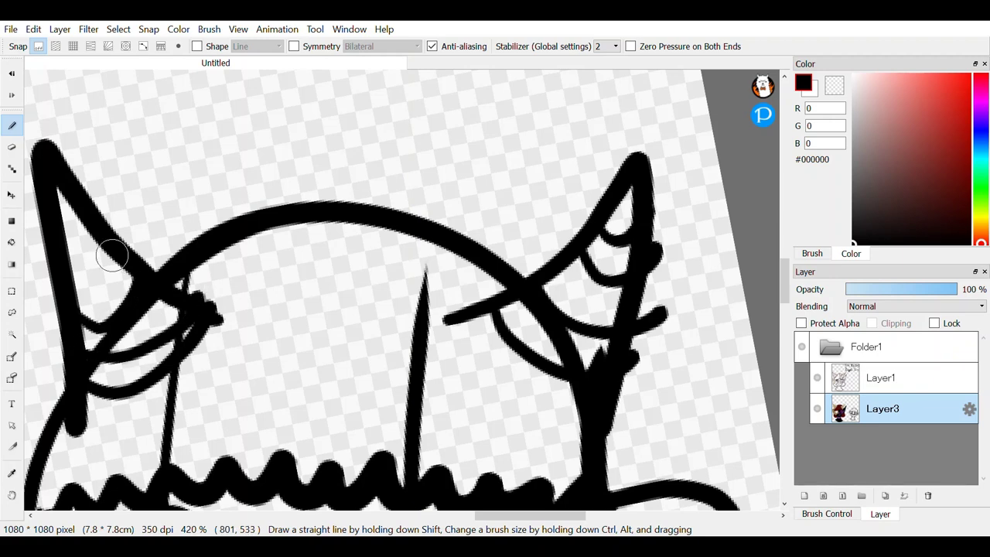
left_click_drag(72, 209, 75, 199)
left_click_drag(610, 204, 631, 212)
left_click_drag(551, 280, 615, 294)
scroll(441, 241, "down", 5)
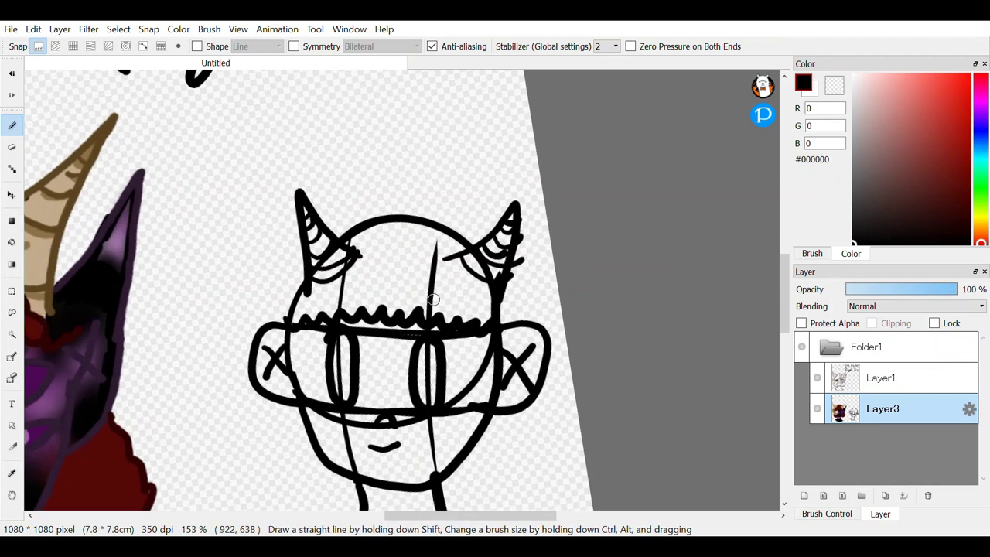
Step: Draw the hair outline across the top of the head between the horns and down both sides to the ears
scroll(426, 255, "up", 3)
left_click_drag(400, 187, 255, 232)
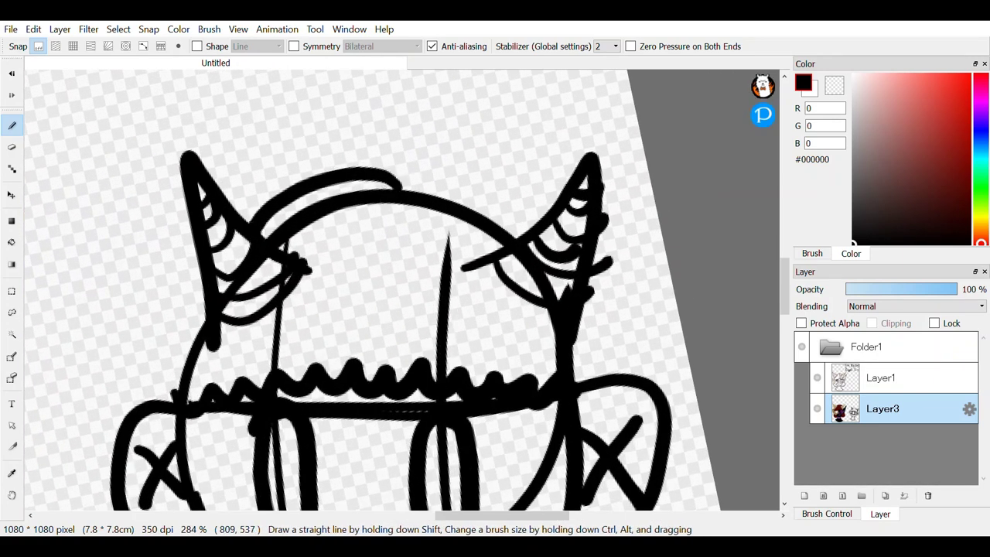
key("ctrl+z")
mouse_move(394, 187)
left_mouse_down()
mouse_move(375, 171)
mouse_move(251, 233)
left_mouse_up()
left_click_drag(445, 168, 536, 215)
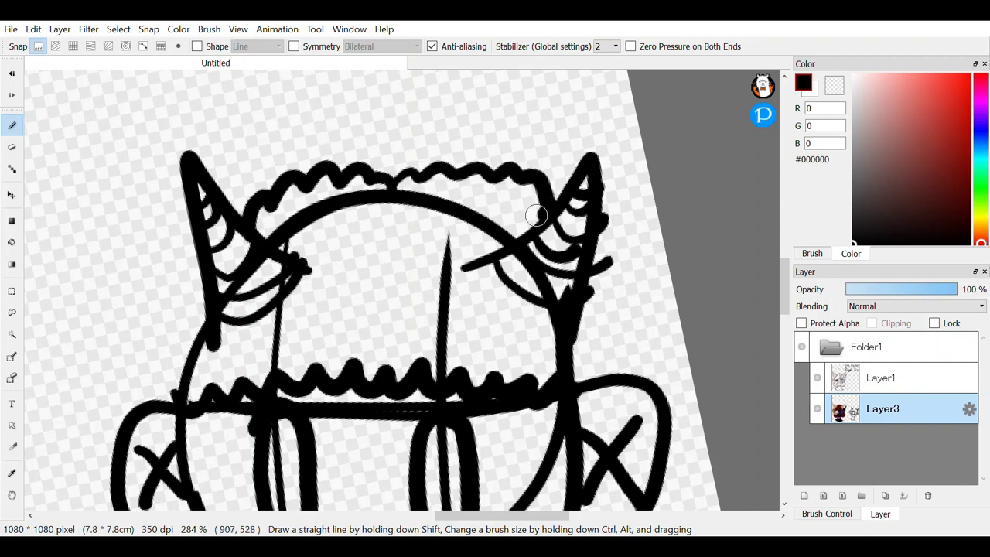
left_click_drag(172, 280, 168, 395)
mouse_move(597, 270)
left_mouse_down()
mouse_move(620, 299)
mouse_move(604, 375)
left_mouse_up()
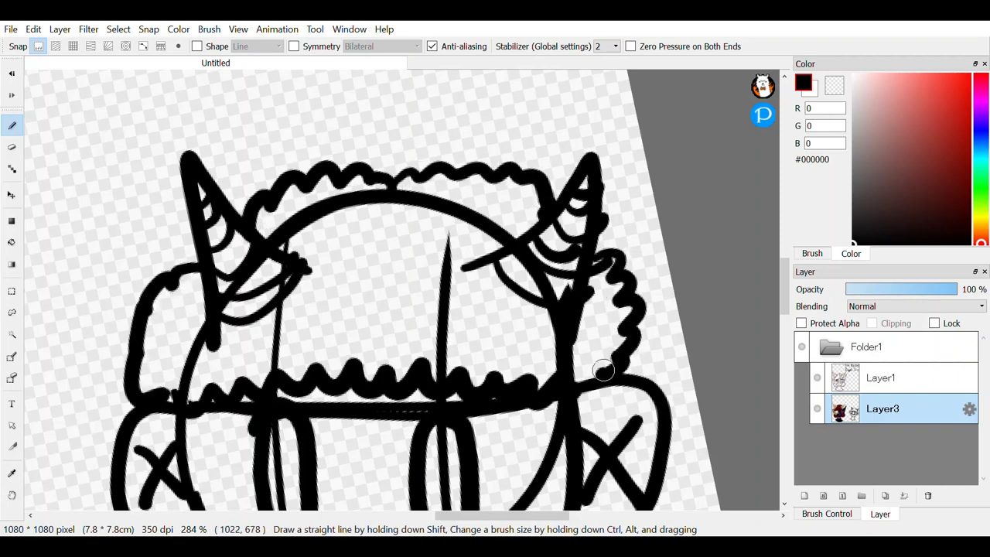
Step: Draw wavy lower hair from beneath both ears down to the neck of the sketched head
mouse_move(249, 220)
left_mouse_down()
mouse_move(230, 263)
mouse_move(329, 489)
mouse_move(413, 500)
left_mouse_up()
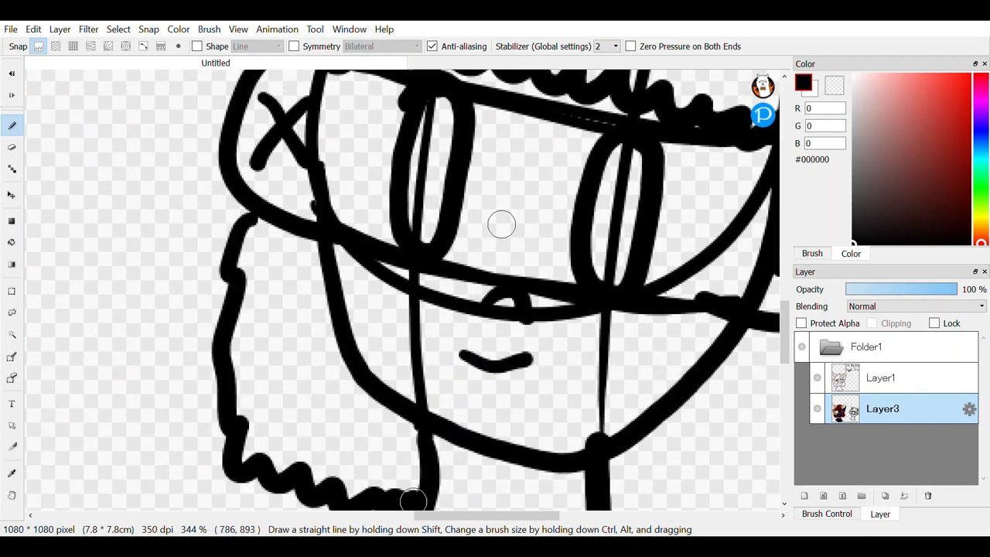
scroll(333, 456, "down", 2)
mouse_move(332, 456)
left_mouse_down()
mouse_move(409, 464)
mouse_move(575, 310)
mouse_move(592, 221)
left_mouse_up()
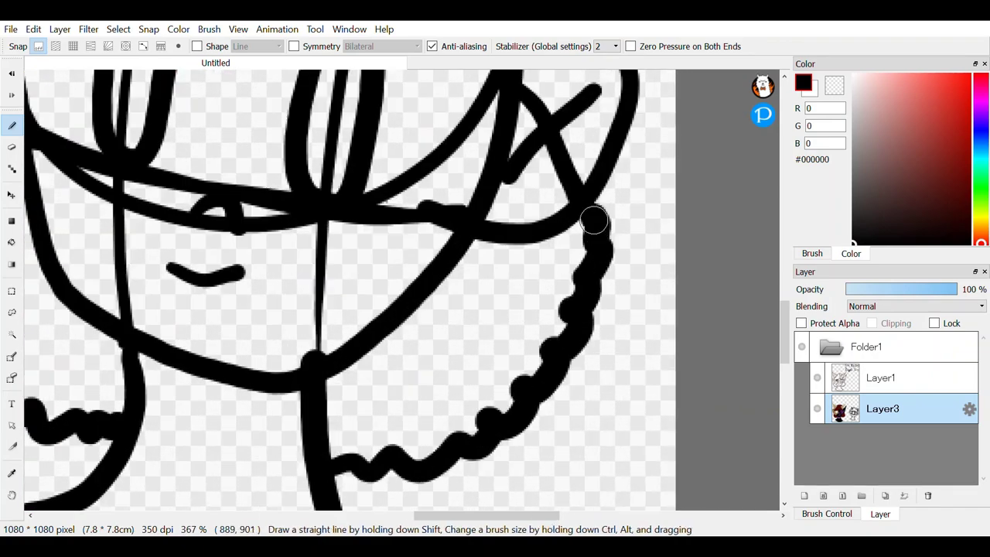
scroll(593, 221, "down", 2)
scroll(520, 352, "down", 2)
Step: Reshape the sketch's right-hand ear into a long upward point and erase its old rounded upper edge
scroll(618, 159, "up", 6)
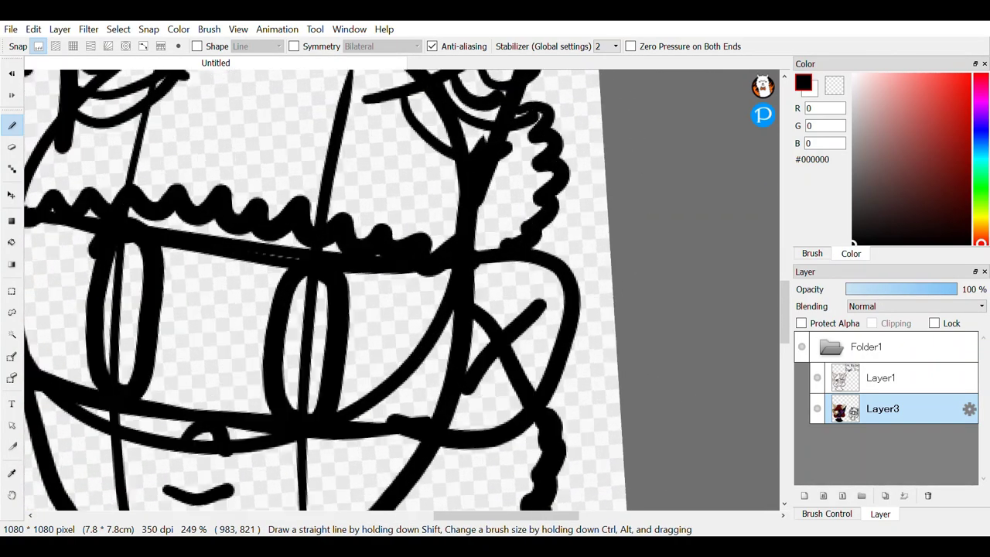
mouse_move(443, 260)
left_mouse_down()
mouse_move(608, 100)
mouse_move(560, 327)
mouse_move(471, 281)
mouse_move(562, 194)
mouse_move(544, 258)
left_mouse_up()
left_click(11, 168)
key("e")
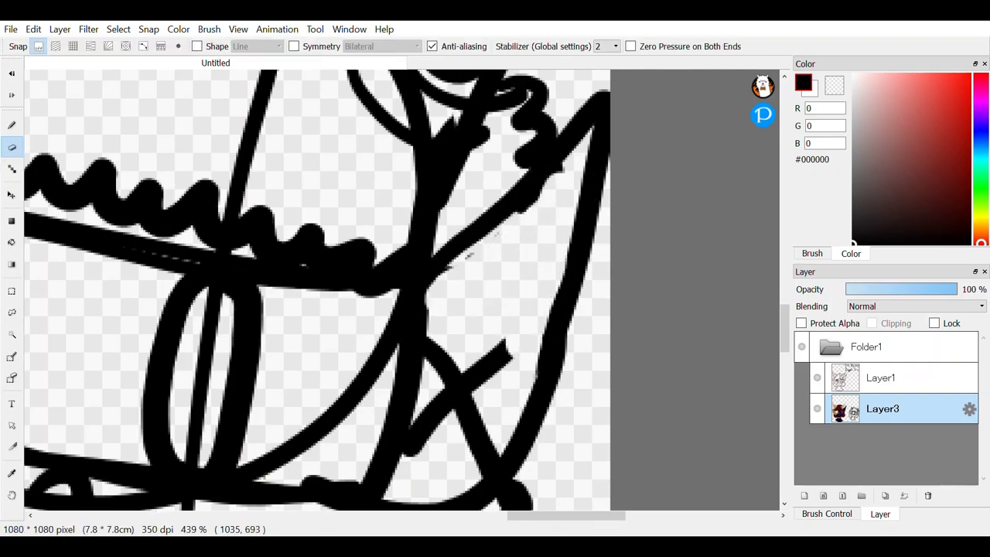
scroll(468, 255, "down", 6)
key("b")
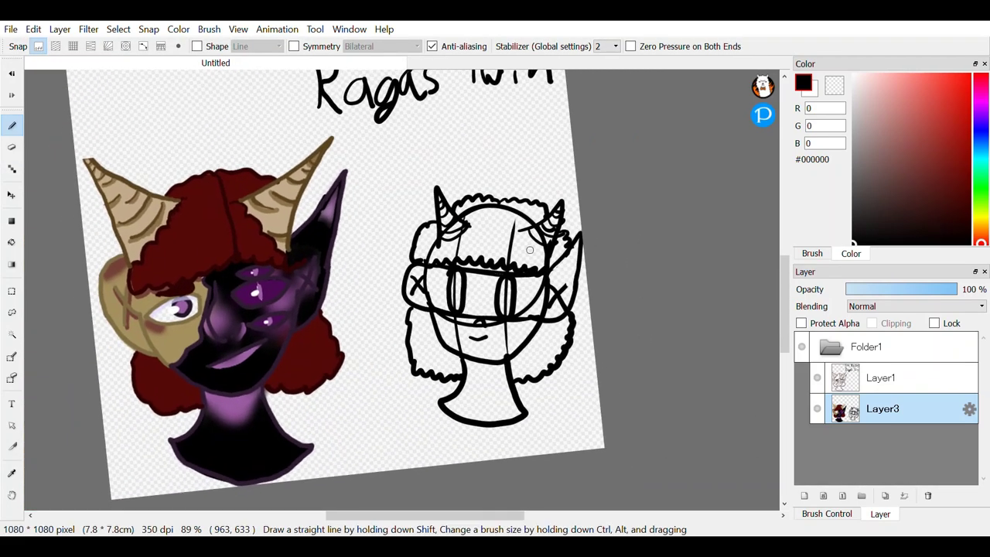
scroll(530, 359, "up", 5)
scroll(541, 340, "down", 2)
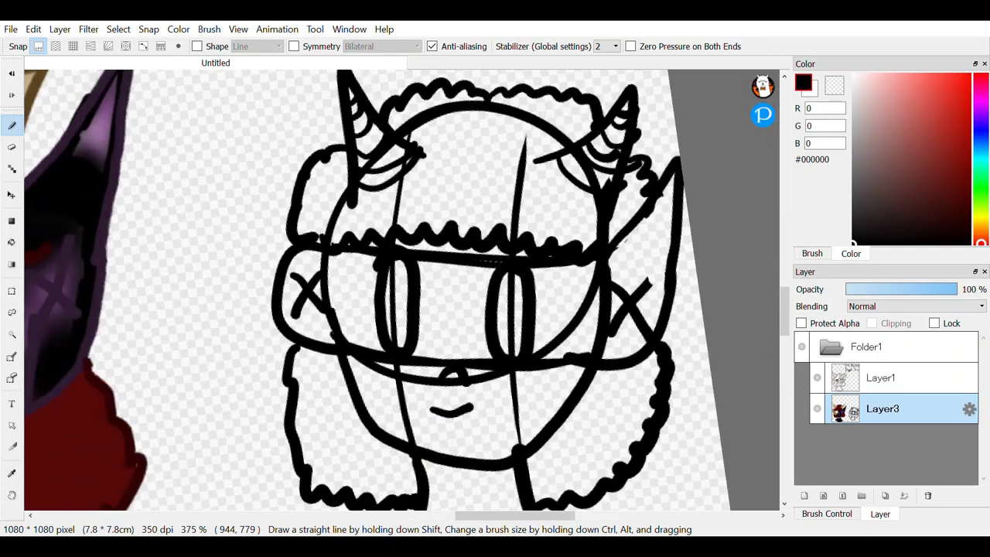
scroll(566, 310, "up", 4)
mouse_move(567, 310)
left_mouse_down()
mouse_move(536, 405)
mouse_move(491, 371)
left_mouse_up()
key("ctrl+z")
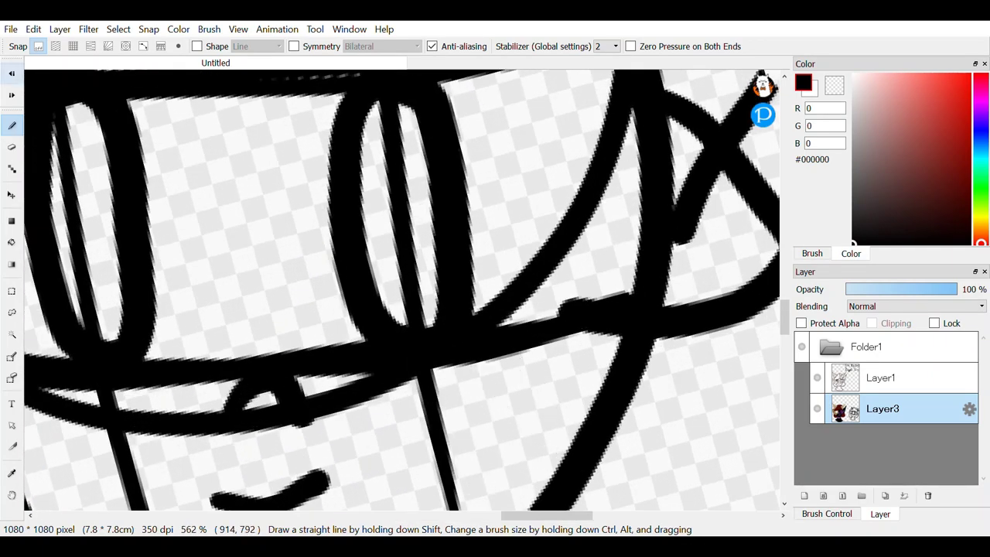
Step: Draw a tall pointed parting in the sketch's fringe above the right-hand eye
scroll(490, 371, "down", 1)
scroll(436, 162, "up", 1)
mouse_move(437, 132)
left_mouse_down()
mouse_move(436, 162)
mouse_move(270, 369)
mouse_move(570, 342)
left_mouse_up()
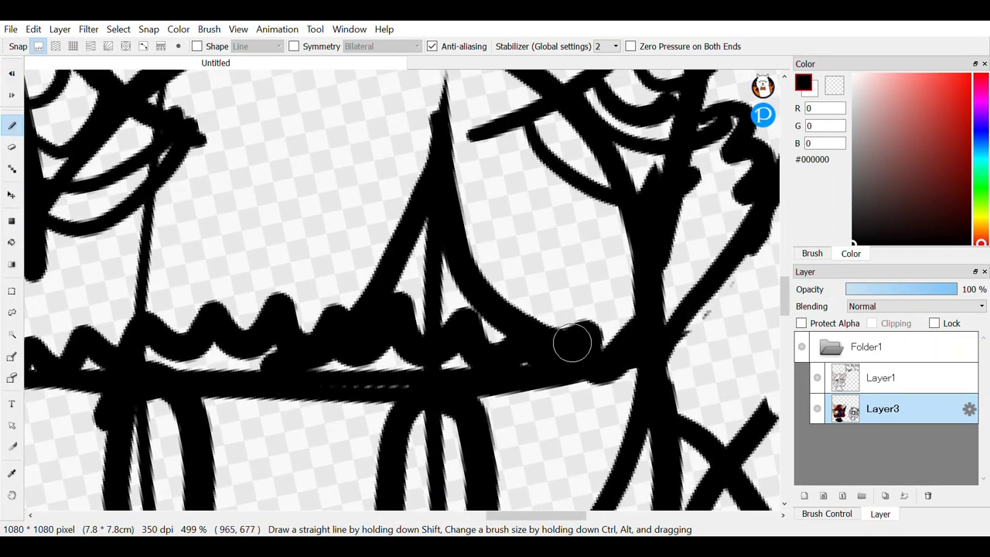
Step: Add small round eyes above and below the sketch's right-hand eye, clearing the fringe lines around the upper one
key("e")
mouse_move(425, 309)
left_mouse_down()
mouse_move(413, 258)
mouse_move(436, 294)
mouse_move(415, 343)
mouse_move(404, 319)
left_mouse_up()
key("b")
left_click_drag(422, 285, 394, 290)
scroll(411, 85, "down", 4)
scroll(462, 391, "up", 5)
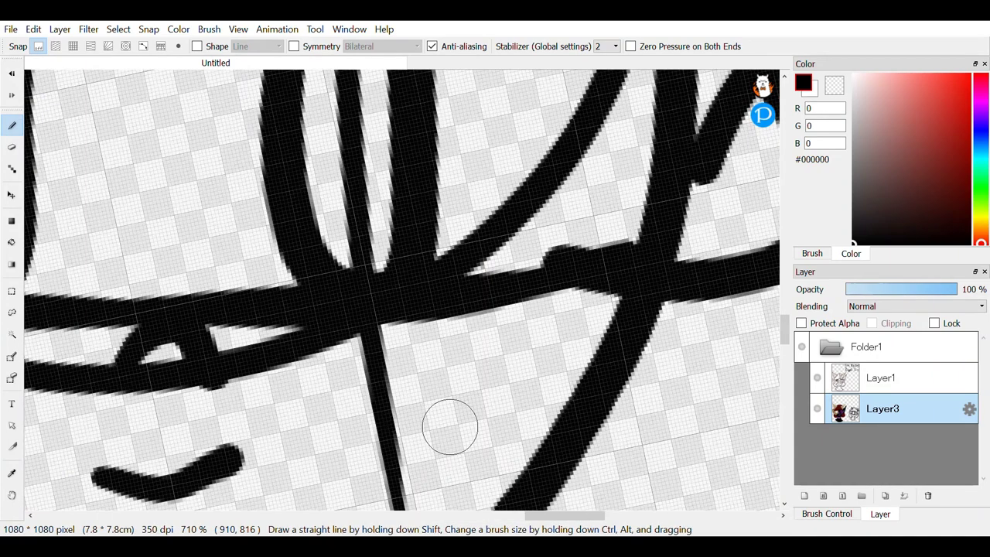
left_click_drag(441, 347, 402, 351)
scroll(402, 350, "down", 6)
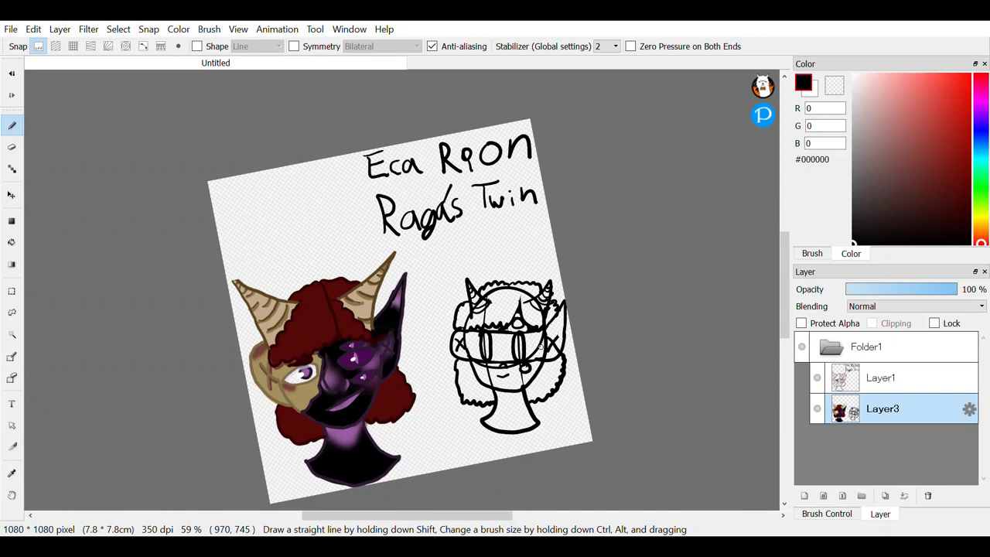
Step: Draw the wavy dividing line down the middle of the sketched face and across to the left-hand cheek on Layer3
left_click(881, 377)
scroll(291, 235, "up", 4)
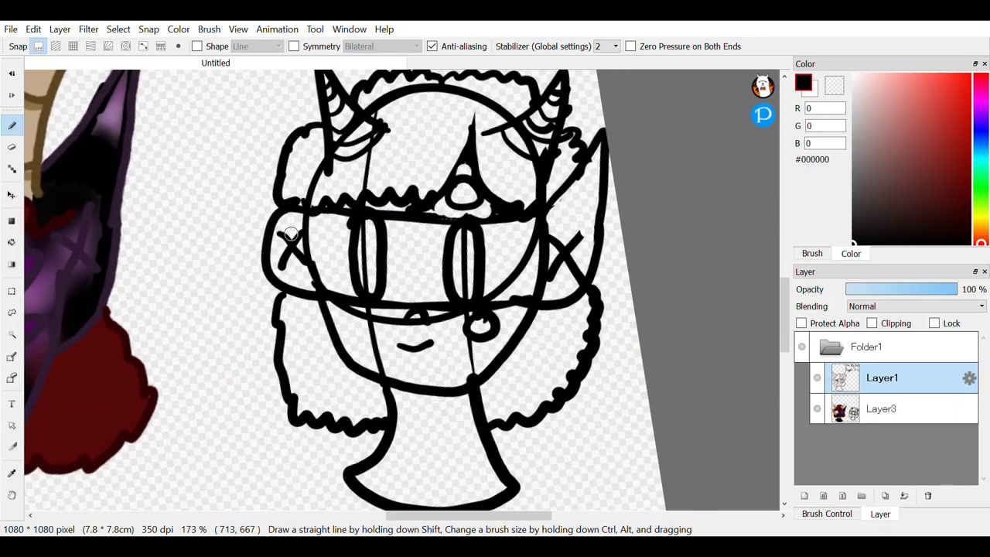
left_click(881, 408)
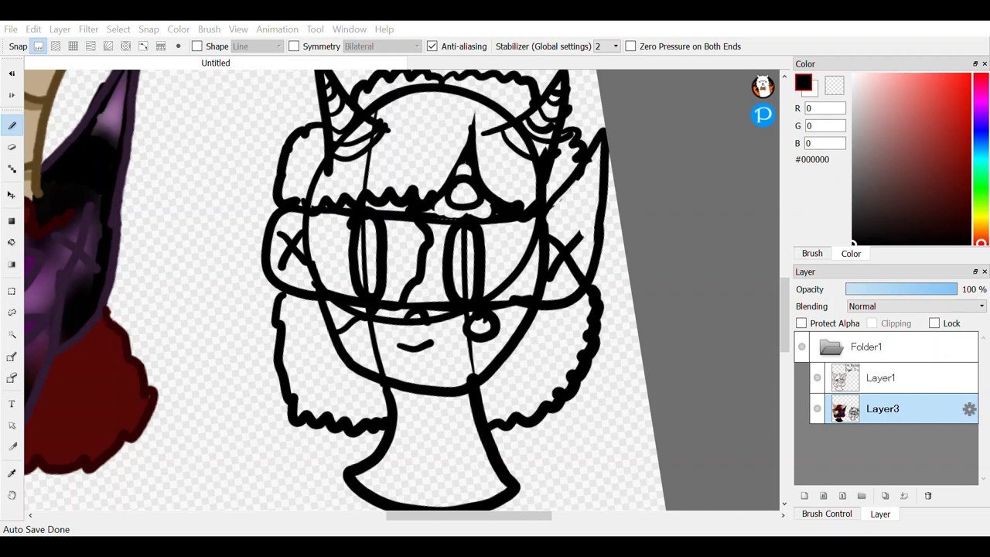
Step: Sample purple #4B0853 from the portrait's eye and trace the sketch's right-hand main eye with it on Layer1
scroll(607, 338, "down", 3)
scroll(608, 338, "up", 4)
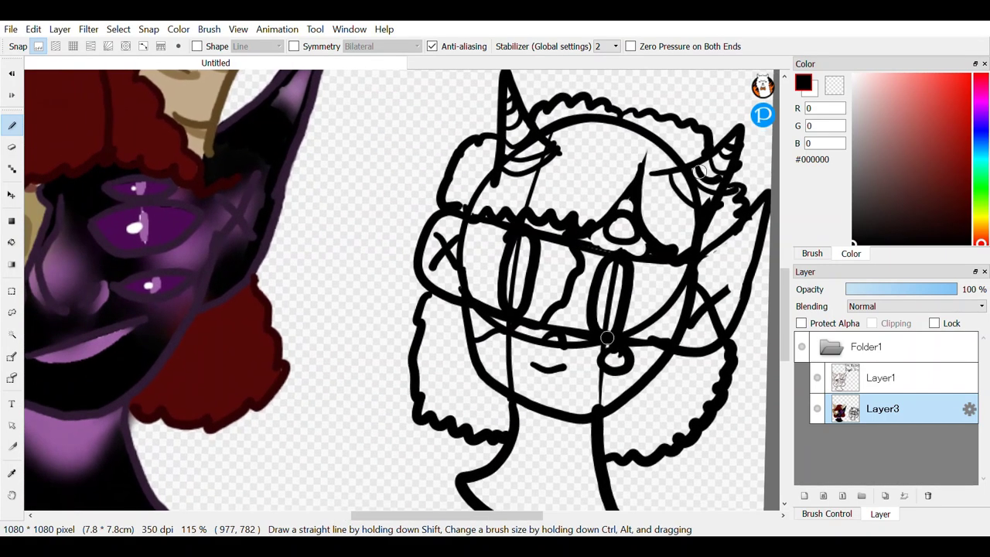
key("i")
left_click(112, 241)
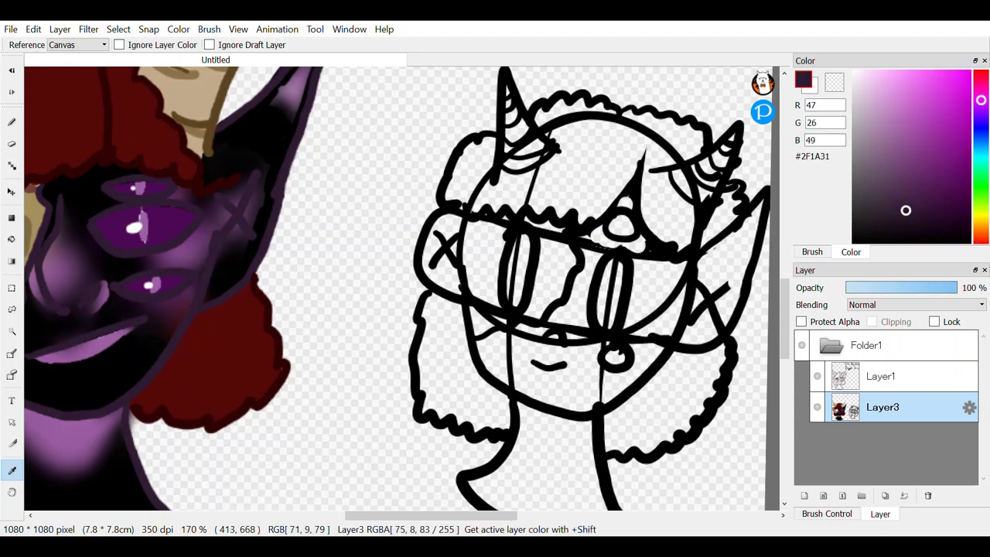
scroll(182, 223, "up", 4)
left_click(190, 257)
key("b")
left_click_drag(696, 331, 440, 225)
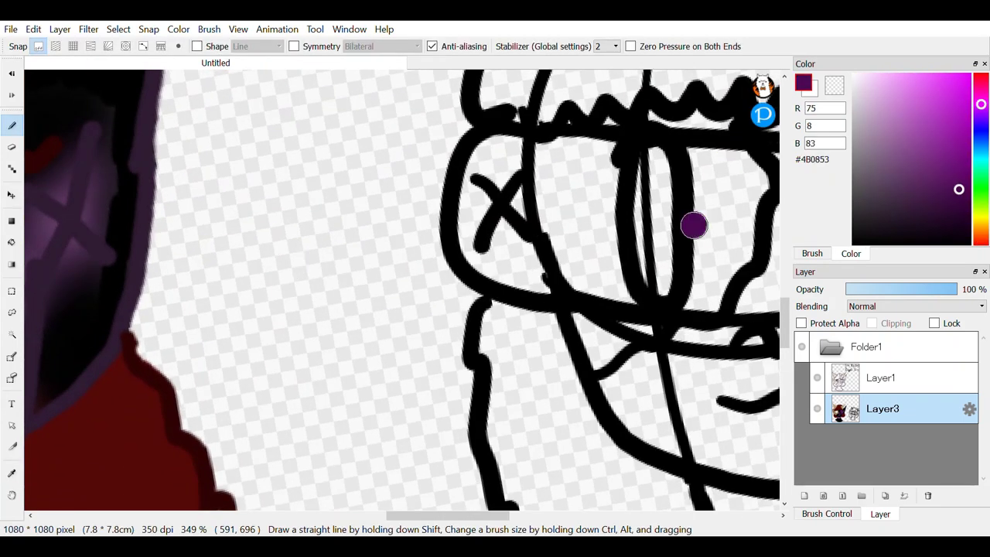
left_click_drag(694, 225, 270, 270)
scroll(270, 270, "up", 2)
left_click(881, 377)
scroll(535, 359, "up", 2)
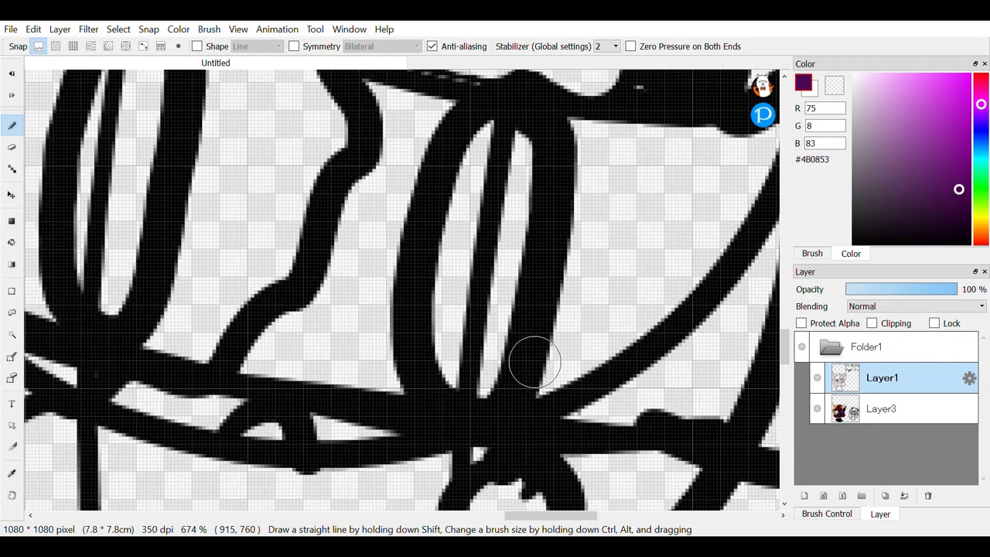
mouse_move(557, 176)
left_mouse_down()
mouse_move(473, 101)
mouse_move(425, 369)
mouse_move(541, 276)
left_mouse_up()
scroll(533, 348, "down", 3)
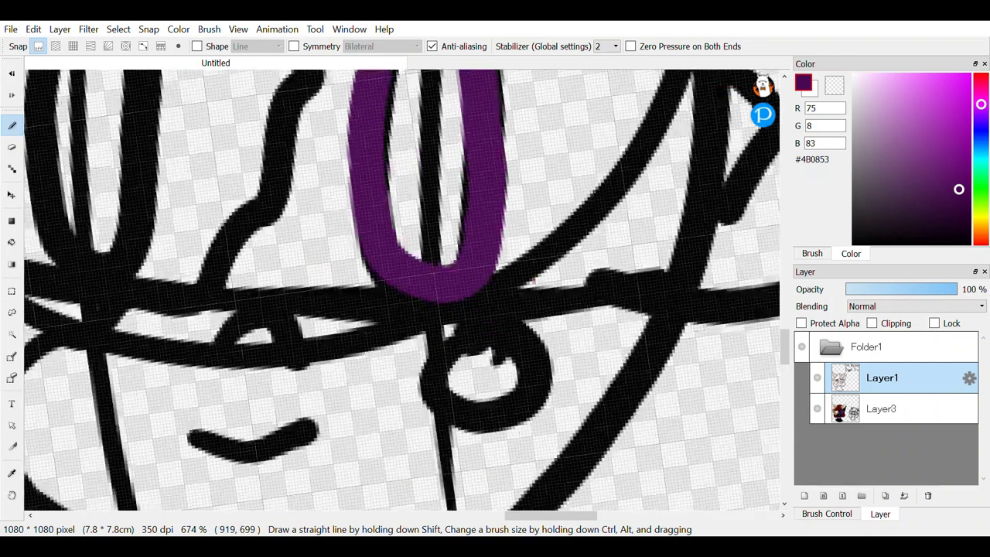
Step: Trace the small round eyes below and above the right-hand main eye in purple
scroll(531, 416, "up", 2)
mouse_move(402, 187)
left_mouse_down()
mouse_move(452, 249)
mouse_move(363, 188)
left_mouse_up()
scroll(401, 290, "down", 3)
scroll(502, 222, "up", 3)
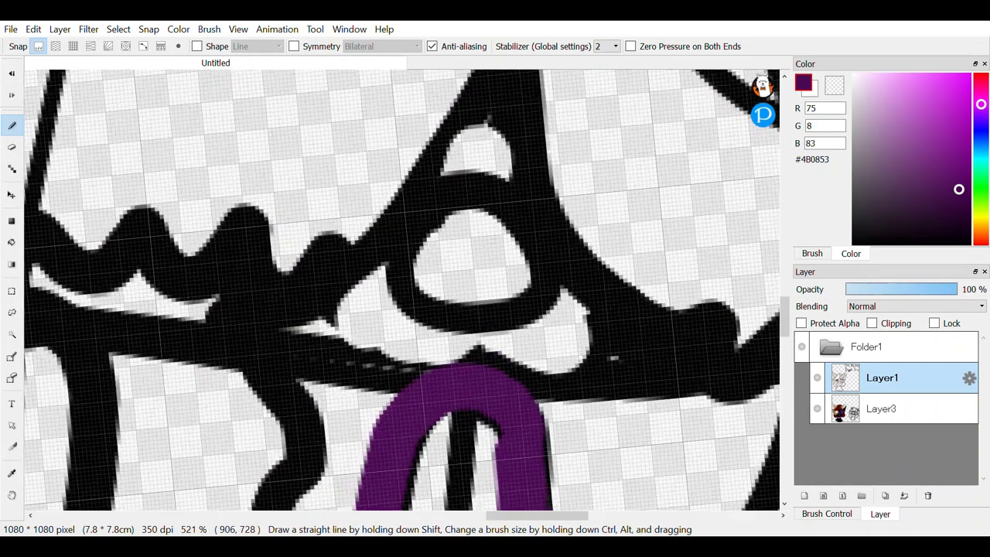
mouse_move(483, 184)
left_mouse_down()
mouse_move(467, 184)
mouse_move(505, 395)
mouse_move(470, 188)
left_mouse_up()
scroll(470, 188, "down", 5)
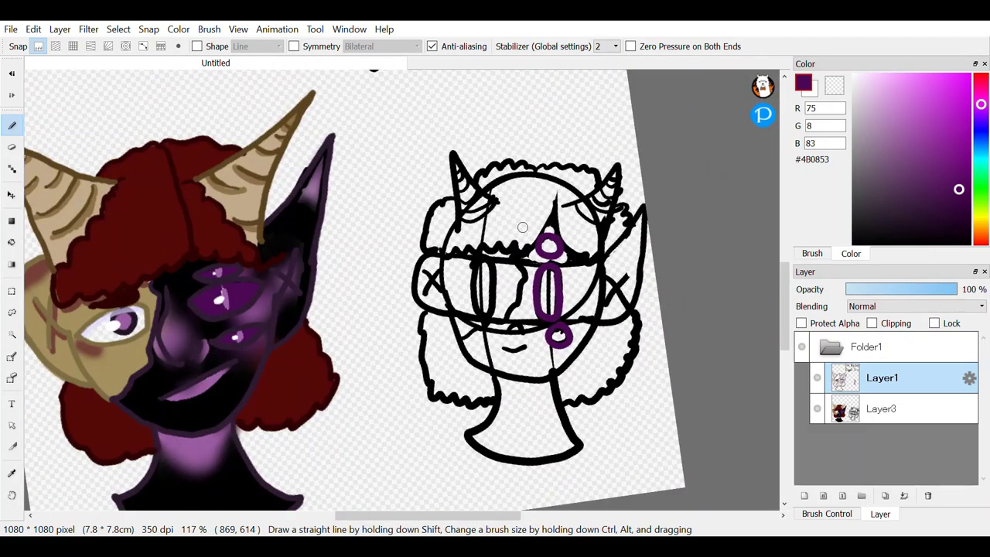
Step: Trace the sketch's nose and mouth in purple on Layer1
scroll(533, 293, "up", 6)
mouse_move(355, 329)
left_mouse_down()
mouse_move(360, 310)
mouse_move(487, 346)
left_mouse_up()
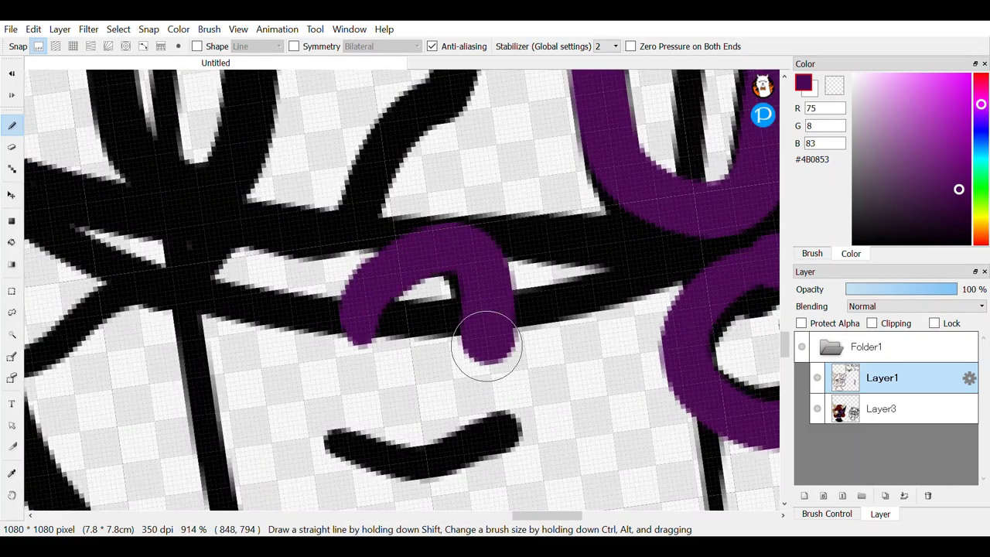
left_click_drag(329, 437, 487, 429)
scroll(487, 430, "down", 5)
scroll(487, 429, "up", 2)
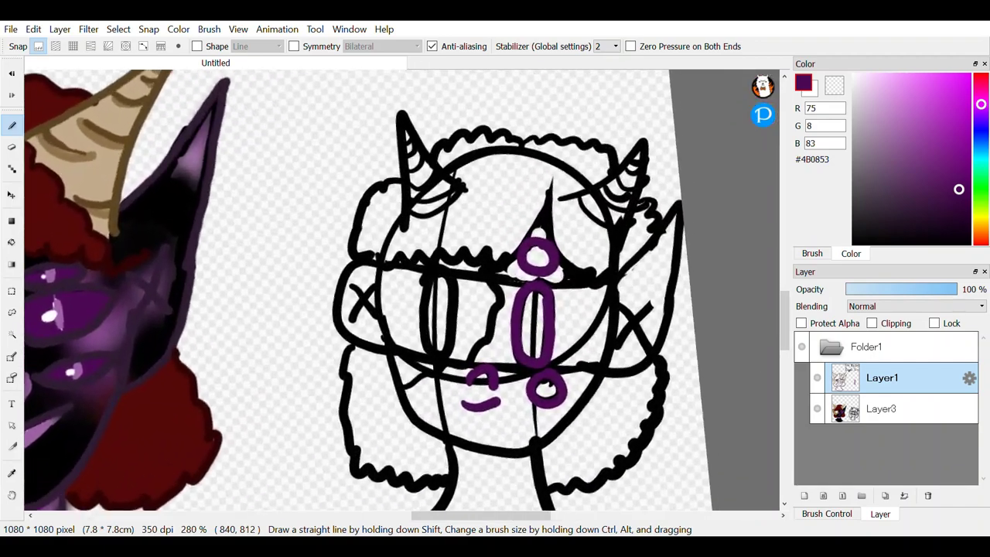
Step: Trace the pointed right-hand ear and the X mark inside it in purple
scroll(376, 281, "up", 2)
mouse_move(373, 281)
left_mouse_down()
mouse_move(436, 203)
mouse_move(506, 154)
mouse_move(464, 431)
mouse_move(320, 482)
left_mouse_up()
left_click_drag(376, 320, 449, 442)
left_click_drag(370, 436, 467, 312)
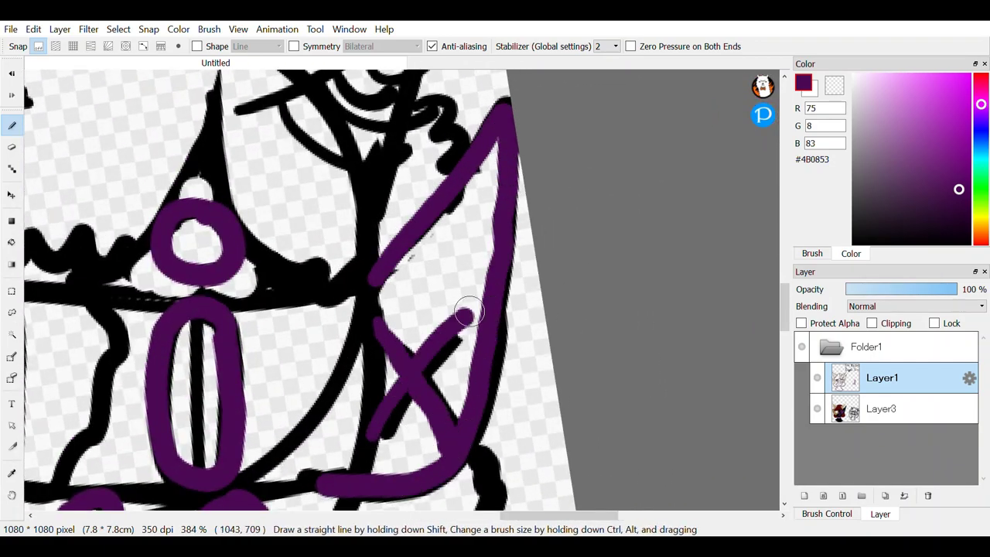
Step: Trace the jawline, both sides of the neck and the curved neck base in purple
scroll(468, 312, "down", 1)
scroll(493, 375, "up", 2)
mouse_move(478, 130)
left_mouse_down()
mouse_move(431, 248)
mouse_move(181, 438)
mouse_move(40, 408)
left_mouse_up()
scroll(401, 290, "down", 1)
mouse_move(179, 215)
left_mouse_down()
mouse_move(208, 296)
mouse_move(321, 371)
left_mouse_up()
scroll(546, 202, "down", 3)
mouse_move(447, 224)
left_mouse_down()
mouse_move(473, 423)
mouse_move(201, 380)
mouse_move(274, 142)
left_mouse_up()
scroll(402, 290, "down", 1)
scroll(402, 290, "down", 5)
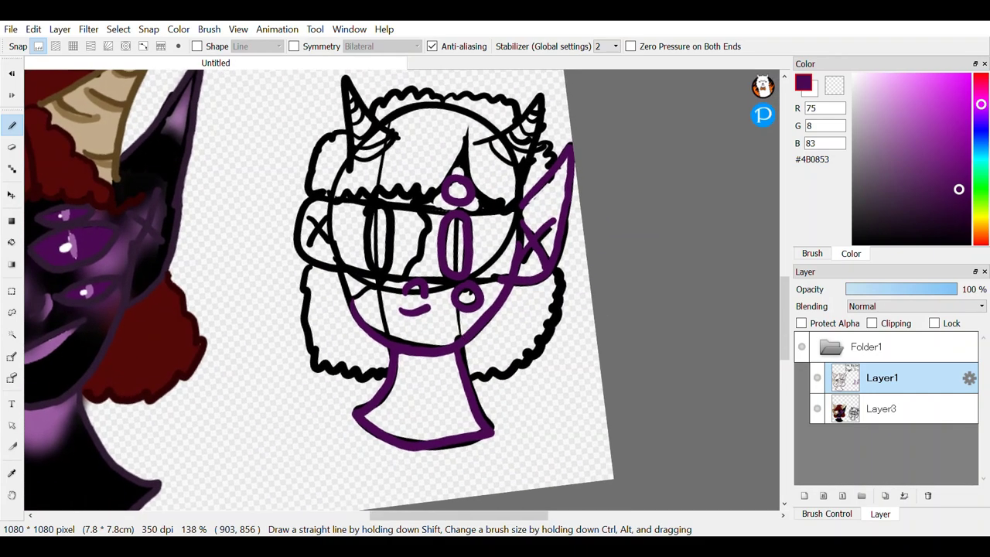
Step: Trace the wavy dividing line from the fringe down to the left-hand cheek in purple
scroll(401, 290, "up", 5)
mouse_move(416, 186)
left_mouse_down()
mouse_move(391, 313)
mouse_move(263, 375)
mouse_move(221, 410)
left_mouse_up()
scroll(221, 410, "down", 3)
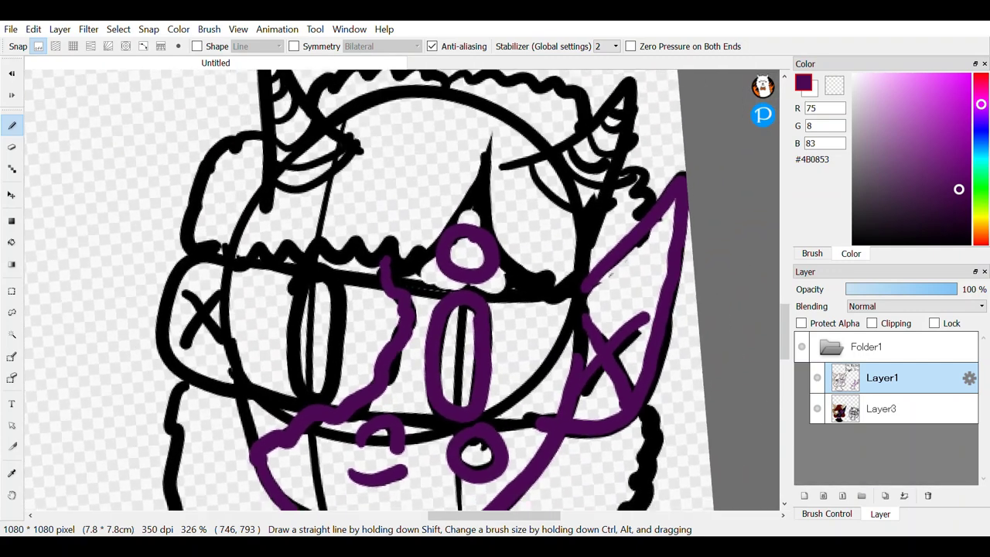
Step: Sample olive brown #7D6C43 from the portrait's outline and trace the sketch's left-hand ear, its X mark and the cheek line
scroll(522, 448, "up", 4)
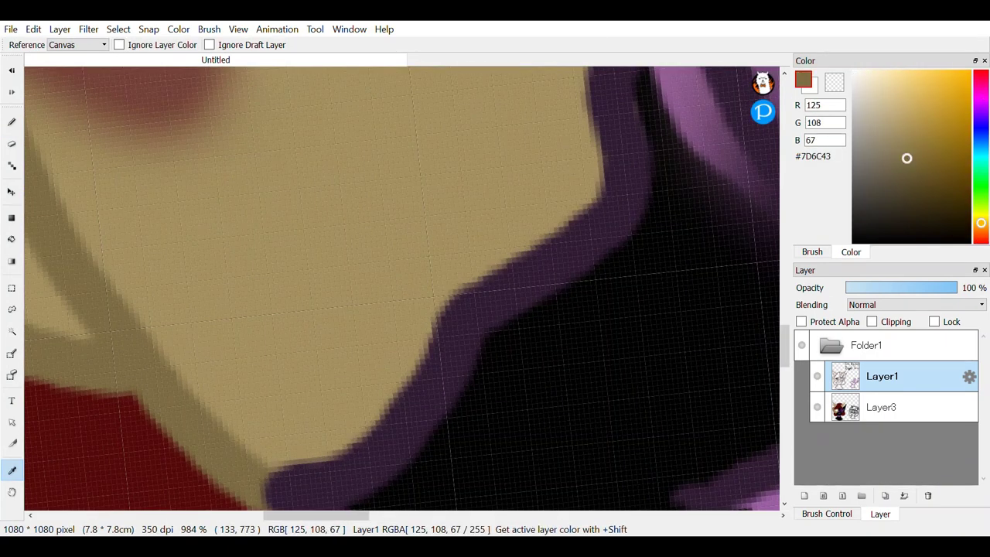
left_click(112, 360)
key("b")
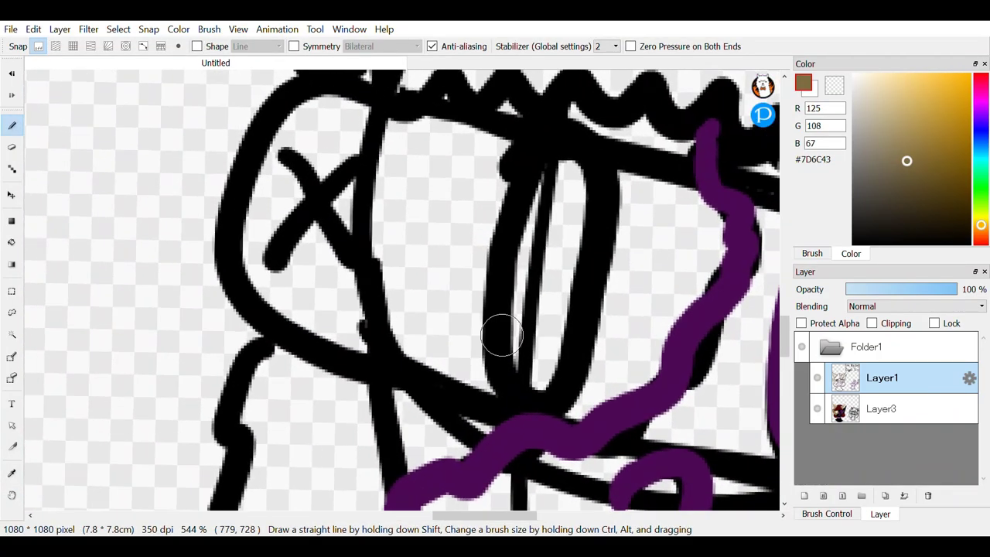
left_click_drag(352, 204, 388, 458)
left_click(11, 74)
left_click_drag(361, 226, 396, 492)
mouse_move(371, 92)
left_mouse_down()
mouse_move(232, 188)
mouse_move(368, 371)
left_mouse_up()
left_click_drag(286, 157, 353, 271)
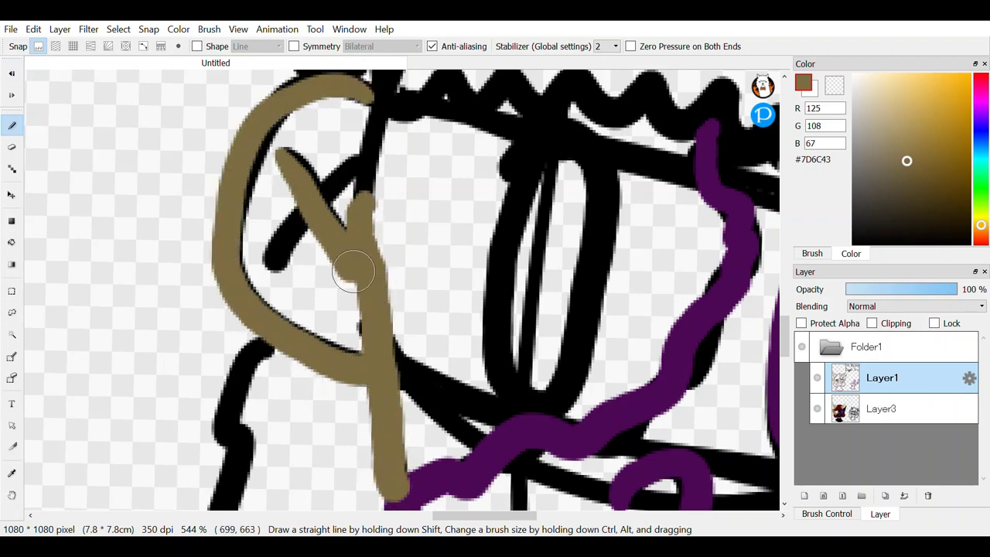
left_click_drag(347, 165, 261, 265)
Step: Sample dark purple #231424 from the portrait's iris outline and trace the sketch's left-hand eye with it
scroll(491, 265, "down", 6)
scroll(505, 232, "up", 4)
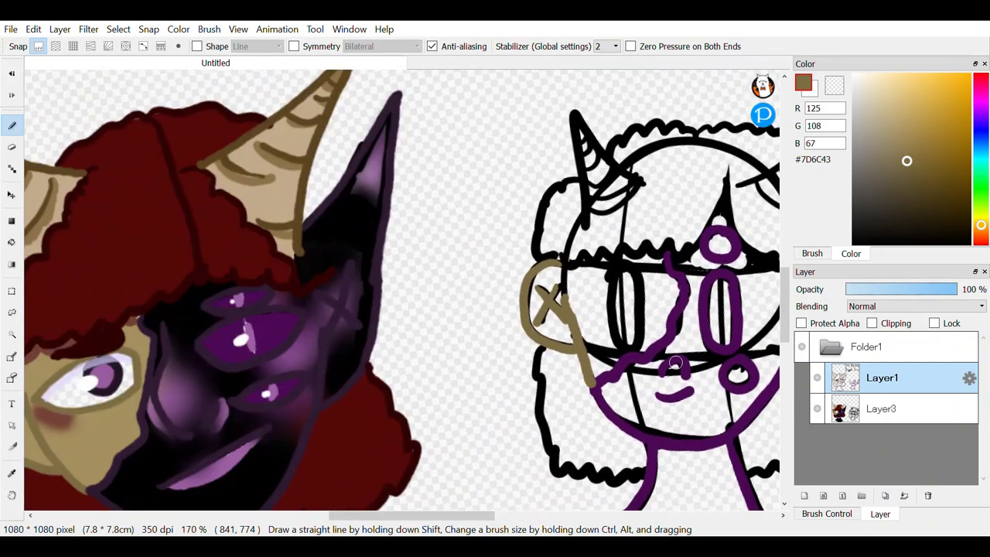
scroll(506, 211, "up", 3)
left_click(204, 340, "alt")
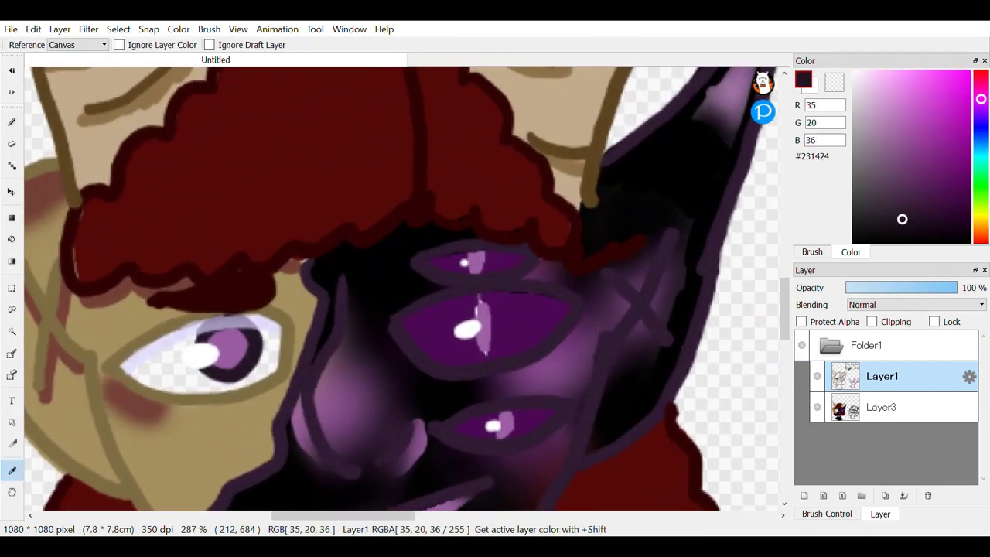
scroll(289, 239, "down", 2)
scroll(276, 242, "up", 4)
scroll(450, 396, "up", 1)
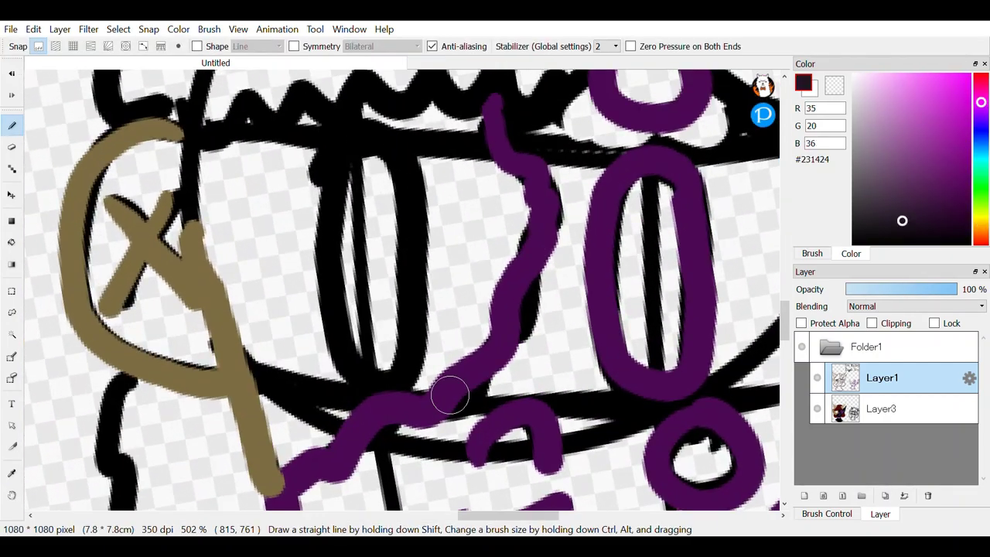
mouse_move(385, 143)
left_mouse_down()
mouse_move(320, 250)
mouse_move(346, 356)
mouse_move(407, 379)
mouse_move(411, 206)
left_mouse_up()
scroll(422, 242, "down", 4)
Step: Sample dark red #2D0202 from the portrait's hair outline and trace the sketch's wavy fringe and pointed parting
scroll(422, 242, "down", 1)
scroll(615, 285, "up", 1)
scroll(377, 347, "up", 3)
left_click(376, 347, "alt")
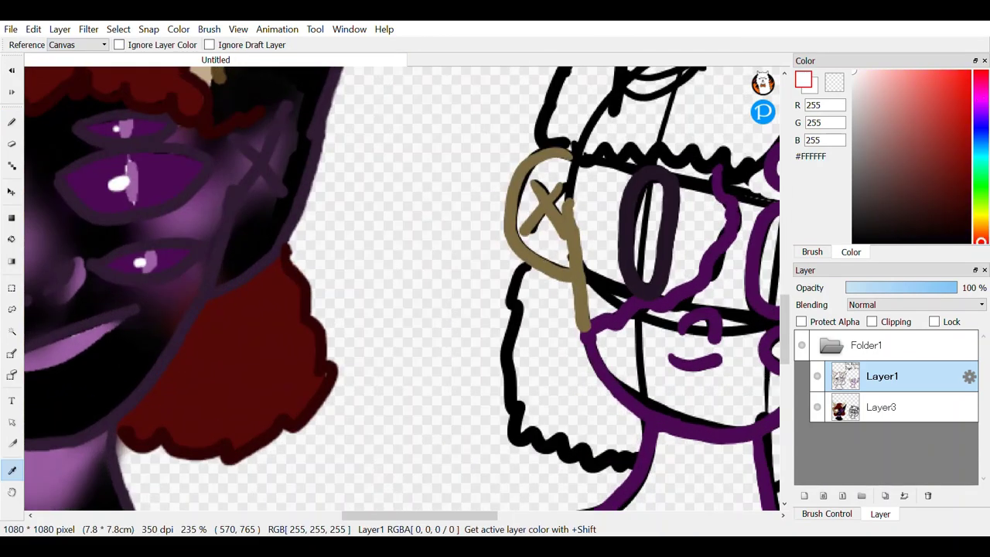
left_click(334, 373, "alt")
scroll(455, 437, "up", 3)
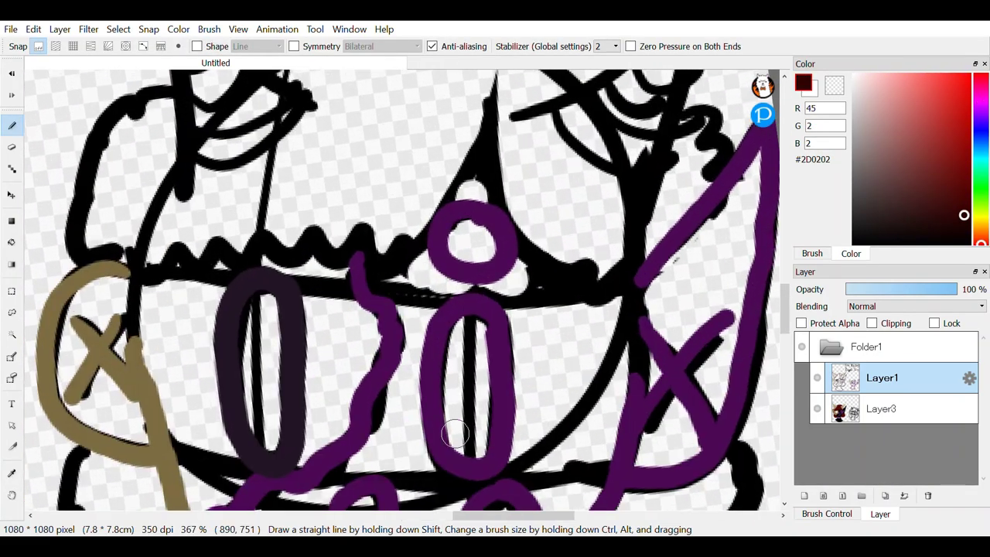
mouse_move(497, 110)
left_mouse_down()
mouse_move(434, 290)
mouse_move(372, 355)
mouse_move(326, 324)
mouse_move(256, 318)
mouse_move(99, 344)
mouse_move(35, 335)
left_mouse_up()
scroll(491, 256, "up", 1)
scroll(490, 256, "down", 1)
mouse_move(337, 97)
left_mouse_down()
mouse_move(321, 279)
mouse_move(406, 382)
mouse_move(484, 399)
left_mouse_up()
left_click_drag(379, 153, 405, 163)
scroll(492, 326, "up", 1)
Step: Trace the upper hair across the head, around the horn bases and down to the left-hand ear in dark red
left_click_drag(199, 306, 462, 231)
scroll(462, 231, "down", 1)
mouse_move(490, 277)
left_mouse_down()
mouse_move(433, 232)
mouse_move(267, 190)
mouse_move(193, 240)
left_mouse_up()
mouse_move(499, 273)
left_mouse_down()
mouse_move(510, 248)
mouse_move(765, 347)
left_mouse_up()
scroll(495, 290, "down", 1)
left_click_drag(545, 277, 545, 296)
mouse_move(627, 415)
left_mouse_down()
mouse_move(662, 457)
mouse_move(660, 499)
left_mouse_up()
scroll(495, 290, "down", 3)
scroll(495, 290, "up", 2)
mouse_move(455, 233)
left_mouse_down()
mouse_move(373, 245)
mouse_move(234, 445)
left_mouse_up()
scroll(402, 290, "down", 3)
scroll(402, 290, "up", 3)
Step: Trace the wavy lower hair on both sides of the neck in dark red and briefly hide Layer3 to check the lines
mouse_move(280, 189)
left_mouse_down()
mouse_move(235, 340)
mouse_move(232, 438)
mouse_move(280, 483)
left_mouse_up()
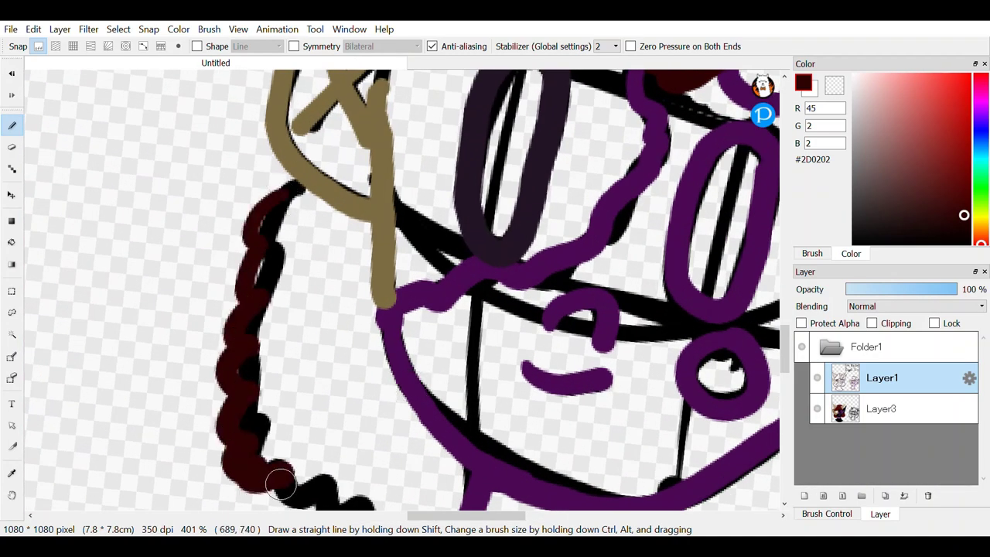
left_click_drag(460, 202, 571, 366)
scroll(483, 400, "down", 3)
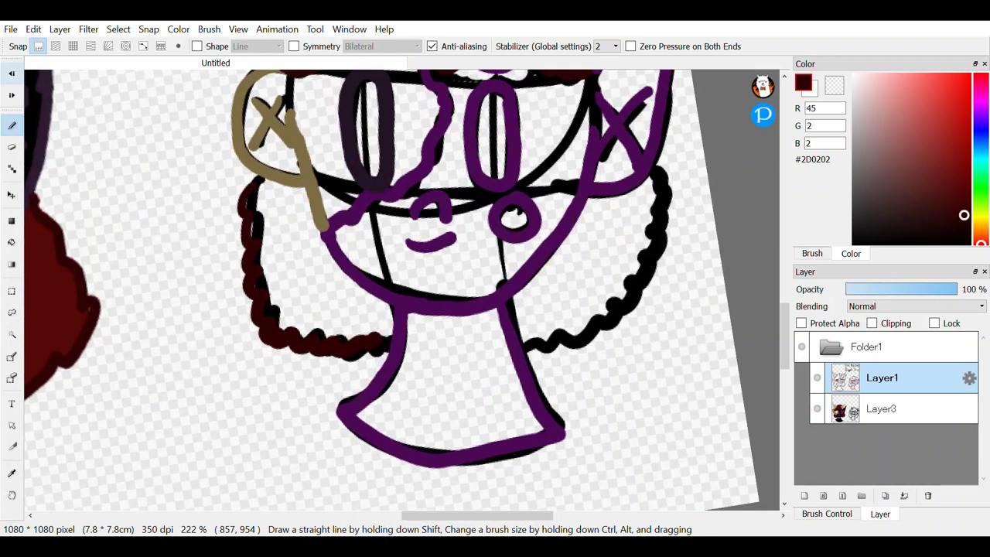
scroll(260, 303, "up", 4)
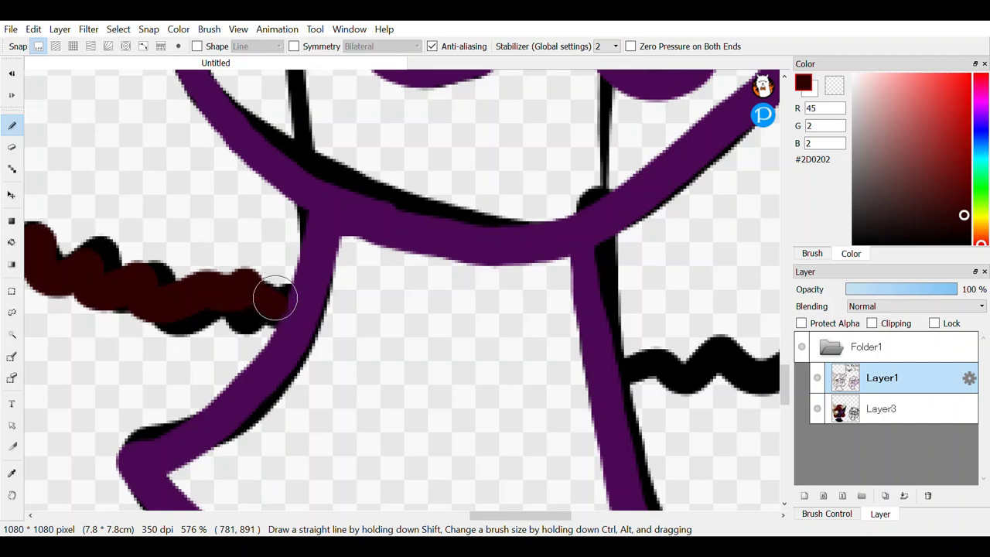
scroll(275, 298, "down", 4)
scroll(714, 93, "up", 3)
mouse_move(699, 89)
left_mouse_down()
mouse_move(687, 168)
mouse_move(488, 362)
mouse_move(359, 353)
left_mouse_up()
scroll(518, 358, "down", 6)
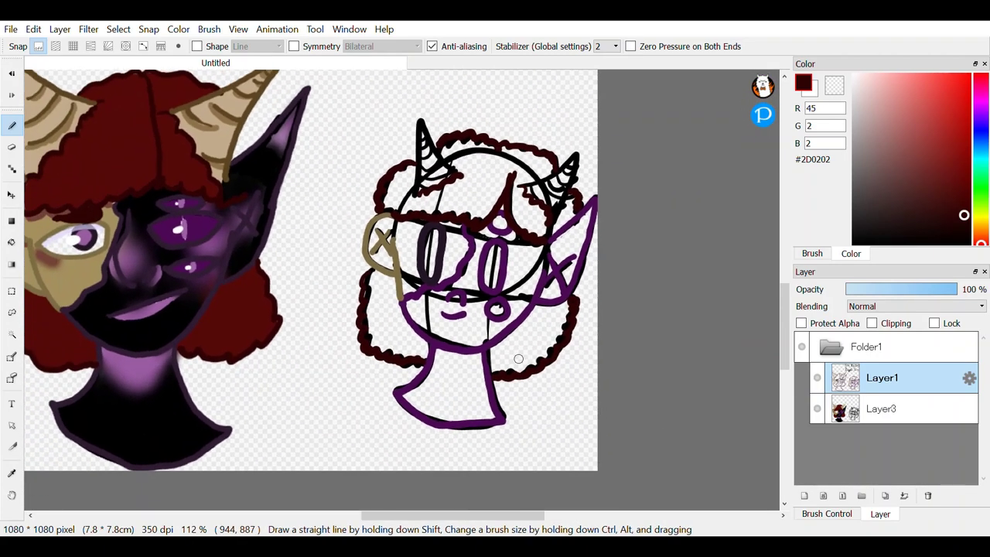
left_click(817, 409)
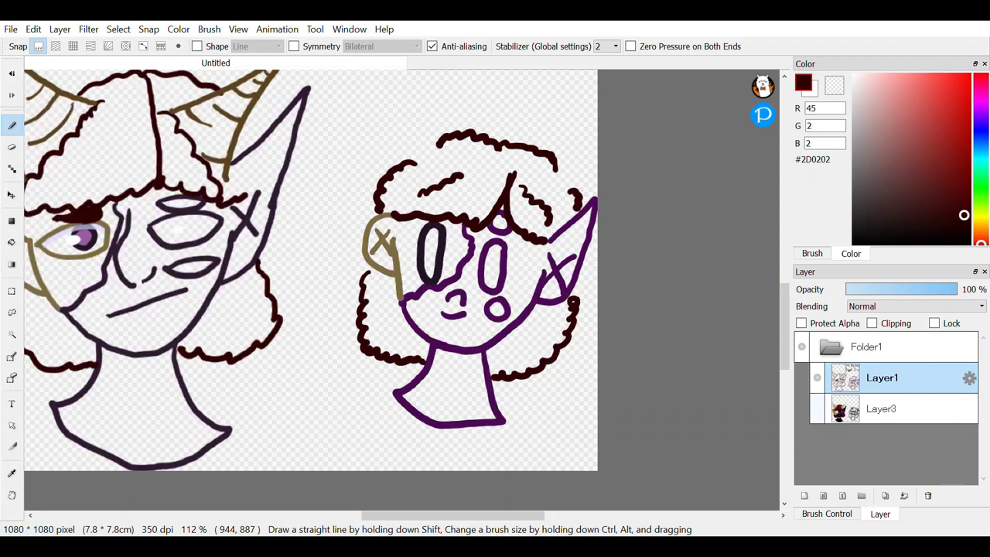
left_click(817, 409)
Step: Sample brown #5A4320 from the portrait's horn outline and trace the sketch's left-hand horn outline and lower ridges
left_click(12, 472)
scroll(256, 84, "up", 4)
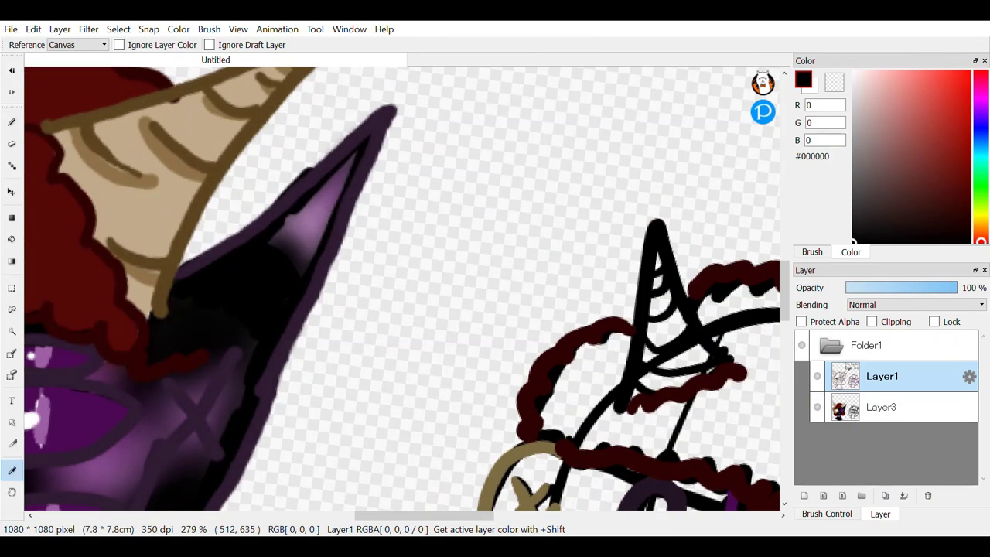
left_click(166, 290)
left_click(11, 123)
scroll(680, 325, "up", 4)
mouse_move(595, 379)
left_mouse_down()
mouse_move(534, 126)
mouse_move(437, 226)
mouse_move(357, 417)
left_mouse_up()
scroll(356, 417, "up", 2)
scroll(537, 413, "down", 1)
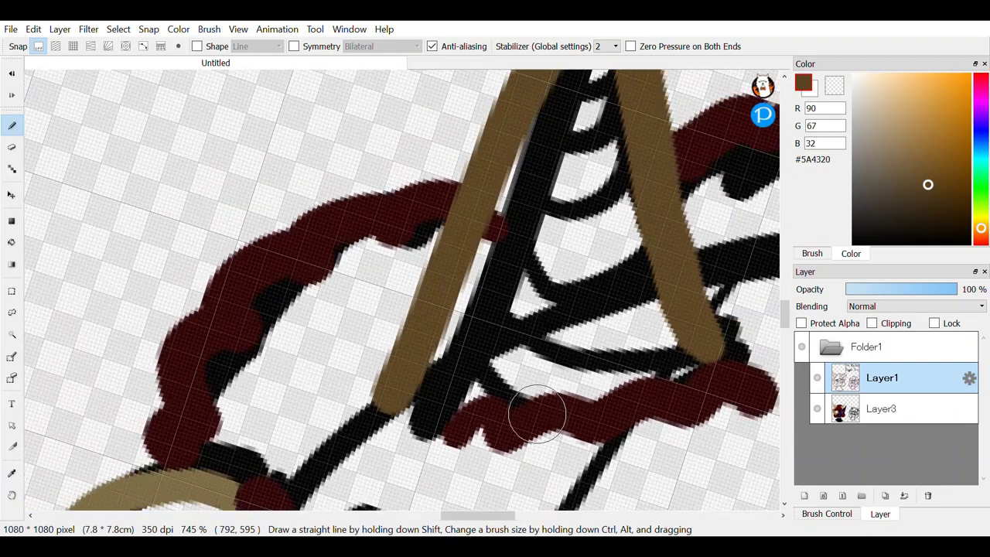
key("ctrl+z")
scroll(557, 440, "down", 1)
mouse_move(370, 495)
left_mouse_down()
mouse_move(391, 467)
mouse_move(532, 112)
mouse_move(570, 124)
mouse_move(599, 320)
mouse_move(692, 508)
left_mouse_up()
left_click_drag(433, 435, 533, 442)
left_click_drag(580, 375, 474, 399)
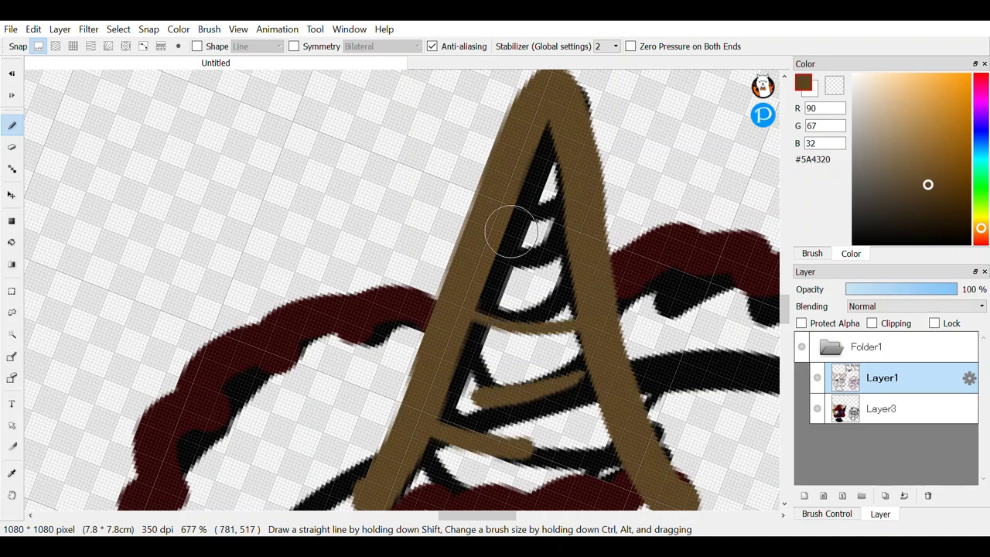
Step: Trace the sketch's right-hand horn outline and its curved ridges in brown #5A4320
scroll(574, 165, "down", 5)
scroll(579, 449, "up", 4)
left_click_drag(397, 302, 398, 302)
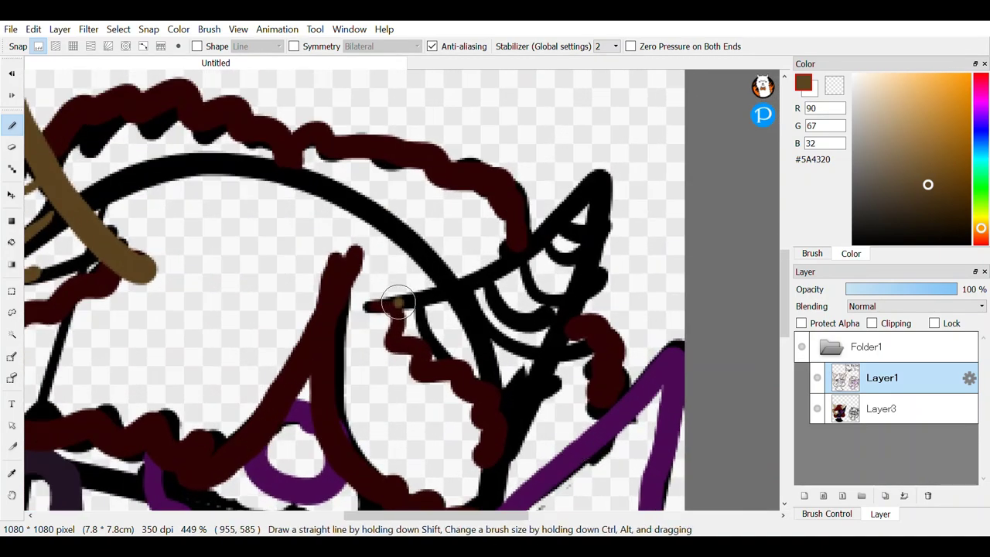
mouse_move(471, 278)
left_mouse_down()
mouse_move(588, 253)
mouse_move(506, 472)
left_mouse_up()
mouse_move(444, 303)
left_mouse_down()
mouse_move(482, 337)
mouse_move(486, 304)
left_mouse_up()
left_click_drag(585, 291, 530, 279)
left_click_drag(588, 249, 546, 223)
scroll(572, 208, "down", 5)
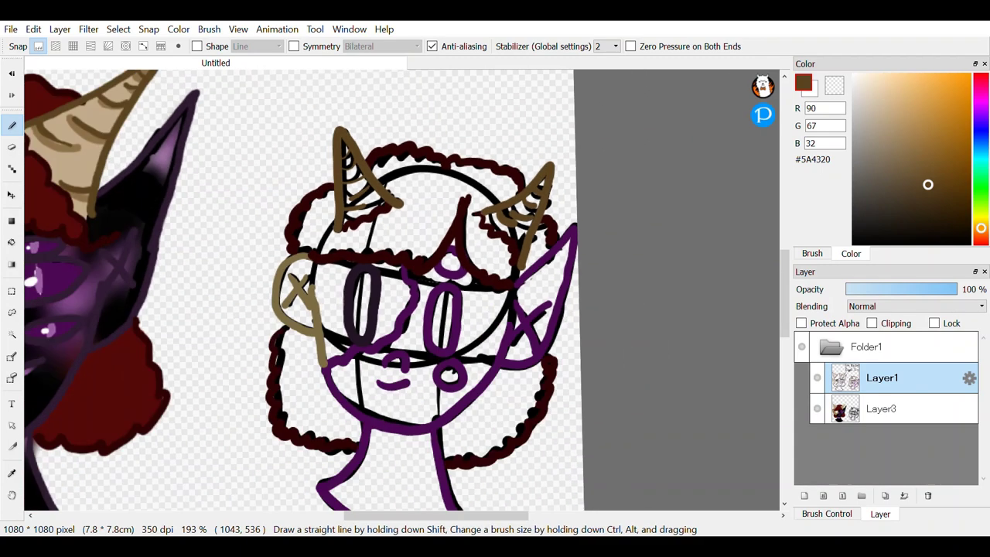
Step: Hide Layer3, sample dark red #2D0202 from the sketch's hair and close the hair-line gaps around the right-hand ear and horn
left_click(818, 409)
scroll(526, 340, "up", 5)
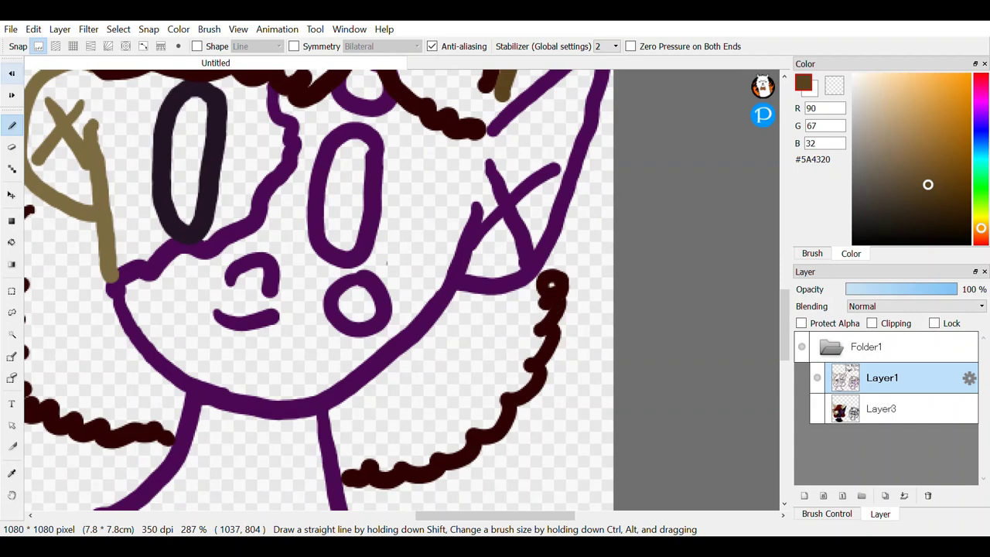
left_click(551, 284, "alt")
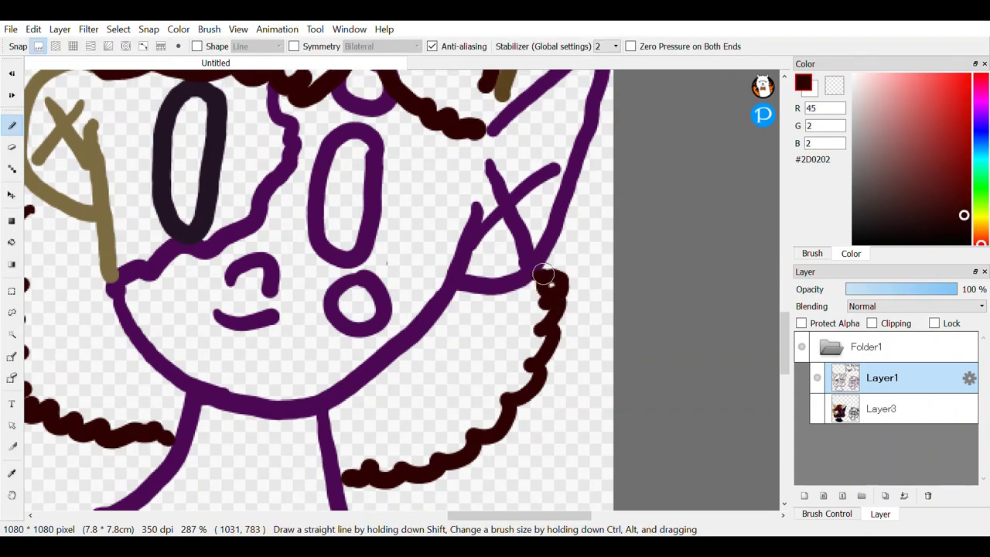
left_click_drag(508, 256, 506, 413)
scroll(506, 413, "up", 4)
mouse_move(451, 184)
left_mouse_down()
mouse_move(464, 241)
mouse_move(446, 268)
left_mouse_up()
mouse_move(604, 131)
left_mouse_down()
mouse_move(559, 209)
mouse_move(485, 448)
left_mouse_up()
key("ctrl+z")
left_click_drag(539, 274, 551, 261)
scroll(545, 271, "down", 5)
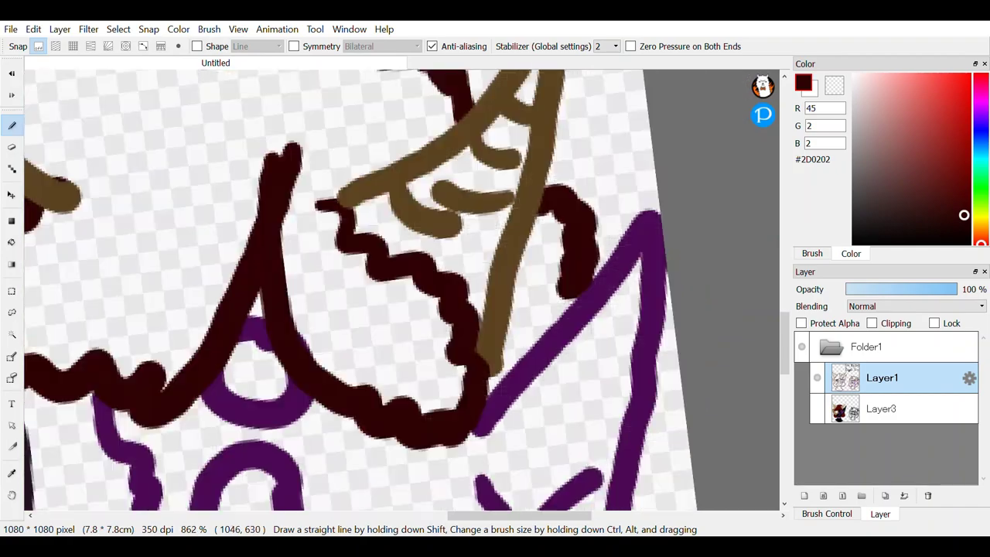
mouse_move(534, 483)
left_mouse_down()
mouse_move(585, 431)
mouse_move(618, 313)
left_mouse_up()
Step: Extend the lower hair's loose ends in dark red to meet the left-hand ear and the neck
scroll(232, 232, "up", 4)
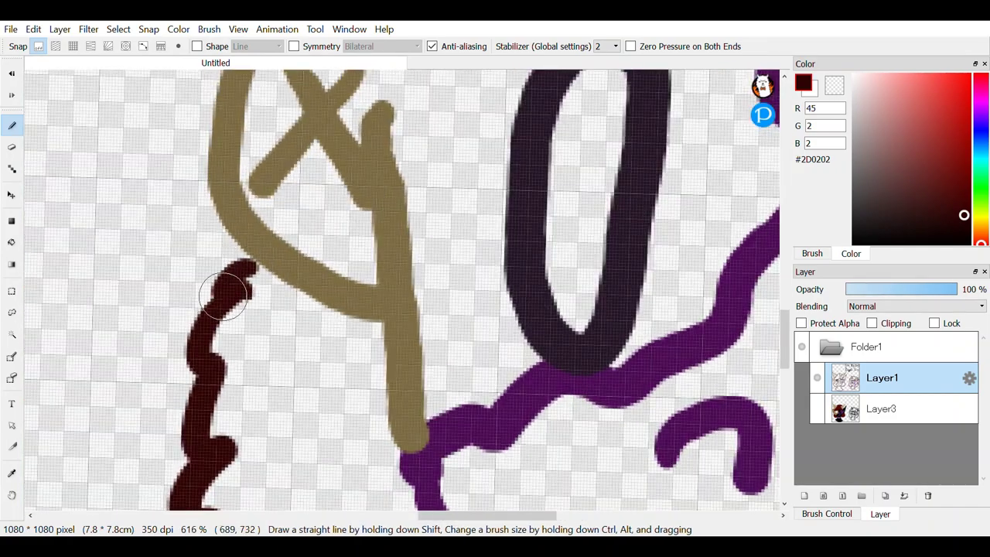
scroll(304, 256, "down", 5)
scroll(241, 246, "up", 8)
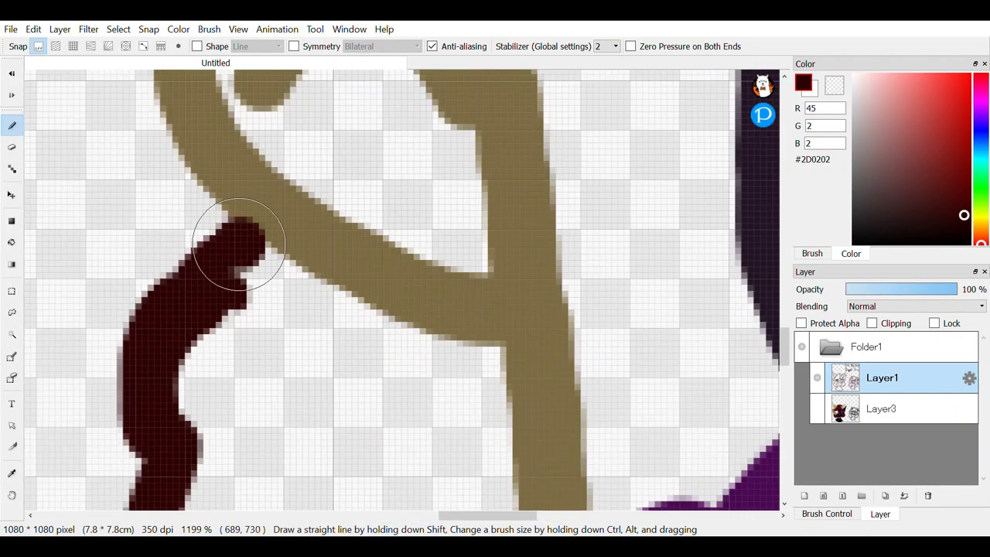
scroll(371, 328, "down", 6)
left_click_drag(371, 330, 314, 76)
left_click_drag(653, 382, 440, 382)
scroll(379, 416, "up", 5)
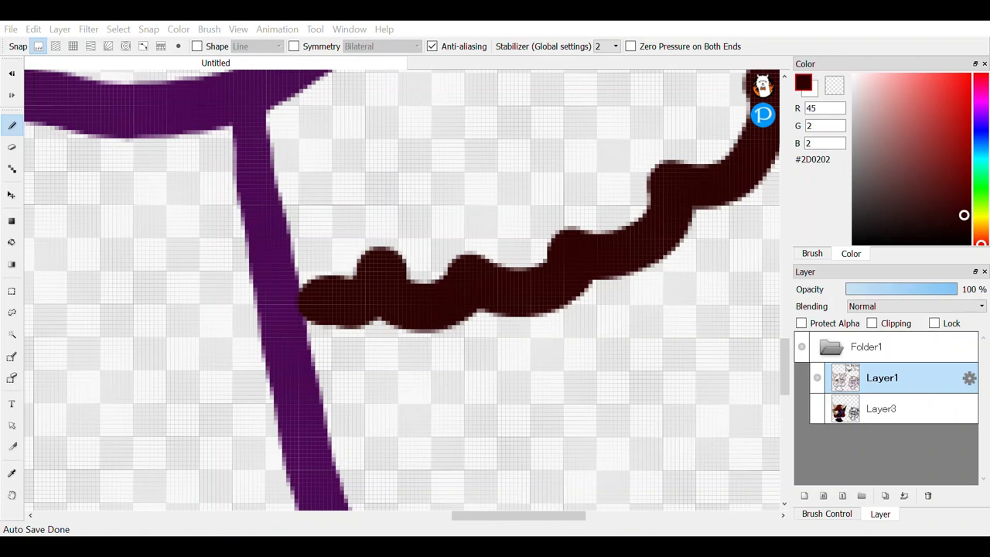
scroll(591, 288, "down", 6)
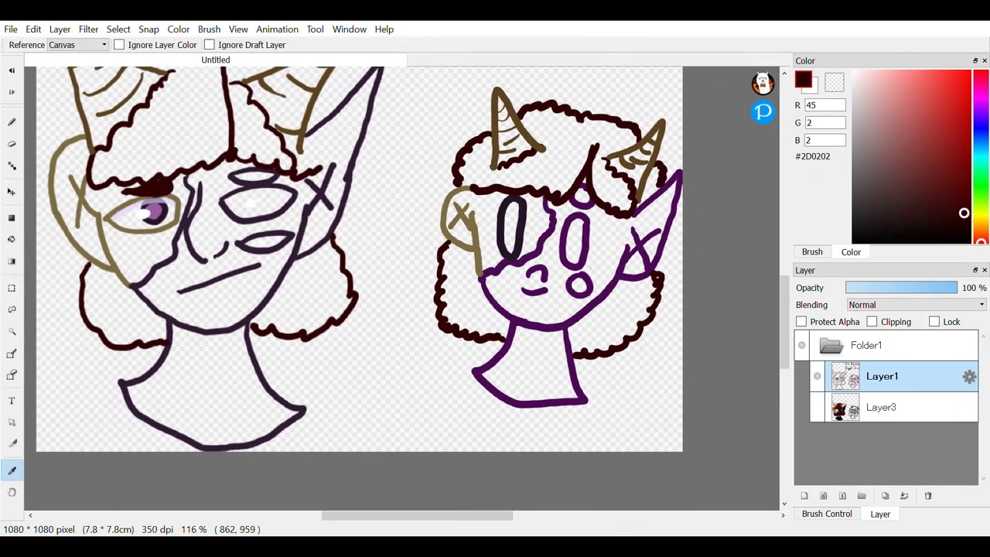
Step: Sample light purple #985B9F from the portrait's iris, then show Layer3 and make it the active layer for painting
left_click(157, 209, "alt")
left_click(889, 407)
left_click(817, 407)
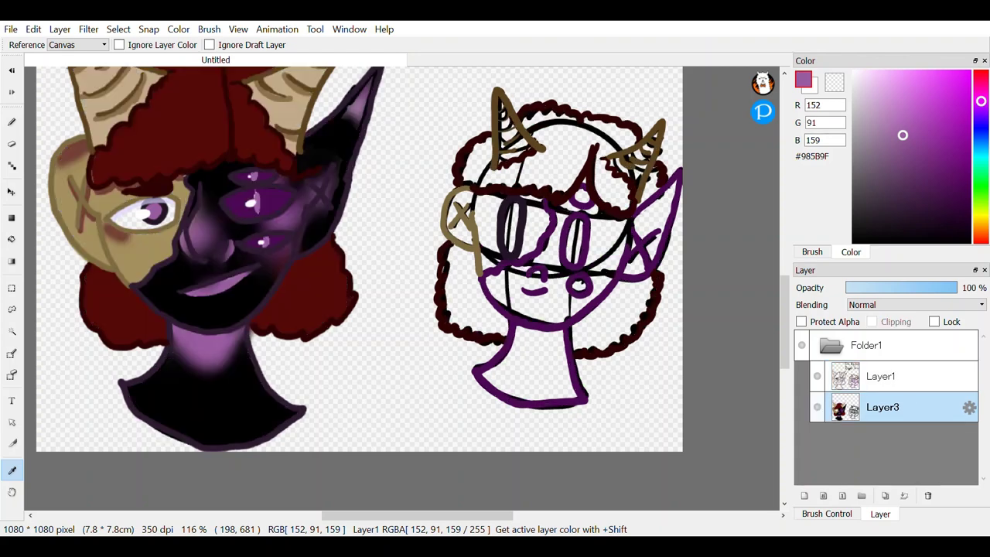
left_click(12, 123)
scroll(557, 201, "up", 5)
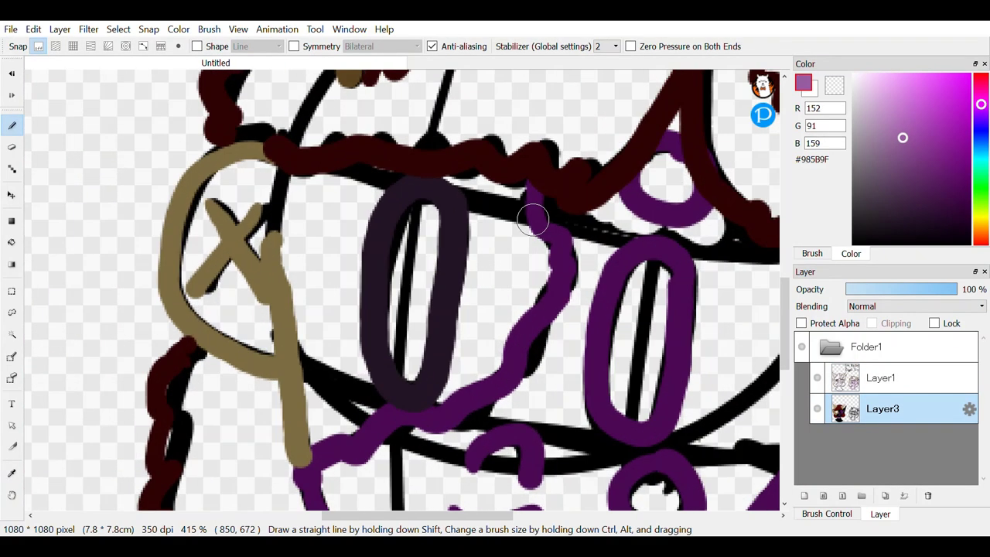
scroll(561, 219, "down", 6)
Step: Enlarge the eraser and erase the black construction sketch beneath the coloured head lines on Layer3
key("e")
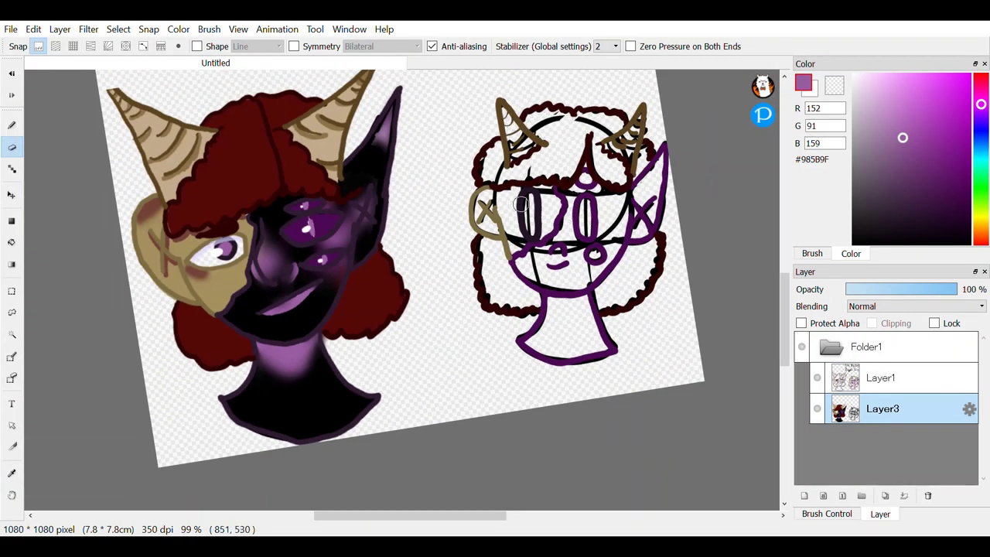
left_click(827, 513)
left_click_drag(901, 293, 951, 293)
mouse_move(620, 206)
left_mouse_down()
mouse_move(614, 146)
mouse_move(576, 138)
mouse_move(638, 183)
left_mouse_up()
key("b")
Step: Fill the sketch's left-hand eye with light purple and touch up the pupil of the portrait's large purple eye
scroll(415, 339, "up", 5)
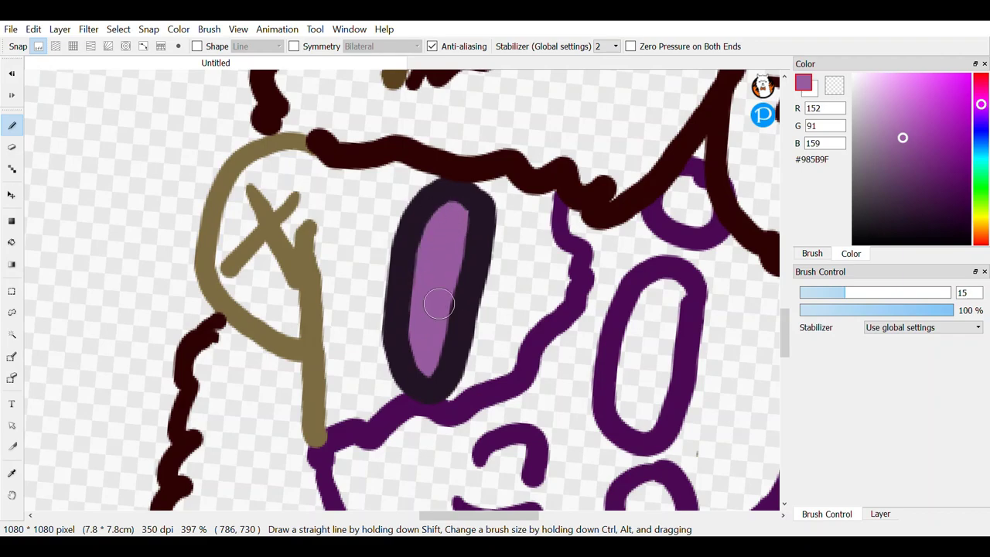
scroll(438, 304, "down", 5)
scroll(382, 244, "up", 8)
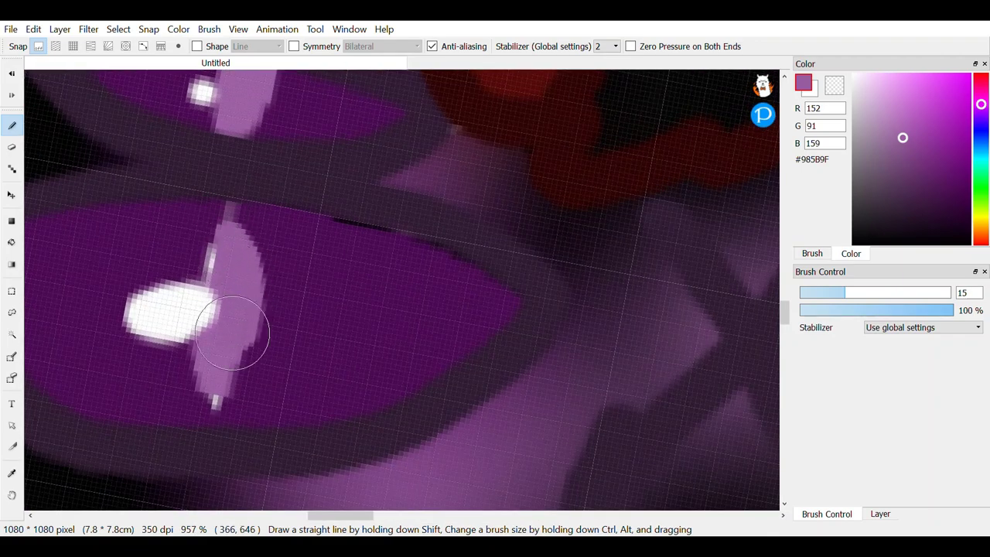
left_click_drag(232, 332, 229, 235)
scroll(321, 182, "down", 5)
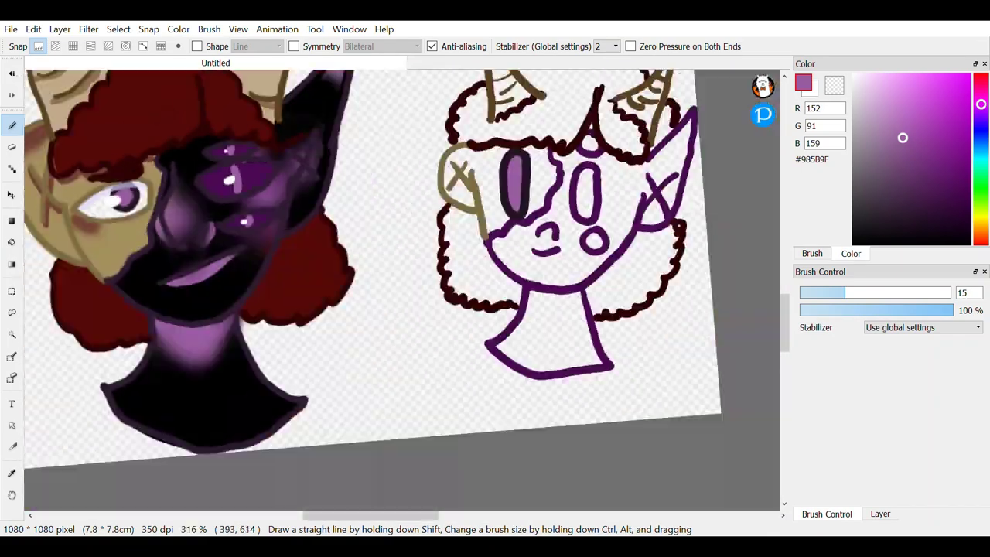
Step: Fill the sketch's right-hand oval eye, small round lower eye and forehead eye with light purple
scroll(412, 376, "up", 4)
mouse_move(382, 147)
left_mouse_down()
mouse_move(360, 176)
mouse_move(353, 135)
mouse_move(326, 141)
mouse_move(286, 254)
mouse_move(337, 358)
left_mouse_up()
scroll(398, 127, "up", 1)
mouse_move(283, 301)
left_mouse_down()
mouse_move(270, 370)
mouse_move(300, 335)
left_mouse_up()
scroll(347, 459, "up", 1)
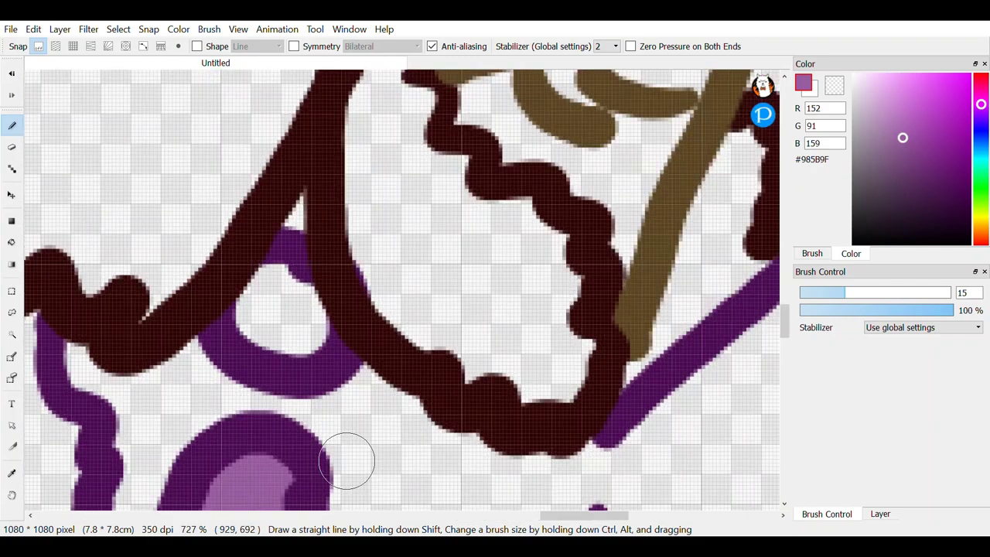
mouse_move(275, 272)
left_mouse_down()
mouse_move(244, 331)
mouse_move(323, 273)
left_mouse_up()
scroll(322, 274, "down", 8)
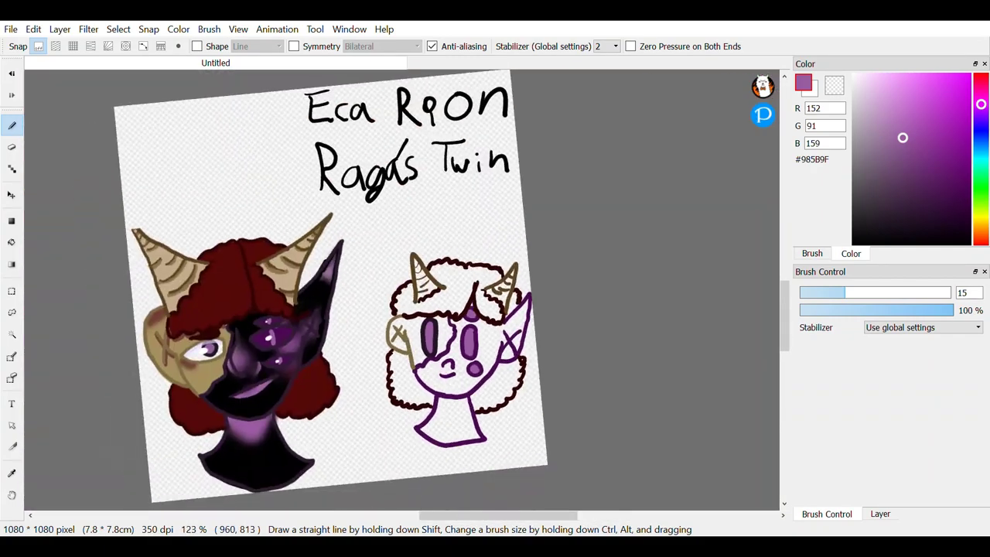
Step: Shade the X scar and the inner tip of the sketch's right-hand ear with light purple strokes
scroll(428, 447, "up", 7)
left_click_drag(396, 273, 423, 428)
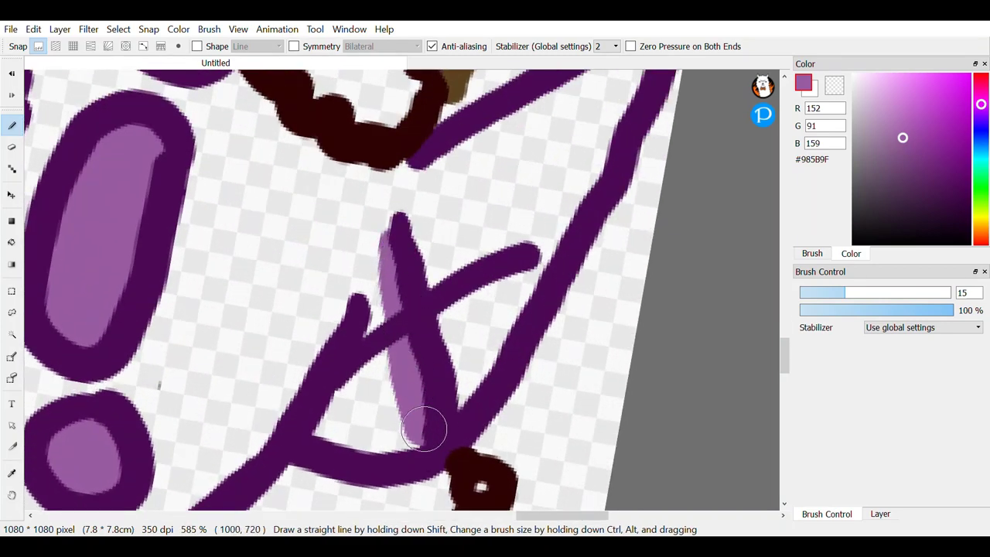
scroll(529, 262, "up", 3)
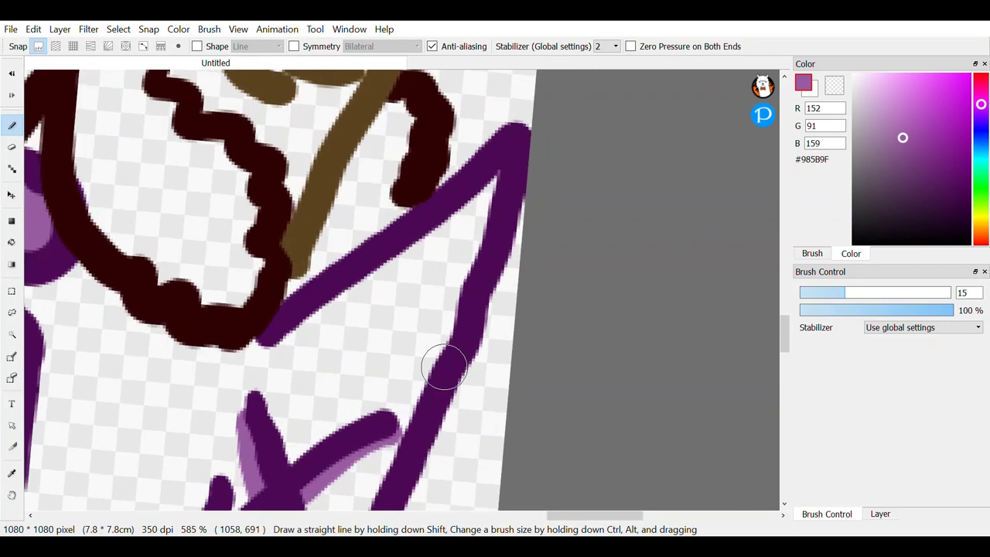
mouse_move(498, 176)
left_mouse_down()
mouse_move(398, 301)
mouse_move(345, 318)
left_mouse_up()
left_click_drag(424, 263, 354, 334)
left_click_drag(484, 217, 403, 352)
left_click_drag(480, 234, 330, 308)
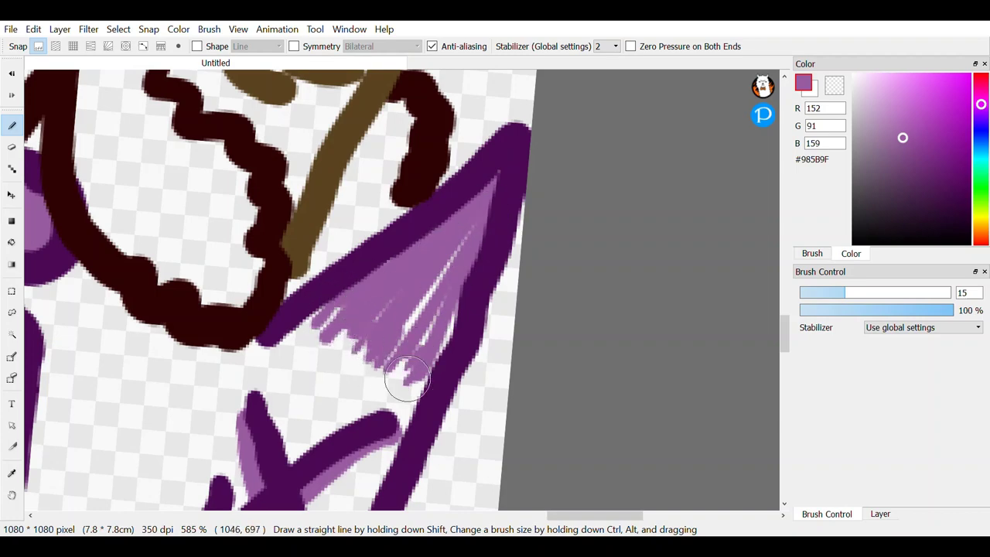
scroll(343, 350, "down", 5)
scroll(343, 351, "up", 1)
scroll(343, 350, "down", 3)
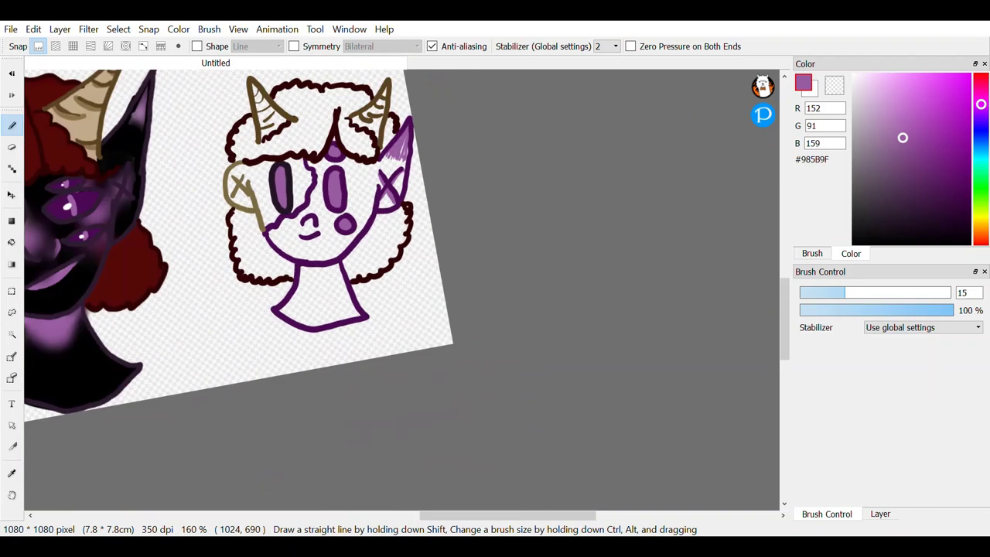
Step: Shade the sketch's nose and mouth in light purple, undoing and repainting the nose stroke
scroll(342, 350, "up", 1)
scroll(387, 215, "up", 6)
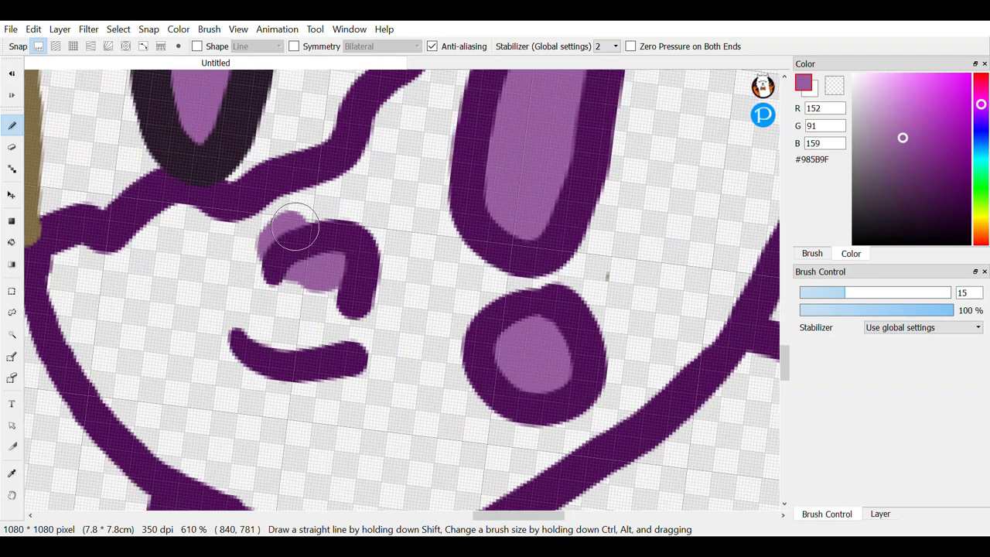
left_click_drag(282, 226, 334, 277)
left_click(11, 73)
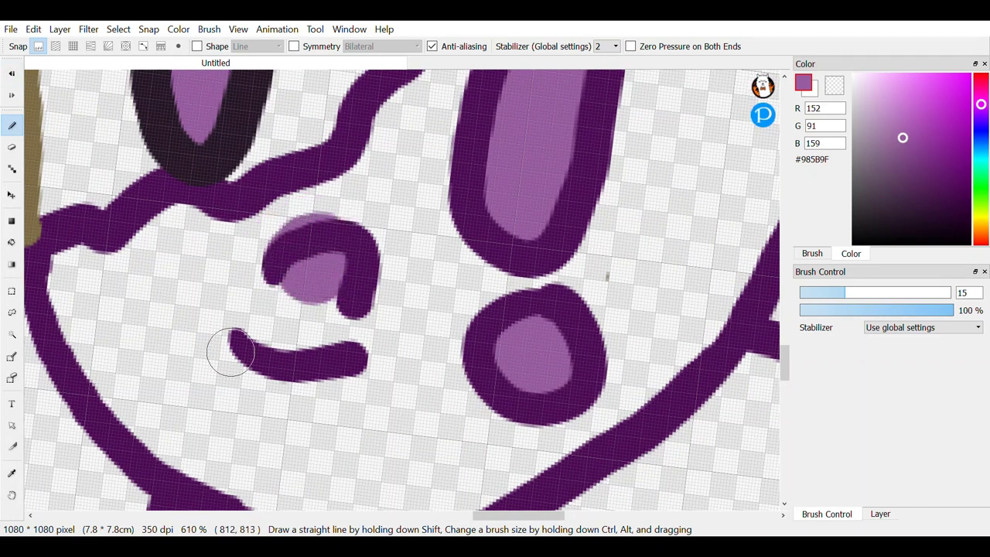
scroll(359, 354, "down", 4)
Step: Paint a rounded light purple patch on the sketch's neck just under the chin
scroll(407, 212, "up", 4)
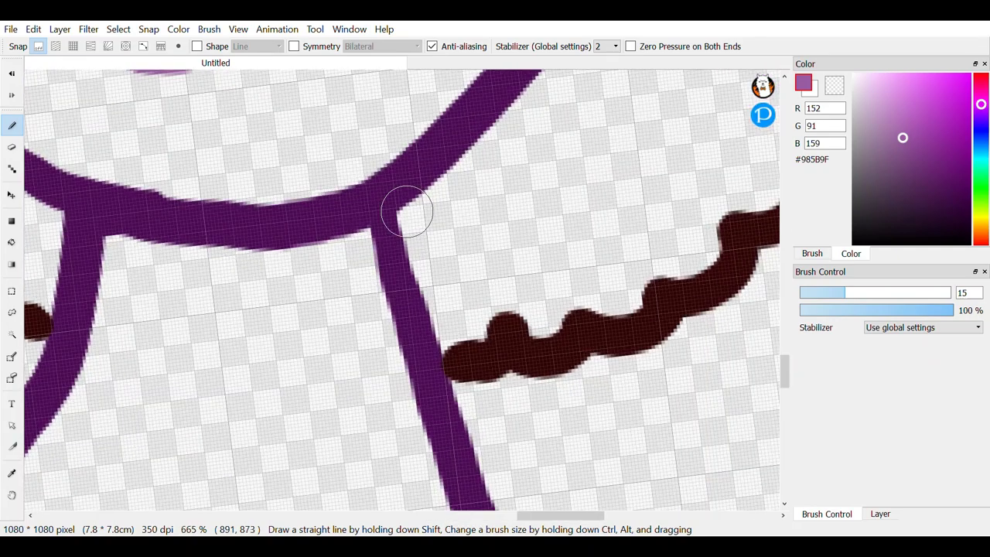
mouse_move(112, 244)
left_mouse_down()
mouse_move(342, 270)
mouse_move(260, 292)
mouse_move(194, 283)
mouse_move(230, 237)
left_mouse_up()
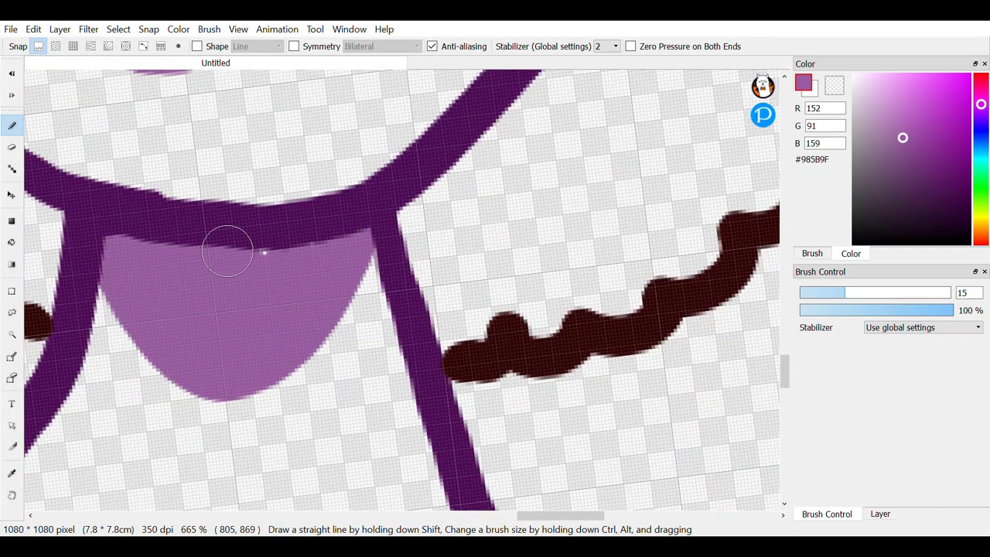
scroll(229, 237, "down", 5)
scroll(438, 372, "down", 3)
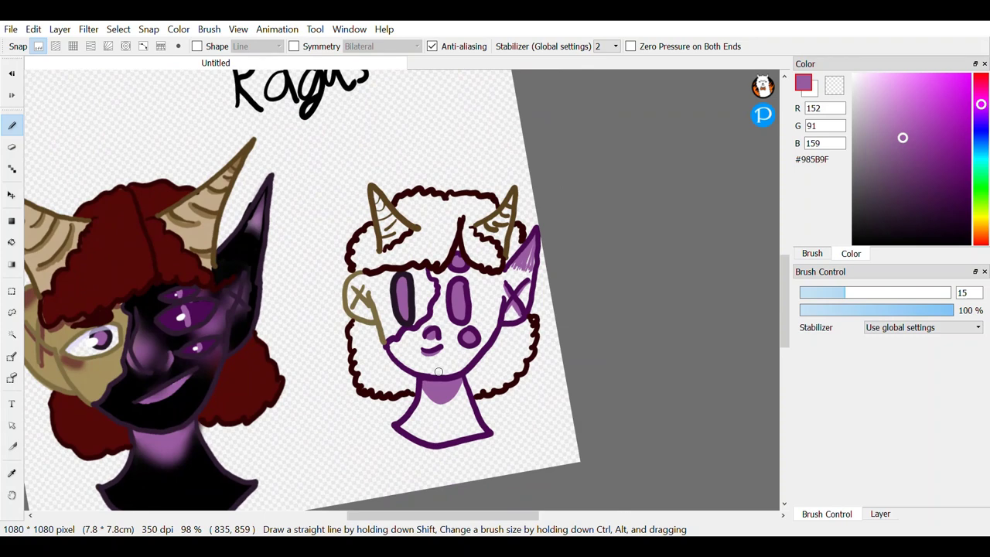
Step: Sample tan #A4905F from the portrait's face and fill the sketch's left-hand face area and ear around the eye
left_click(12, 473)
left_click(100, 372)
left_click(12, 125)
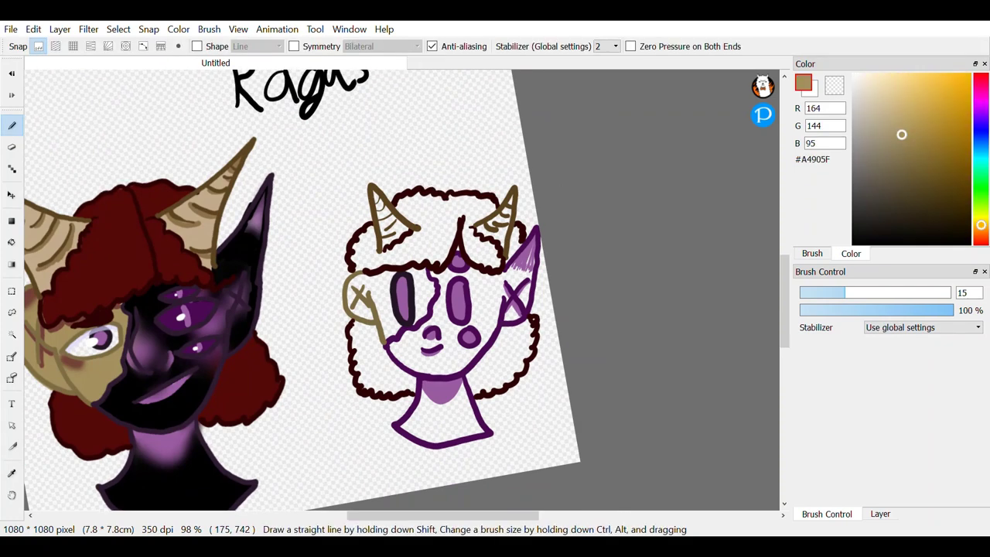
scroll(443, 408, "up", 3)
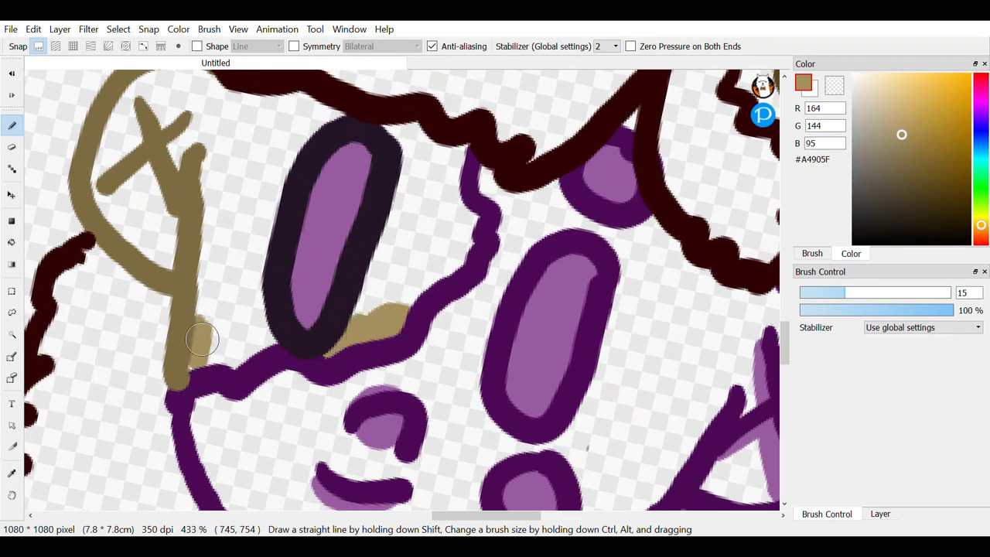
mouse_move(219, 314)
left_mouse_down()
mouse_move(250, 214)
mouse_move(207, 249)
mouse_move(313, 127)
mouse_move(207, 184)
mouse_move(294, 94)
mouse_move(184, 142)
mouse_move(203, 94)
left_mouse_up()
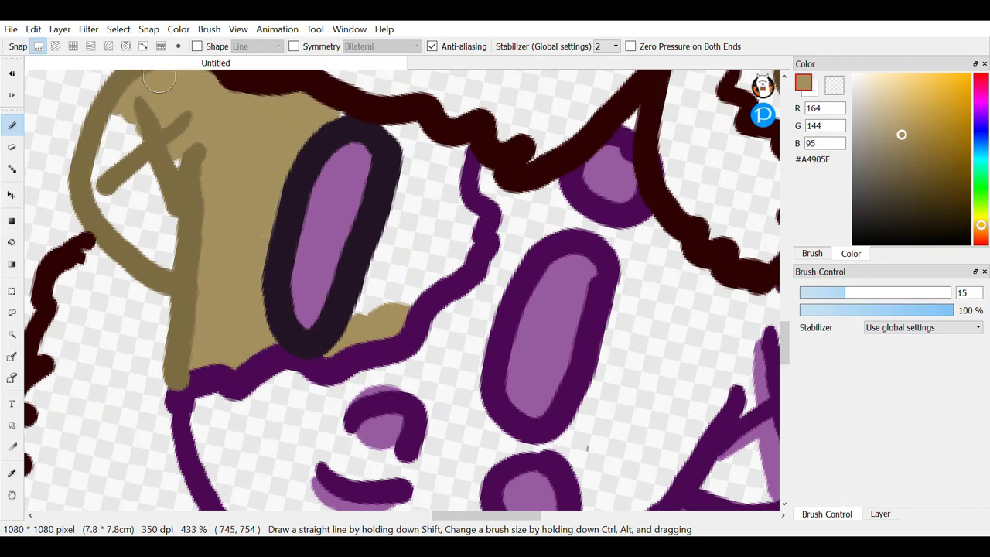
mouse_move(134, 256)
left_mouse_down()
mouse_move(168, 246)
mouse_move(175, 203)
left_mouse_up()
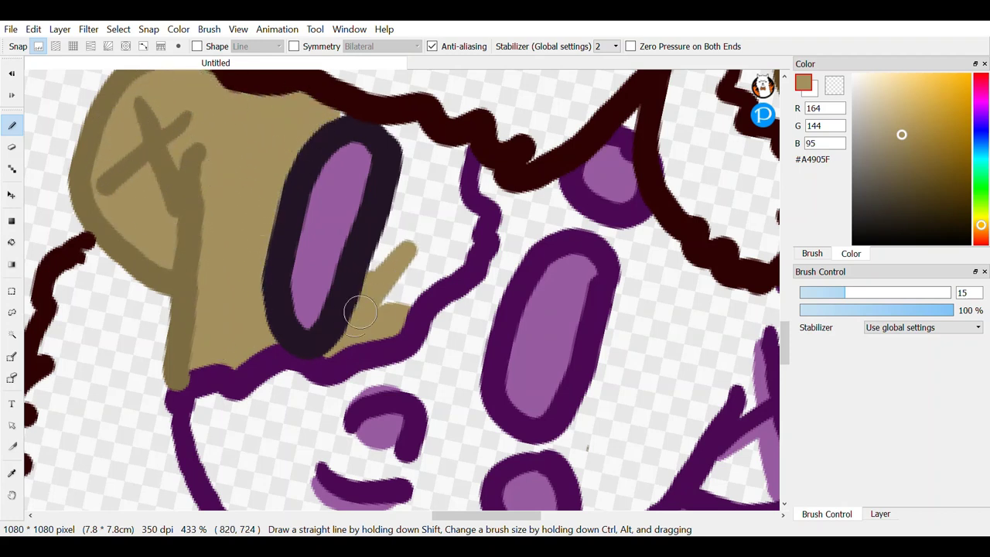
left_click_drag(359, 311, 455, 263)
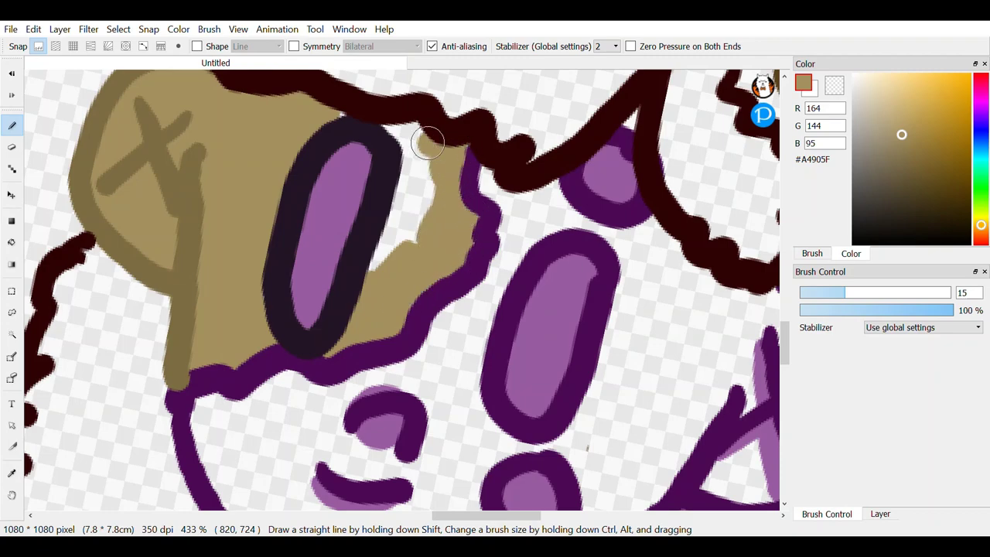
left_click_drag(384, 129, 381, 265)
scroll(427, 229, "down", 5)
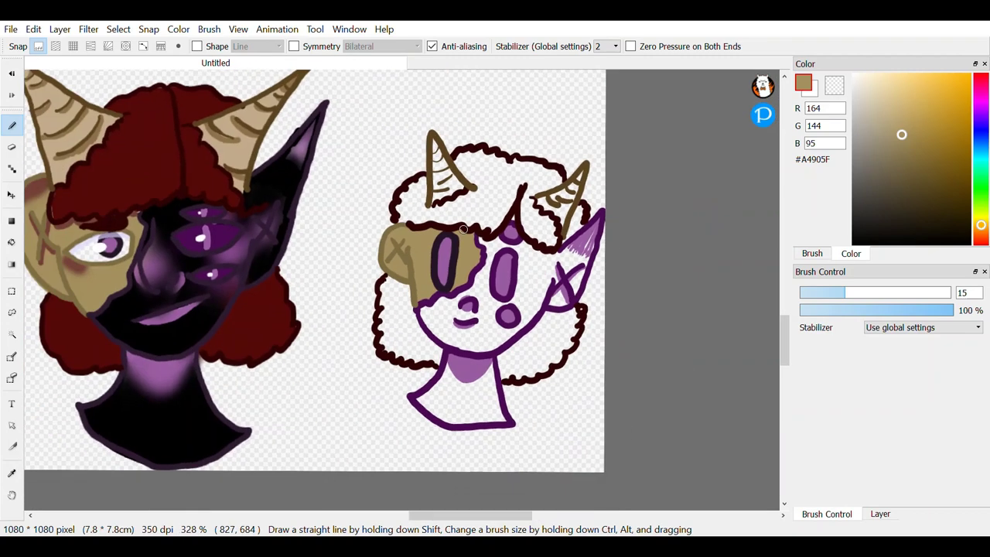
Step: Sample reddish brown #744137 from the portrait's cheek blush and paint a blush spot below the sketch's left-hand eye
scroll(427, 229, "up", 2)
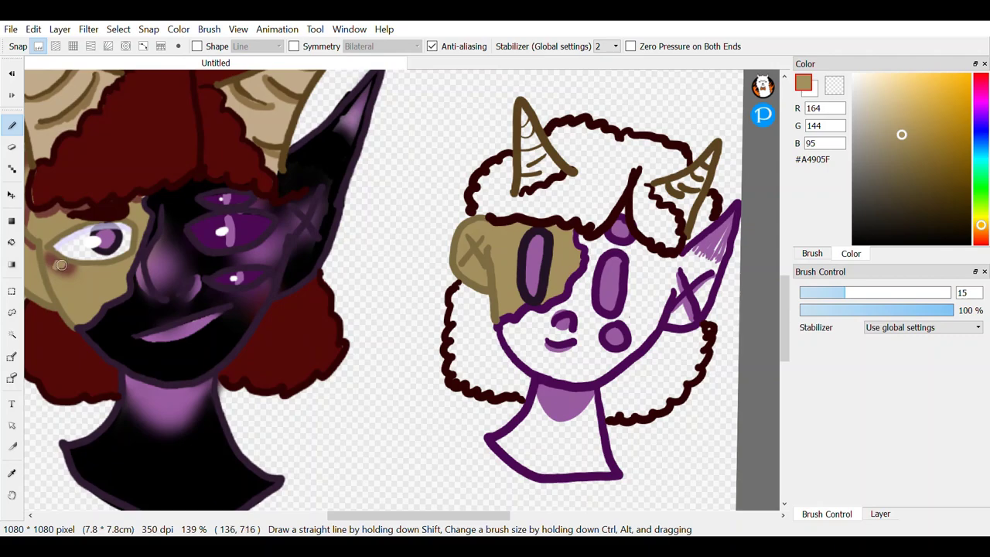
scroll(62, 263, "up", 5)
left_click(159, 300, "alt")
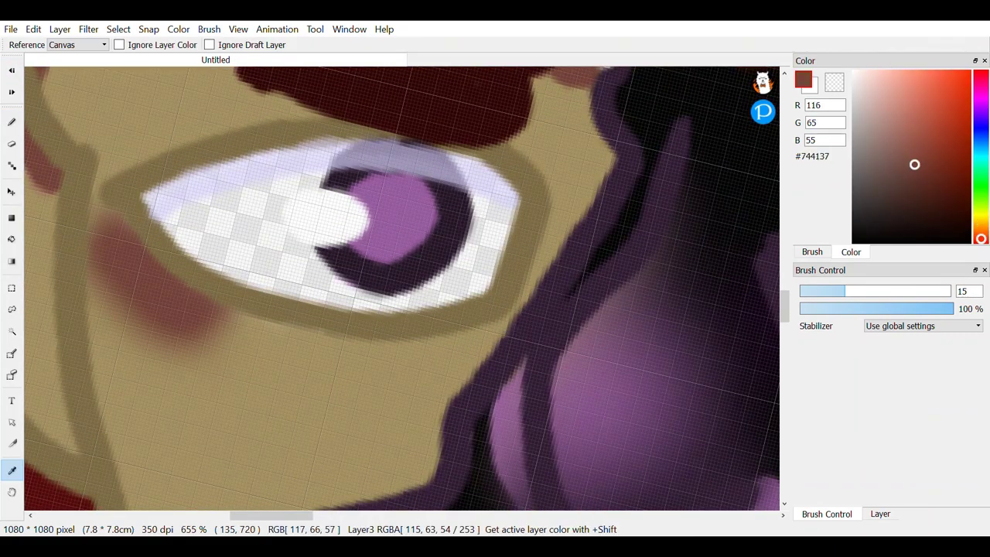
scroll(240, 256, "down", 4)
scroll(475, 210, "up", 4)
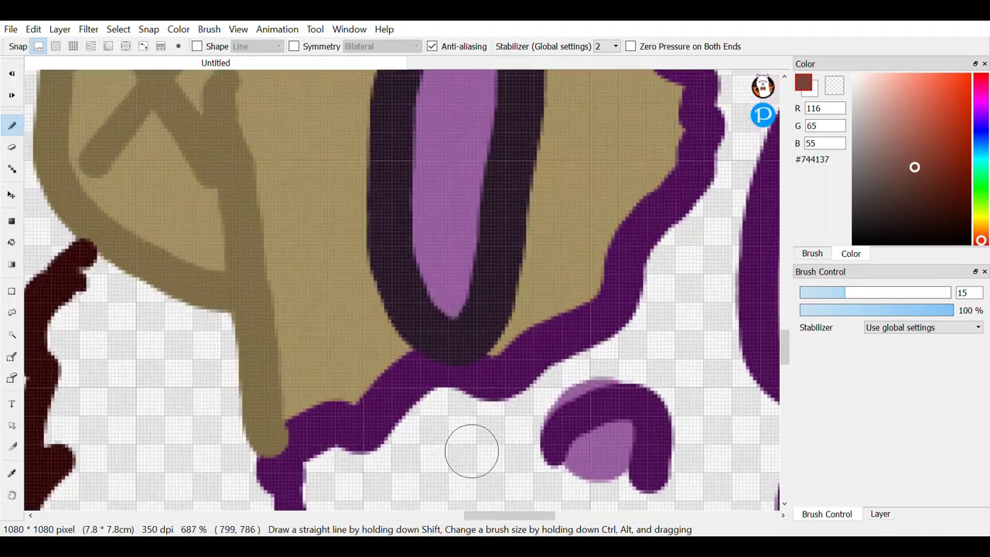
left_click_drag(338, 301, 374, 338)
Step: Shade beneath the X scar on the sketch's left-hand ear with reddish brown strokes
scroll(349, 283, "down", 3)
scroll(310, 217, "up", 5)
mouse_move(300, 149)
left_mouse_down()
mouse_move(254, 237)
mouse_move(173, 307)
left_mouse_up()
mouse_move(213, 141)
left_mouse_down()
mouse_move(278, 276)
mouse_move(327, 326)
left_mouse_up()
Step: Paint reddish brown shading along the tan face and ear directly under the sketch's fringe
scroll(372, 379, "down", 2)
scroll(331, 95, "up", 3)
mouse_move(324, 101)
left_mouse_down()
mouse_move(266, 102)
mouse_move(324, 171)
left_mouse_up()
scroll(348, 168, "down", 4)
scroll(566, 236, "up", 3)
left_click(569, 235)
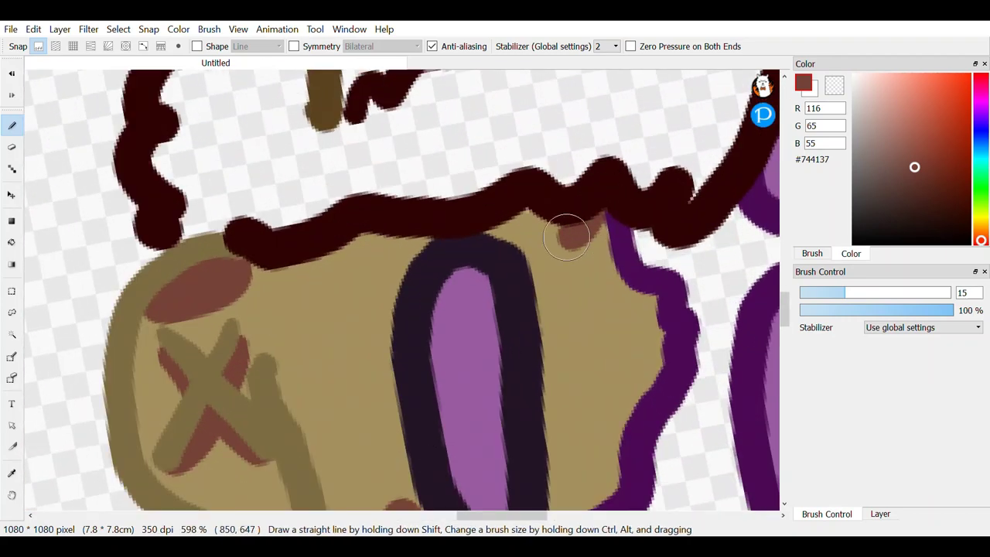
left_click_drag(443, 241, 237, 274)
scroll(237, 273, "down", 5)
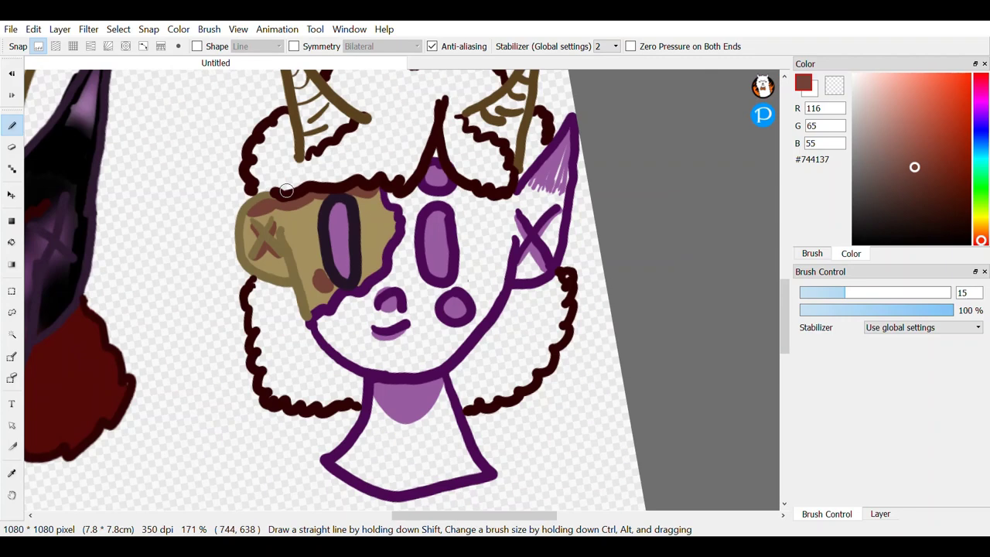
Step: Sample dark red #530808 from the portrait's hair and fill both lower hair sections beside the sketch's neck
scroll(229, 317, "up", 3)
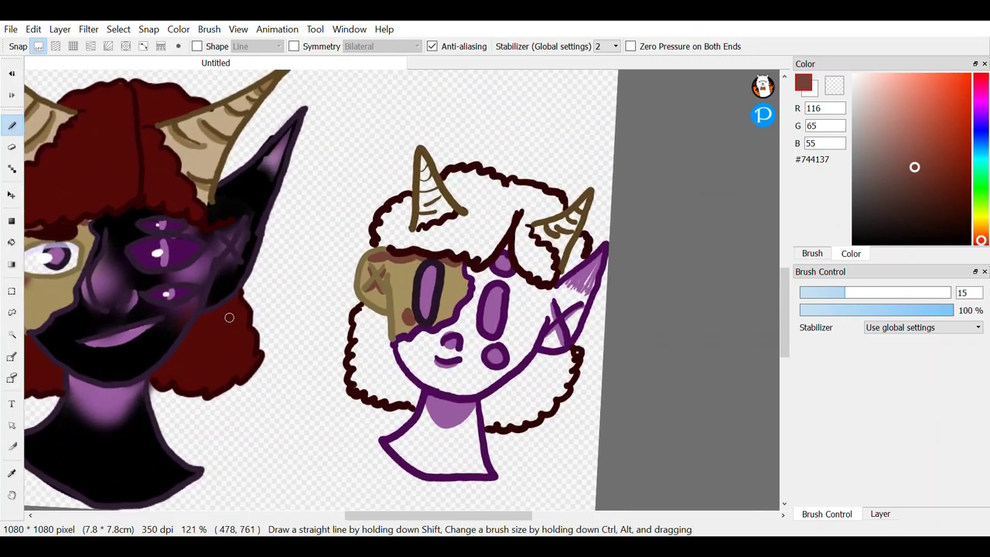
key("i")
left_click(85, 161)
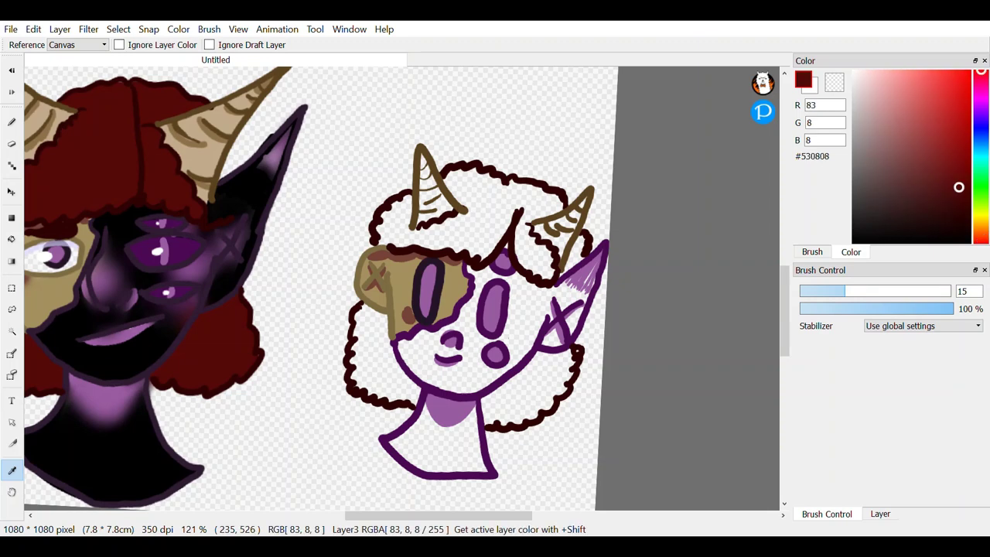
key("b")
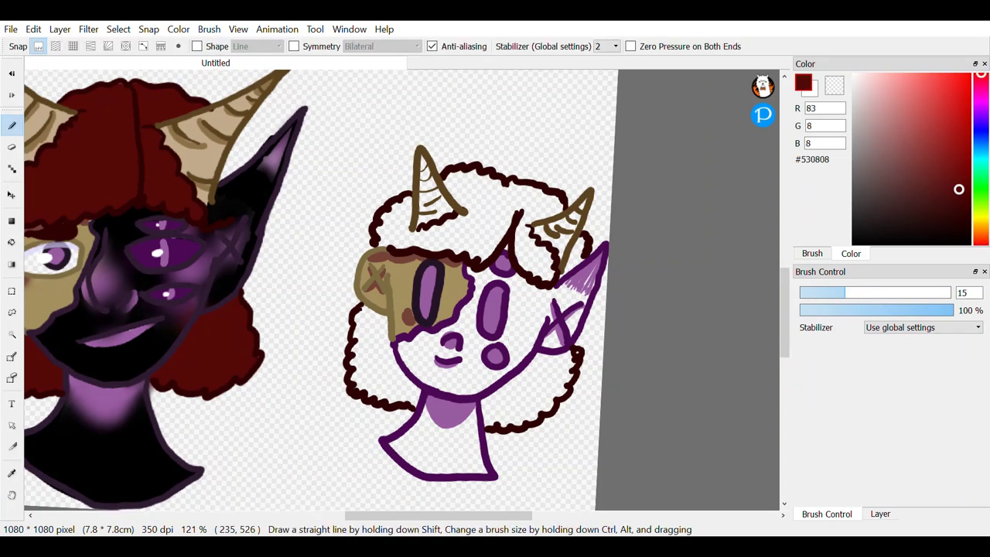
key("g")
left_click(400, 379)
left_click(533, 393)
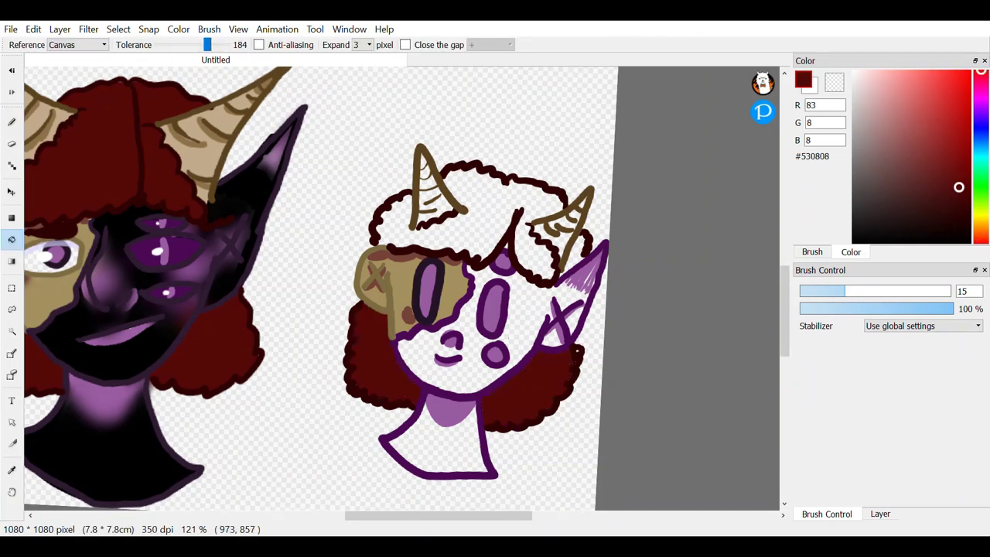
Step: Fill the sketch's upper hair and fringe sections around the horns with the dark red
left_click(493, 208)
scroll(607, 263, "up", 8)
left_click(476, 189)
scroll(478, 186, "down", 8)
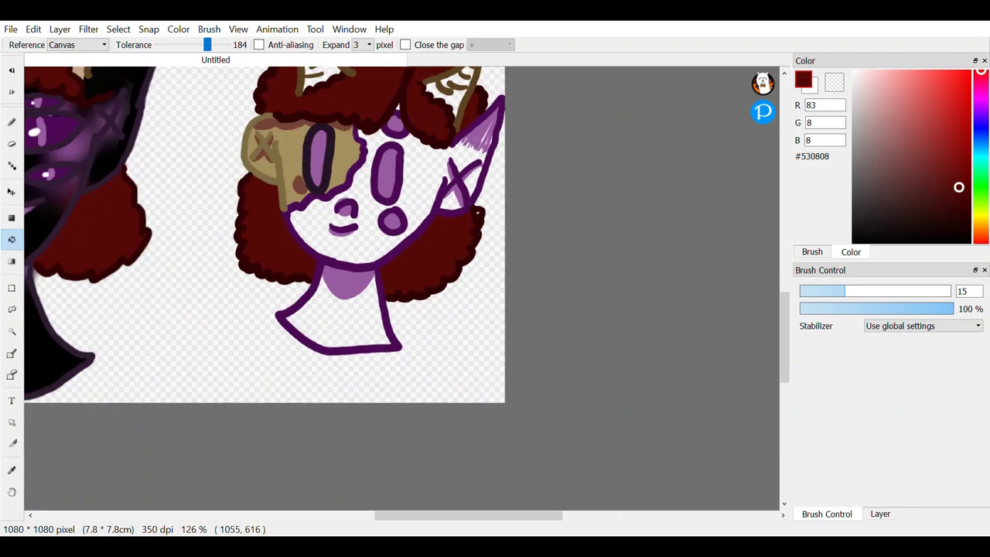
Step: Switch to black #000000 and paint the small gap in the parted fringe above the sketch's forehead eye
left_click_drag(426, 153, 540, 185)
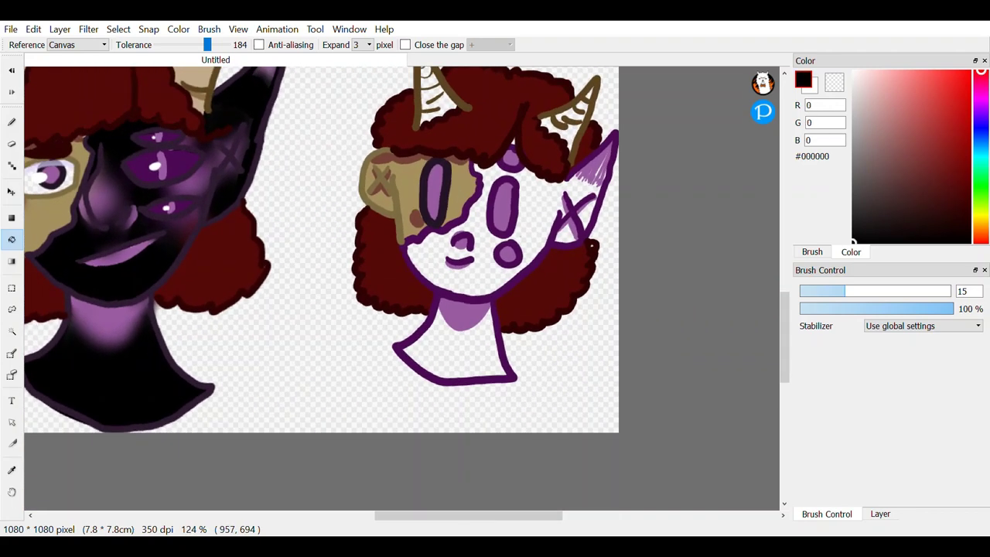
key("b")
scroll(552, 186, "up", 4)
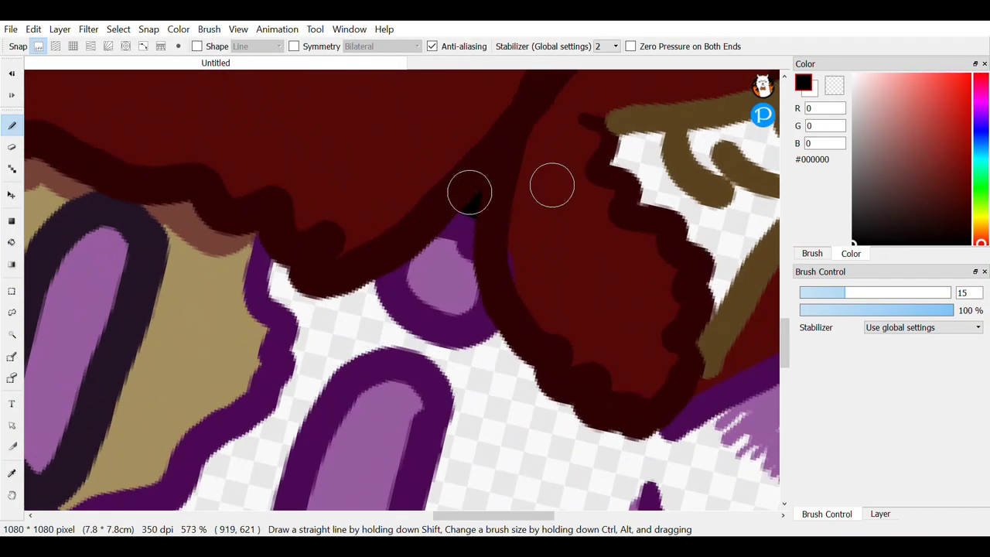
scroll(469, 192, "down", 4)
scroll(426, 192, "up", 1)
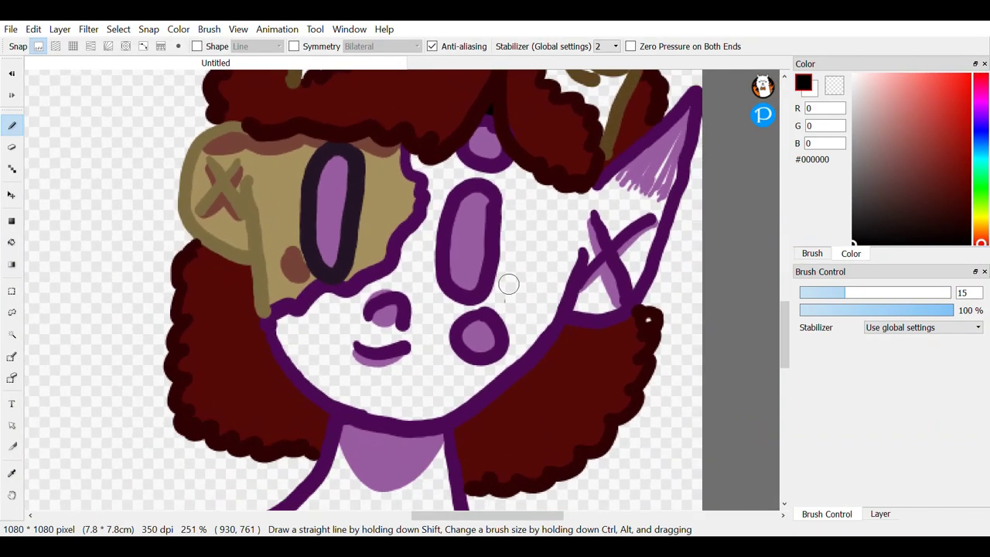
key("g")
left_click(313, 336)
scroll(657, 313, "up", 4)
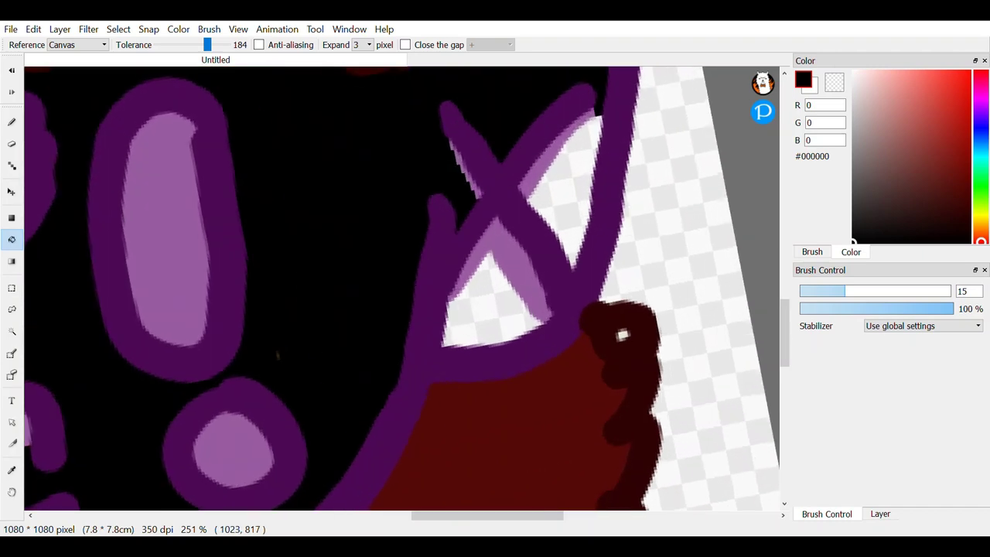
left_click(501, 314)
left_click(582, 184)
key("ctrl+z")
key("ctrl+z")
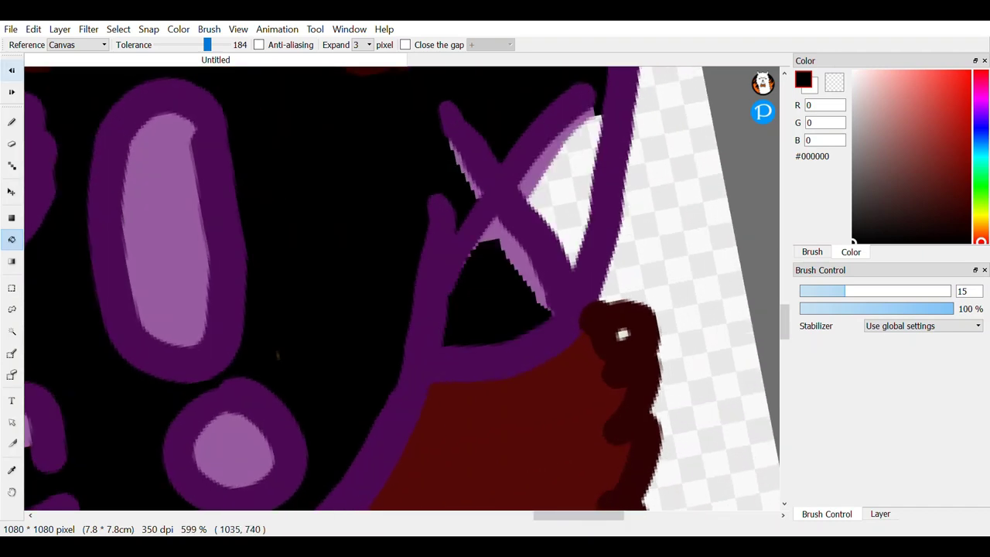
key("ctrl+z")
Step: Paint black by hand around the X scar's light purple shading inside the sketch's right-hand ear
scroll(277, 355, "up", 3)
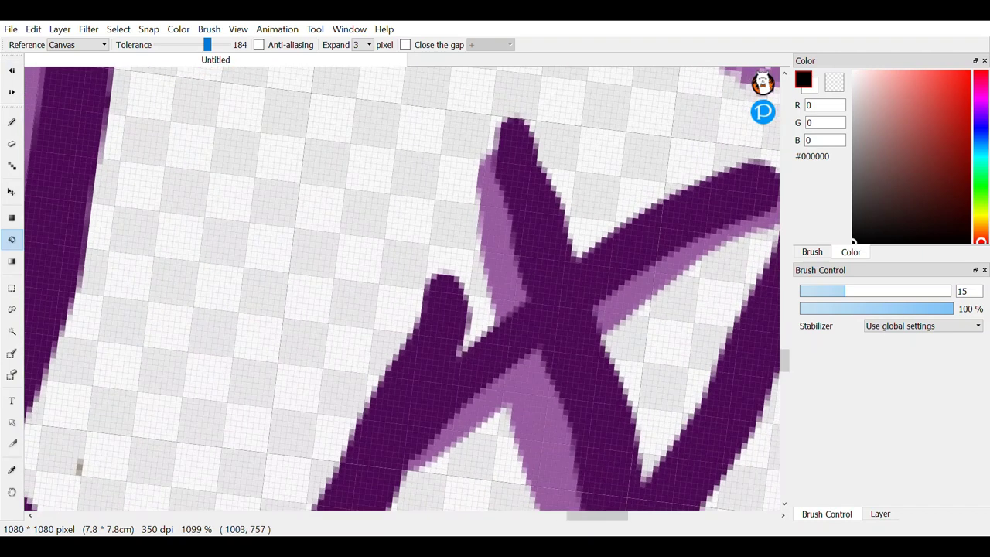
key("b")
mouse_move(464, 321)
left_mouse_down()
mouse_move(444, 219)
mouse_move(471, 95)
mouse_move(519, 108)
mouse_move(568, 221)
mouse_move(730, 166)
mouse_move(751, 248)
mouse_move(670, 325)
mouse_move(628, 415)
mouse_move(690, 326)
left_mouse_up()
scroll(689, 327, "down", 5)
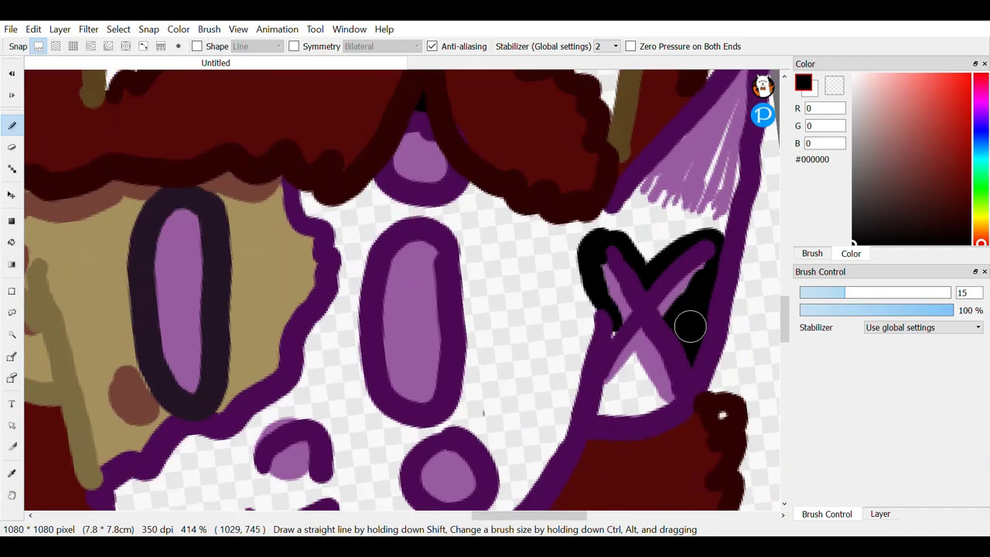
scroll(690, 326, "up", 5)
mouse_move(379, 348)
left_mouse_down()
mouse_move(287, 420)
mouse_move(398, 287)
mouse_move(503, 449)
mouse_move(409, 376)
left_mouse_up()
Step: Paint black borders around the light purple shading of the sketch's nose and mouth
scroll(409, 376, "down", 4)
scroll(561, 359, "up", 6)
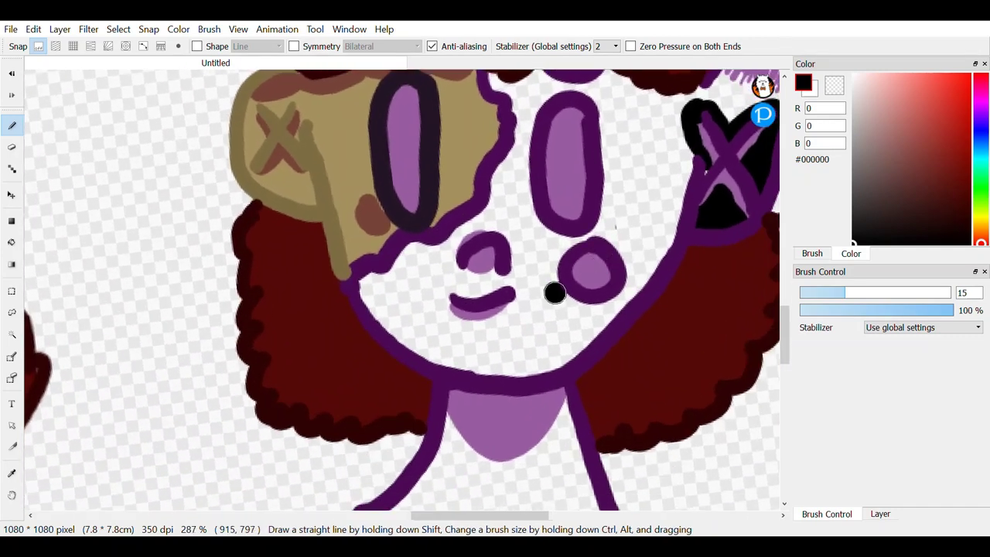
mouse_move(491, 221)
left_mouse_down()
mouse_move(439, 185)
mouse_move(373, 196)
mouse_move(331, 225)
mouse_move(302, 278)
mouse_move(336, 228)
mouse_move(306, 284)
mouse_move(331, 354)
mouse_move(419, 379)
mouse_move(505, 348)
mouse_move(516, 334)
mouse_move(495, 200)
mouse_move(466, 204)
left_mouse_up()
scroll(464, 208, "up", 3)
mouse_move(434, 307)
left_mouse_down()
mouse_move(364, 310)
mouse_move(116, 376)
mouse_move(269, 510)
mouse_move(155, 453)
mouse_move(408, 482)
mouse_move(353, 470)
mouse_move(589, 286)
mouse_move(470, 249)
left_mouse_up()
scroll(495, 232, "down", 5)
Step: Edge the light purple neck patch with a black band and fill the rest of the neck and dark face area black
scroll(495, 386, "up", 4)
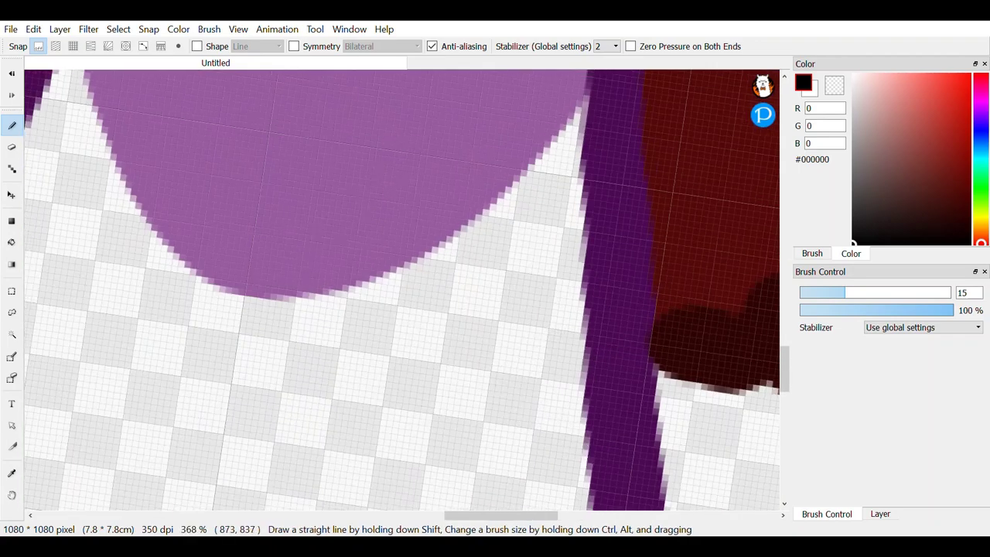
mouse_move(108, 126)
left_mouse_down()
mouse_move(186, 320)
mouse_move(351, 442)
mouse_move(608, 269)
mouse_move(639, 215)
left_mouse_up()
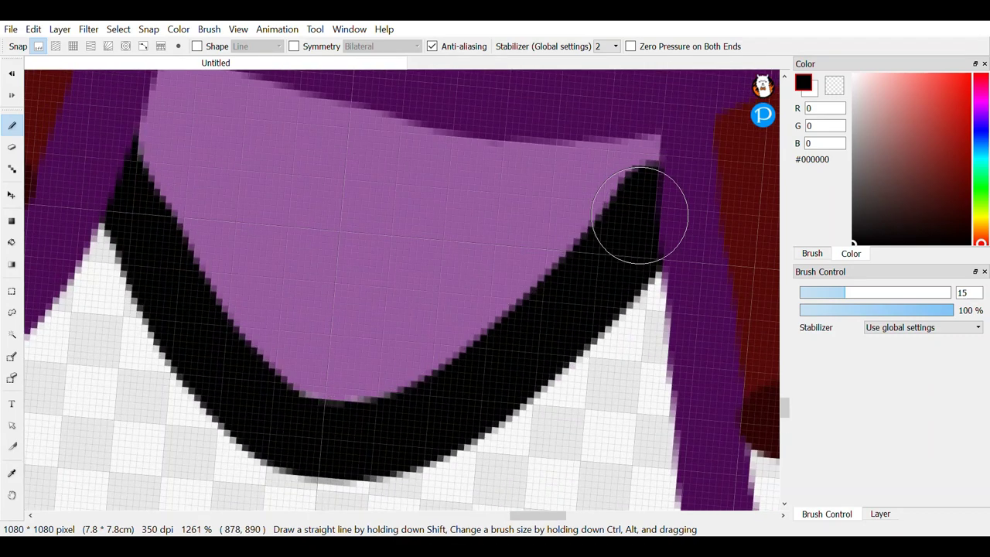
left_click(12, 242)
left_click(597, 445)
scroll(618, 336, "down", 5)
left_click(641, 201)
scroll(640, 310, "down", 2)
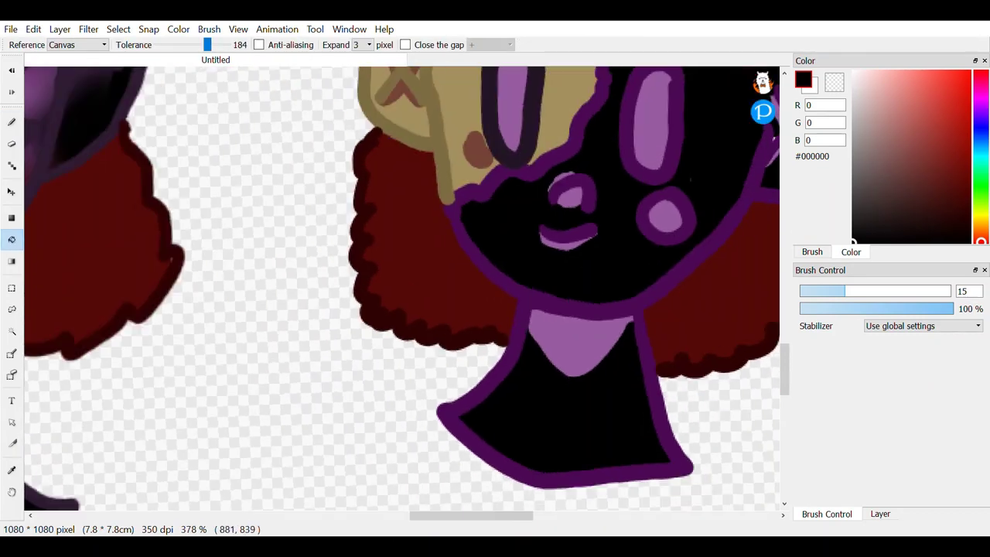
Step: Sample light purple #985B9F from the sketch and thicken the shading along the right-hand ear's X scar
scroll(456, 232, "up", 2)
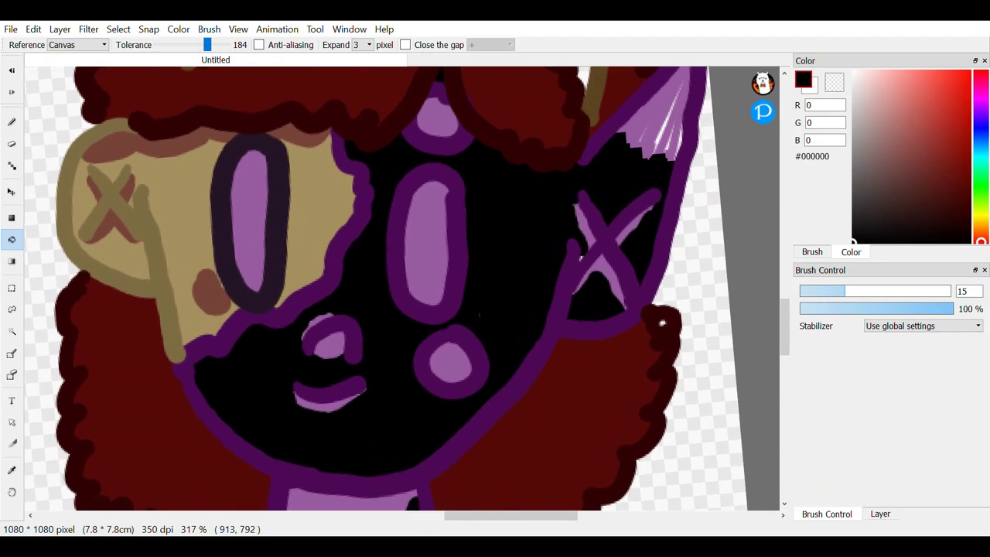
left_click(11, 470)
left_click(610, 284)
left_click(11, 121)
scroll(652, 247, "up", 3)
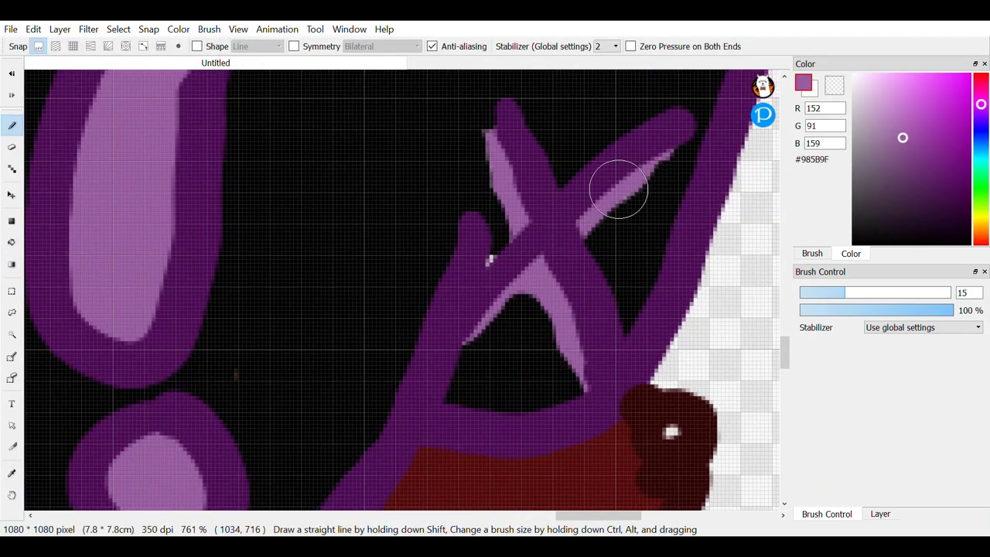
left_click_drag(618, 187, 586, 235)
left_click_drag(522, 304, 467, 352)
left_click_drag(493, 128, 509, 236)
left_click_drag(536, 303, 583, 372)
scroll(597, 115, "down", 3)
Step: Thicken the light purple shading around the sketch's nose and under its mouth
scroll(411, 379, "up", 4)
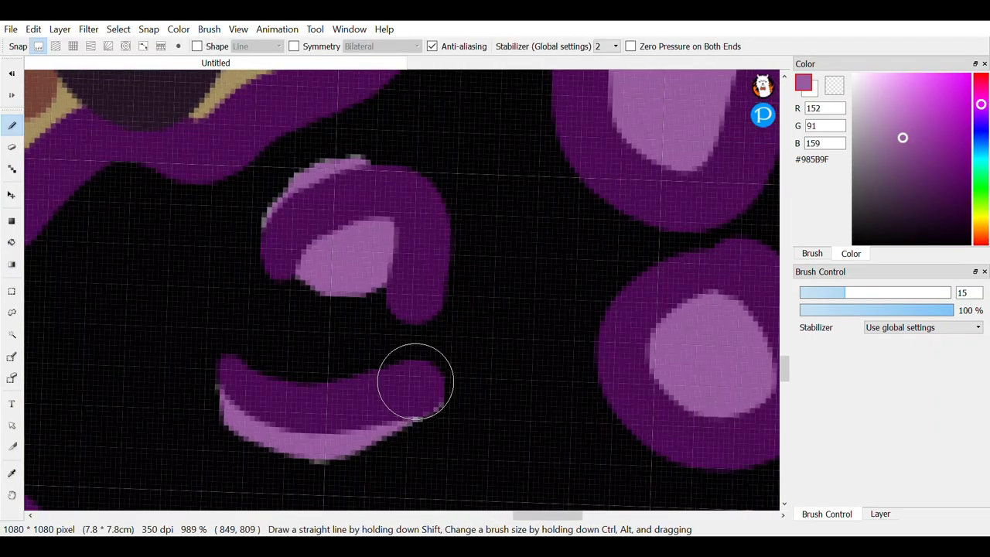
mouse_move(386, 161)
left_mouse_down()
mouse_move(282, 188)
mouse_move(384, 288)
left_mouse_up()
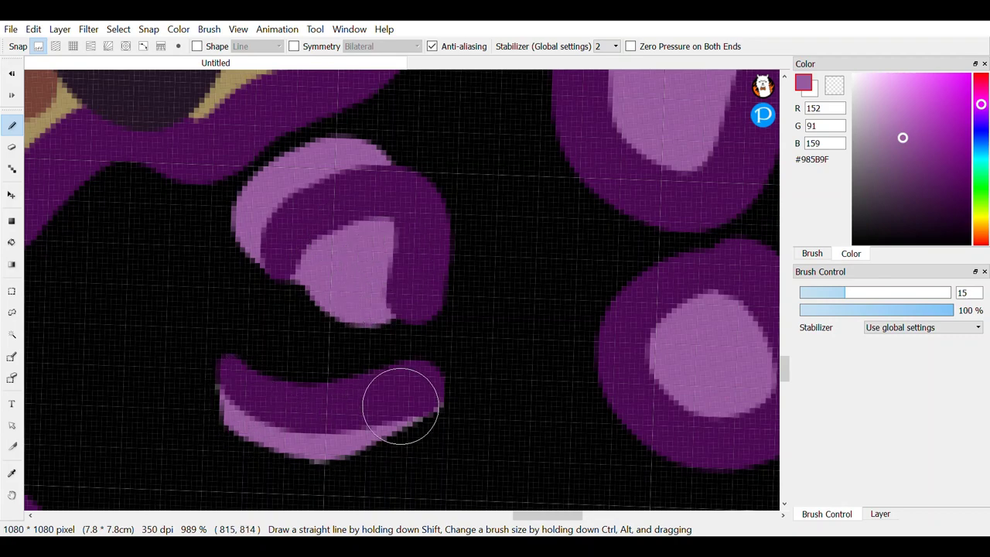
left_click_drag(400, 406, 357, 431)
scroll(457, 391, "down", 5)
Step: Repaint the inner tip of the sketch's right-hand ear with light purple strokes to cover the unfilled gaps
scroll(612, 272, "up", 4)
left_click_drag(638, 248, 551, 389)
left_click_drag(644, 265, 594, 398)
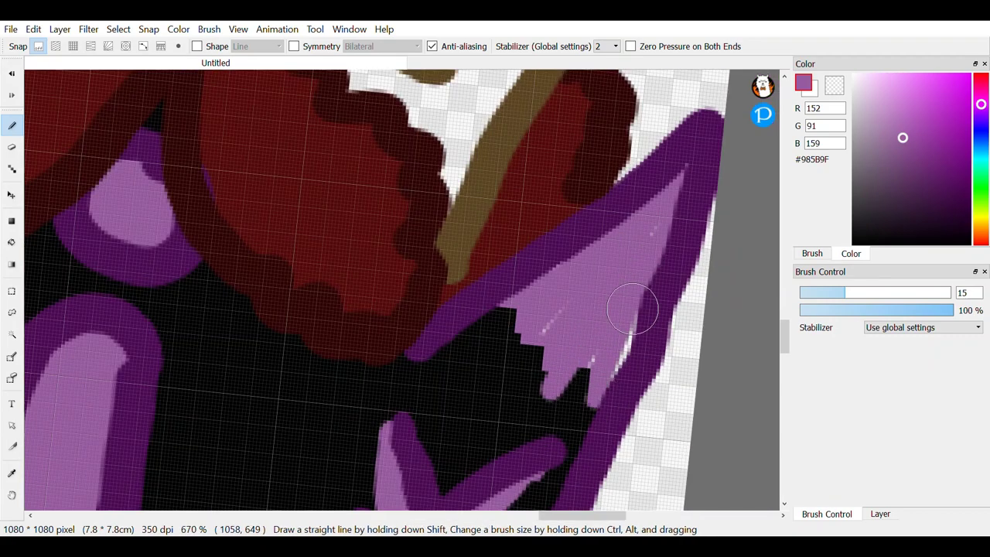
scroll(667, 207, "down", 5)
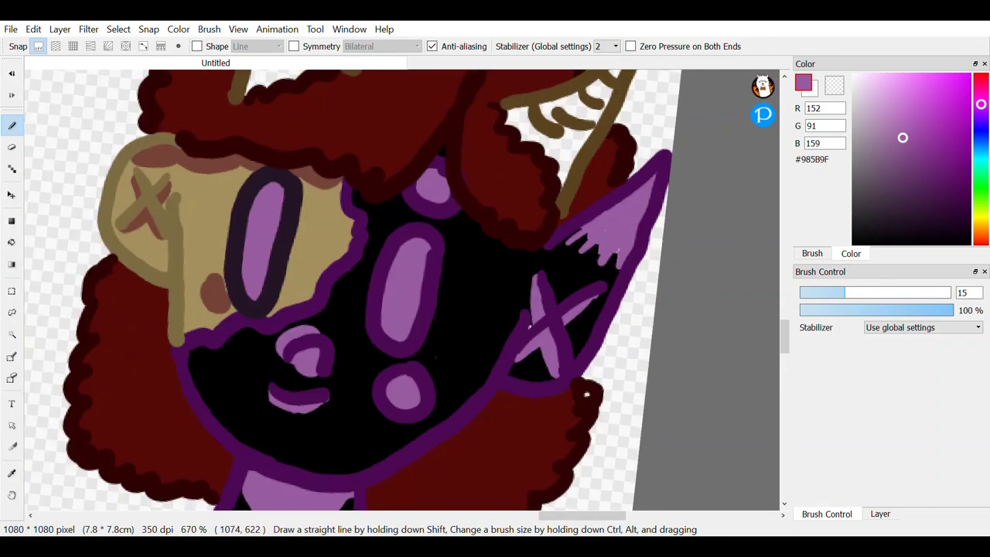
scroll(611, 207, "up", 1)
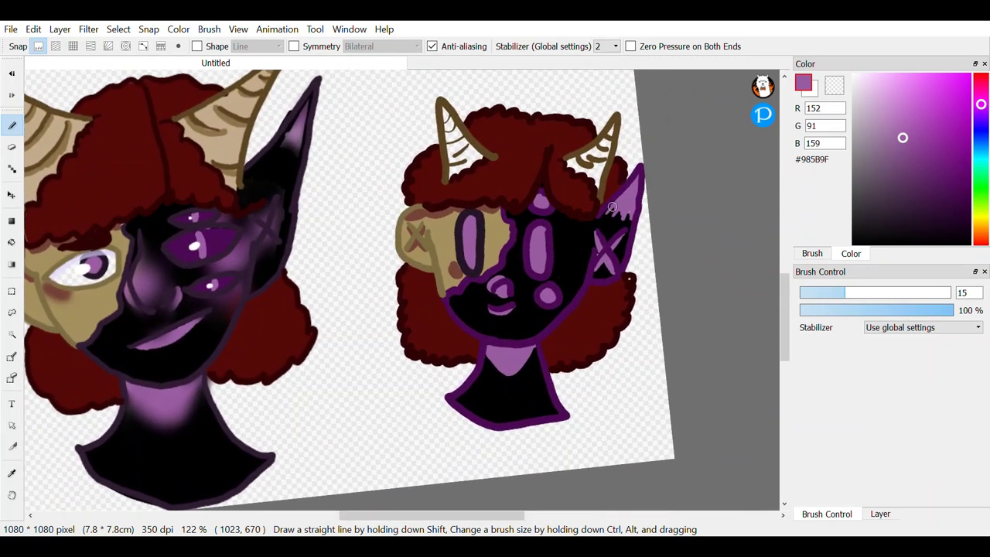
Step: Sample light tan #C2AB8B from the portrait's horn and fill the sketch's right-hand horn
key("i")
left_click(215, 138)
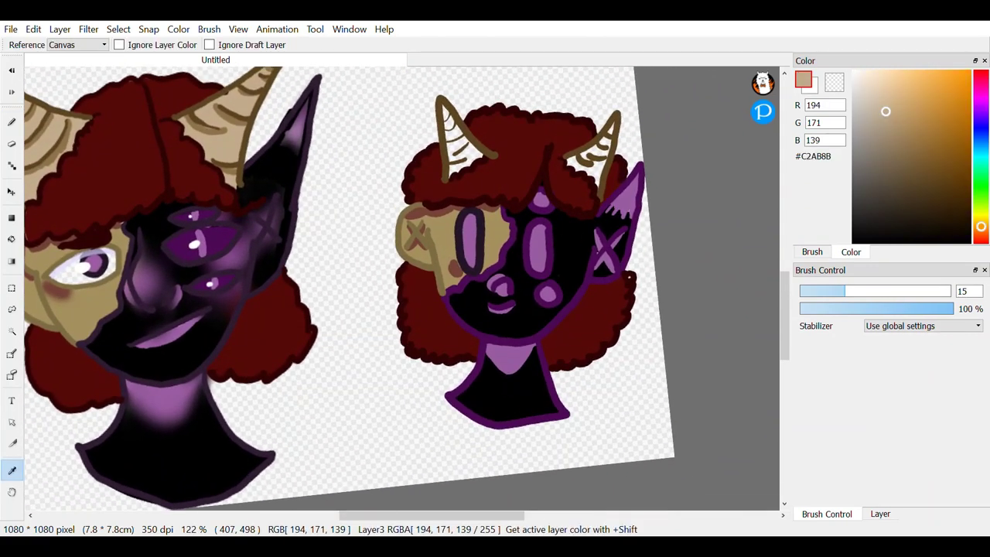
key("g")
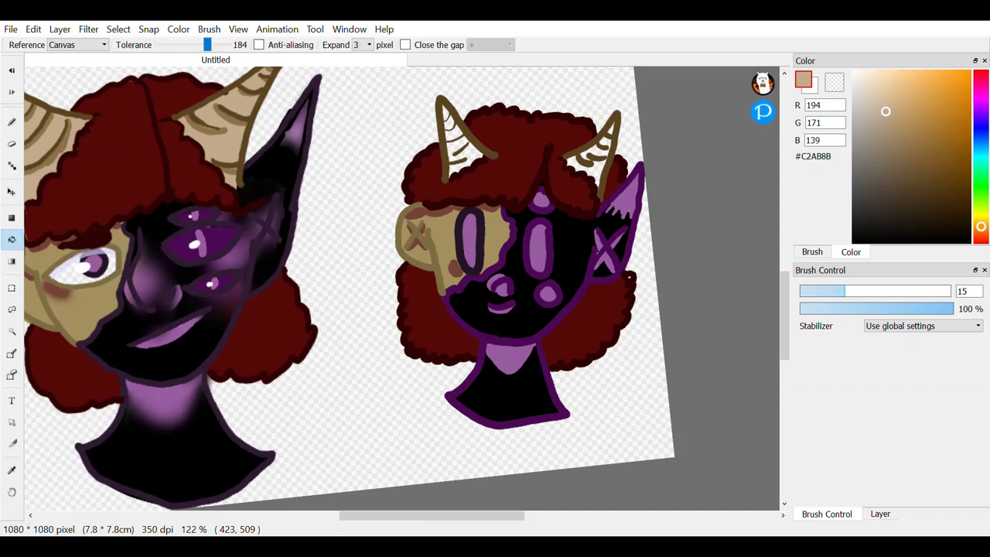
scroll(613, 141, "up", 6)
left_click(543, 253)
left_click(540, 170)
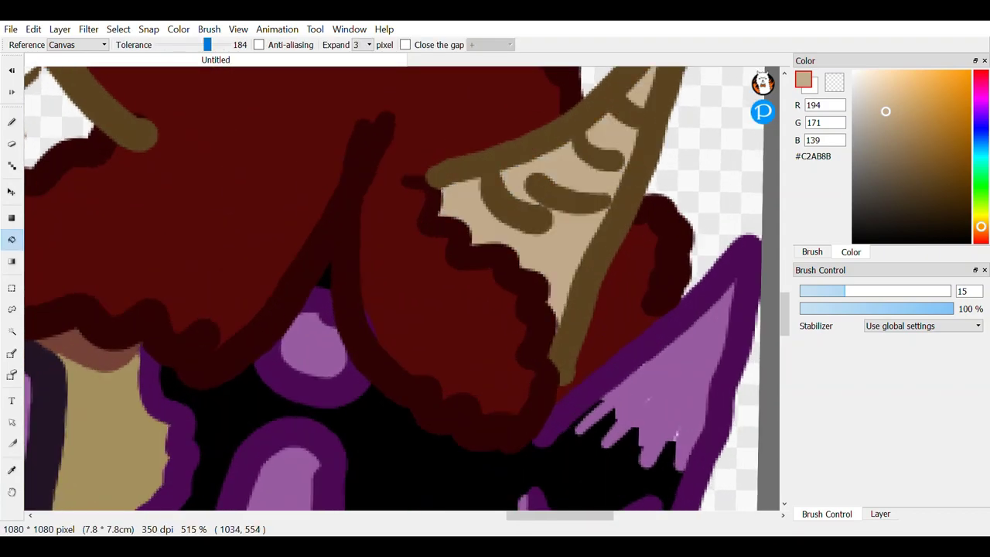
Step: Fill every banded section of the sketch's left-hand horn up to its tip with light tan
left_click_drag(139, 136, 531, 274)
scroll(402, 286, "up", 1)
left_click(334, 212)
left_click(337, 139)
left_click(334, 110)
left_click_drag(334, 154, 396, 270)
scroll(387, 140, "up", 1)
left_click(416, 217)
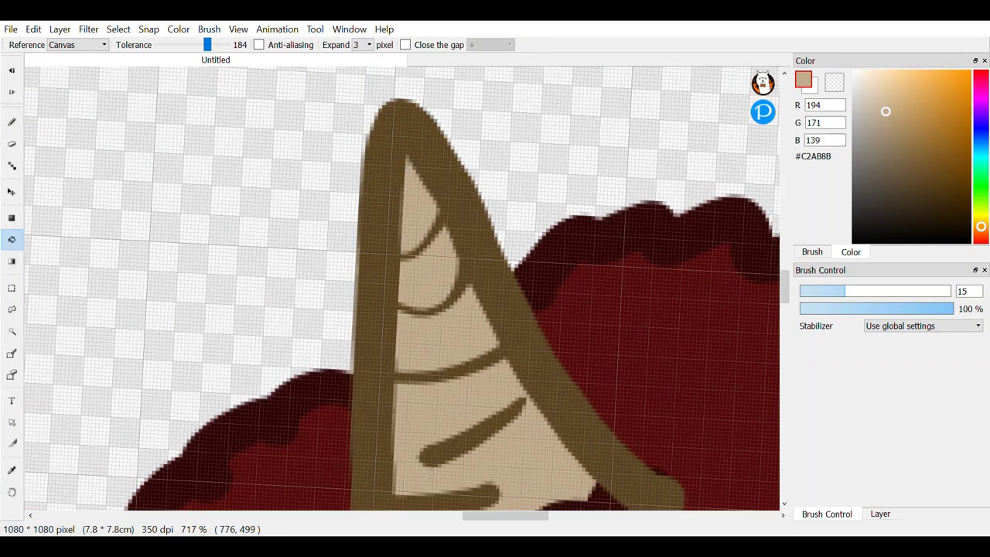
scroll(402, 286, "down", 4)
Step: Sample brown #8E7248 from the portrait's horn shading and paint shadows beneath the ridges of the sketch's left-hand horn
left_click(11, 470)
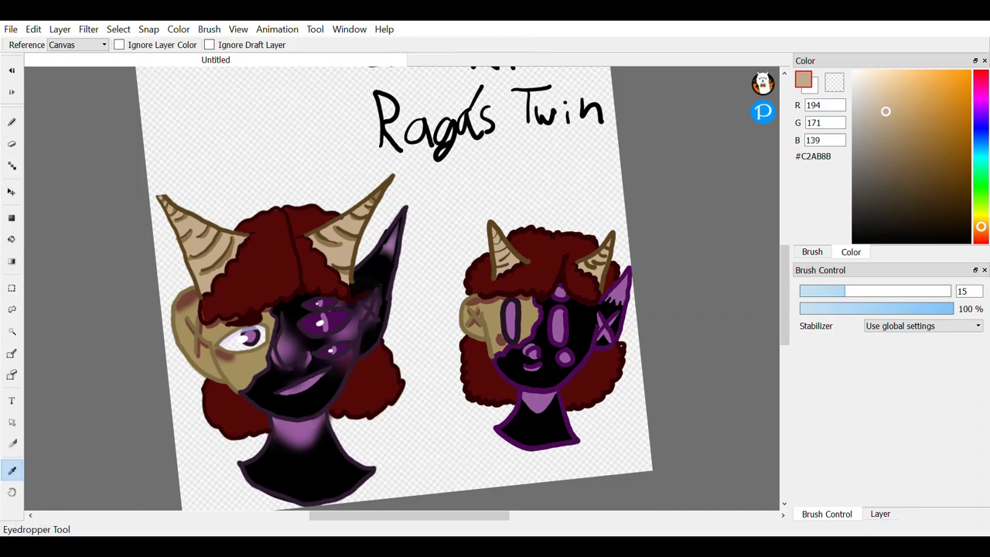
scroll(327, 209, "up", 6)
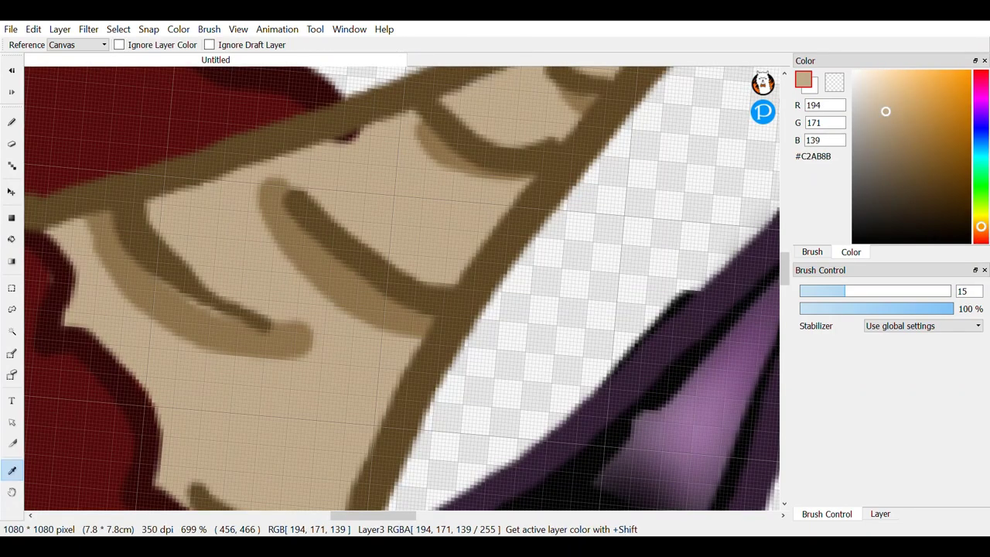
left_click(395, 314)
scroll(402, 286, "down", 2)
scroll(504, 331, "up", 2)
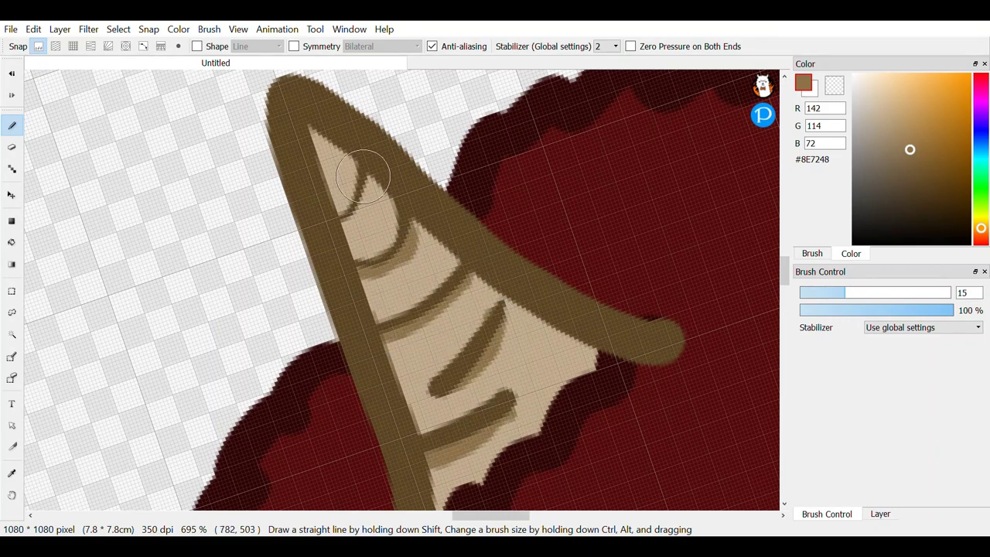
Step: Paint brown #8E7248 shadows beneath each ridge of the sketch's right-hand horn
scroll(433, 260, "down", 6)
scroll(671, 276, "up", 2)
scroll(435, 260, "up", 5)
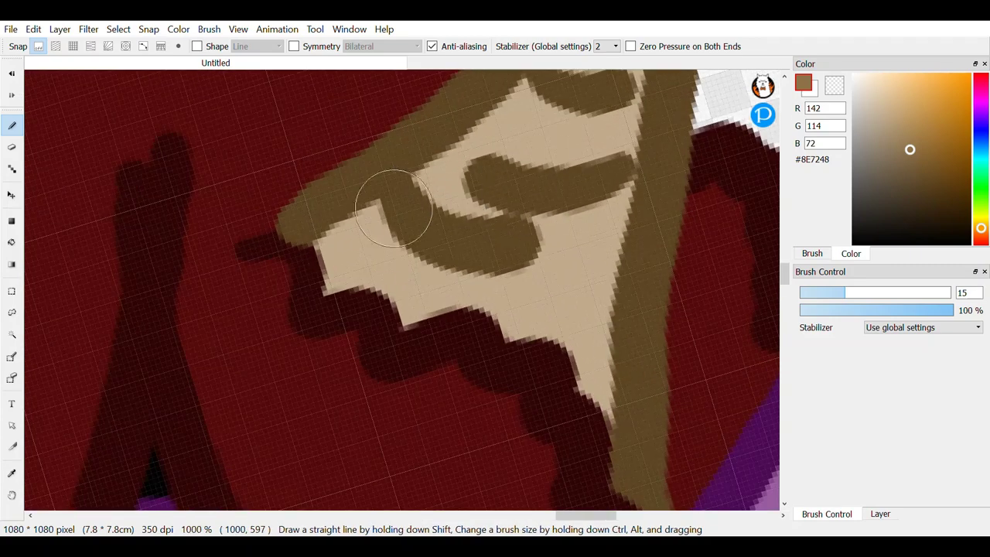
left_click_drag(394, 210, 469, 264)
mouse_move(499, 192)
left_mouse_down()
mouse_move(602, 194)
mouse_move(618, 173)
left_mouse_up()
left_click_drag(534, 79, 601, 106)
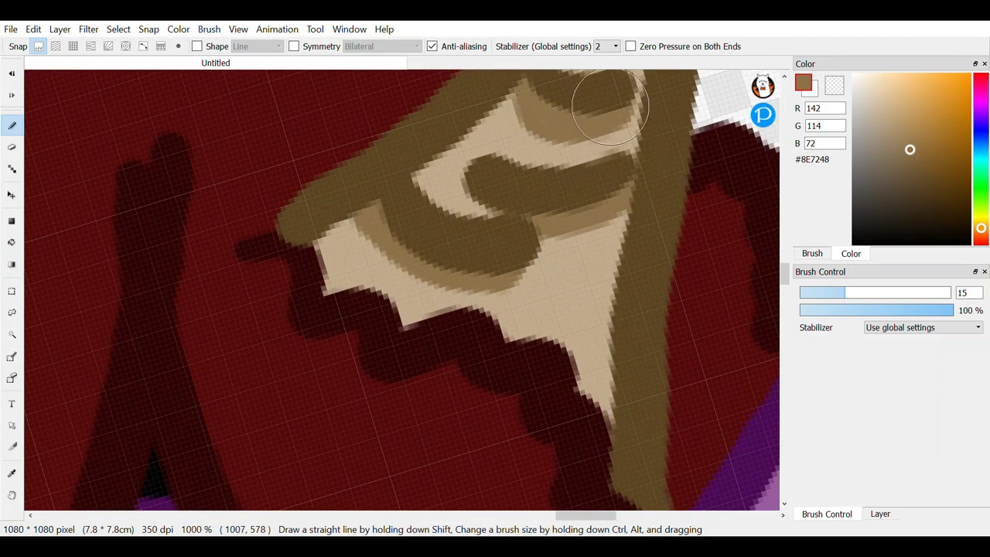
scroll(433, 286, "down", 3)
scroll(433, 286, "up", 2)
left_click_drag(509, 162, 584, 187)
scroll(584, 187, "down", 6)
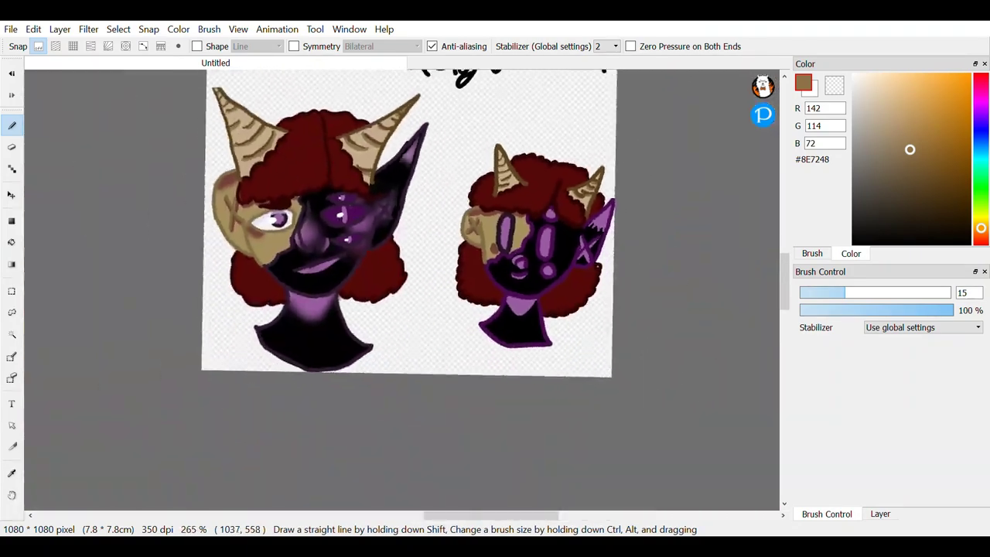
scroll(584, 187, "up", 2)
scroll(628, 363, "down", 2)
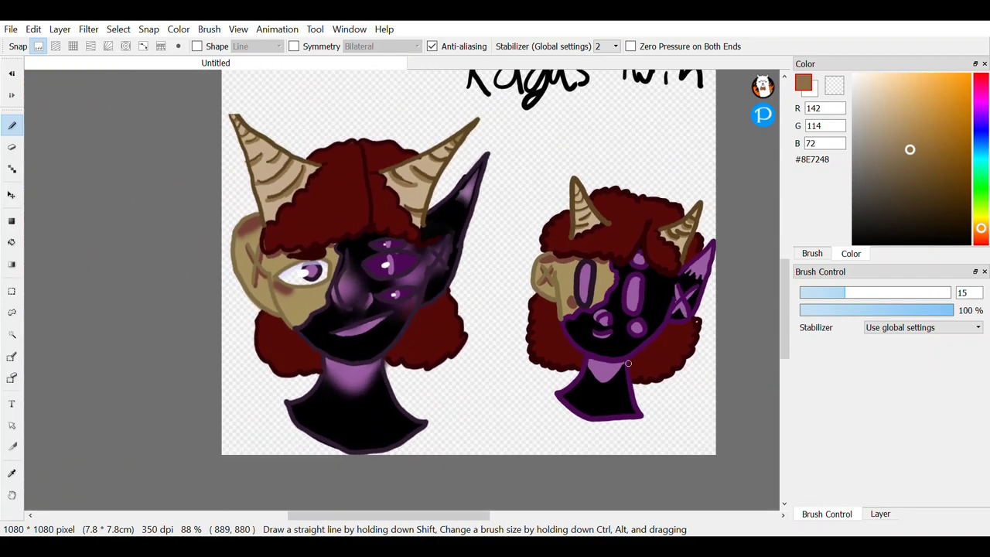
scroll(628, 363, "down", 2)
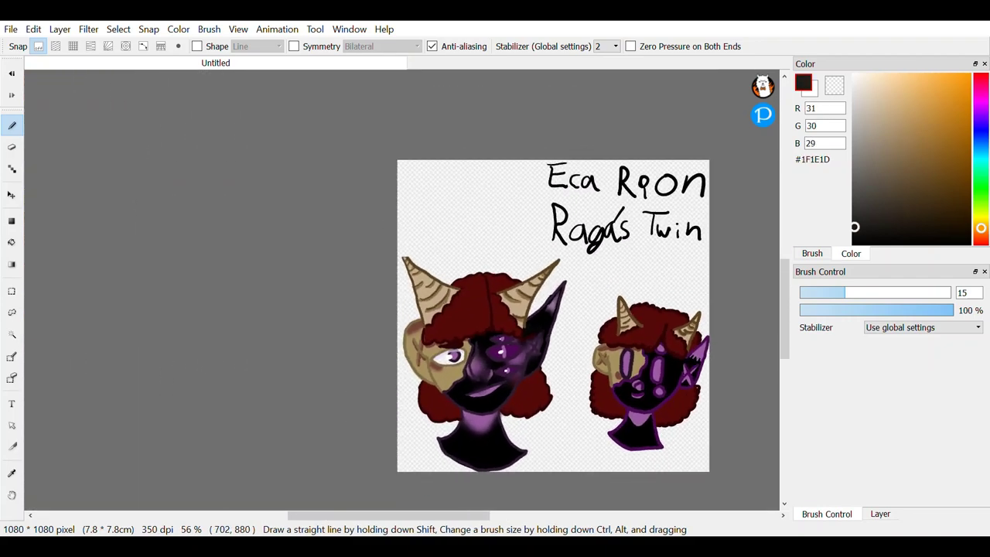
Step: Set the colour to black #000000 and handwrite the label "Normal" above the large portrait
left_click_drag(855, 227, 853, 245)
scroll(495, 364, "up", 5)
mouse_move(162, 303)
left_mouse_down()
mouse_move(188, 241)
mouse_move(338, 183)
left_mouse_up()
mouse_move(359, 270)
left_mouse_down()
mouse_move(296, 336)
mouse_move(344, 275)
left_mouse_up()
mouse_move(418, 271)
left_mouse_down()
mouse_move(499, 286)
mouse_move(571, 372)
left_mouse_up()
left_click_drag(633, 339, 664, 392)
left_click_drag(708, 268, 693, 377)
scroll(692, 375, "down", 3)
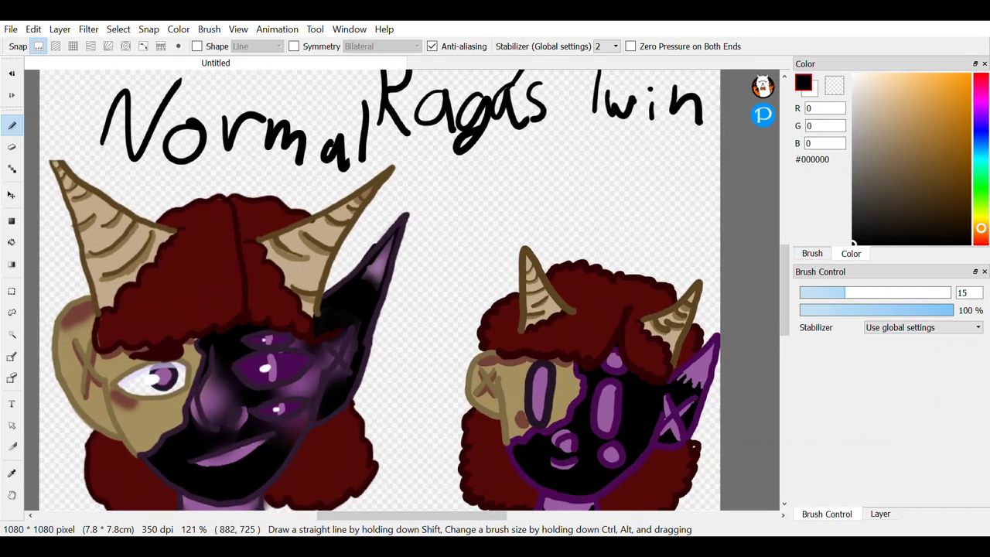
Step: Handwrite the label "Cartoon" in black above the simplified head sketch
scroll(601, 209, "up", 3)
left_click_drag(470, 175, 463, 253)
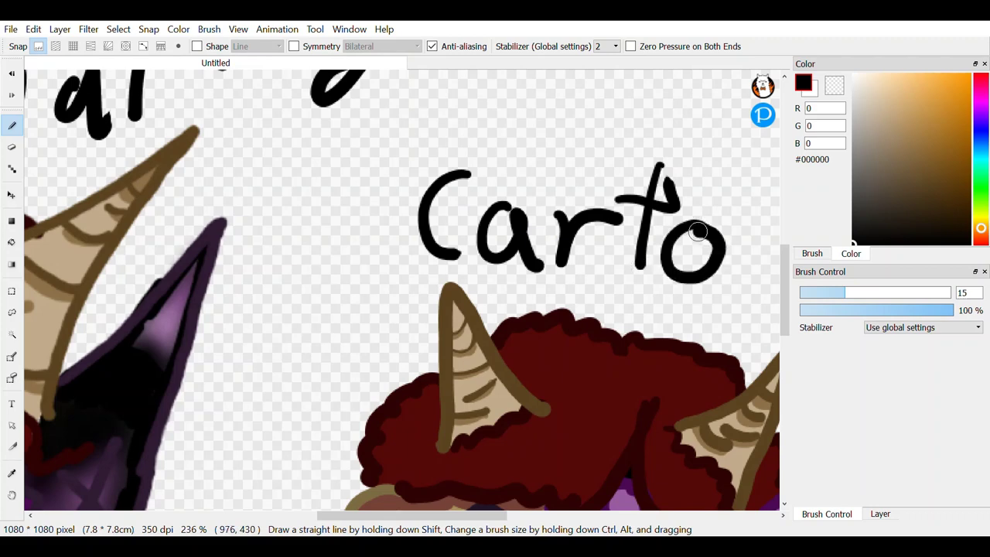
scroll(697, 232, "right", 3)
left_click_drag(503, 215, 505, 220)
mouse_move(537, 199)
left_mouse_down()
mouse_move(531, 266)
mouse_move(572, 276)
left_mouse_up()
scroll(573, 275, "down", 7)
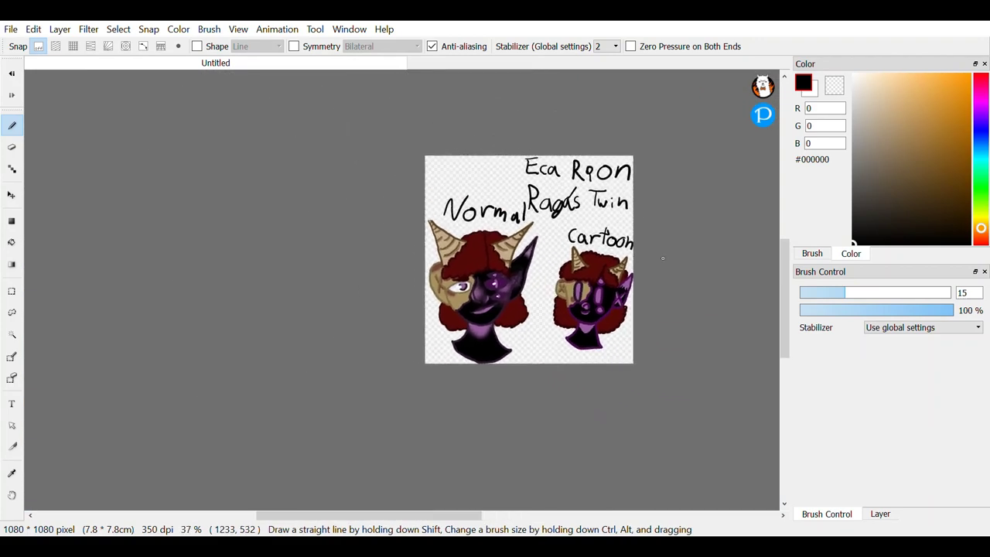
Step: Handwrite the heading "Pronouns:" in black in the upper-left corner of the canvas
scroll(662, 257, "up", 8)
left_click_drag(193, 155, 199, 285)
left_click_drag(193, 159, 196, 232)
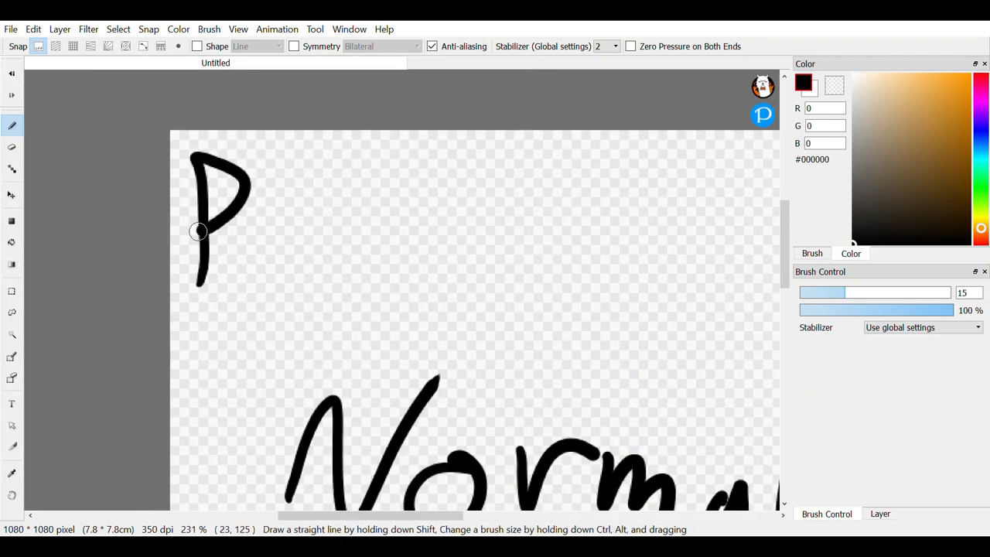
left_click_drag(252, 220, 304, 204)
mouse_move(314, 225)
left_mouse_down()
mouse_move(337, 271)
mouse_move(323, 214)
left_mouse_up()
scroll(371, 256, "down", 1)
left_click_drag(333, 264, 367, 293)
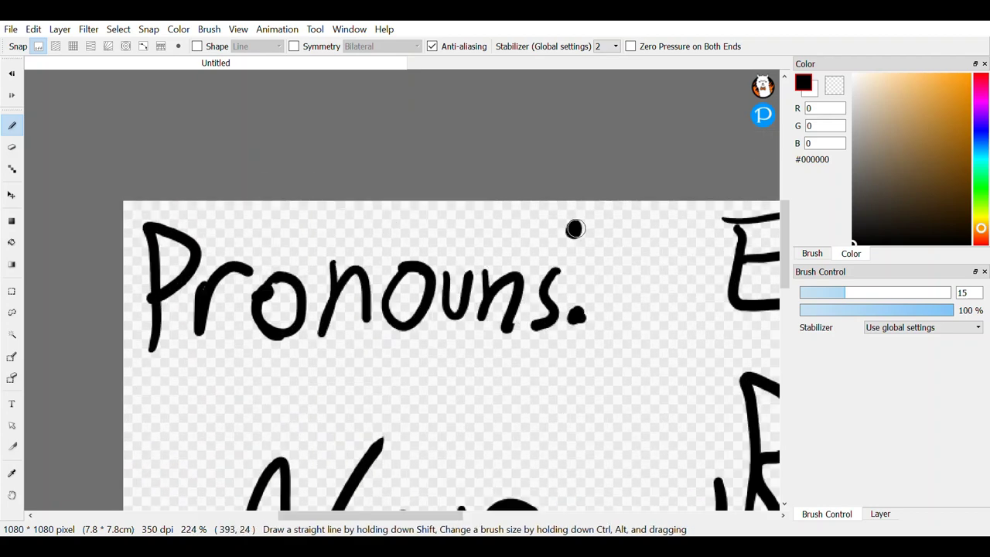
scroll(574, 229, "down", 4)
Step: Handwrite "Any/All" in black directly beneath the "Pronouns:" heading
scroll(590, 287, "up", 5)
left_click_drag(229, 312, 303, 317)
left_click_drag(277, 269, 321, 264)
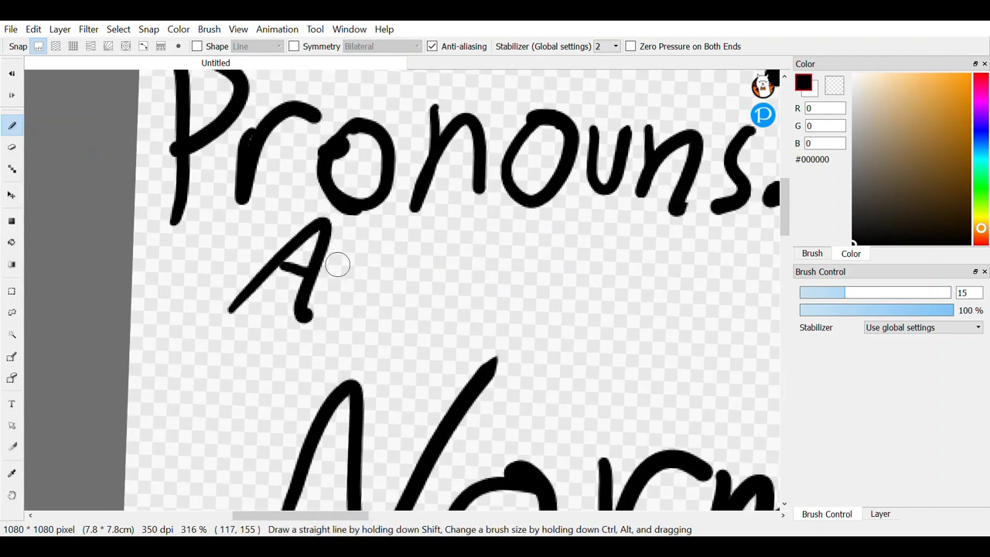
left_click_drag(440, 285, 384, 348)
left_click_drag(458, 317, 607, 229)
left_click_drag(553, 324, 634, 324)
left_click_drag(574, 292, 650, 294)
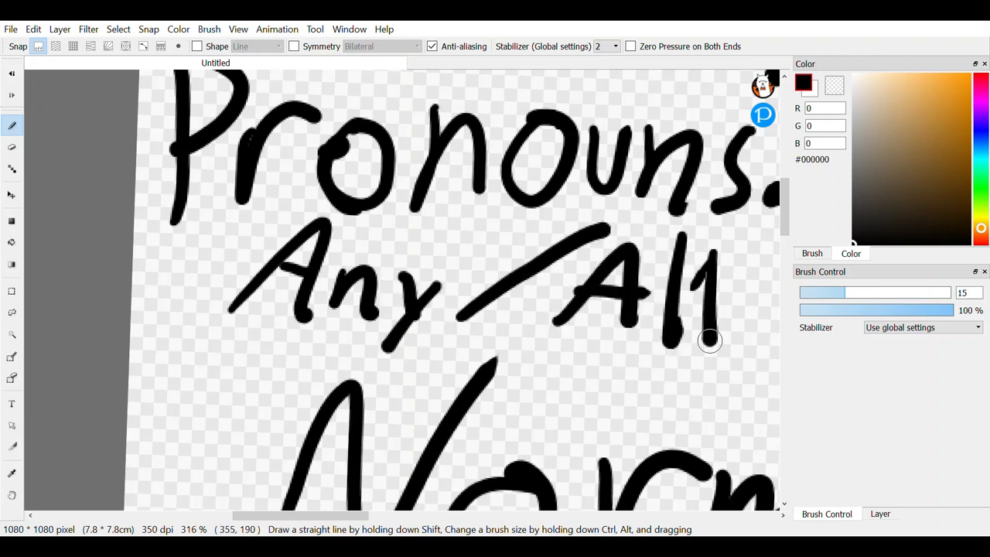
scroll(709, 341, "down", 5)
Step: Draw a wavy black bubble outline around the "Normal" label
scroll(464, 232, "up", 3)
mouse_move(581, 218)
left_mouse_down()
mouse_move(504, 208)
mouse_move(229, 270)
left_mouse_up()
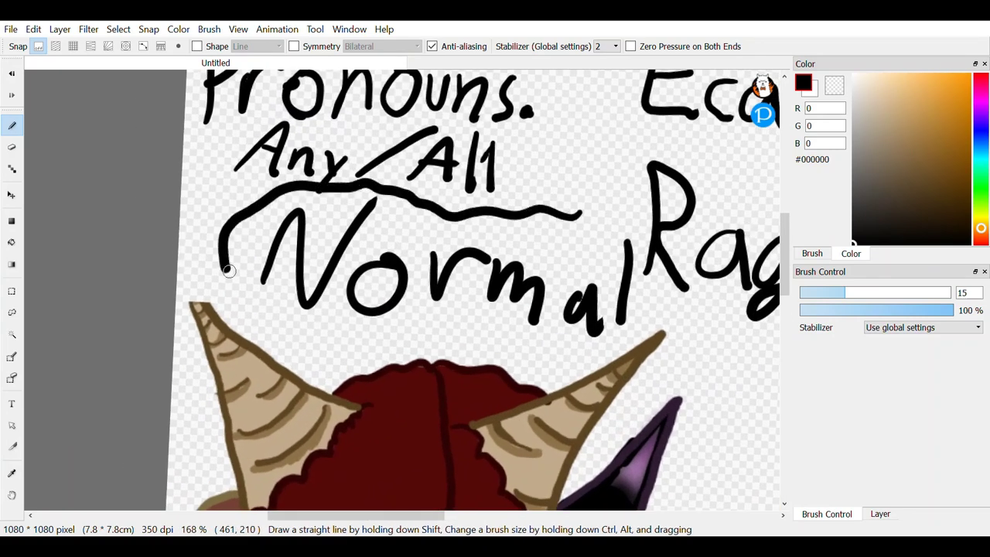
left_click_drag(644, 292, 550, 213)
scroll(543, 221, "down", 4)
Step: Draw a wavy black bubble outline around the "Cartoon" label, running off the canvas's right edge
scroll(618, 209, "up", 5)
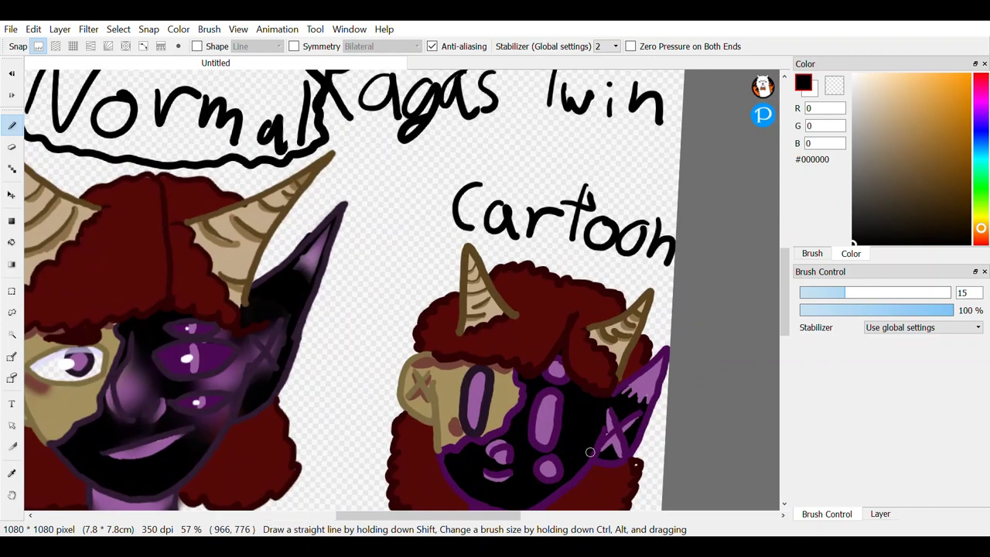
mouse_move(671, 186)
left_mouse_down()
mouse_move(275, 167)
mouse_move(464, 297)
mouse_move(745, 328)
left_mouse_up()
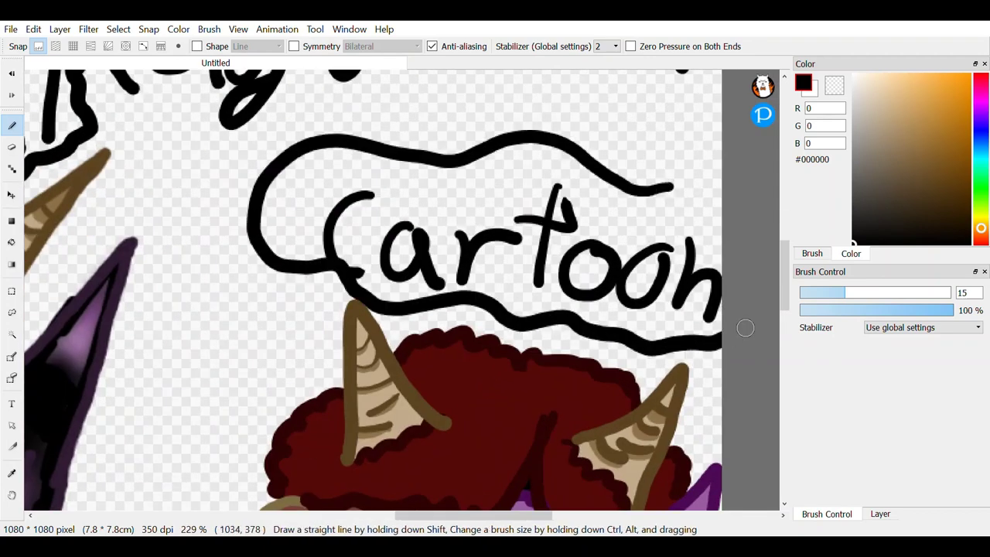
scroll(670, 183, "down", 4)
scroll(460, 271, "up", 1)
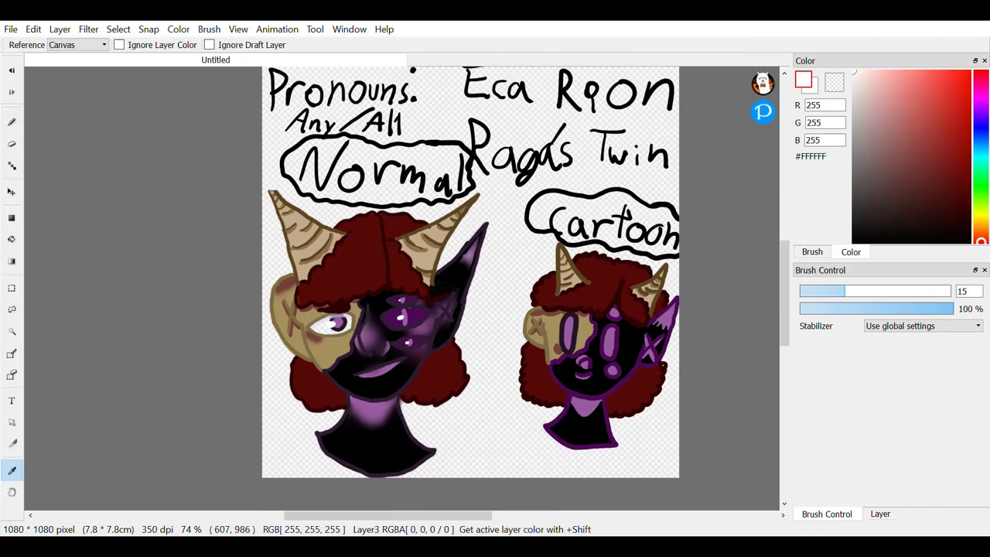
Step: Make Layer1 active and paint a white #FFFFFF highlight on the left edge of the sketch's eye on the tan side
scroll(595, 386, "up", 4)
scroll(615, 313, "up", 3)
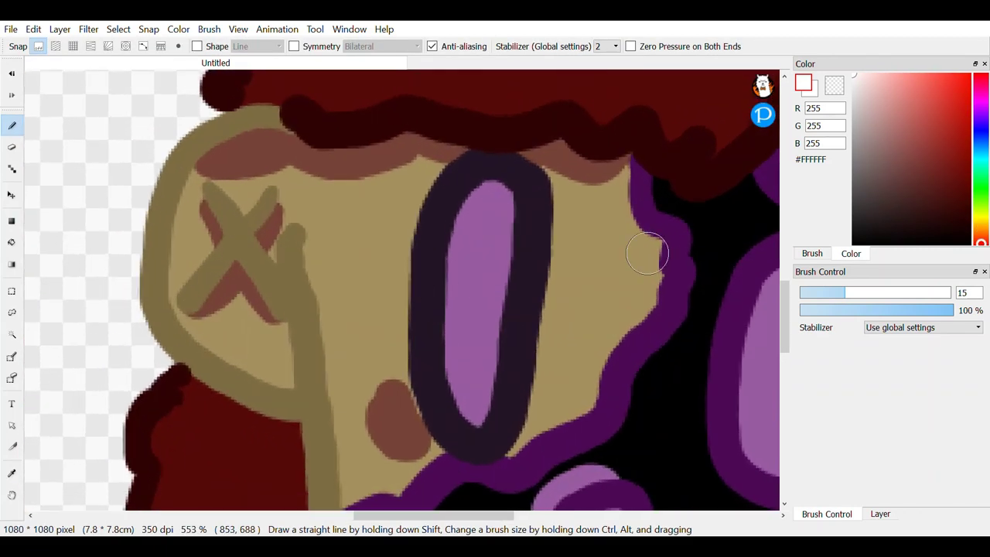
left_click(880, 513)
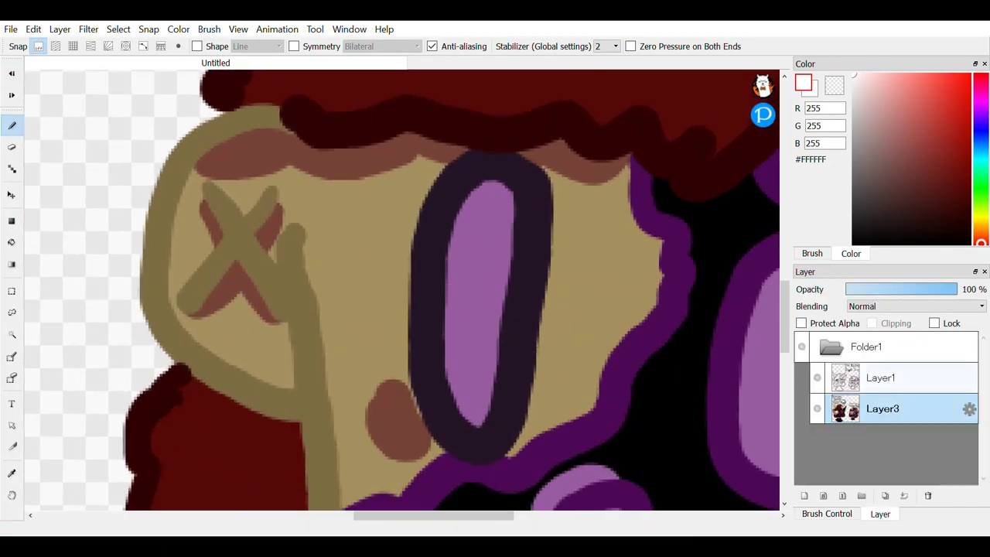
left_click(882, 378)
left_click_drag(443, 301, 430, 300)
scroll(528, 269, "down", 4)
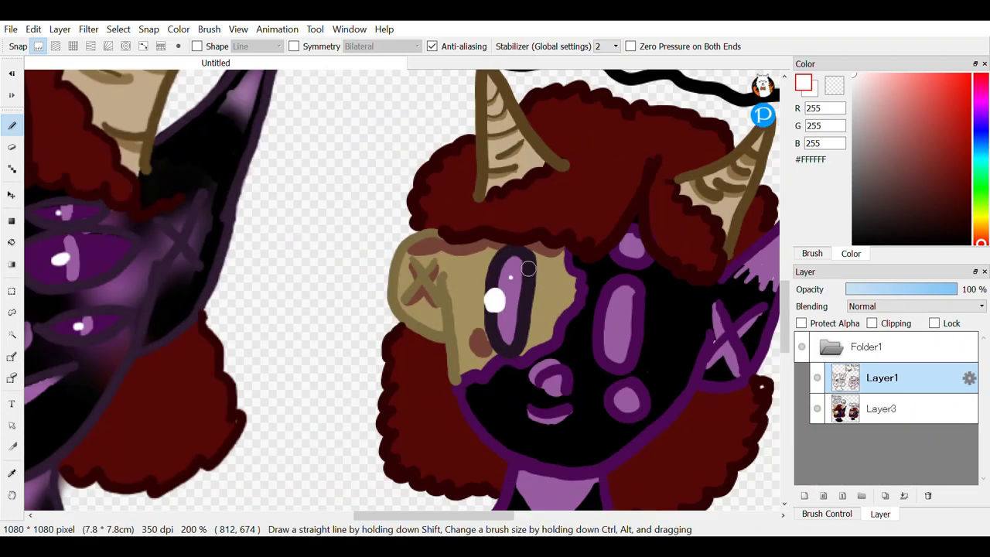
Step: Undo the stray white dab and paint a white highlight on the left edge of the sketch's tall eye on the black side
scroll(564, 312, "up", 2)
left_click(637, 281)
scroll(635, 309, "up", 2)
key("ctrl+z")
left_click_drag(573, 314, 586, 313)
scroll(614, 455, "down", 2)
scroll(617, 203, "up", 3)
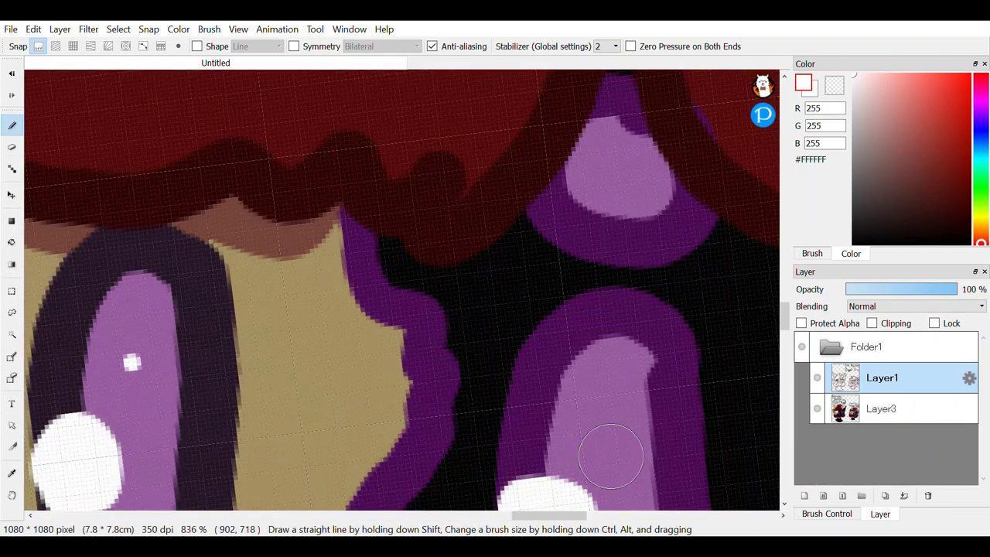
Step: Add white highlights to the sketch's small extra eyes above and below the tall eye on the black side
left_click_drag(587, 181, 570, 193)
scroll(614, 199, "down", 3)
scroll(614, 429, "up", 3)
left_click_drag(549, 351, 524, 361)
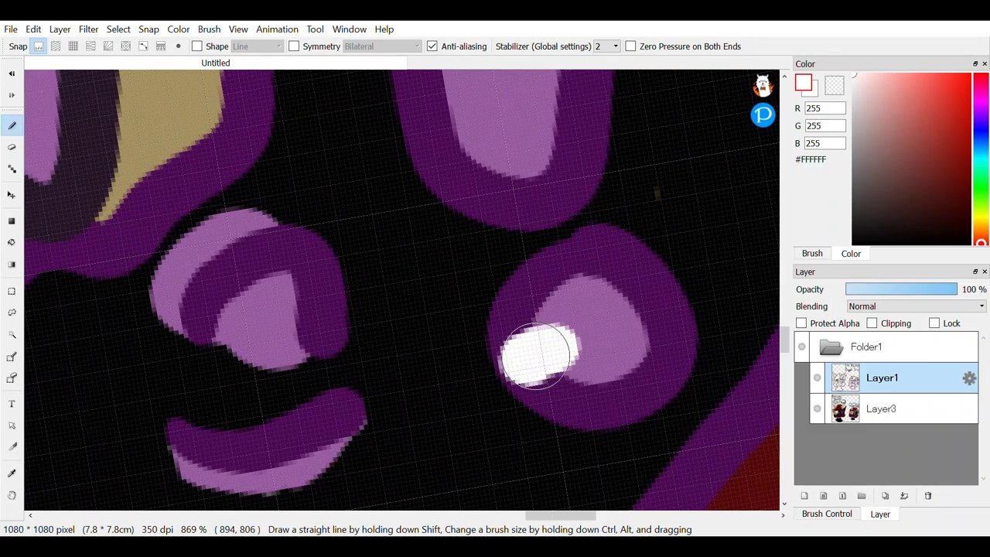
scroll(524, 362, "down", 4)
scroll(488, 320, "down", 3)
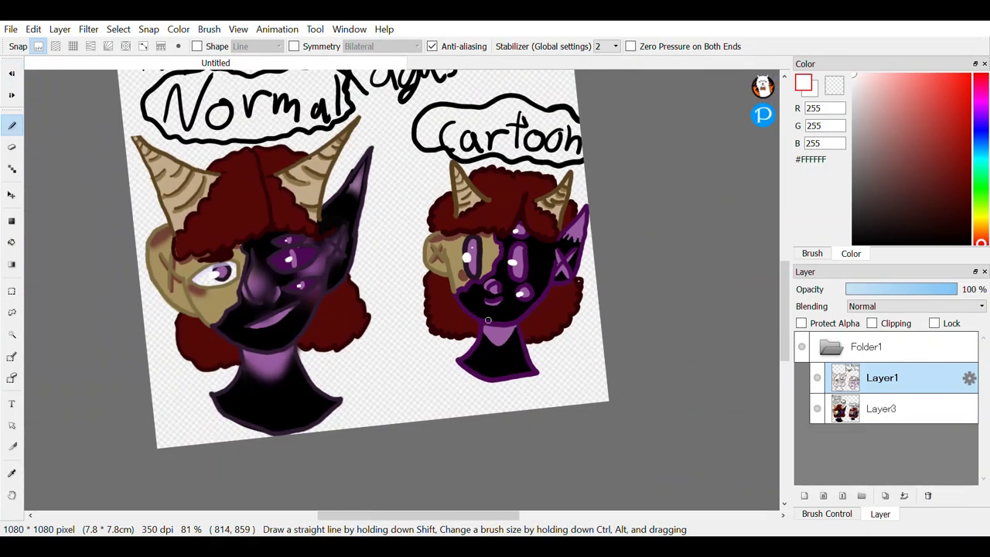
scroll(488, 319, "down", 2)
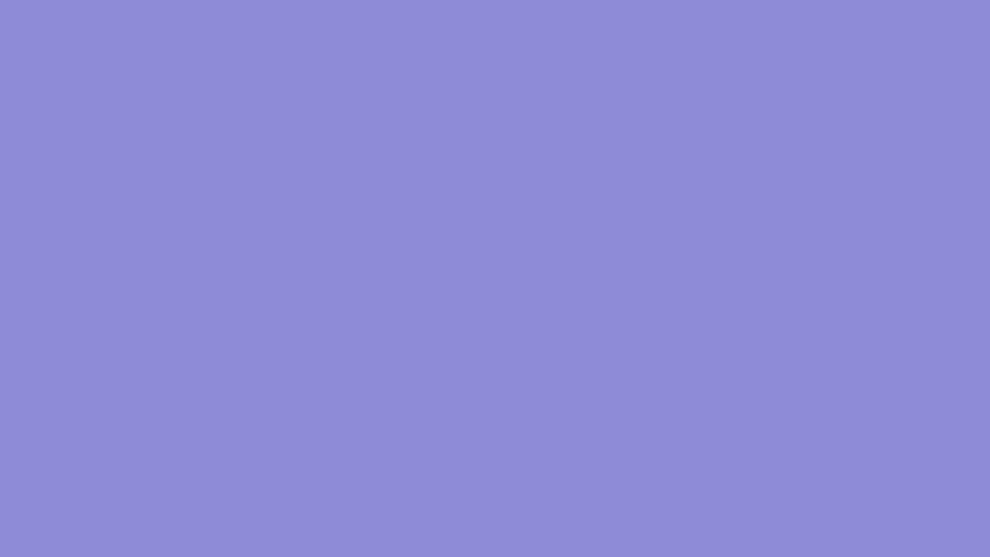